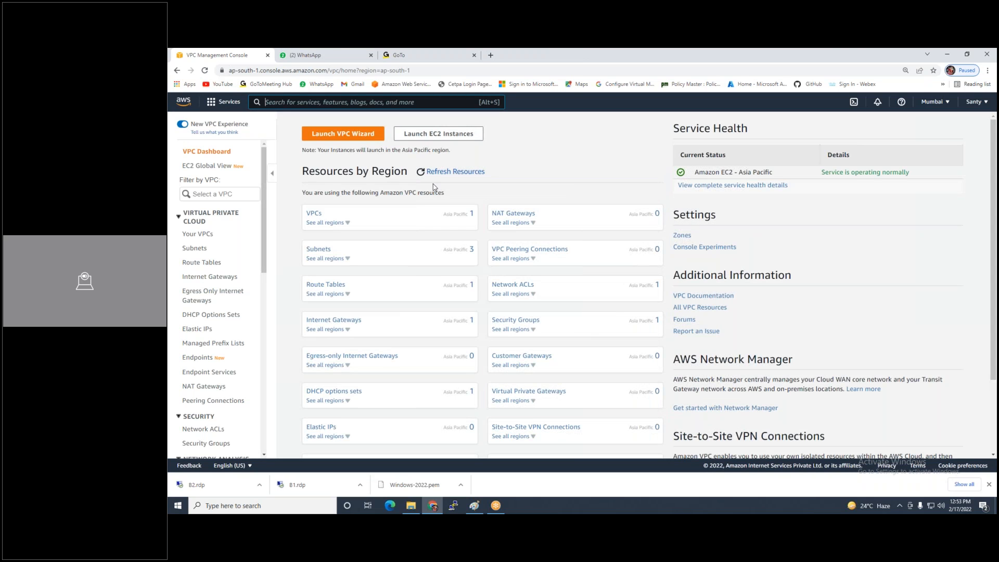
Create a VPC with name tag VPC1 and IPv4 CIDR block 192.168.1.0/24
click(216, 233)
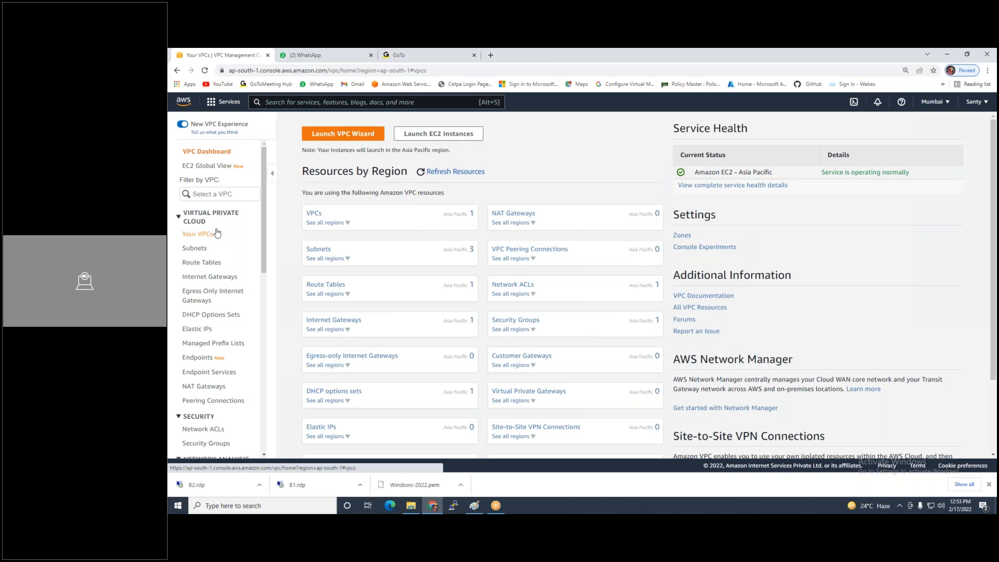
click(933, 131)
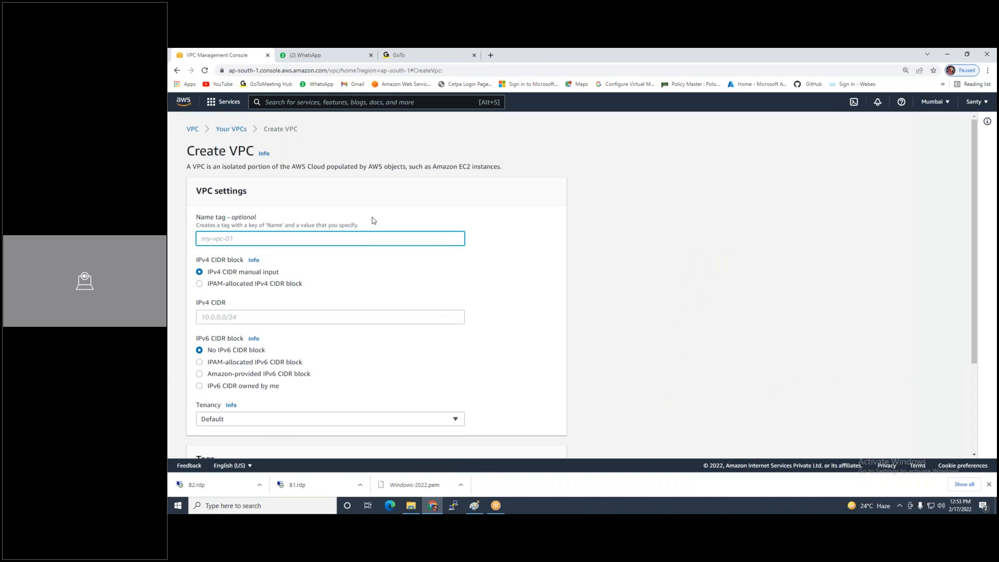
text(VPC1)
click(830, 65)
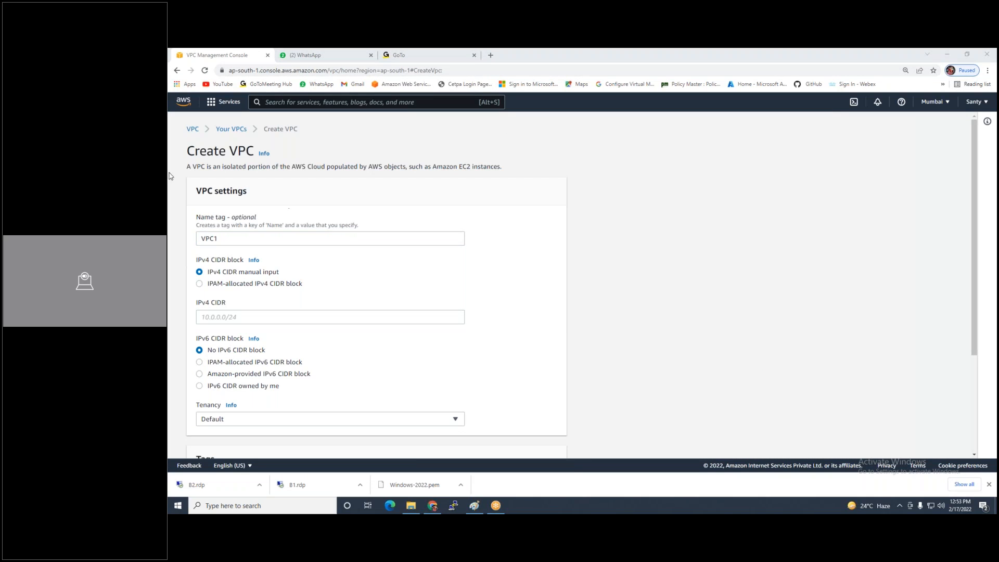
click(235, 319)
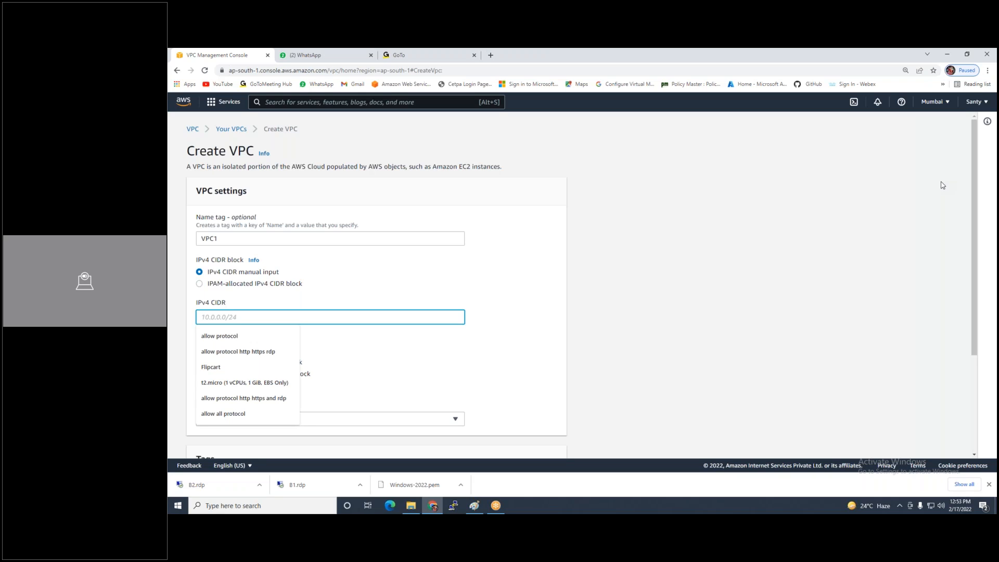
text(192.168.1.0/24)
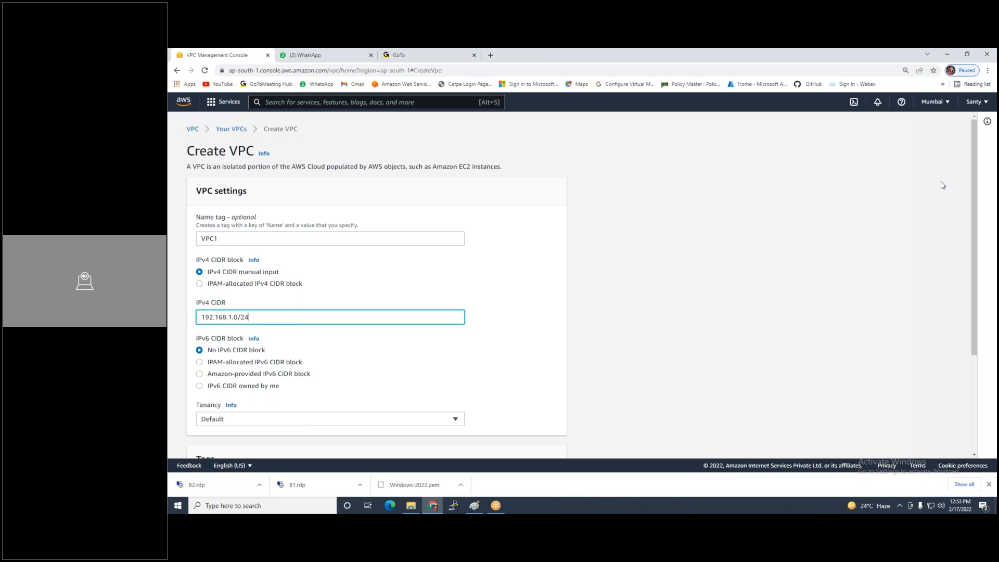
scroll(615, 317, down, 3)
click(539, 441)
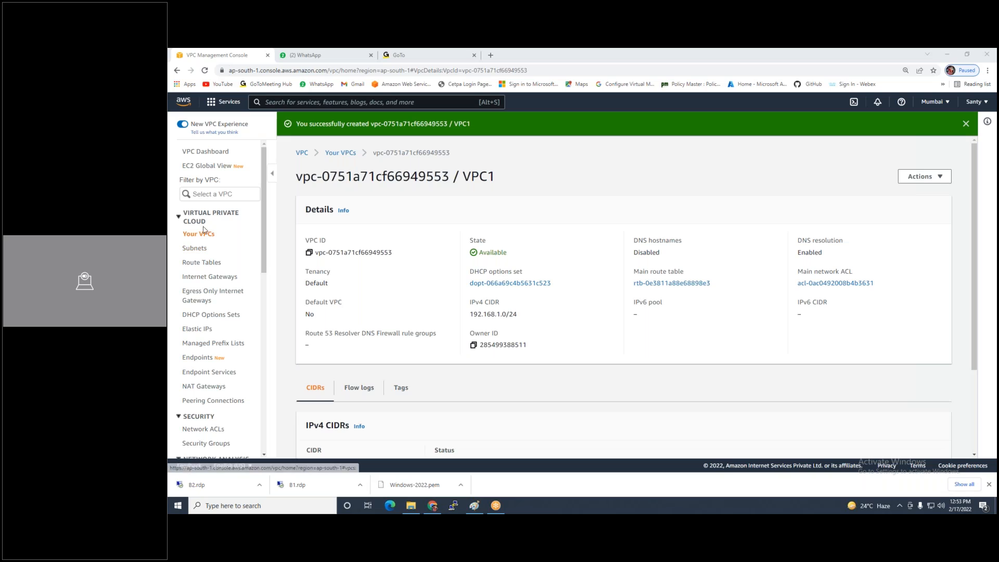
Start a subnet in VPC1 named VPC1-Sub1-Wan in ap-south-1a with CIDR 192.168.1.0/26
click(197, 250)
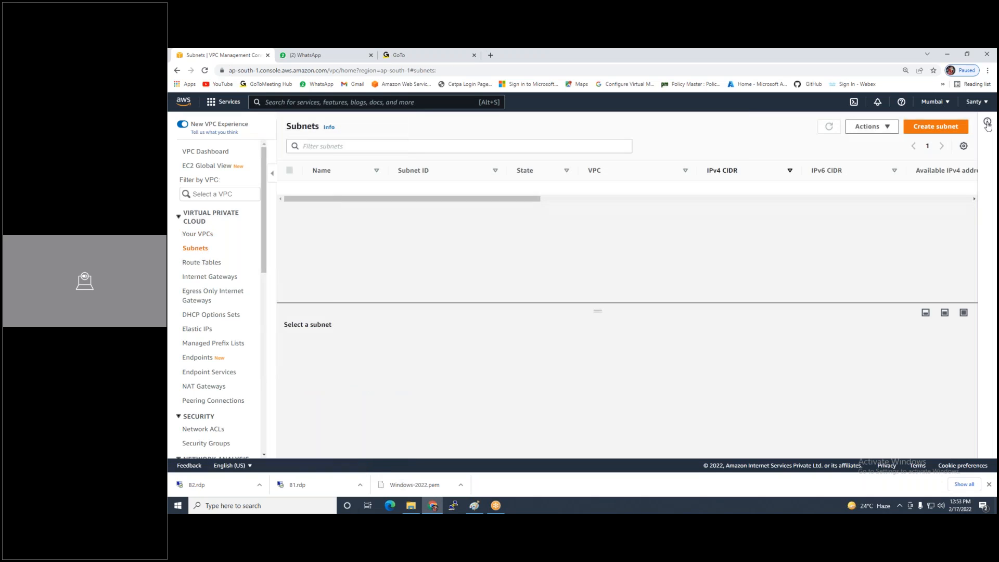
click(925, 127)
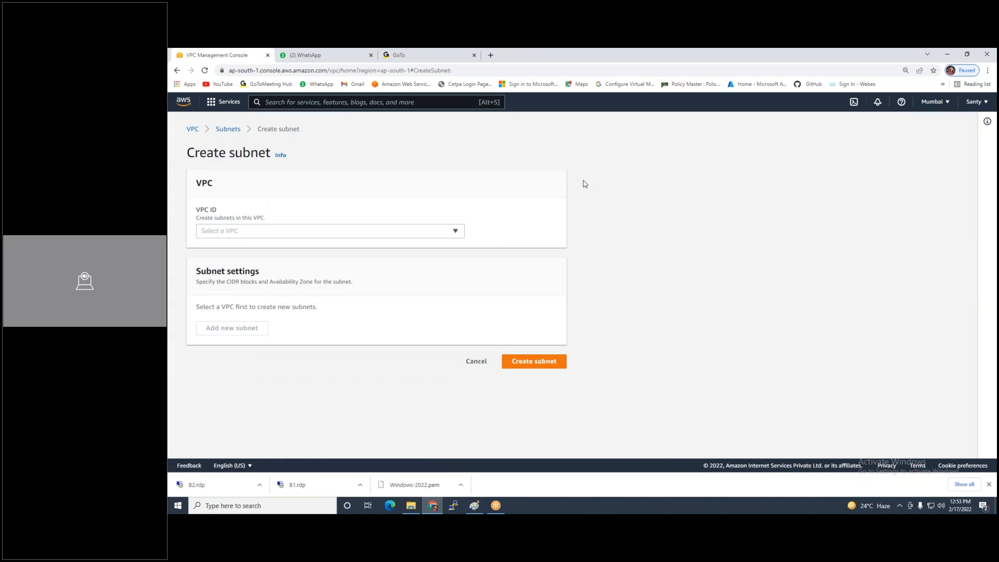
click(428, 232)
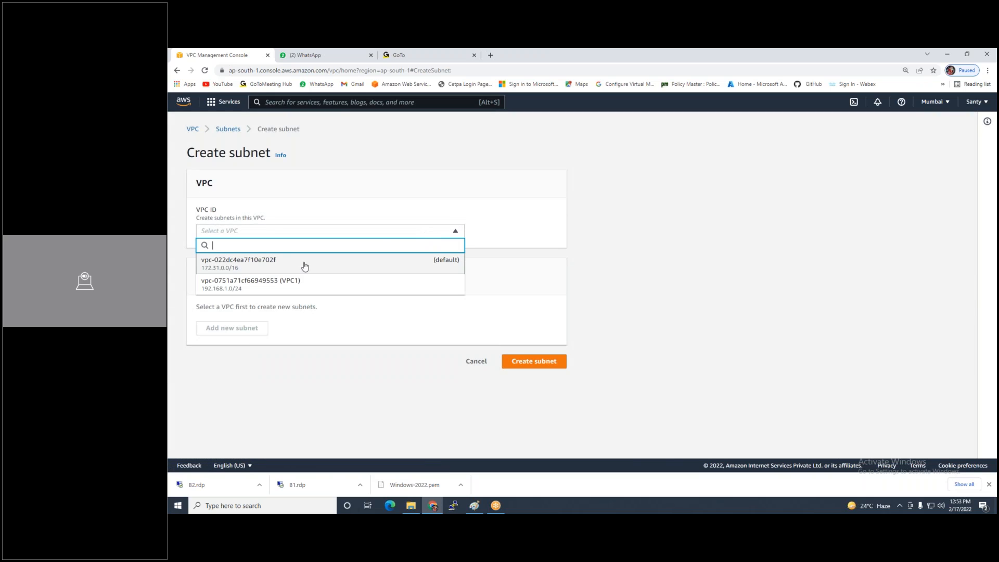
click(272, 285)
click(236, 394)
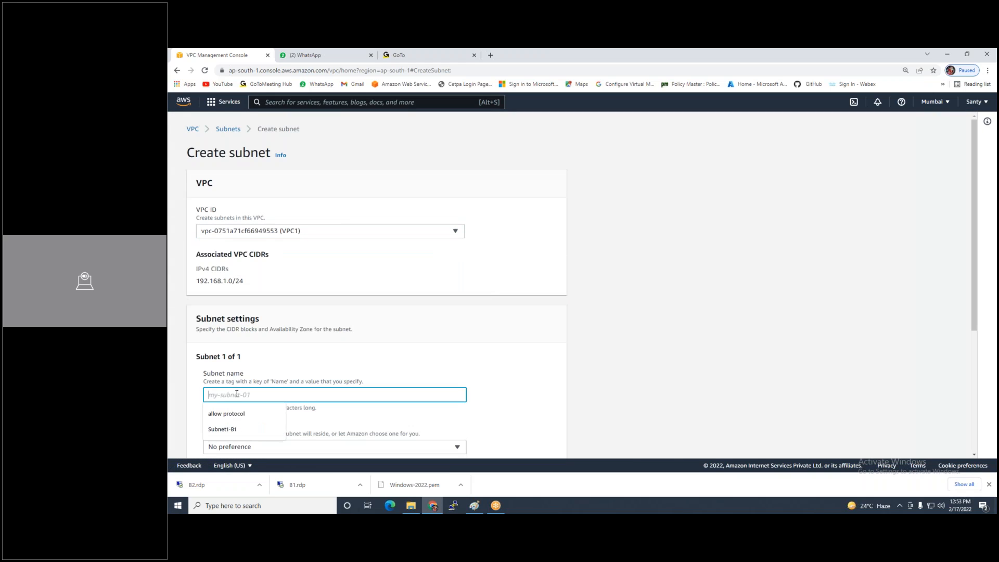
text(VPC1-Sub1)
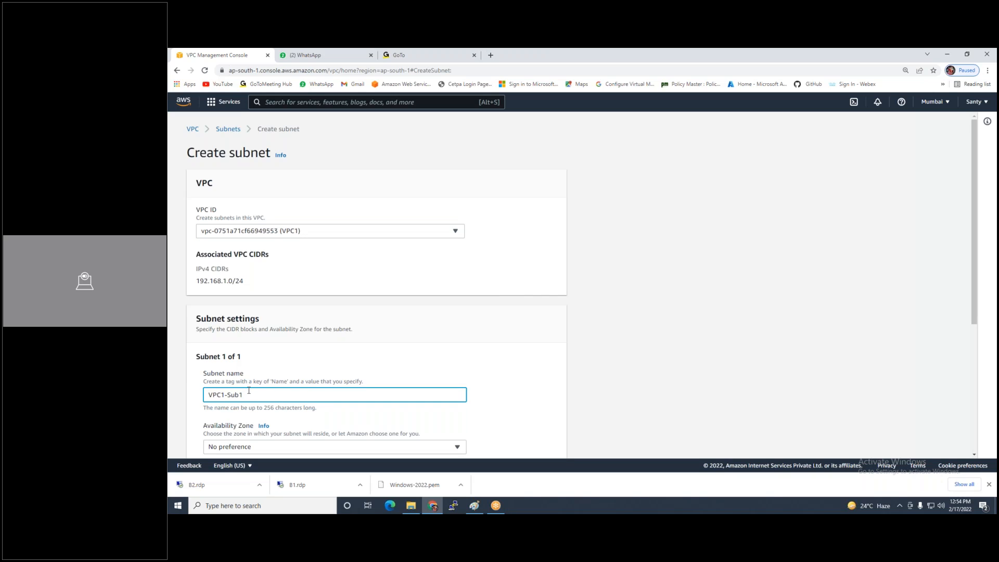
text(-Wa)
scroll(407, 178, down, 1)
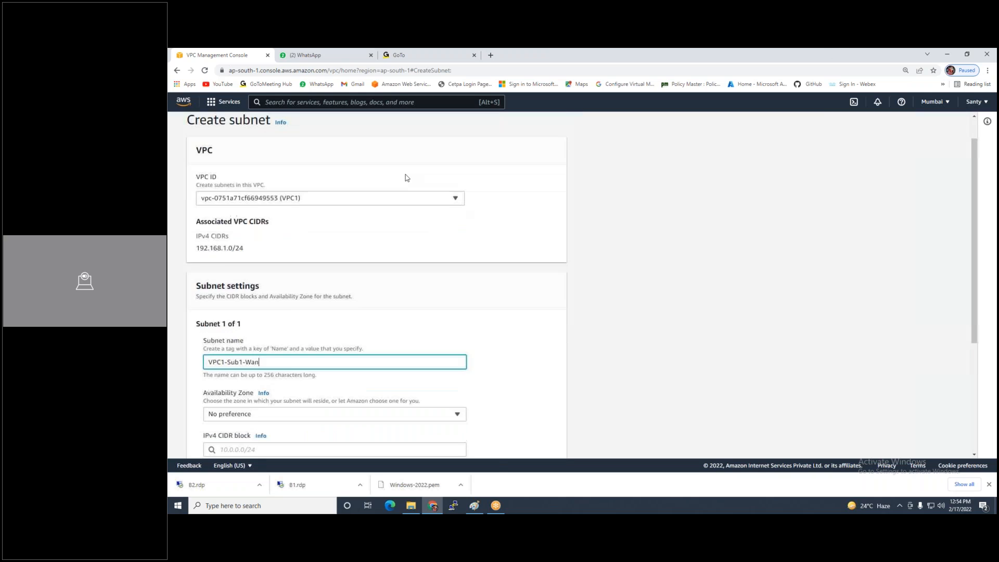
scroll(407, 178, down, 3)
click(333, 274)
click(286, 319)
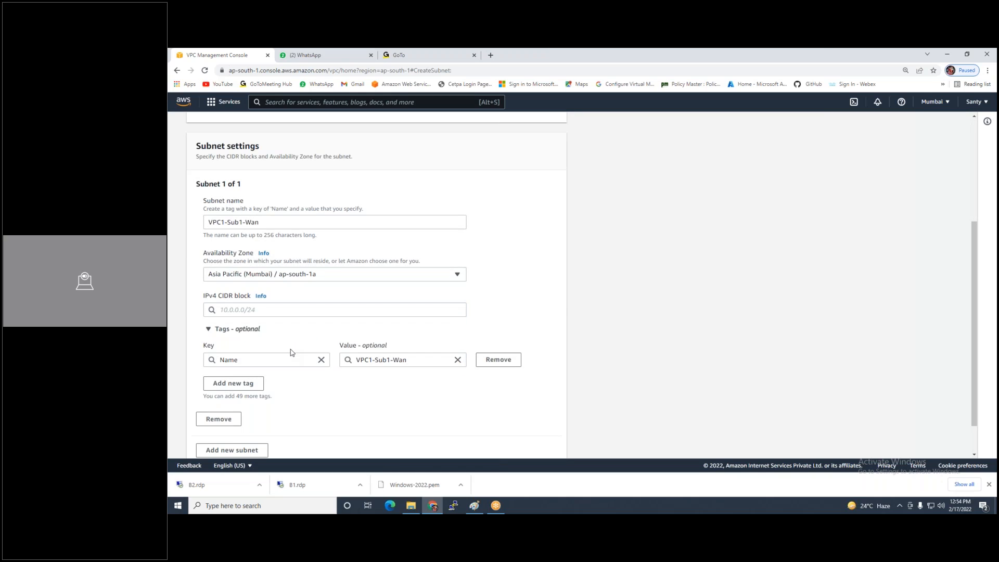
click(281, 310)
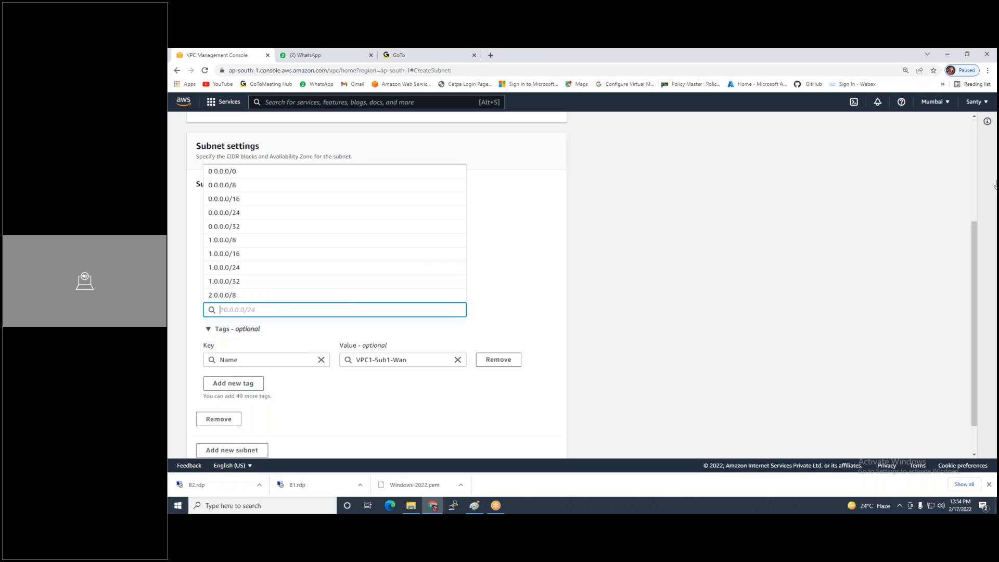
text(192.168.1.0/26)
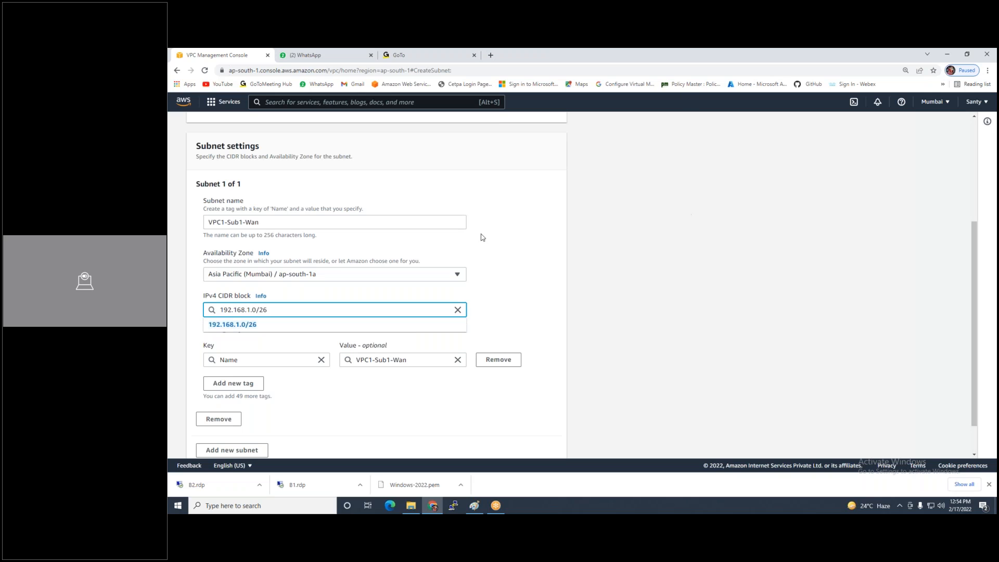
scroll(174, 316, down, 1)
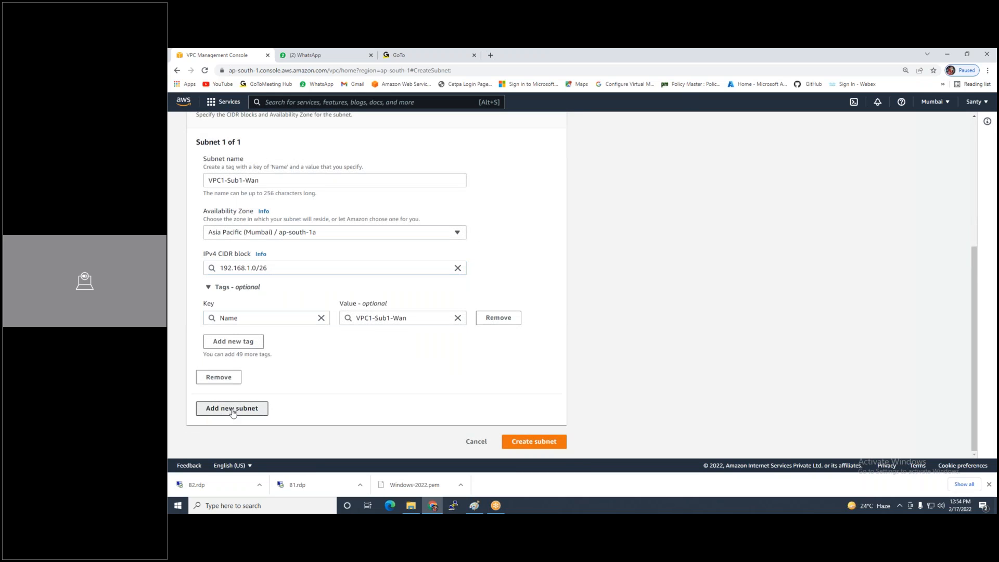
Add a second subnet VPC1-sub2-LAN in ap-south-1b with CIDR 192.168.1.64/26 and create both
click(224, 408)
scroll(259, 384, down, 2)
click(250, 357)
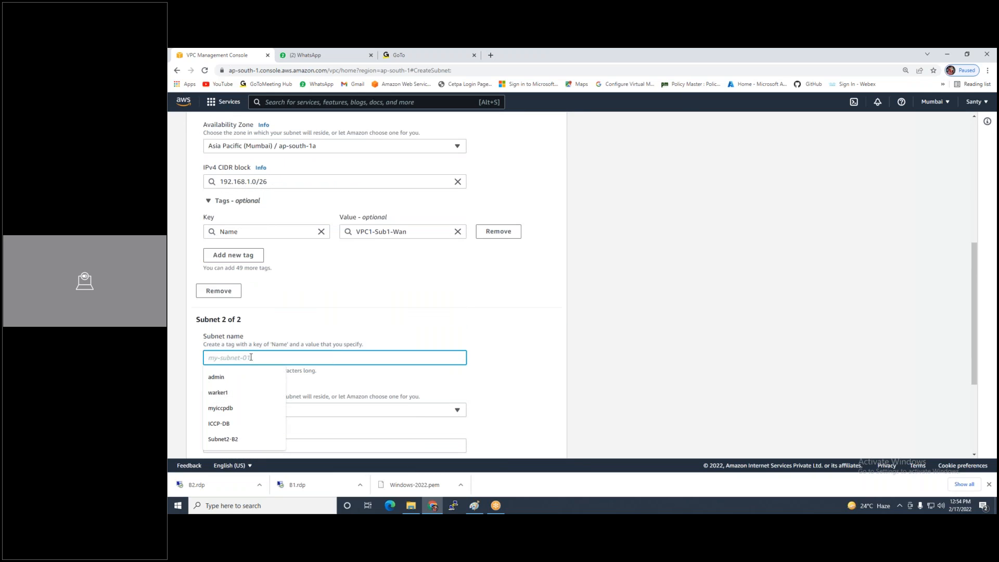
text(VPC1-sub2-LAN)
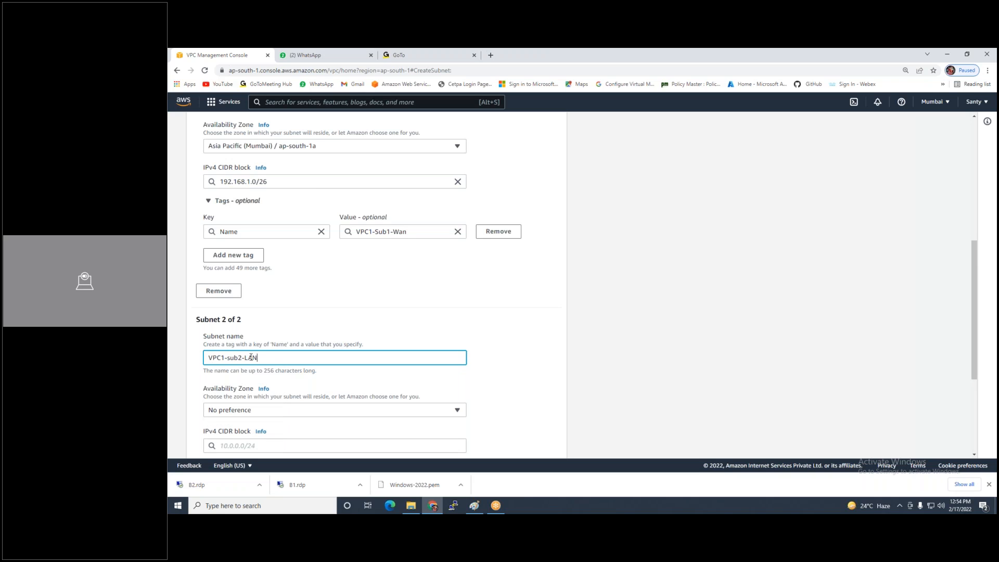
scroll(280, 373, down, 1)
click(250, 380)
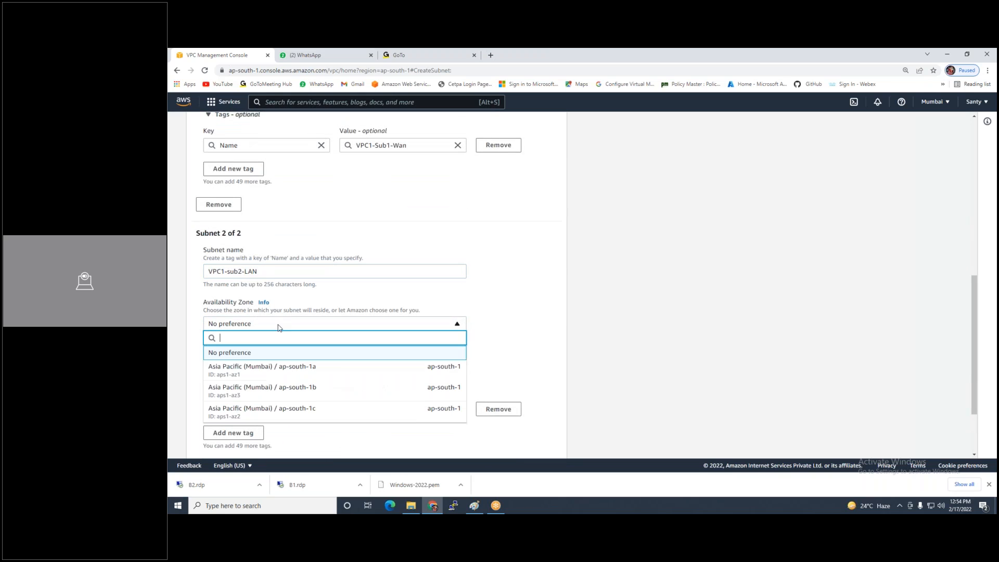
click(250, 388)
click(252, 361)
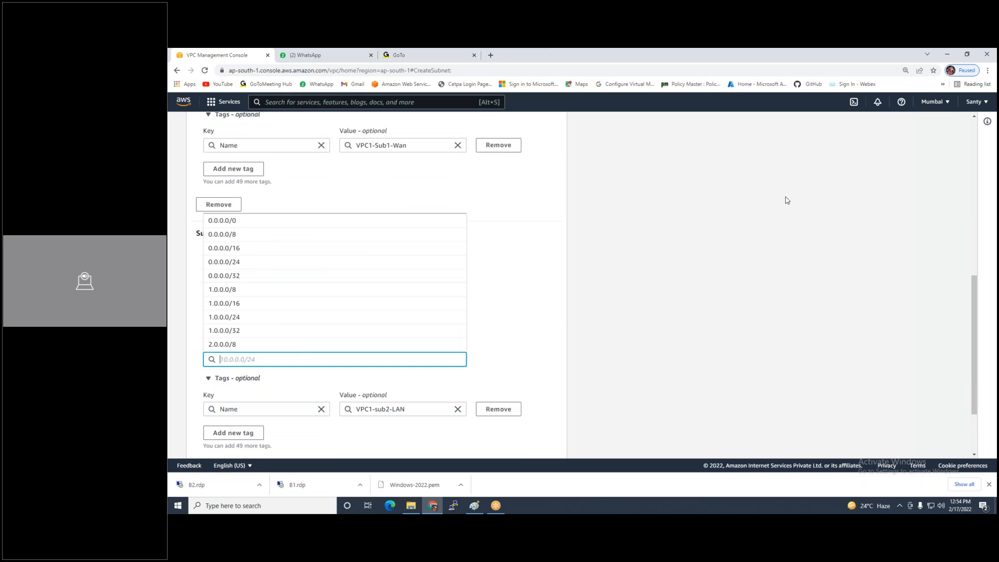
text(192.168)
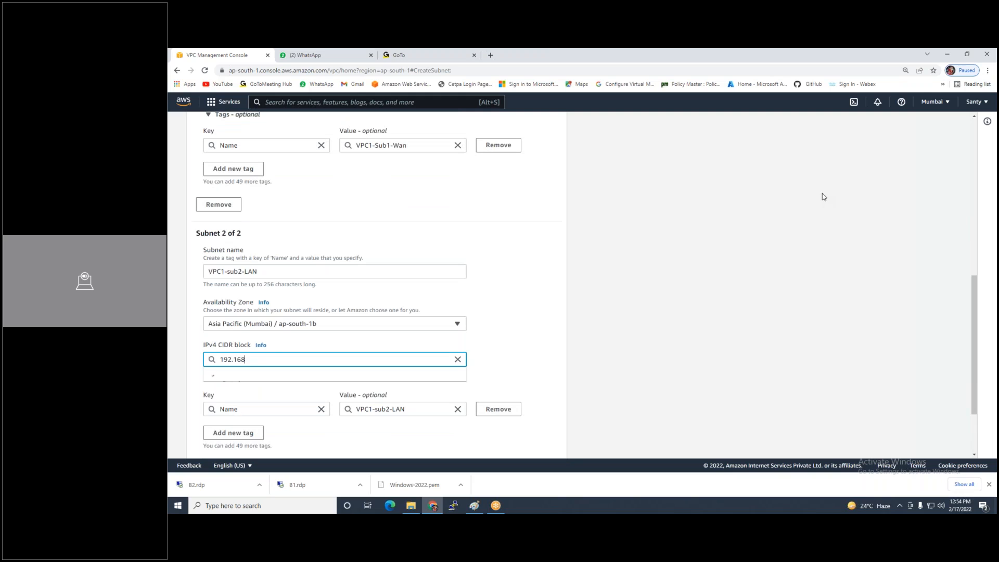
text(.1.)
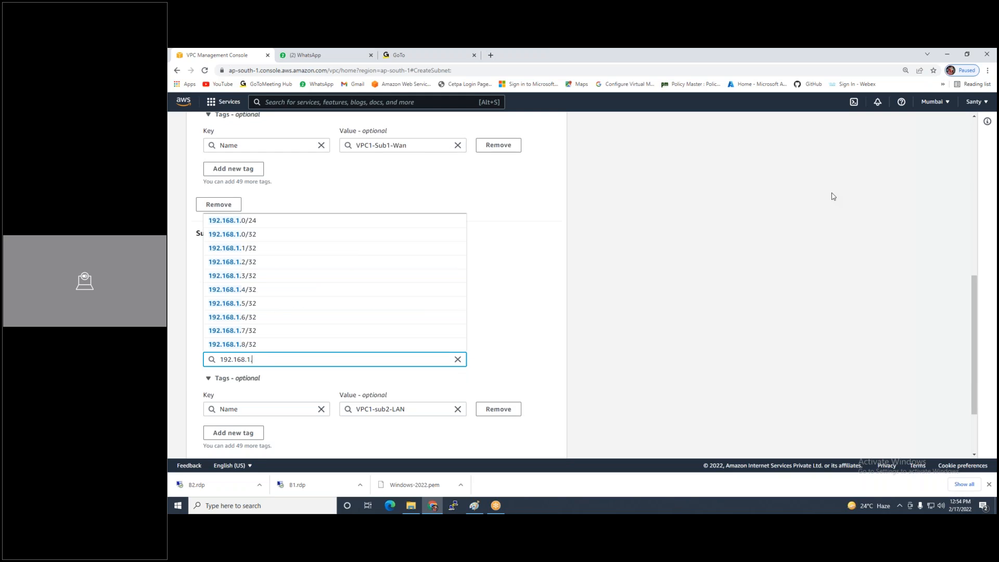
text(64/26)
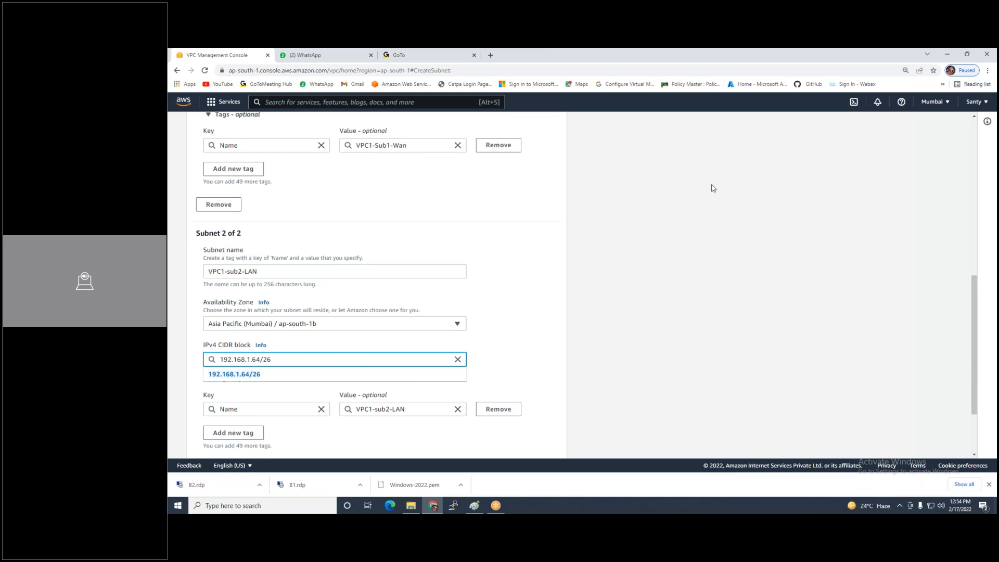
scroll(614, 296, down, 3)
click(524, 440)
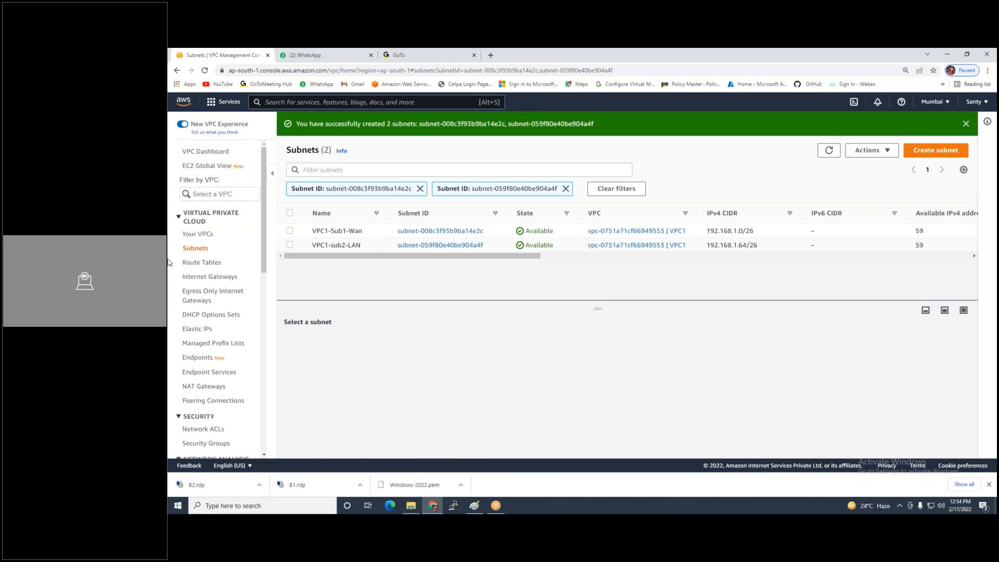
Create route table VPC1-WAN-RT in VPC1
click(189, 262)
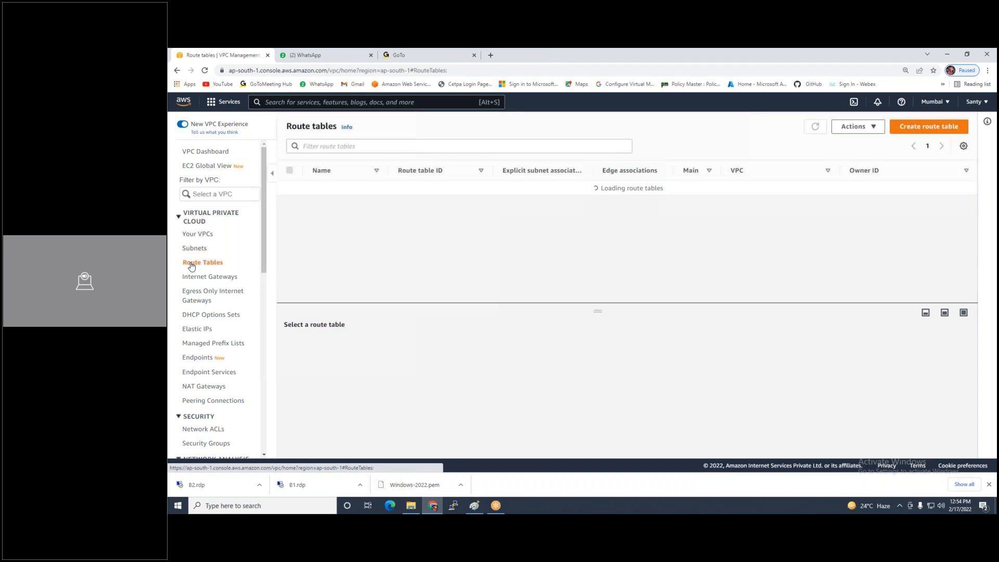
click(917, 133)
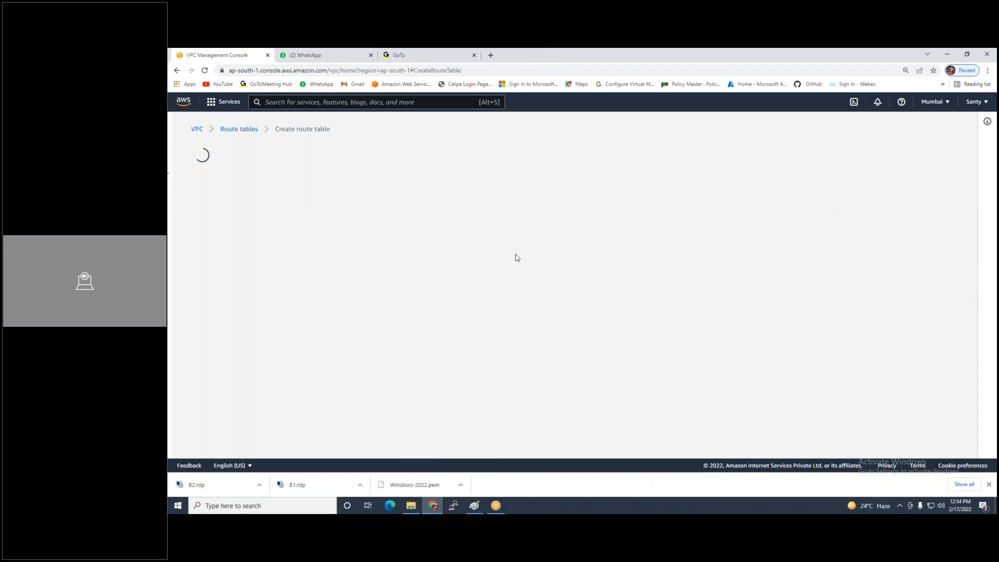
text(VPC)
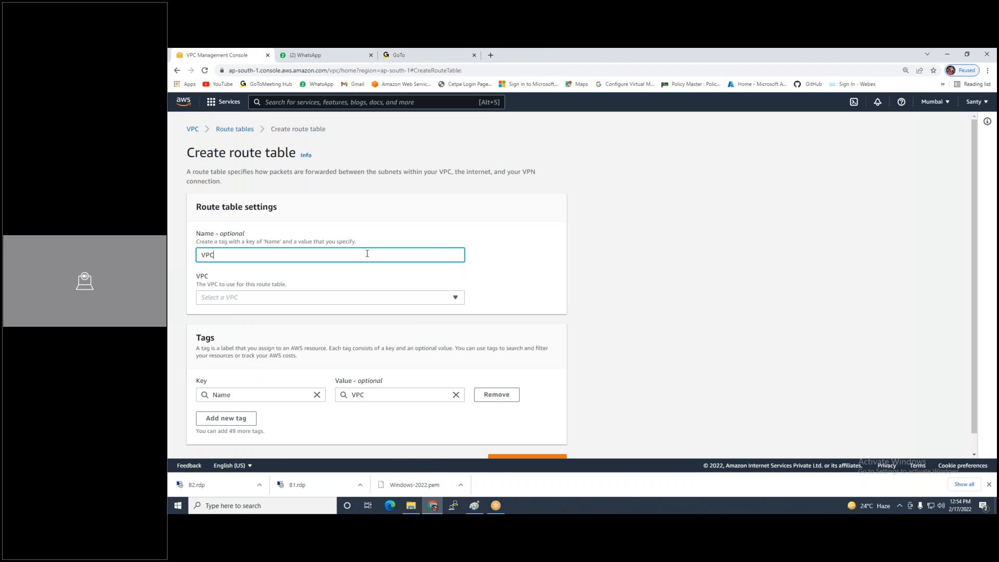
text(1-WAN-RT)
click(341, 297)
click(290, 342)
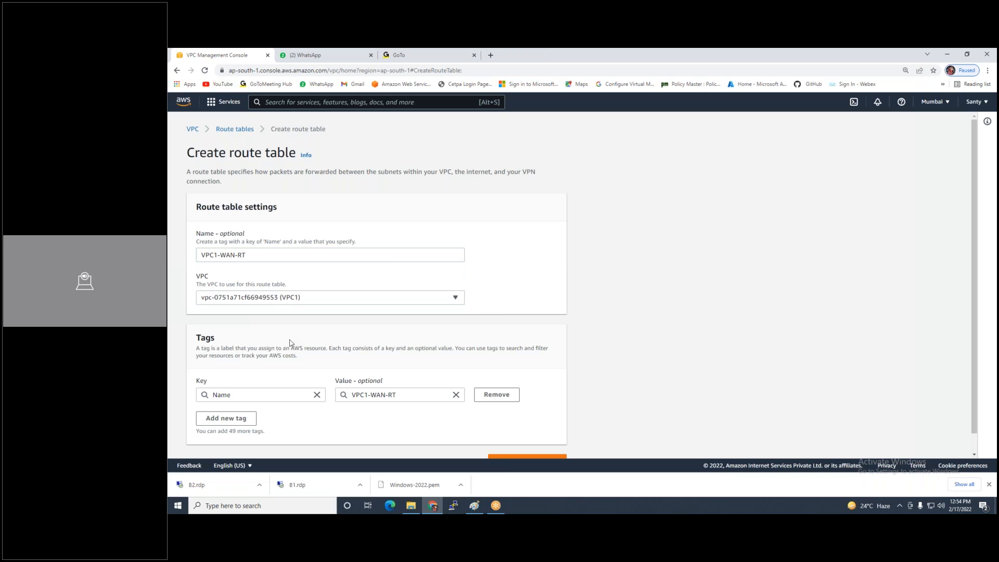
click(515, 458)
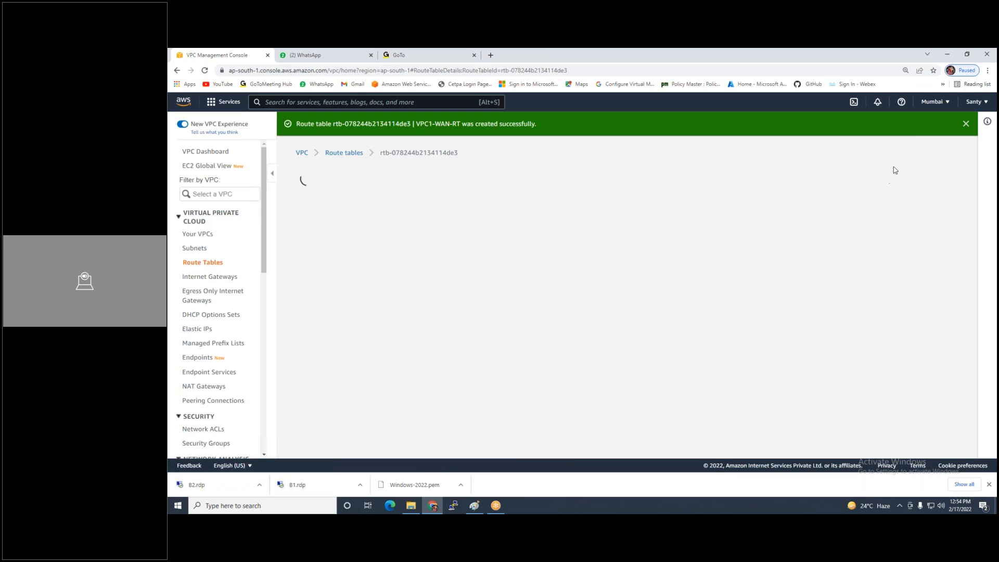
Associate subnet VPC1-Sub1-Wan with VPC1-WAN-RT and save
click(921, 176)
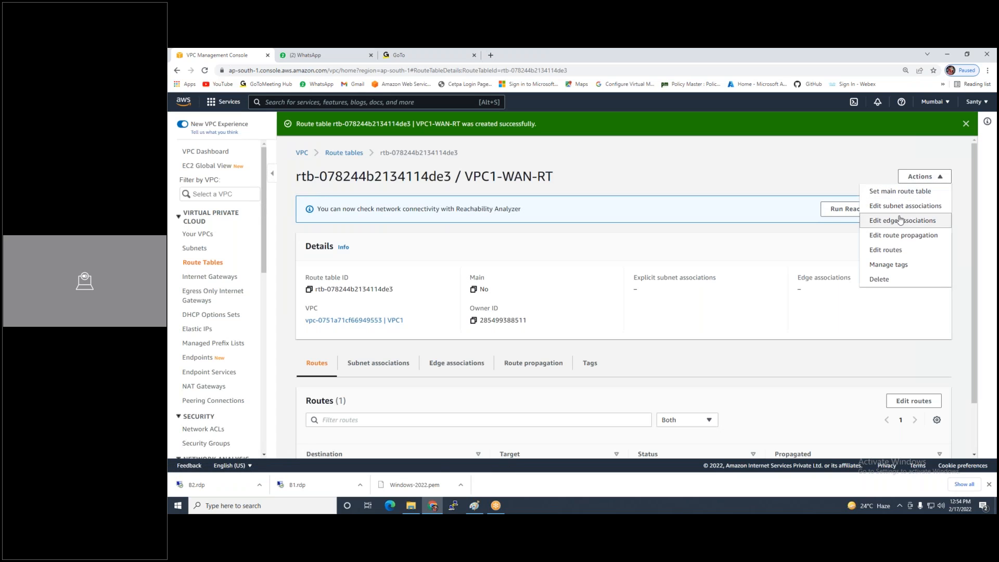
click(900, 207)
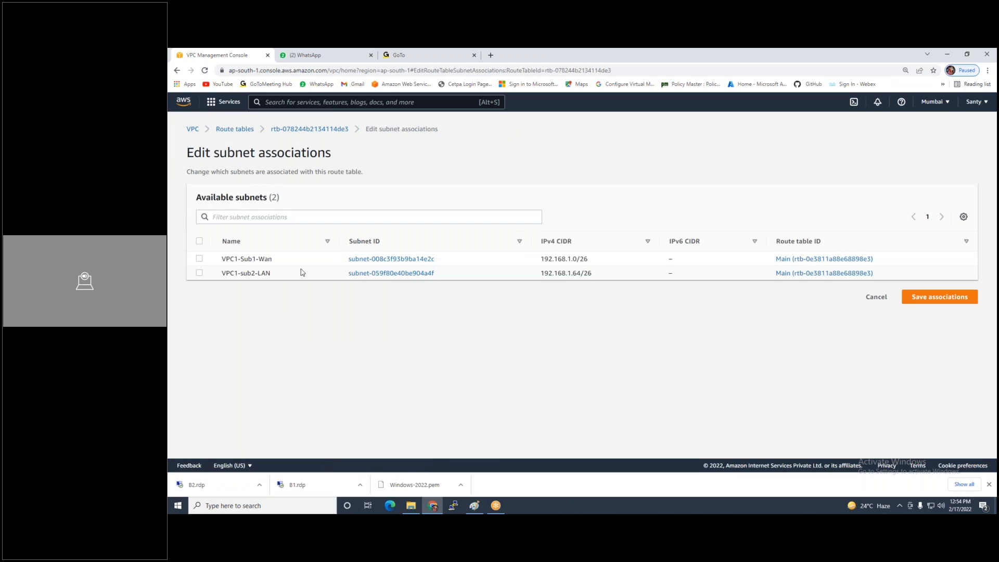
click(199, 259)
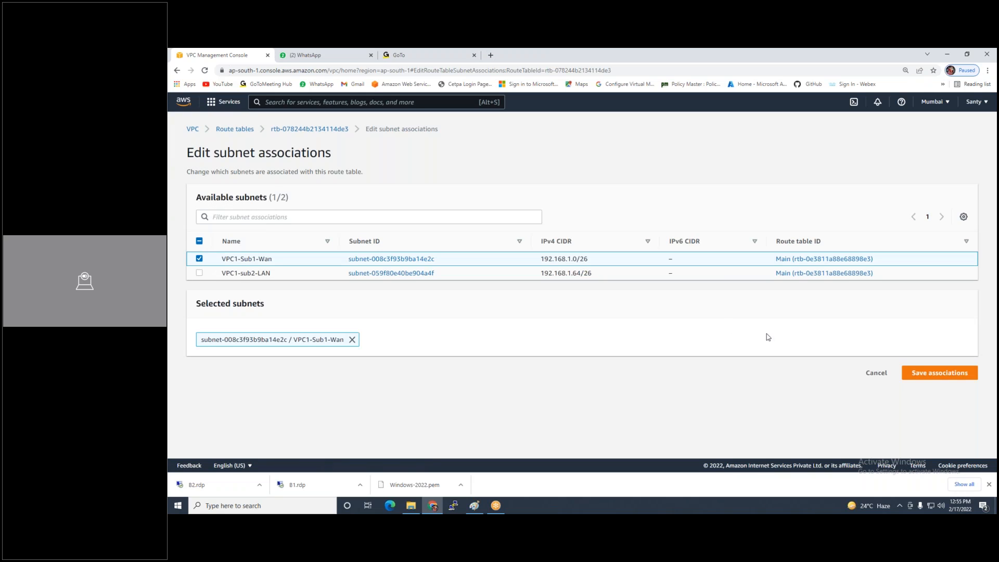
click(953, 369)
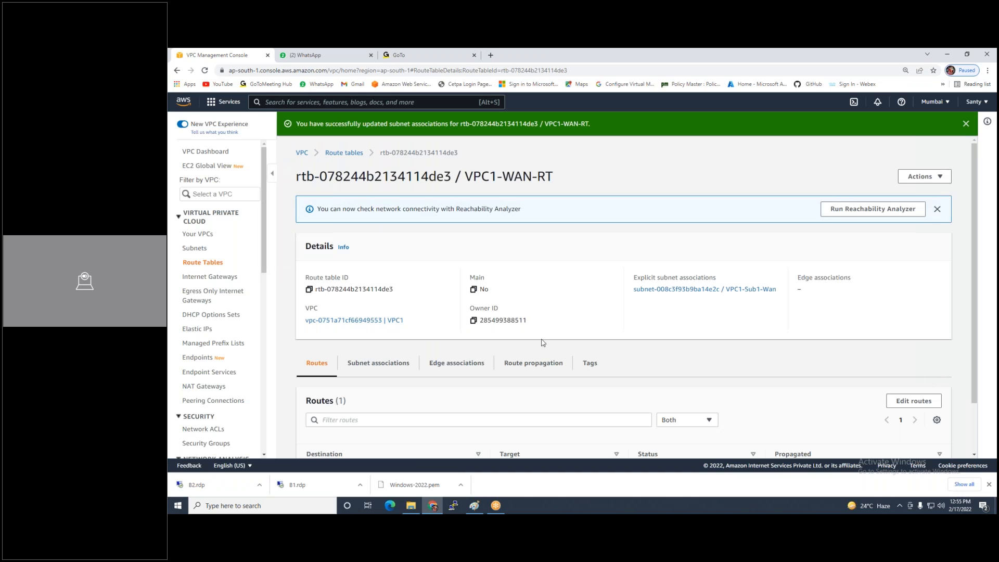
Create route table VPC1-LAN-RT in VPC1
click(208, 264)
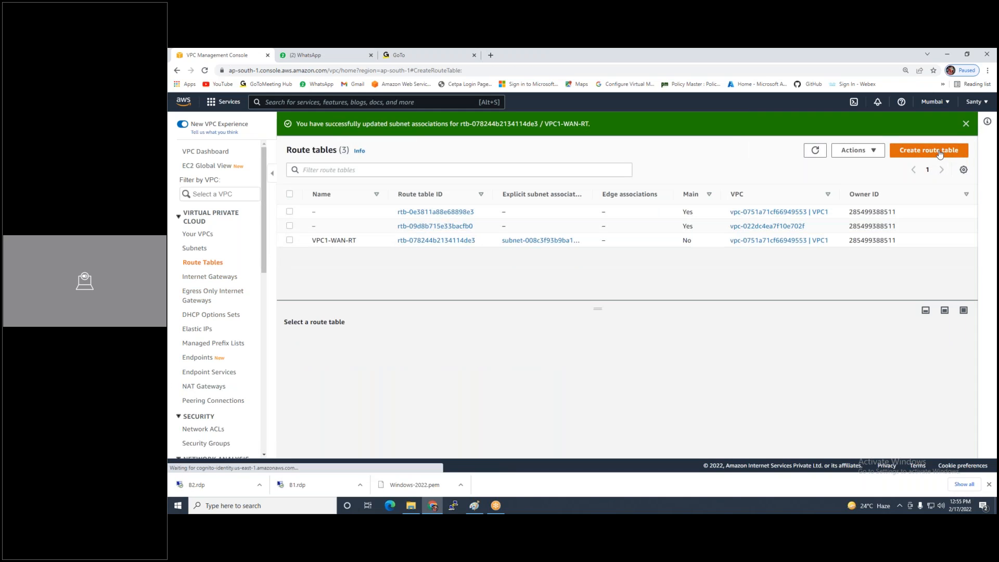
click(940, 152)
click(330, 255)
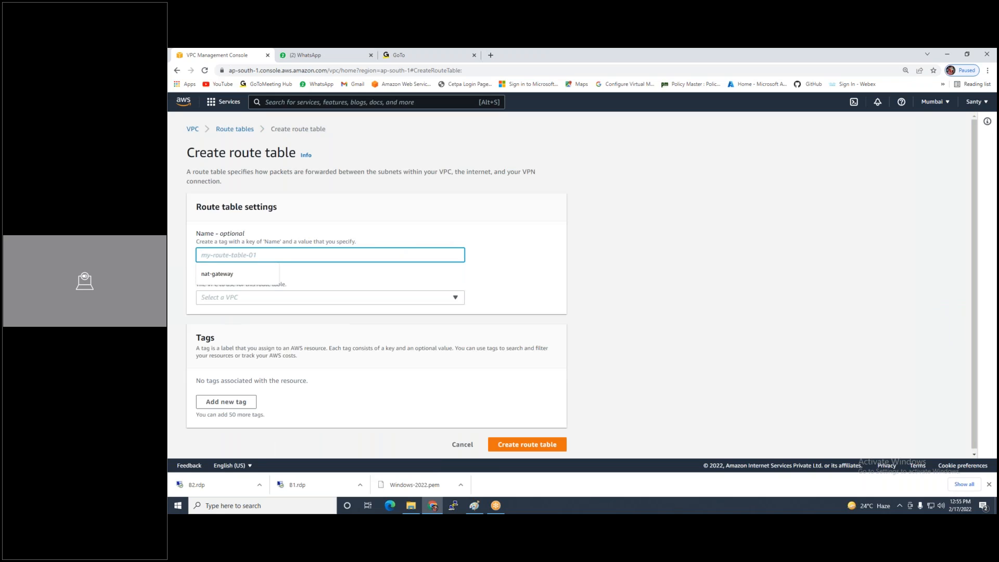
text(VPC1)
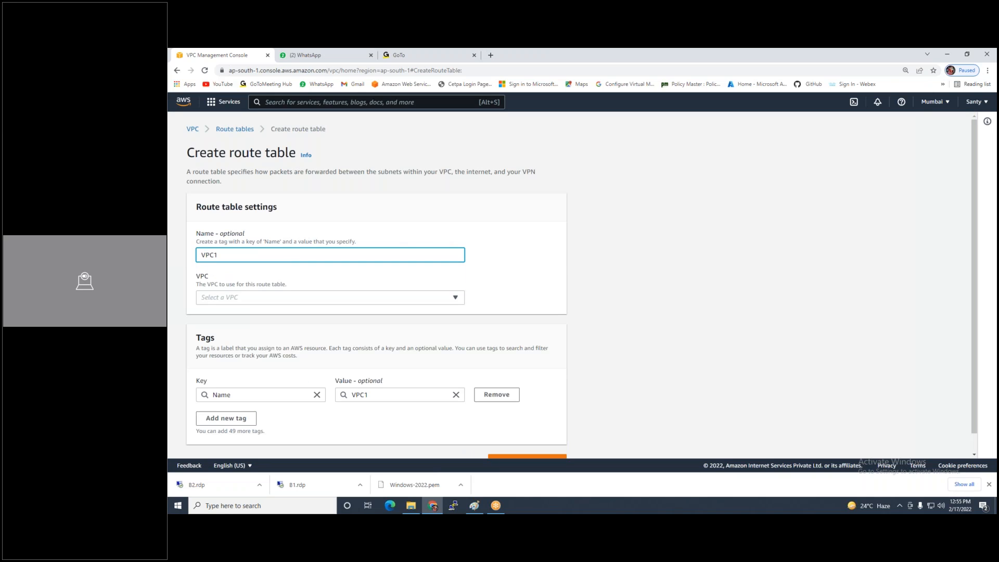
text(-Su)
key(BackSpace)
key(BackSpace)
key(BackSpace)
key(BackSpace)
key(BackSpace)
key(BackSpace)
key(BackSpace)
key(BackSpace)
text(LAN)
click(310, 298)
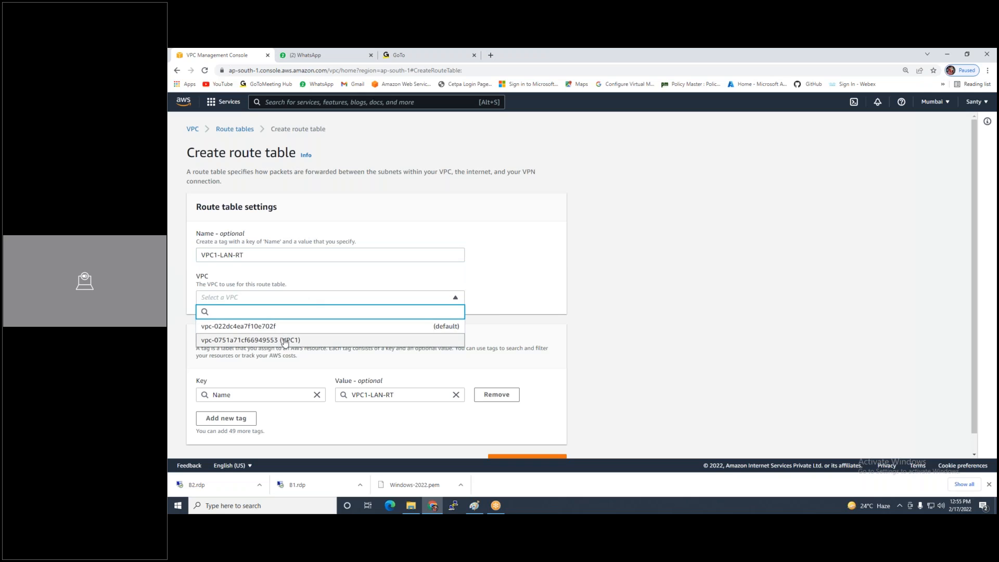
click(312, 339)
scroll(440, 420, down, 2)
click(528, 442)
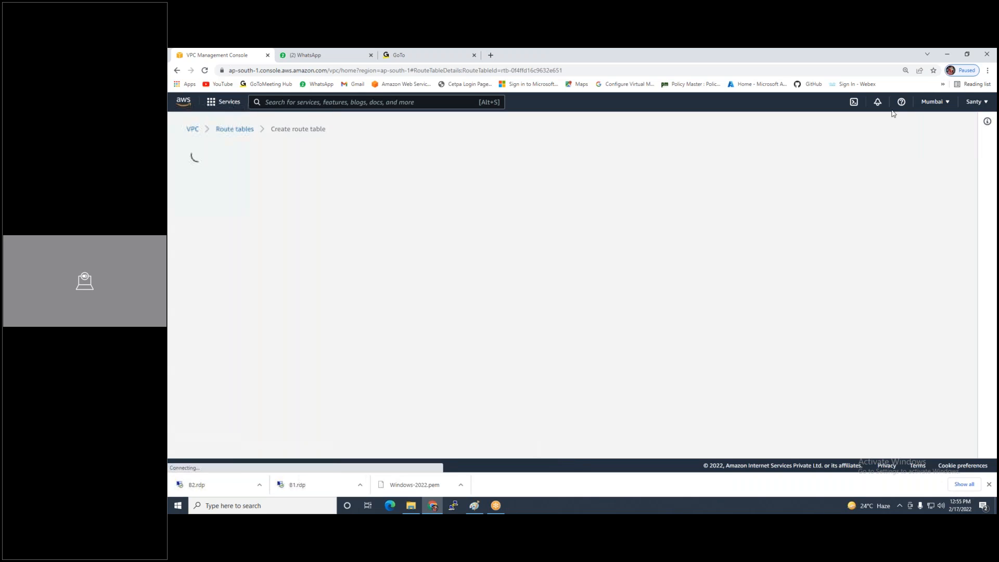
Associate subnet VPC1-sub2-LAN with VPC1-LAN-RT and save
click(924, 176)
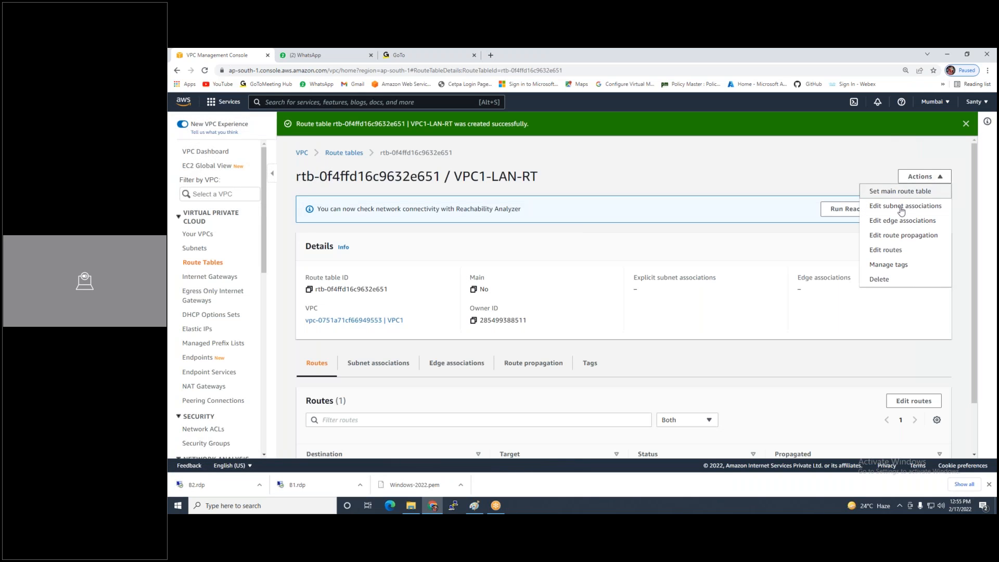
click(902, 208)
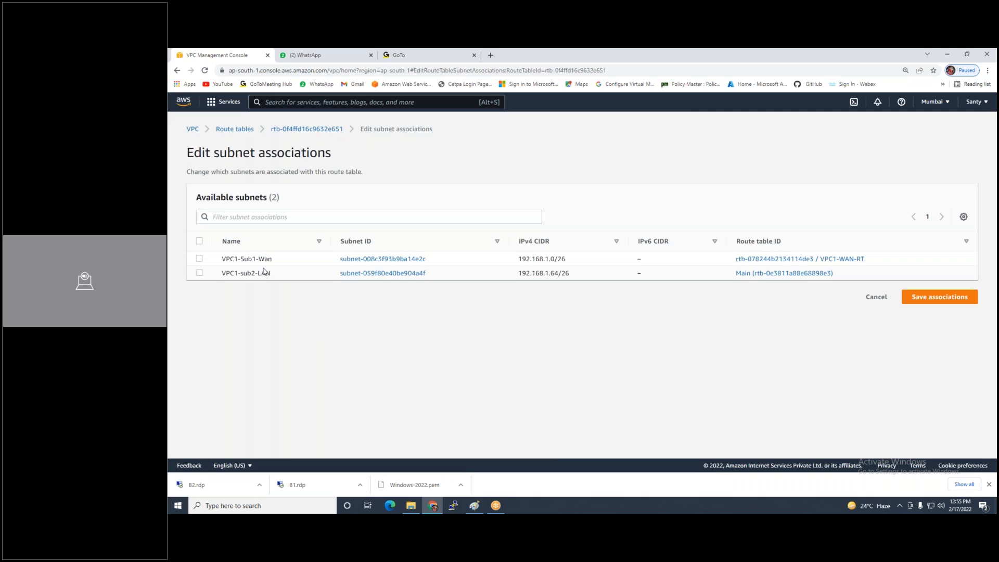
click(213, 273)
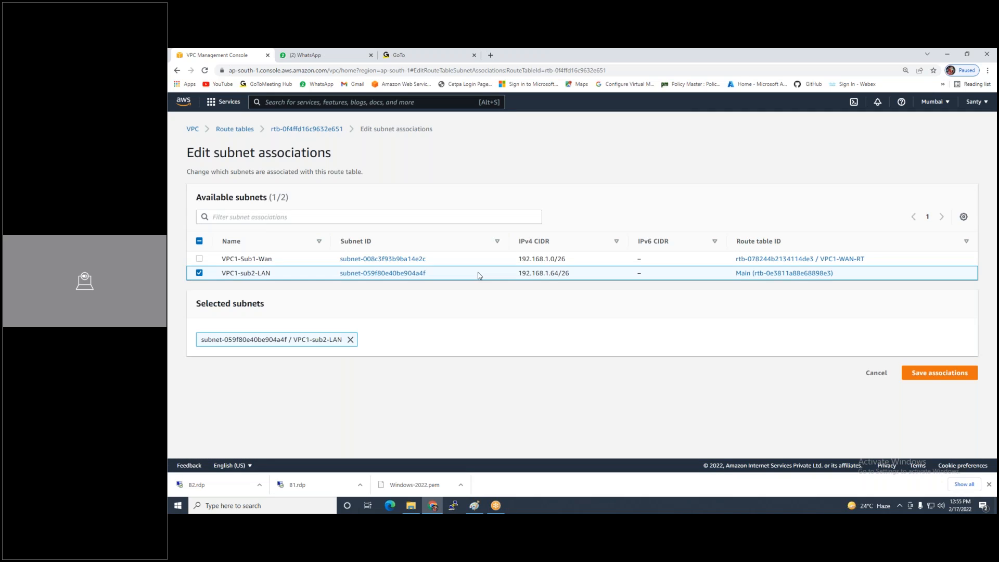
click(940, 374)
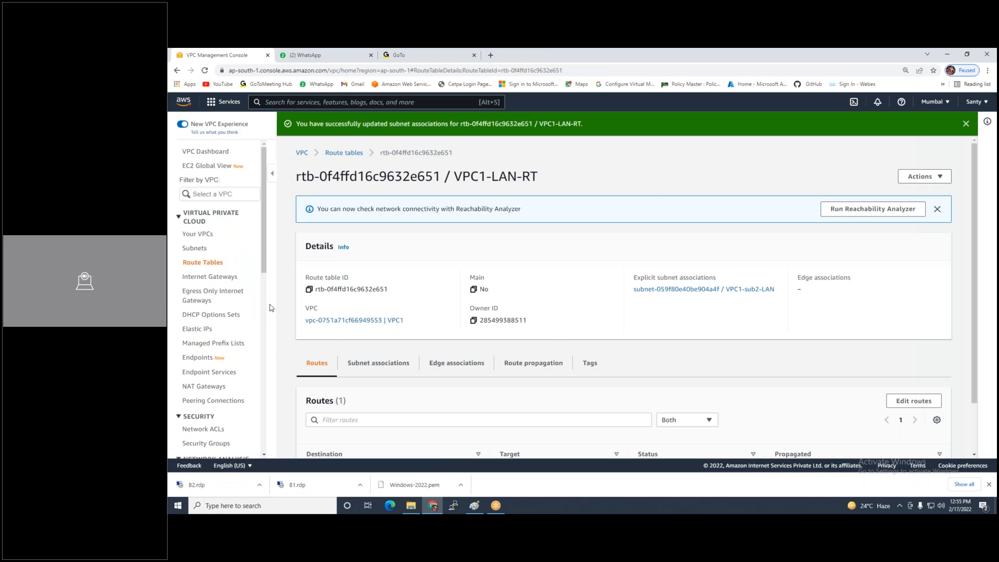
click(211, 277)
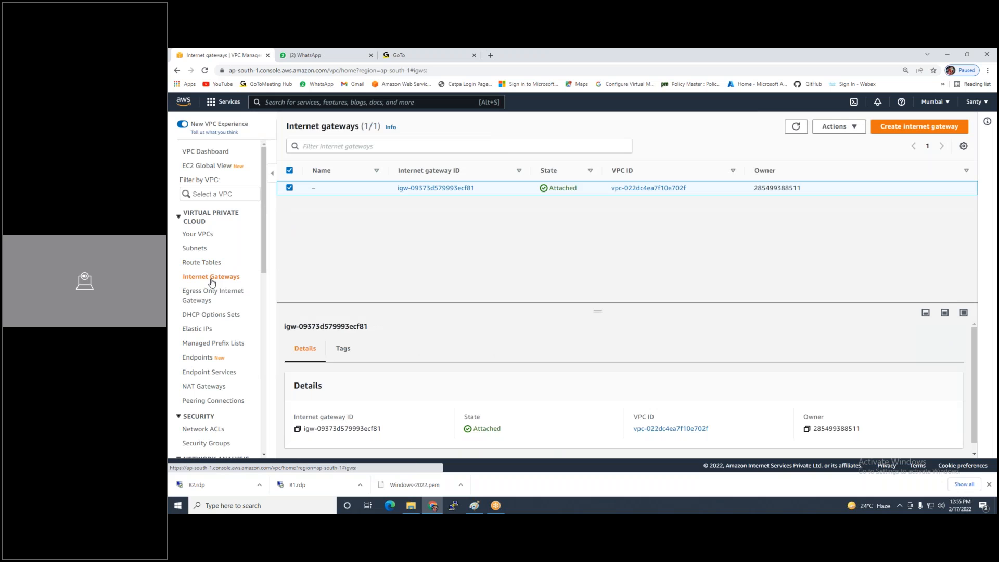
Create an internet gateway with name tag VPC1-IG
click(913, 129)
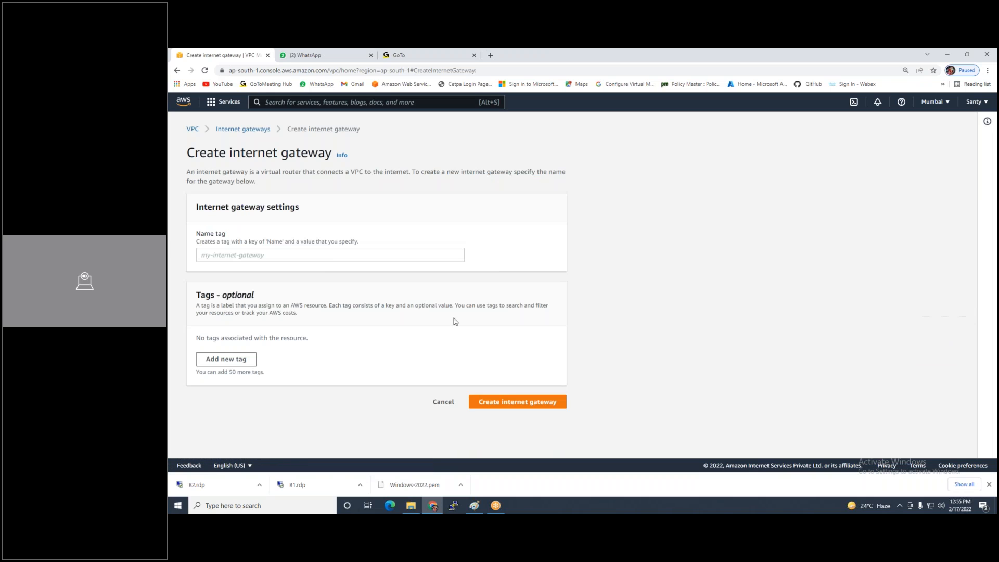
click(343, 254)
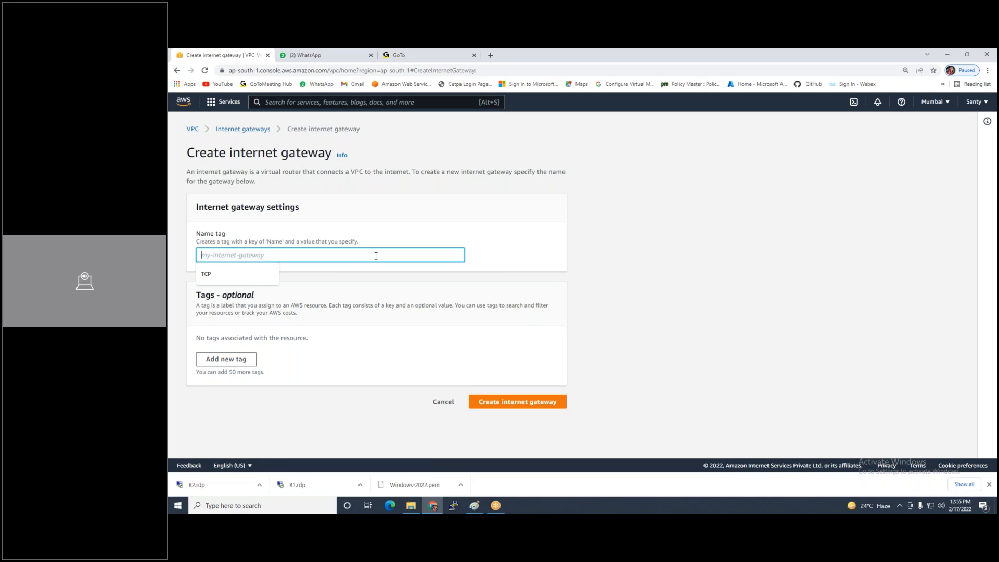
text(VPC1-IG)
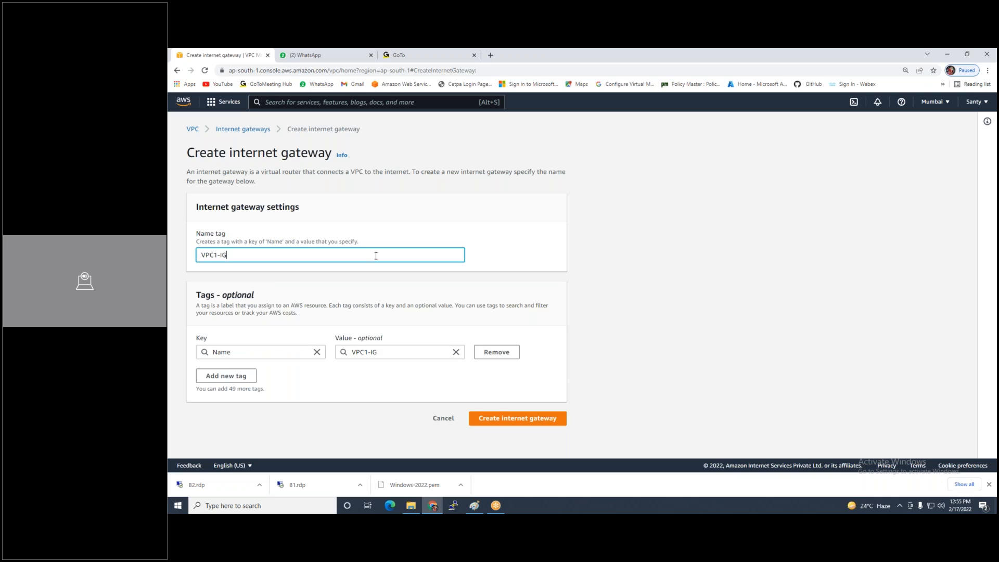
click(520, 420)
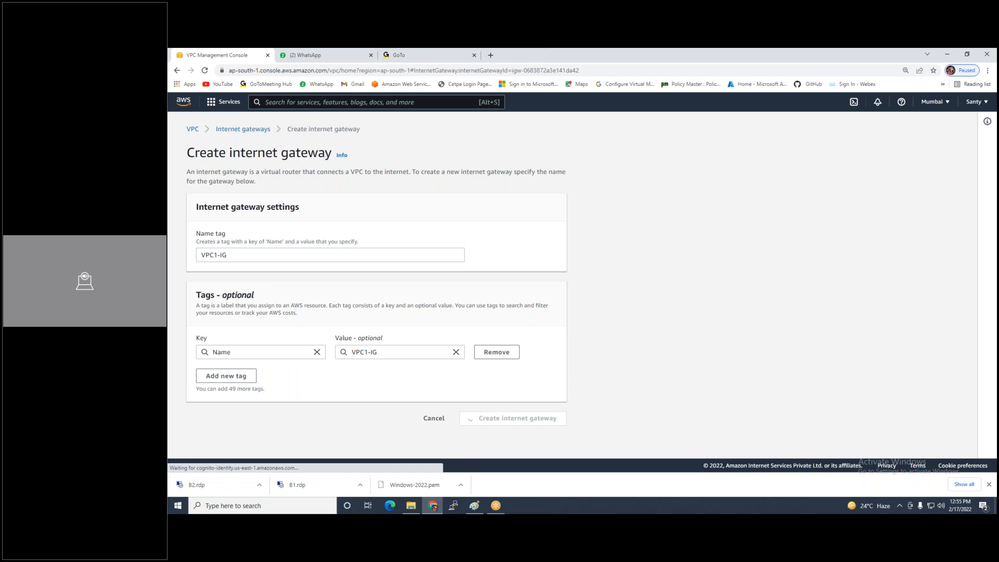
click(927, 178)
Attach internet gateway VPC1-IG to VPC1, then go to Route Tables
click(916, 192)
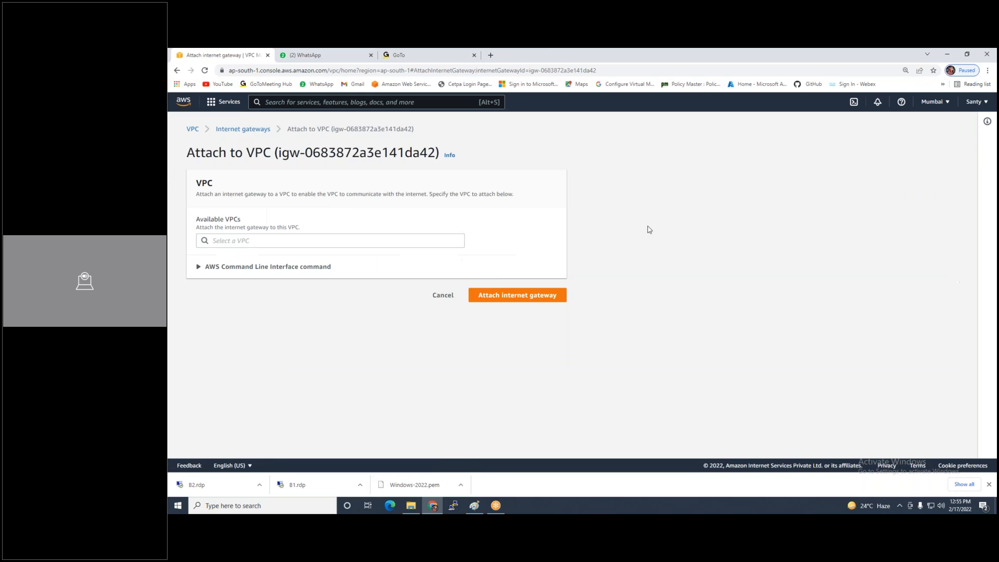
click(345, 244)
click(345, 255)
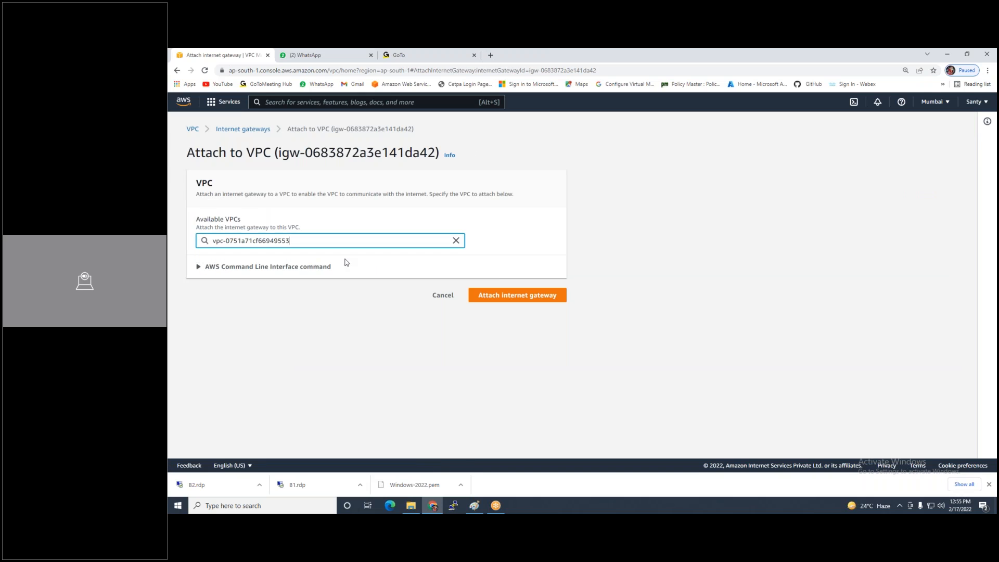
click(552, 300)
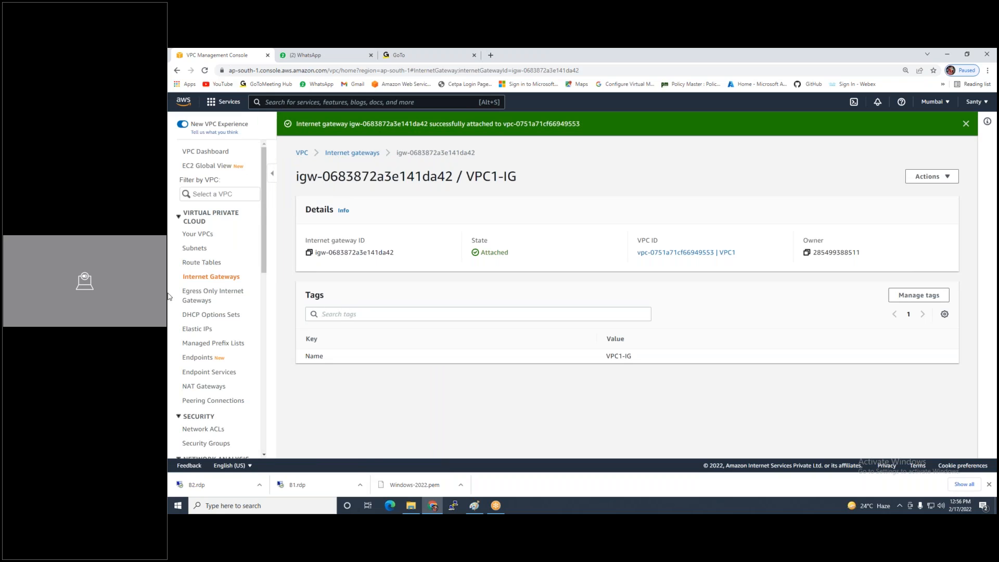
click(200, 263)
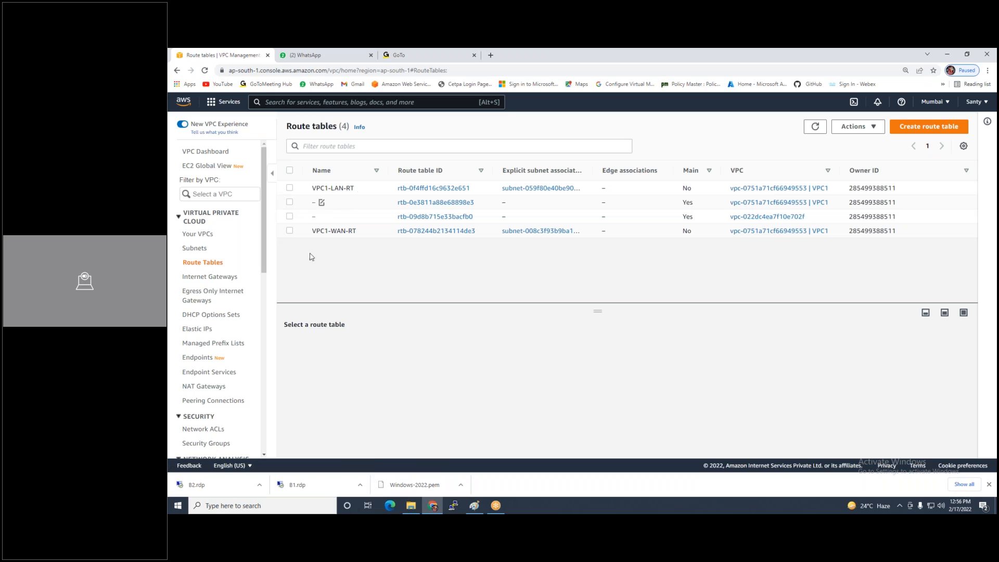
Add a 0.0.0.0/0 route on VPC1-WAN-RT targeting internet gateway igw-0683872a3e141da42
click(346, 232)
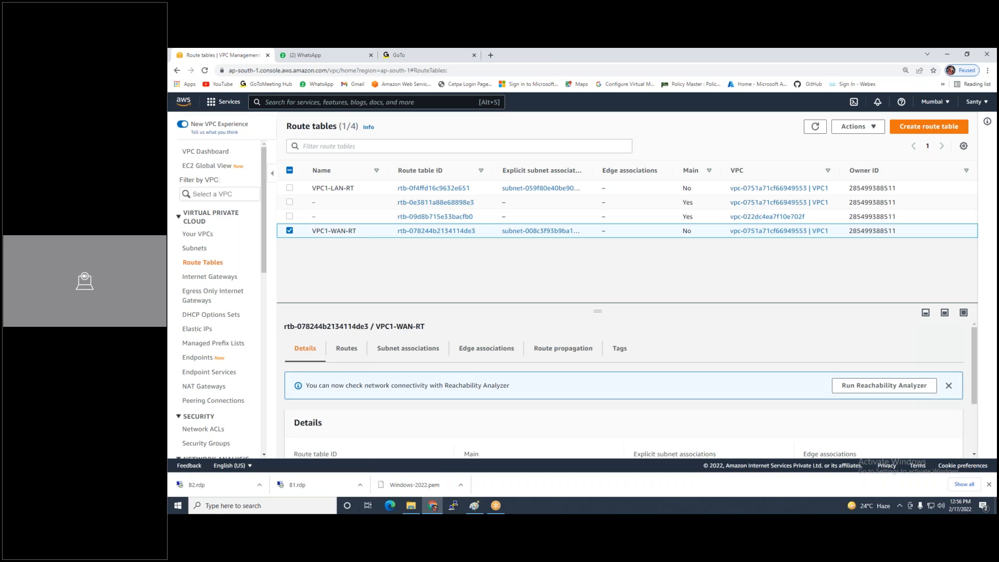
click(346, 350)
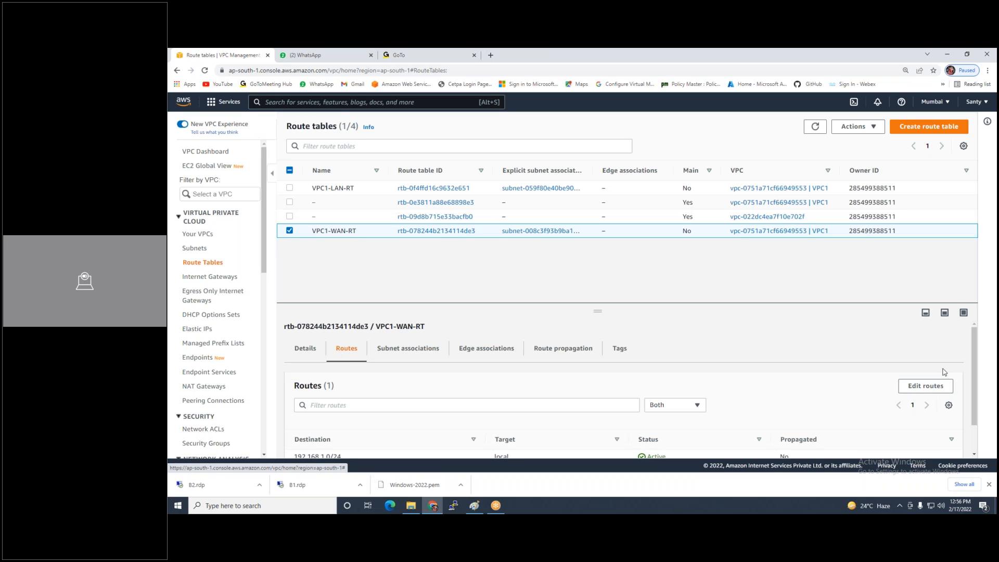
click(925, 385)
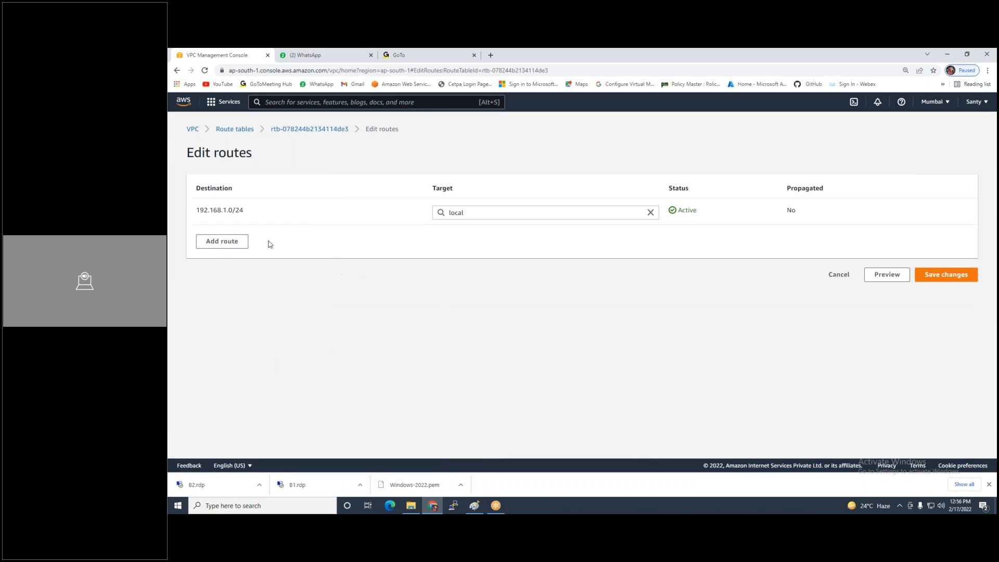
click(208, 242)
click(208, 240)
click(321, 254)
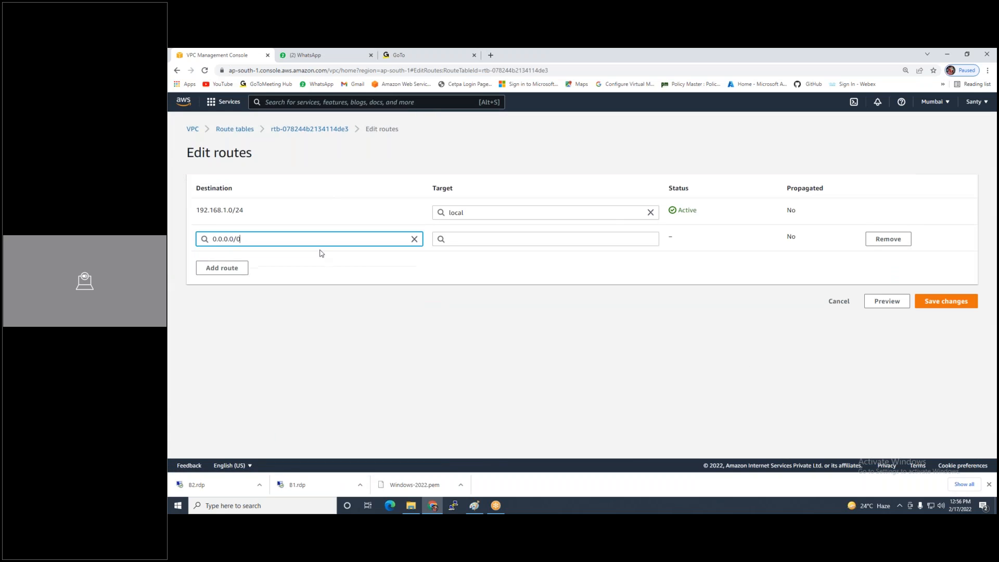
click(587, 235)
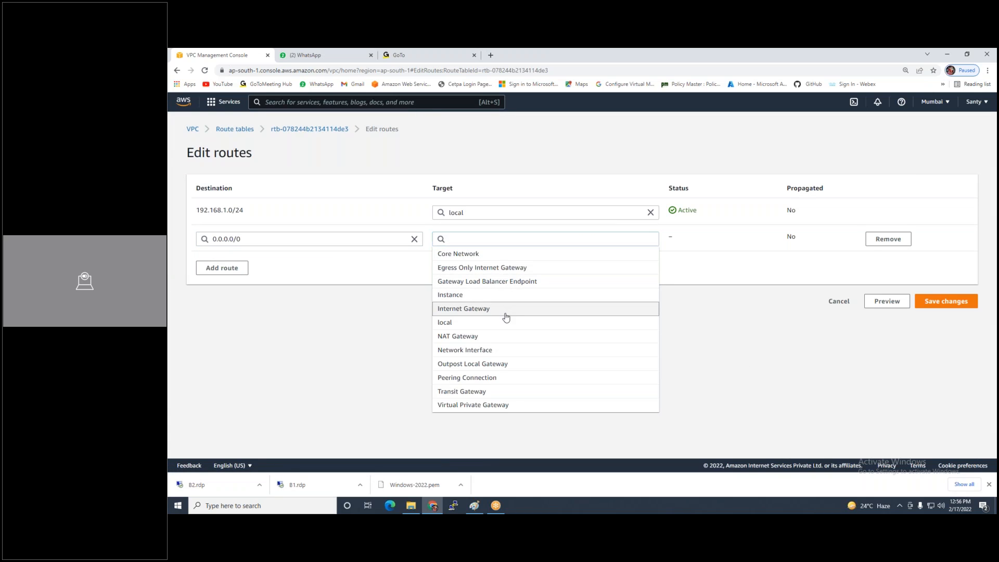
click(506, 309)
click(952, 307)
click(520, 239)
click(532, 260)
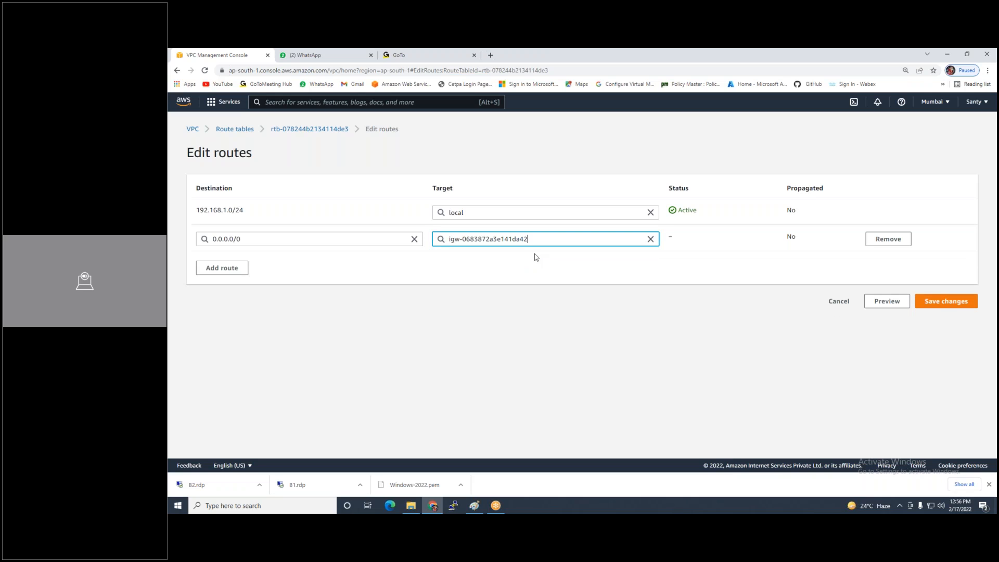
click(939, 306)
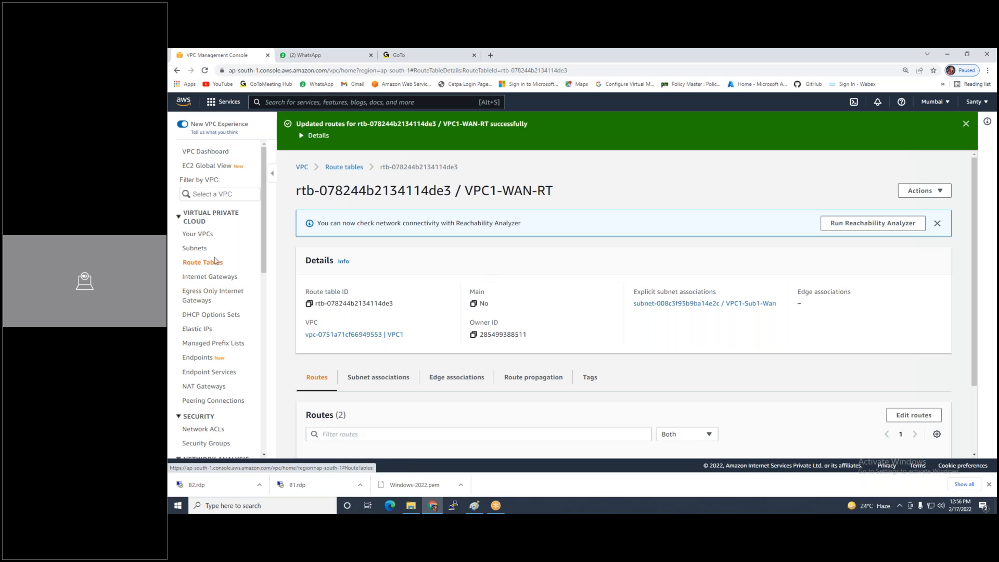
click(193, 236)
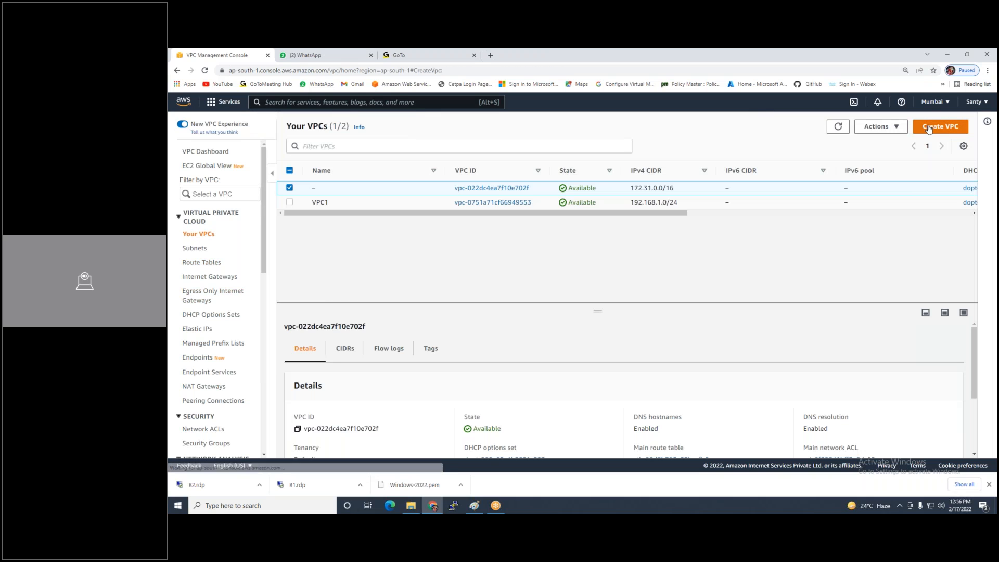
Create a VPC named VPC2 with IPv4 CIDR 10.0.0.0/24, then go to Subnets
click(929, 129)
text(VPC)
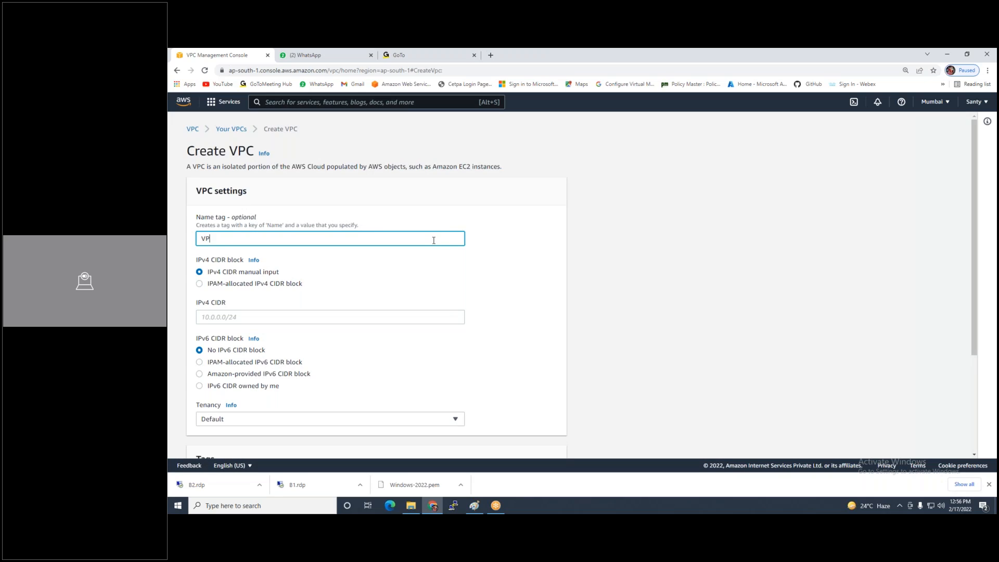
click(278, 318)
text(10.0.0.0/24)
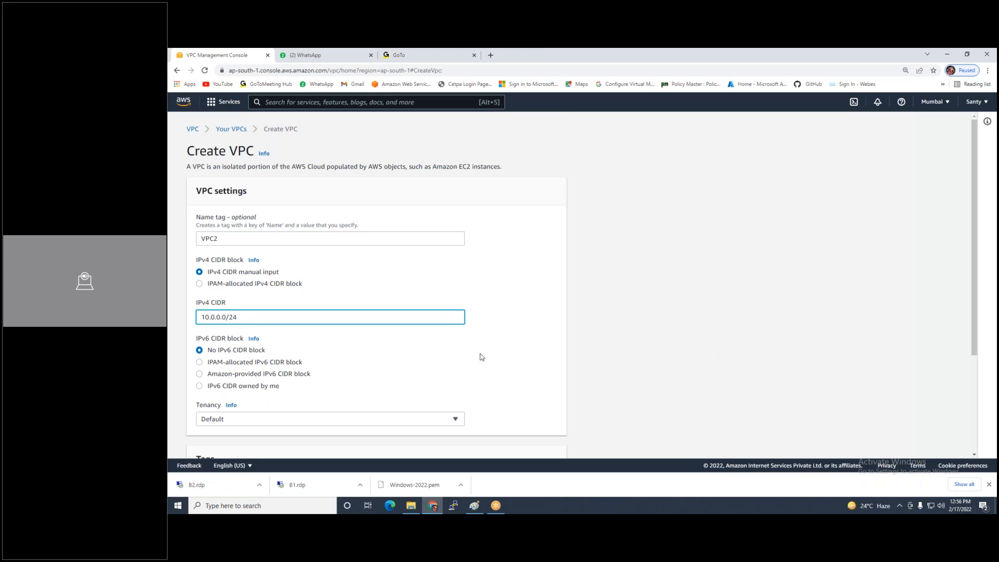
key(Return)
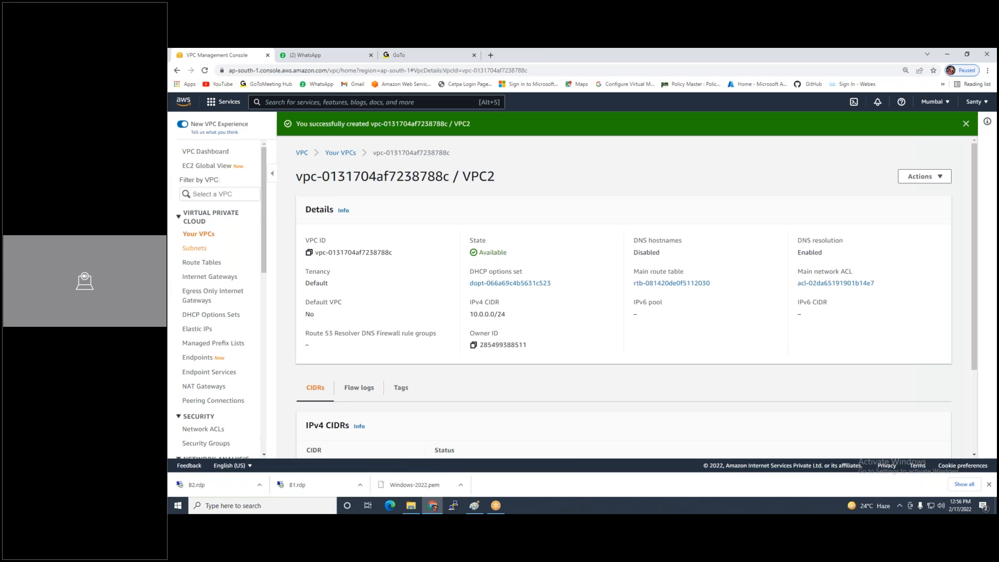
click(194, 249)
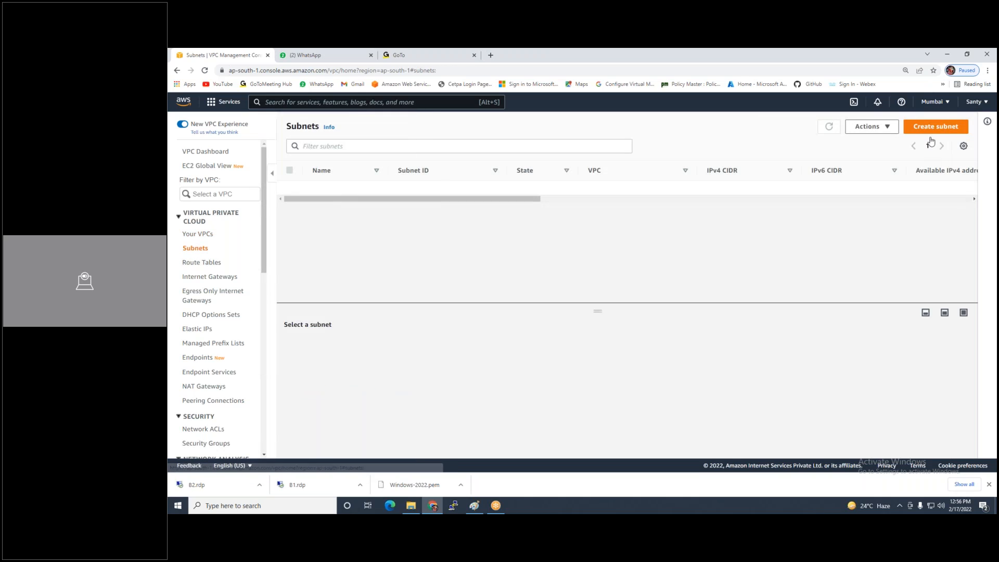
Start a subnet in VPC2 named VPC2-WAN-Sub1 in ap-south-1a with CIDR 10.0.0.0/26
click(925, 130)
click(405, 230)
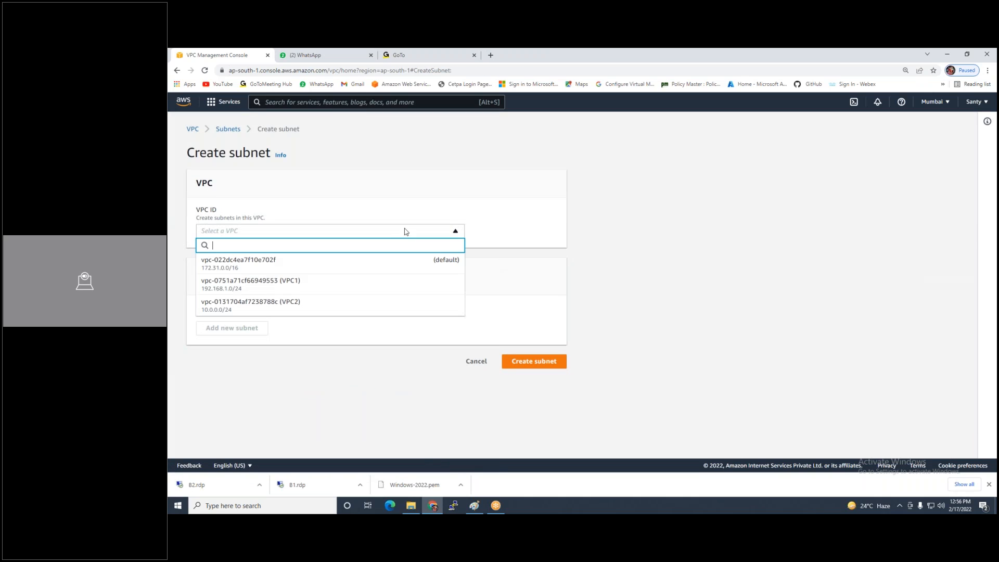
click(311, 303)
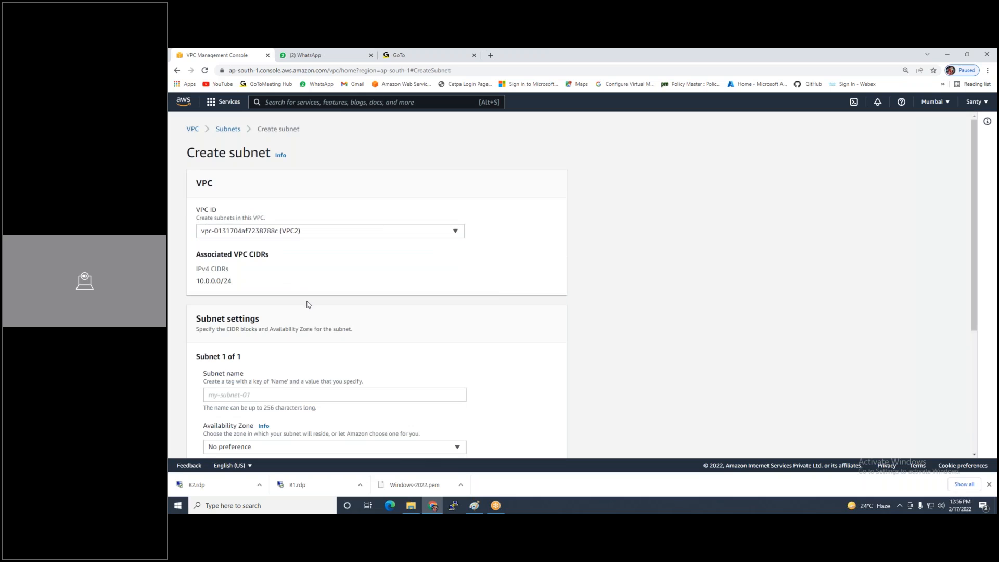
scroll(292, 340, down, 1)
click(293, 351)
text(VPC2)
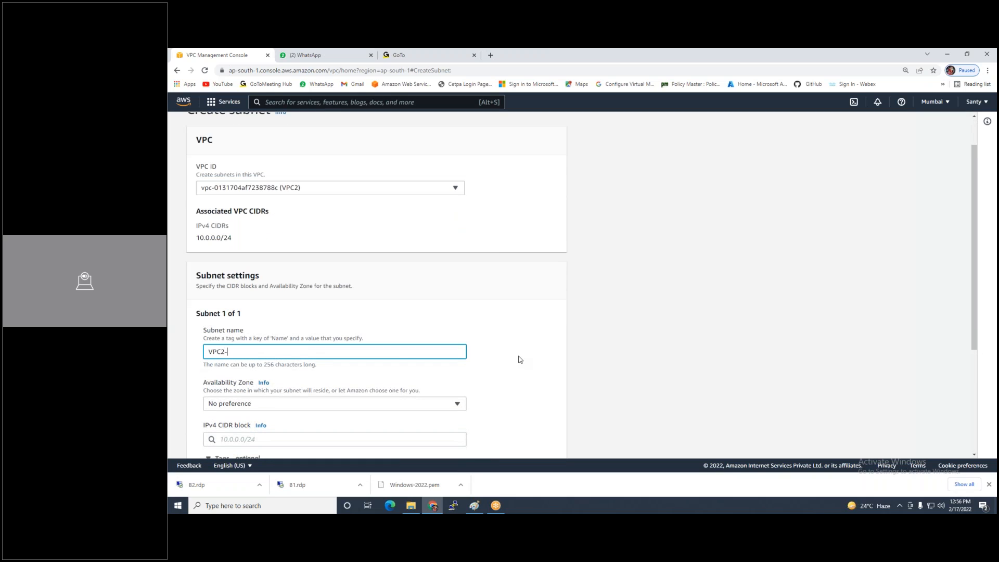
text(-WAN-Sub1)
scroll(469, 338, down, 3)
click(324, 275)
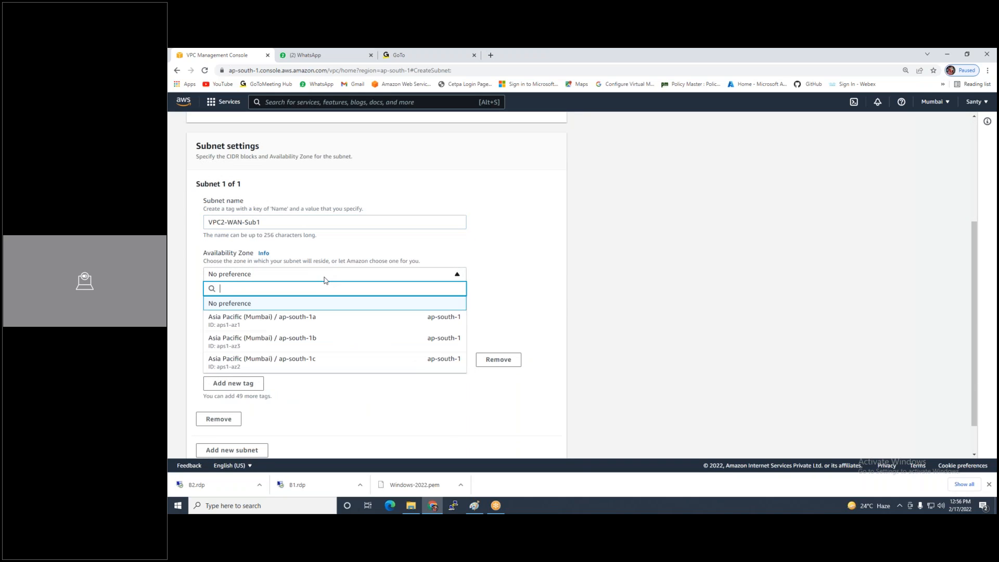
click(300, 318)
click(366, 311)
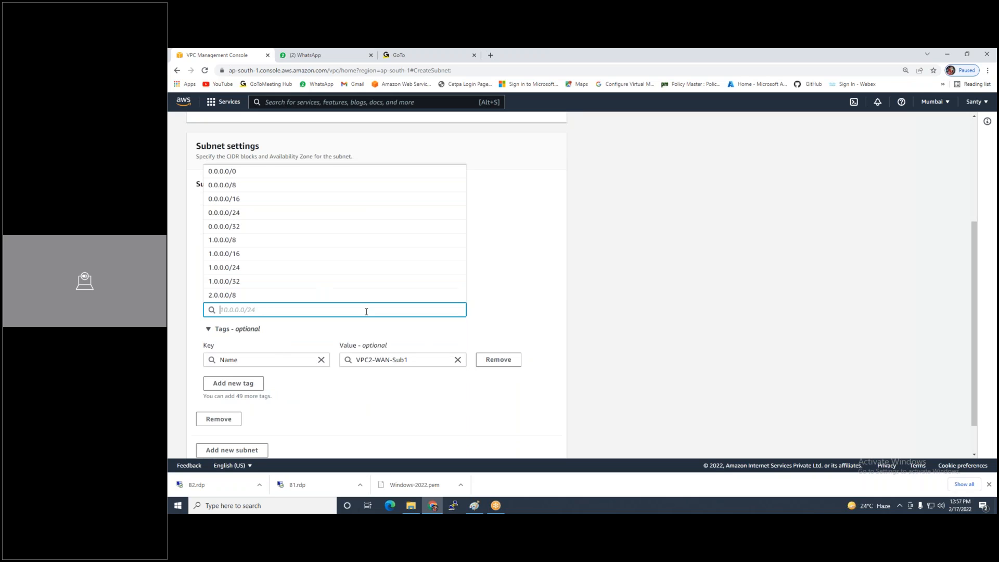
text(10.0.0.0/24)
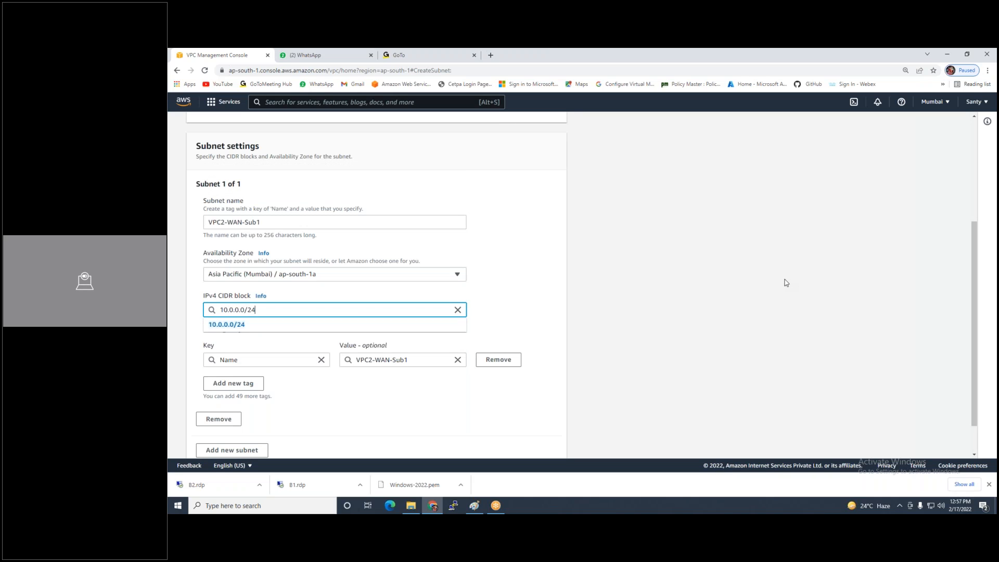
key(BackSpace)
text(6)
scroll(264, 333, down, 1)
Add a second subnet VPC2-LAN-SUB2 in ap-south-1b with CIDR 10.0.0.64/26 and create both
click(231, 408)
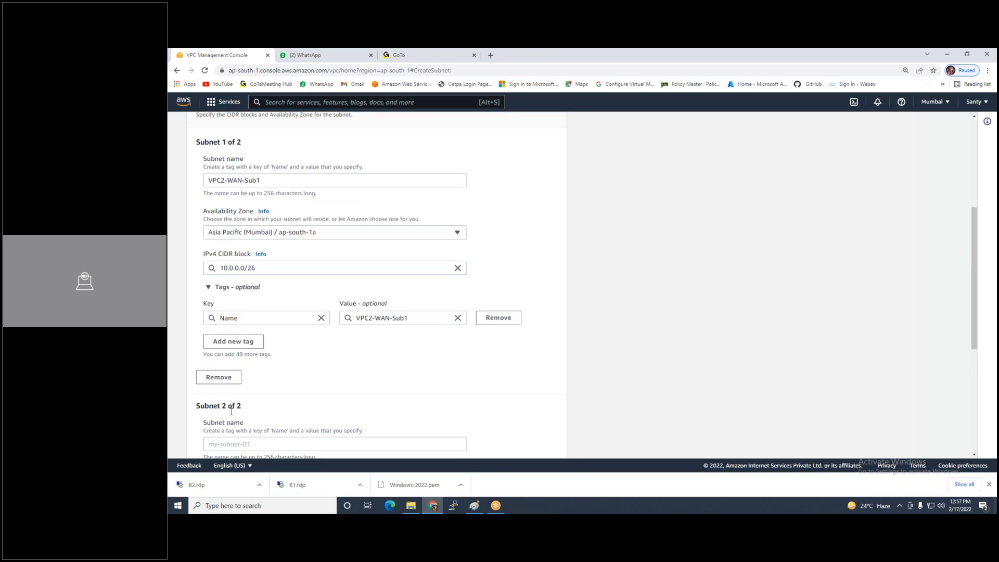
scroll(232, 410, down, 1)
click(244, 402)
scroll(301, 361, up, 1)
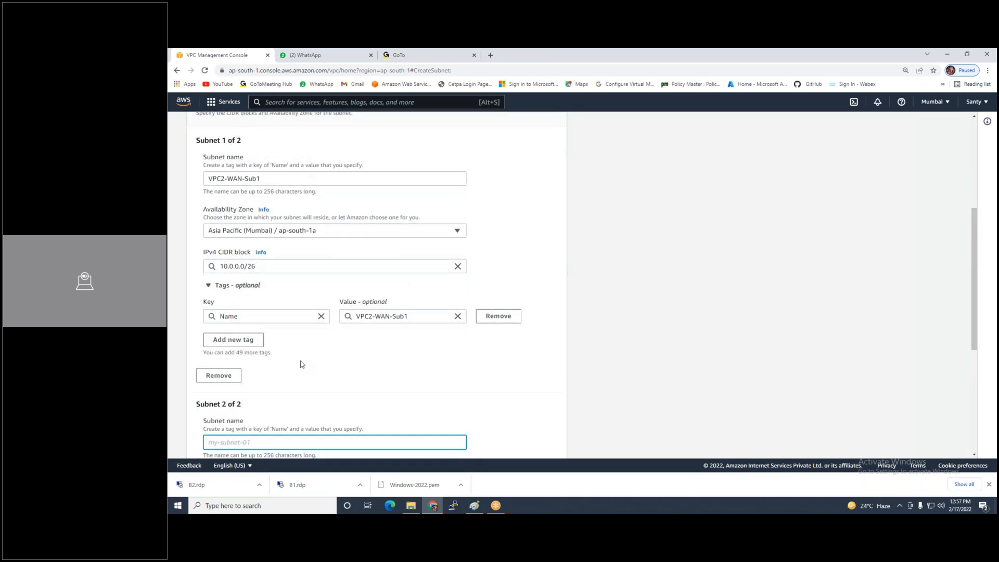
scroll(300, 361, down, 2)
text(VPC2=LA)
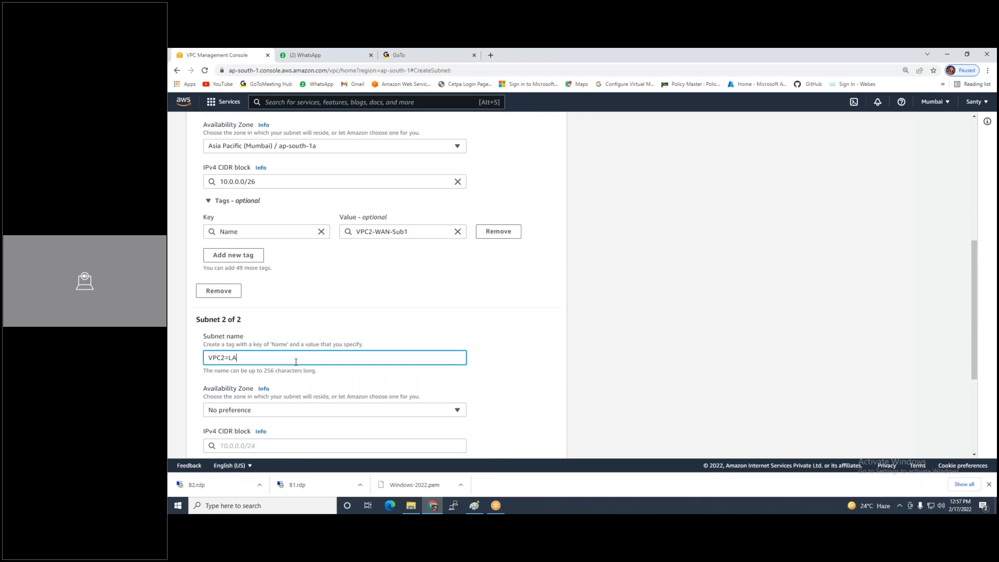
key(BackSpace)
key(BackSpace)
key(BackSpace)
scroll(312, 359, down, 1)
click(279, 338)
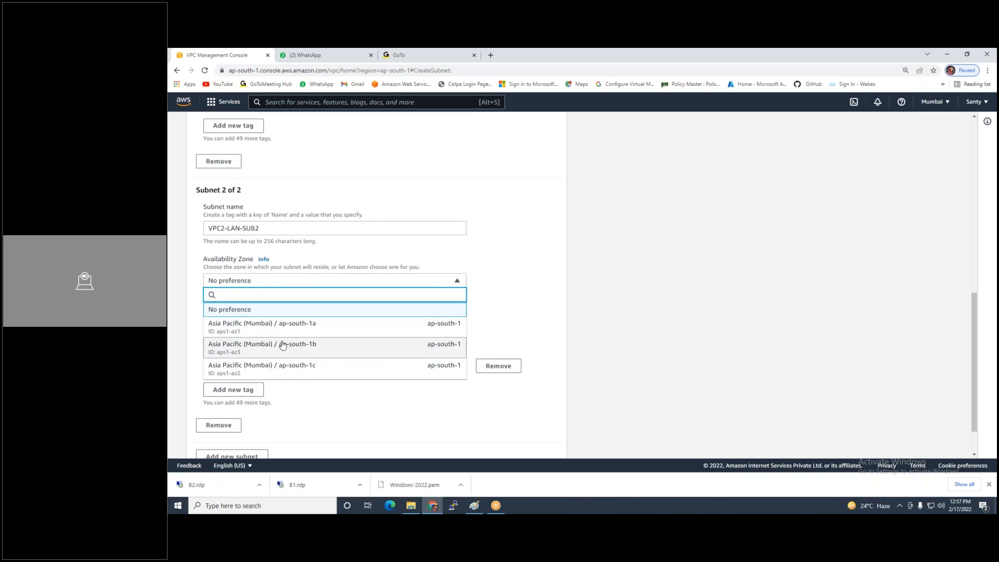
click(284, 346)
click(266, 315)
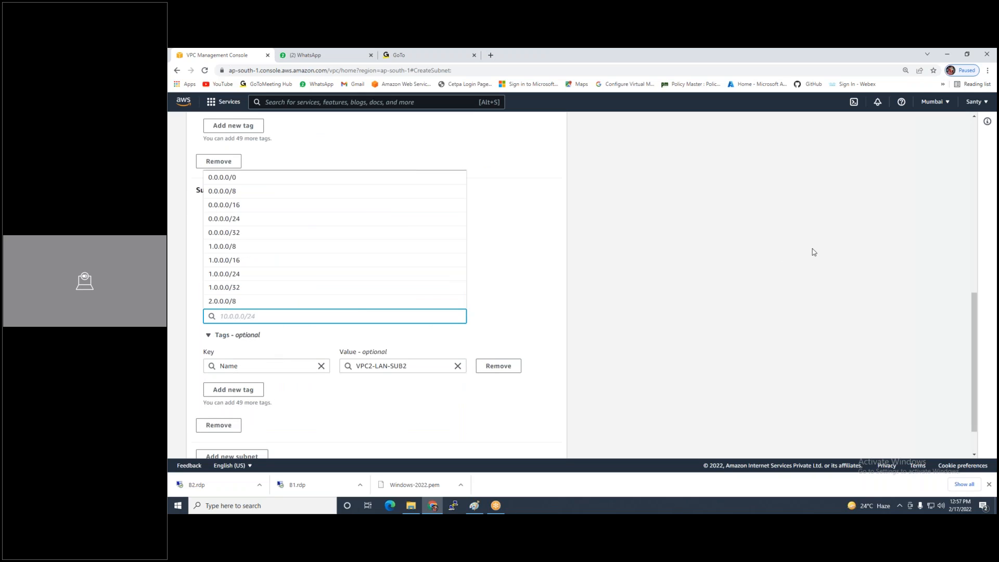
text(10.0.0.6)
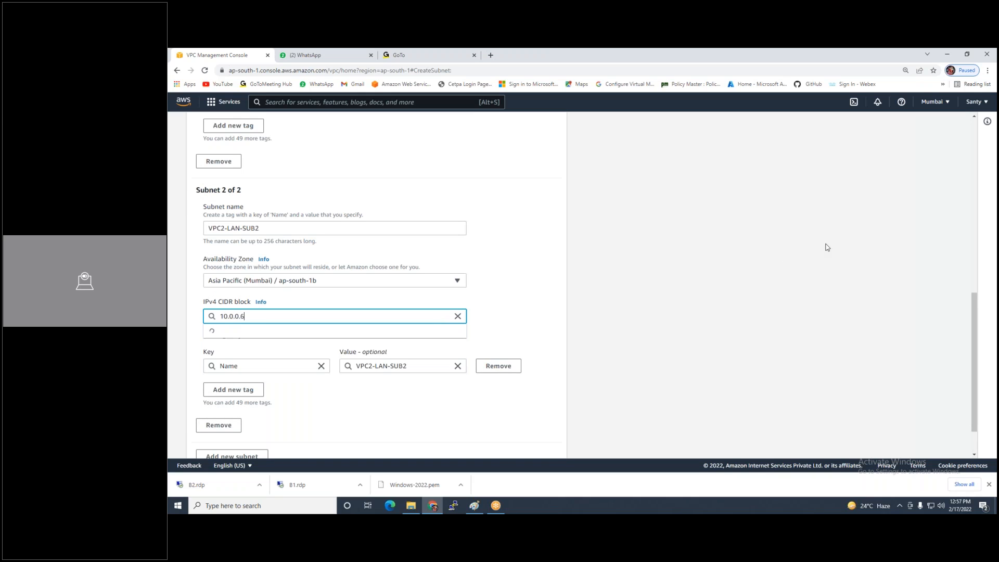
text(4/26)
scroll(480, 317, down, 1)
scroll(479, 317, down, 1)
click(526, 442)
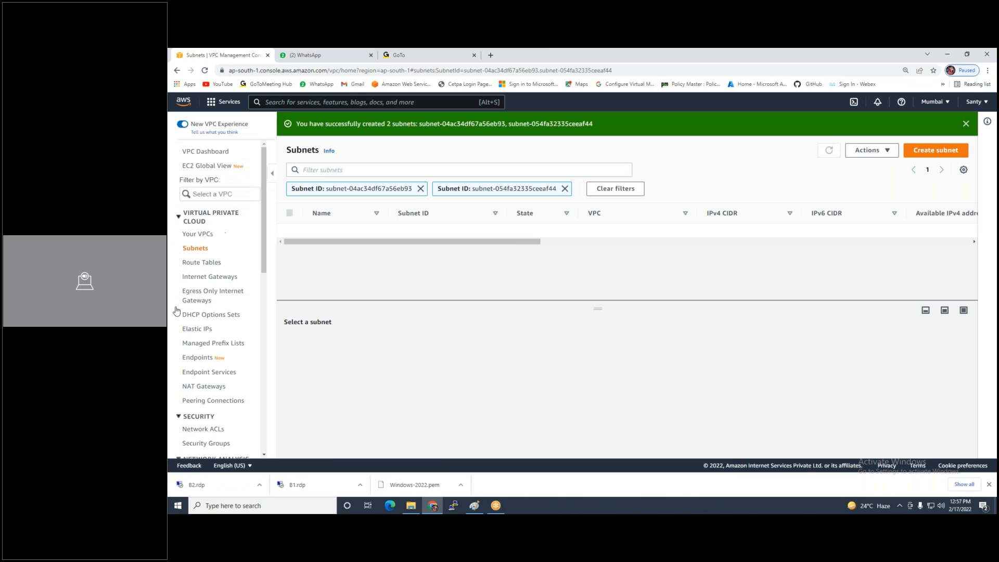
click(196, 265)
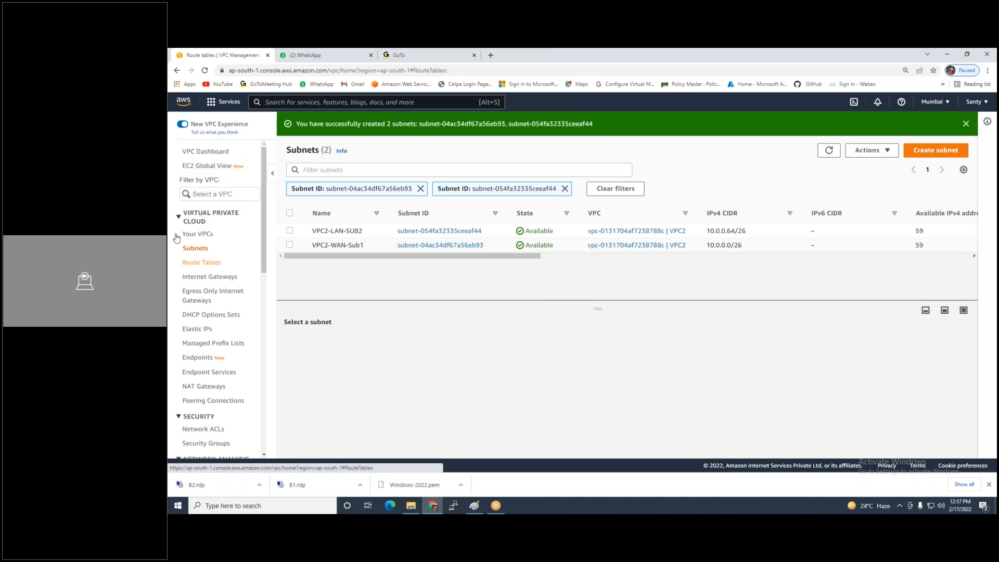
Create route table VPC2-WAN-RT in VPC2
click(932, 125)
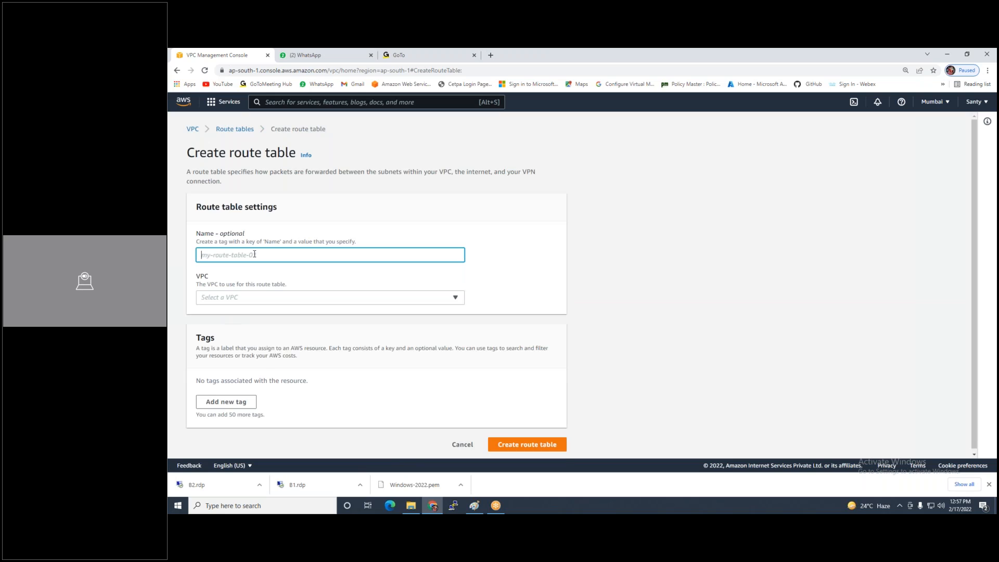
text(VPC2-WAN-RT)
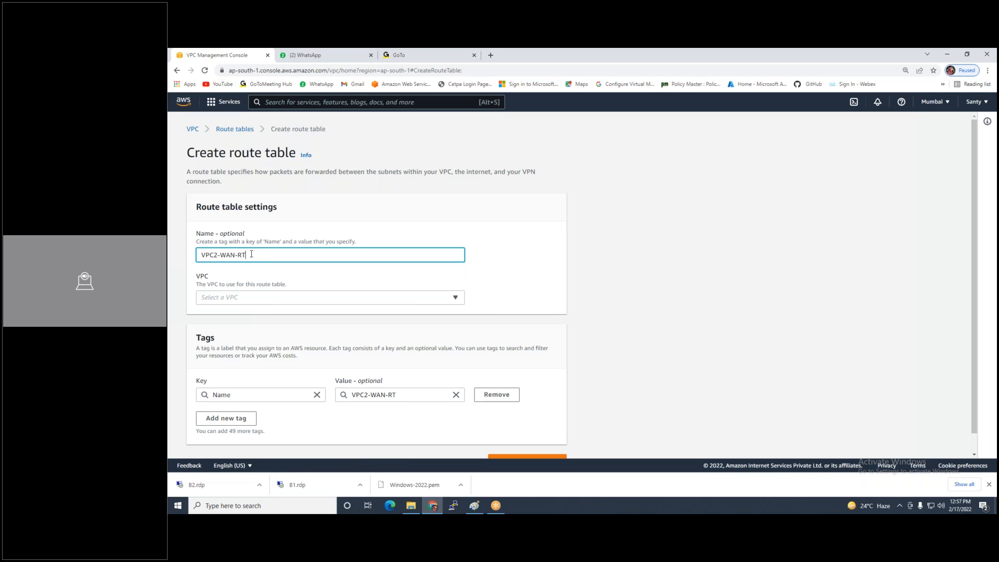
click(253, 303)
click(250, 354)
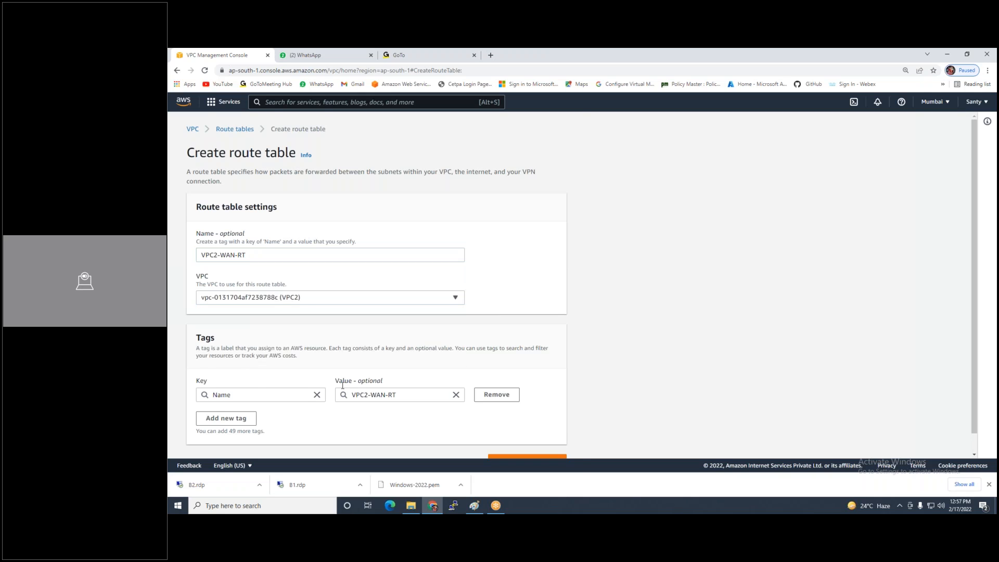
scroll(342, 385, down, 1)
click(527, 441)
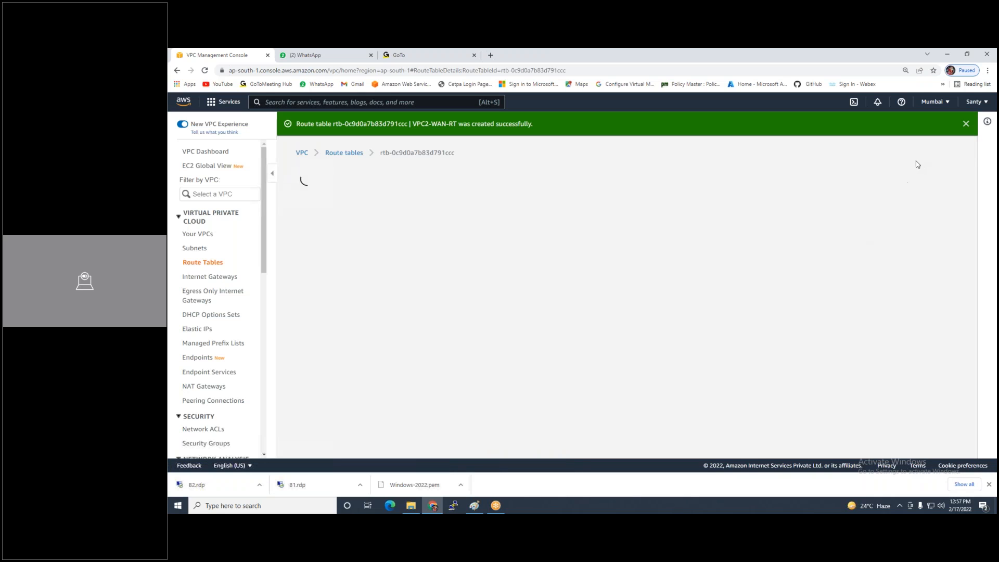
Associate subnet VPC2-WAN-Sub1 with VPC2-WAN-RT and save
click(921, 177)
click(863, 204)
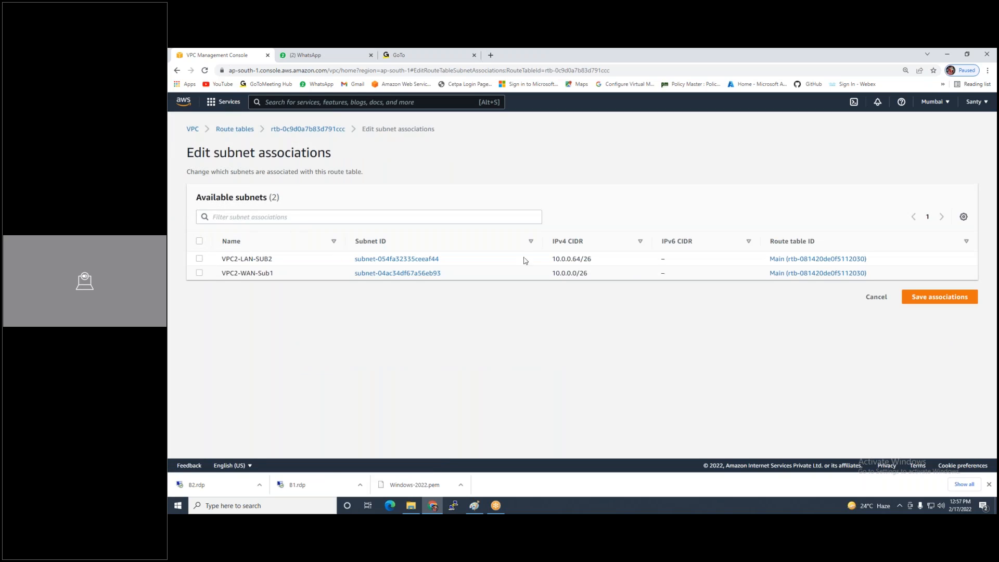
click(199, 273)
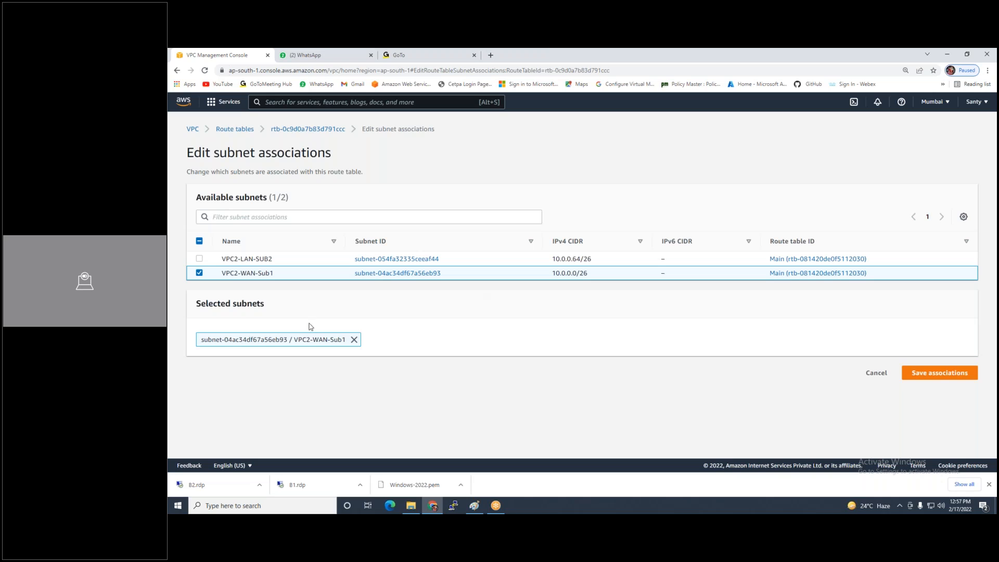
click(914, 372)
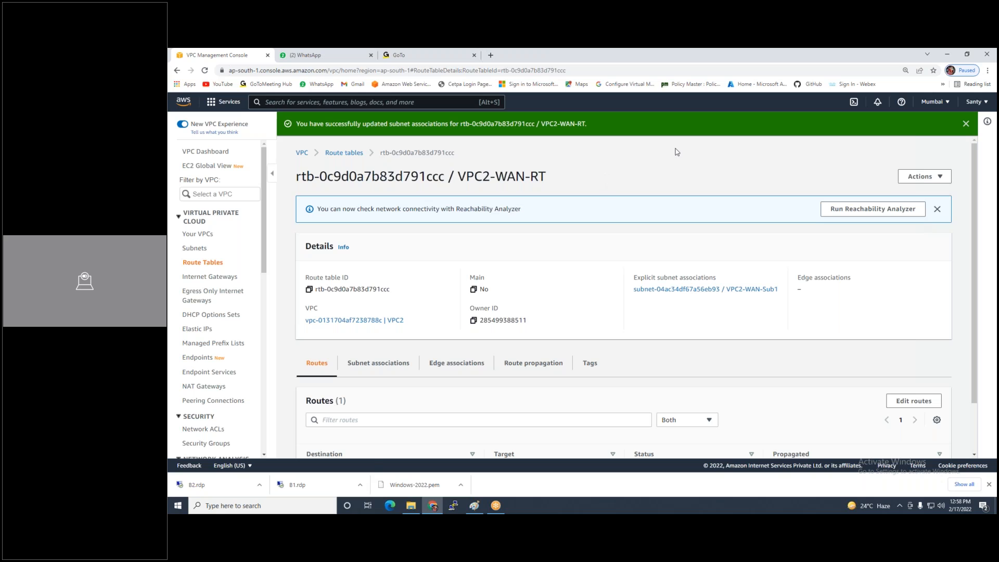
click(202, 265)
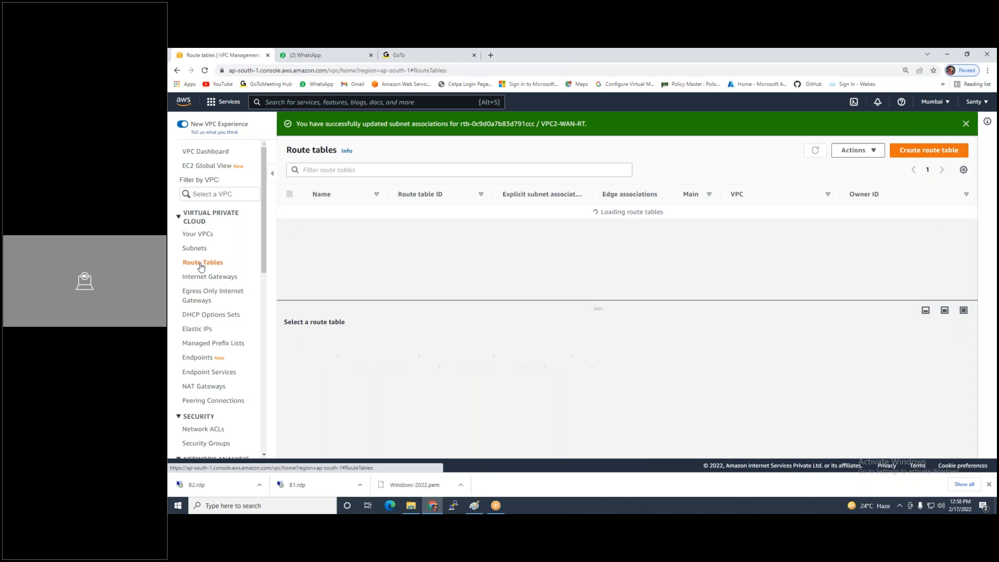
Create a route table named VPC2-LAN-RT in VPC2
click(915, 152)
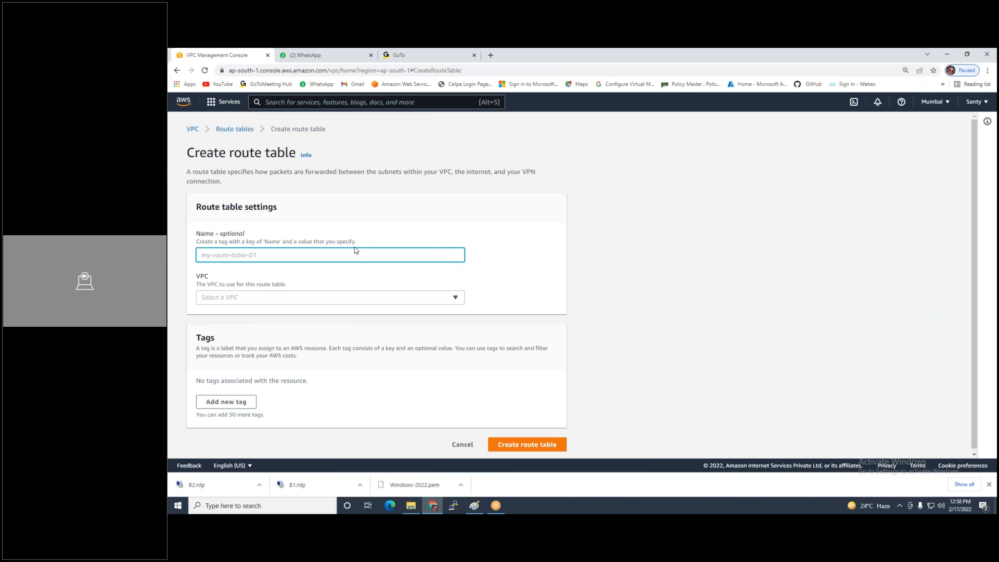
text(VPC2-)
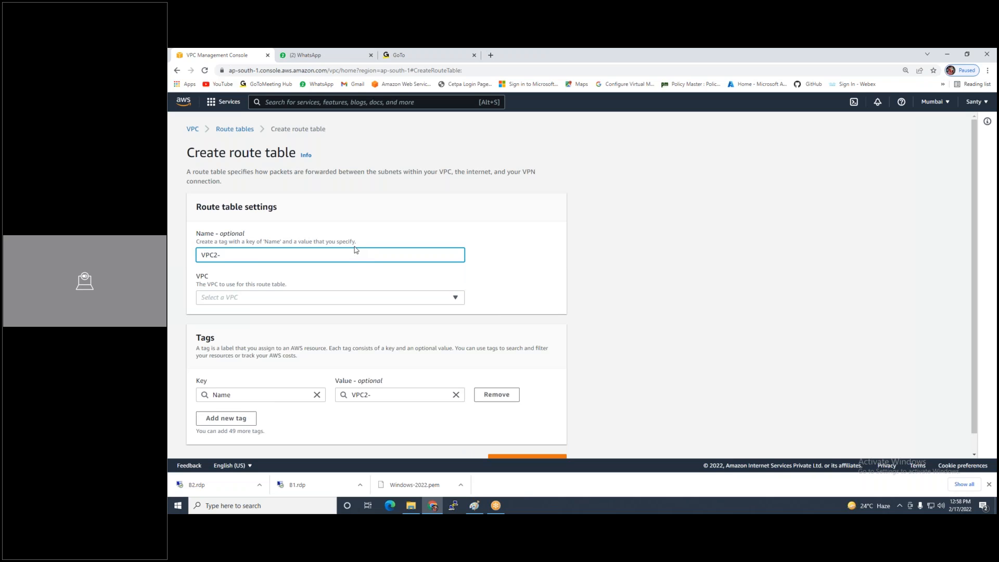
text(LAN-RT)
click(363, 300)
click(304, 352)
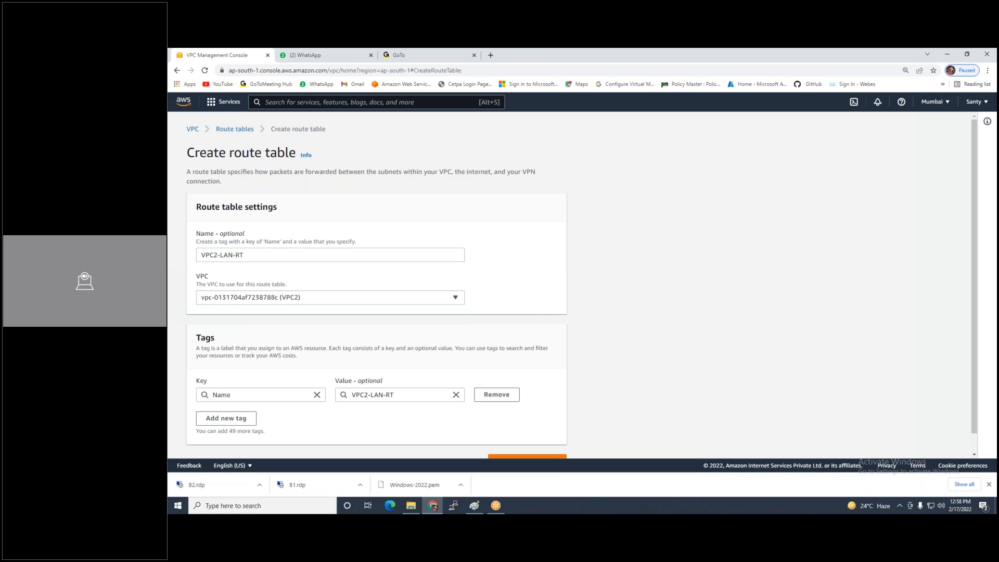
scroll(303, 353, down, 1)
click(525, 443)
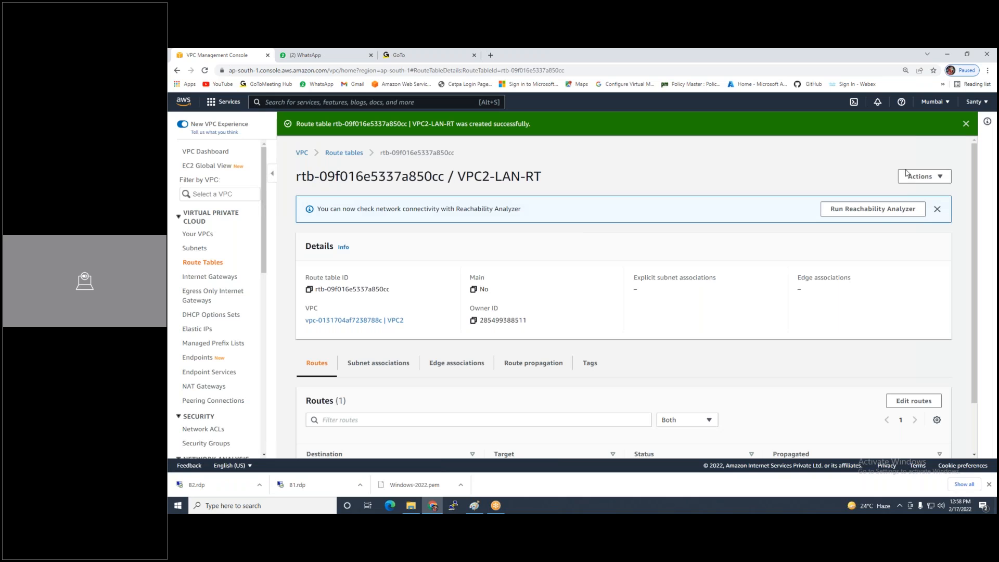
Associate subnet VPC2-LAN-SUB2 with the VPC2-LAN-RT route table
click(908, 175)
click(914, 207)
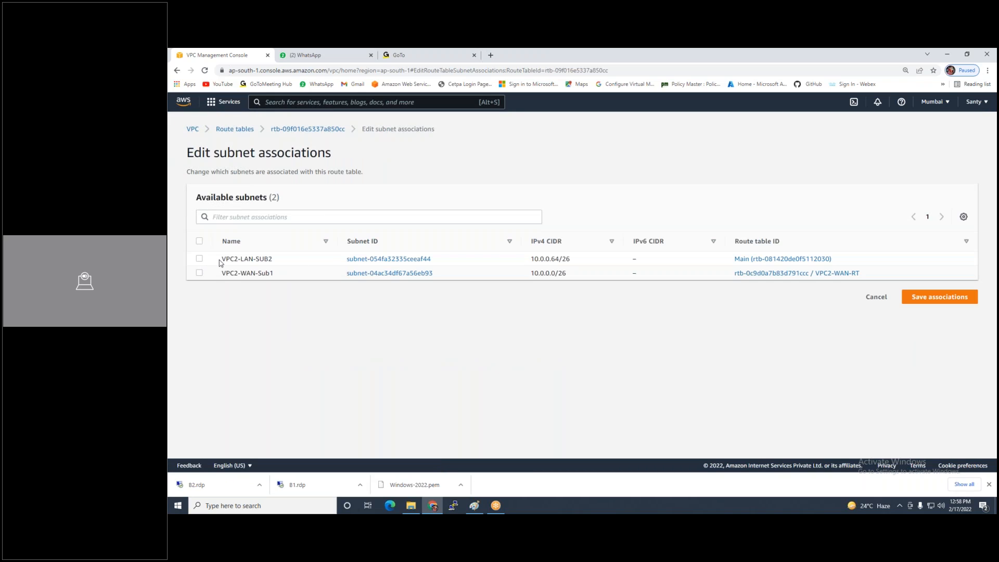
click(199, 258)
click(945, 374)
click(203, 278)
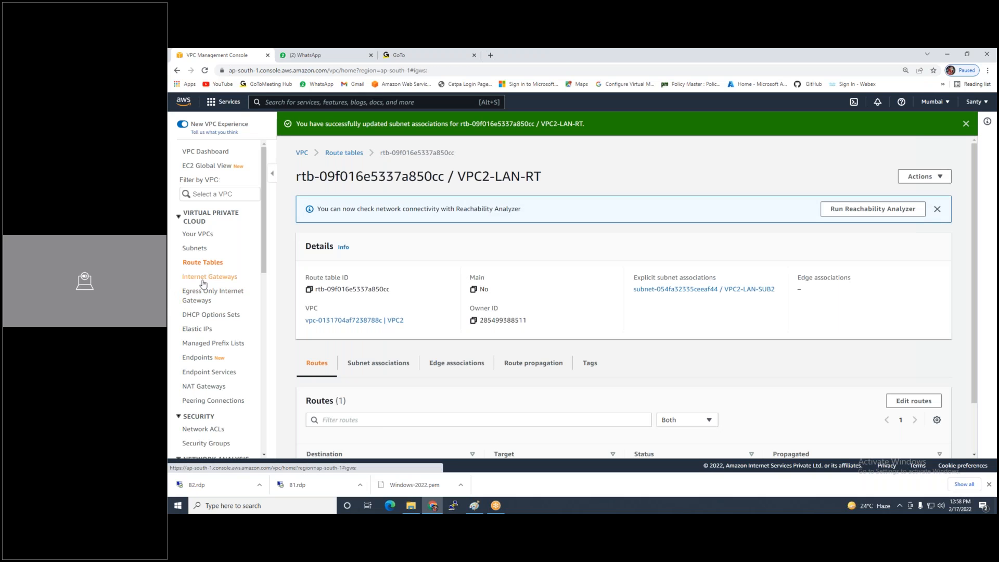
Create an internet gateway named VPC2-IG
click(911, 128)
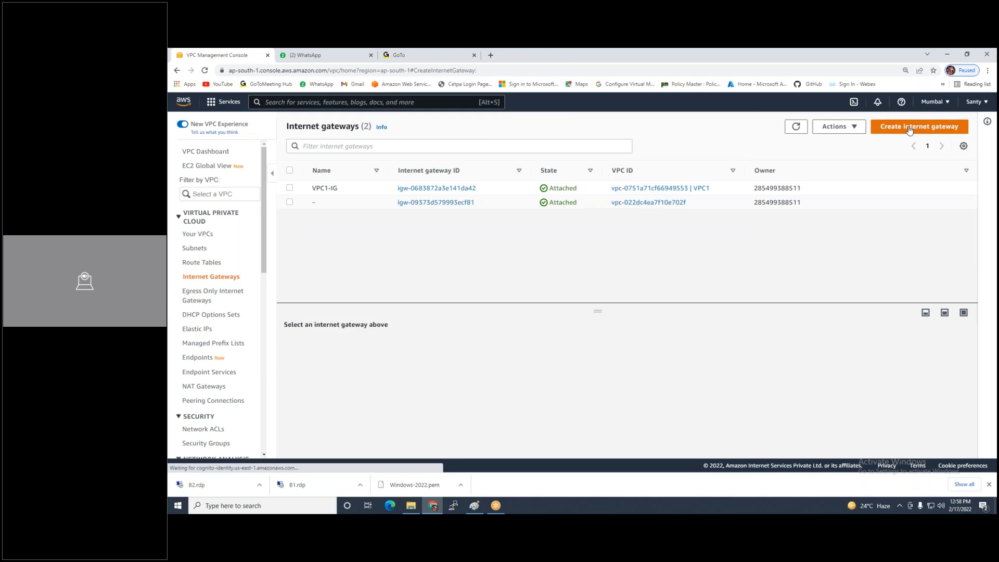
click(297, 253)
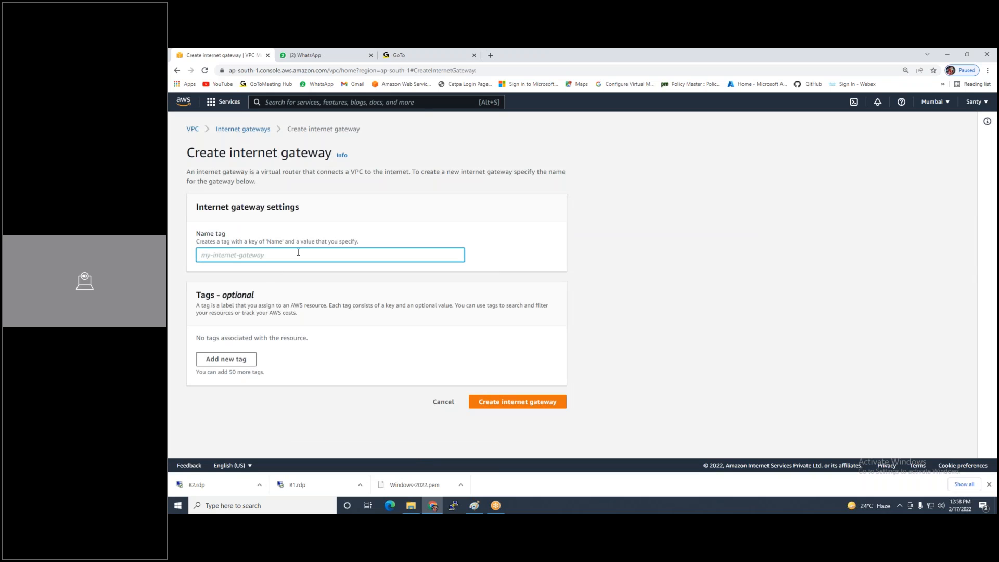
text(VPC2-IG)
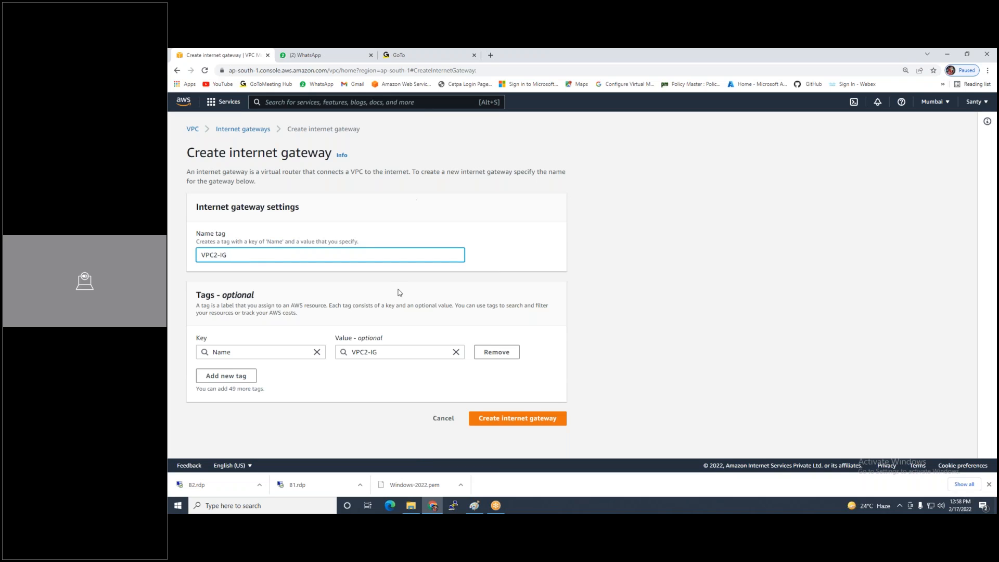
click(497, 419)
Attach the VPC2-IG internet gateway to VPC2
click(928, 177)
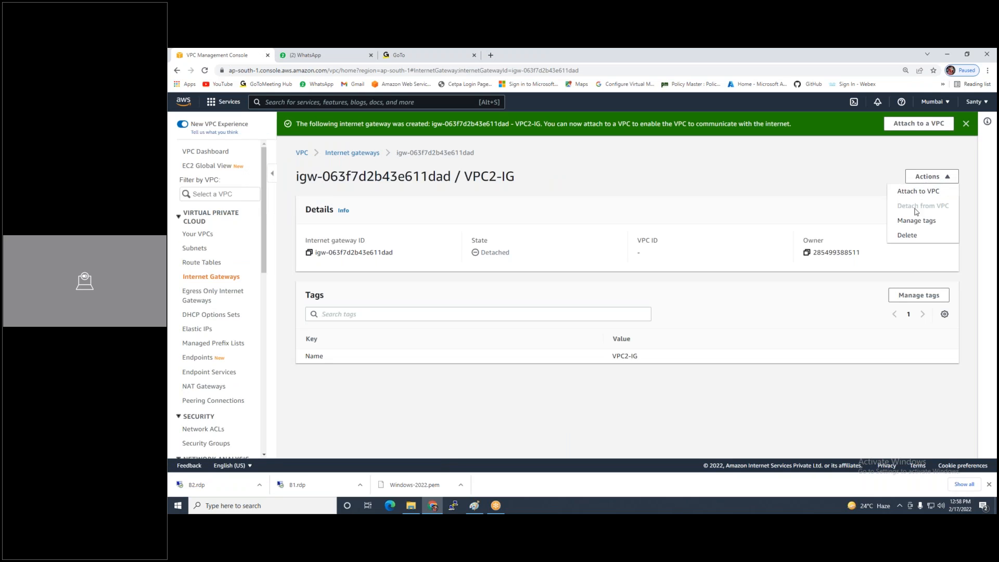
click(921, 193)
click(271, 241)
click(260, 253)
click(490, 294)
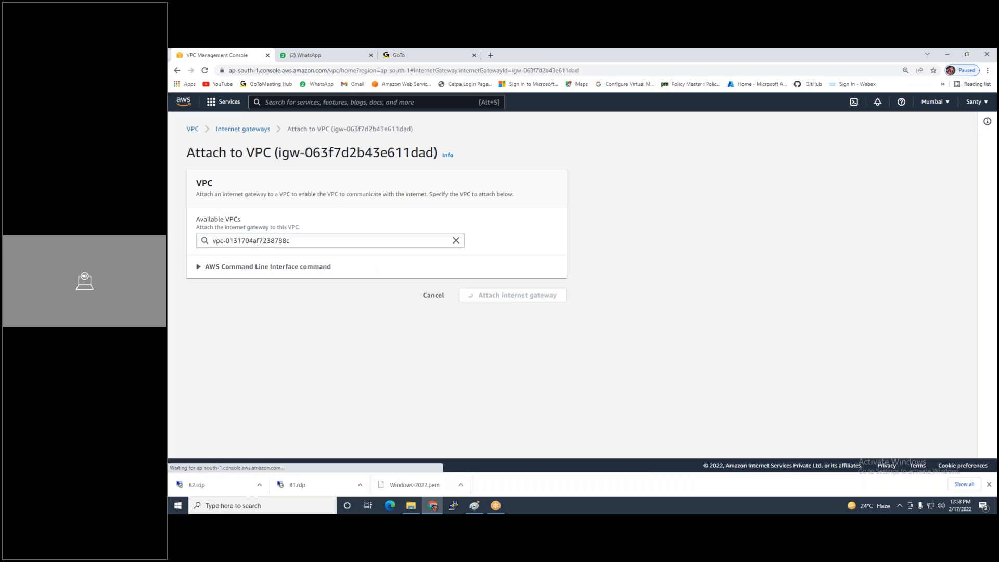
click(213, 263)
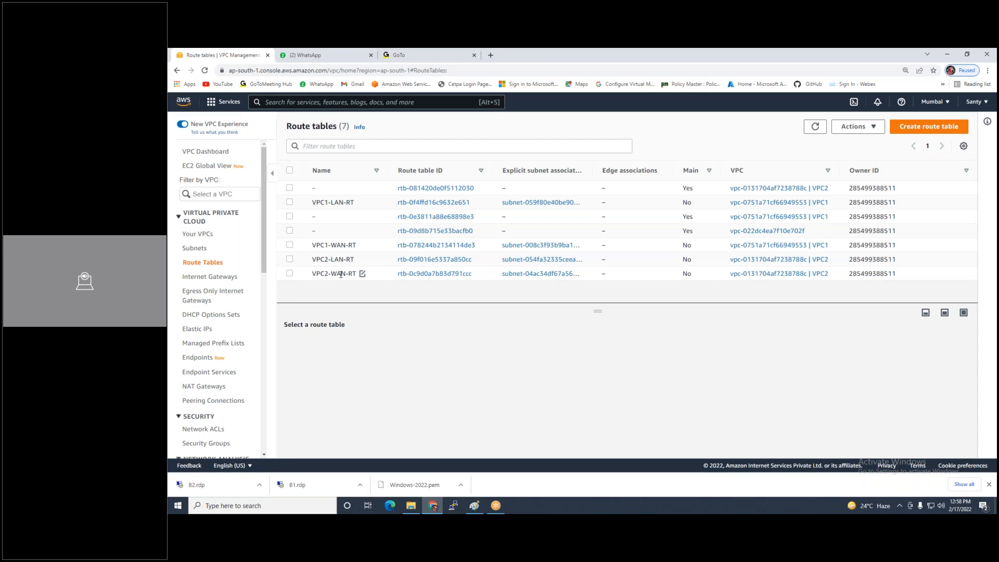
Add a 0.0.0.0/0 route to VPC2-WAN-RT targeting internet gateway igw-063f7d2b43e611dad (VPC2-IG)
click(341, 275)
click(354, 353)
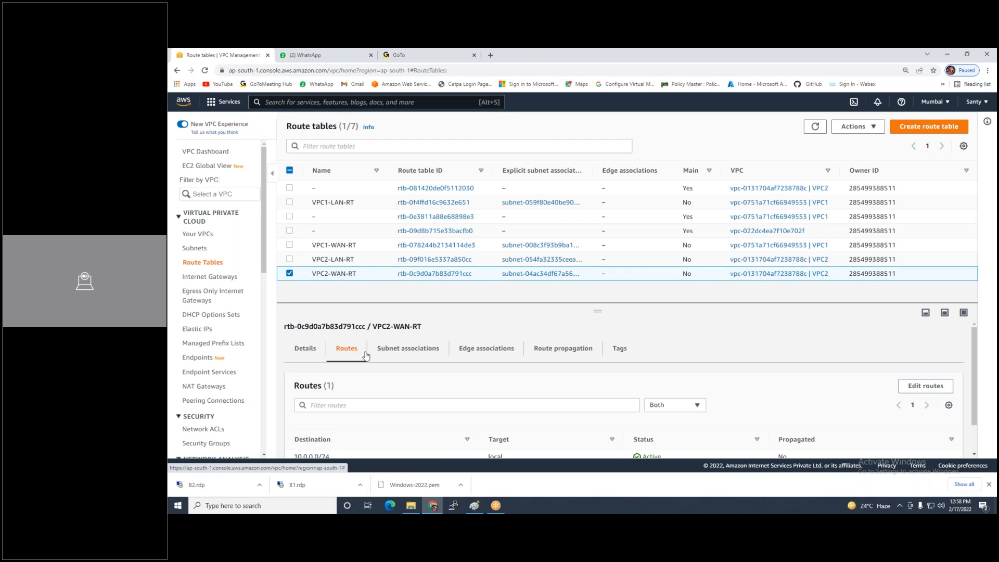
click(901, 387)
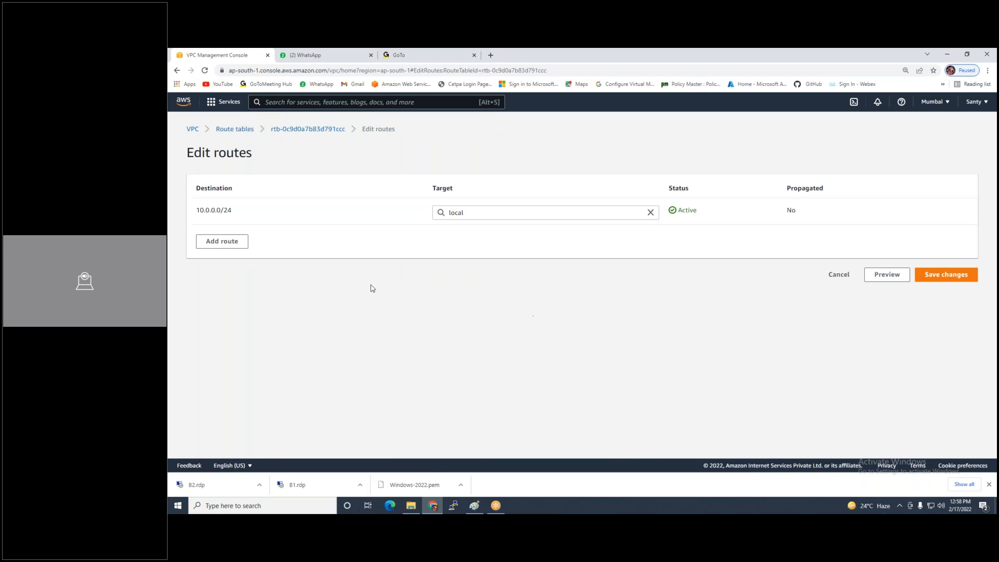
click(234, 243)
click(234, 237)
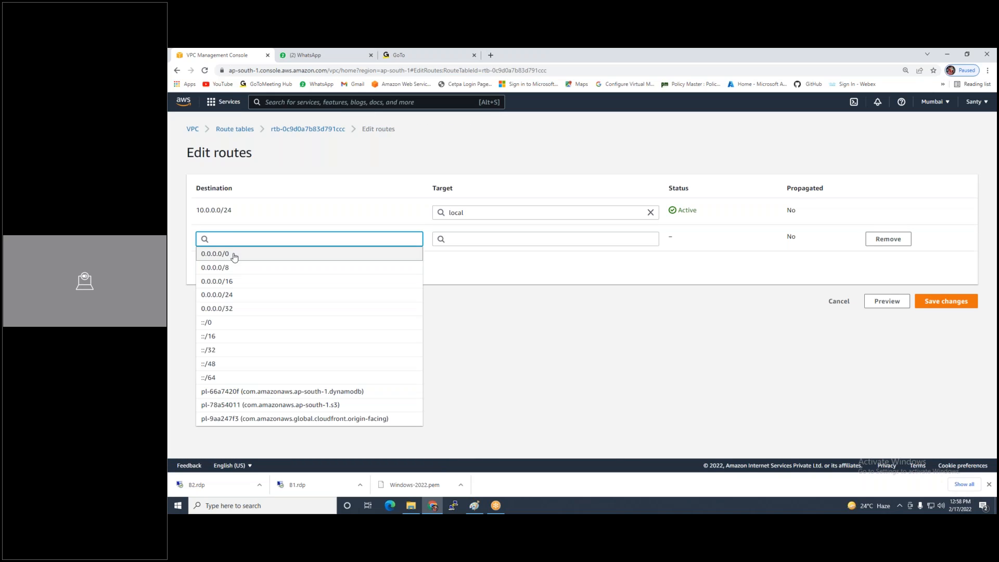
click(234, 254)
click(542, 240)
click(494, 309)
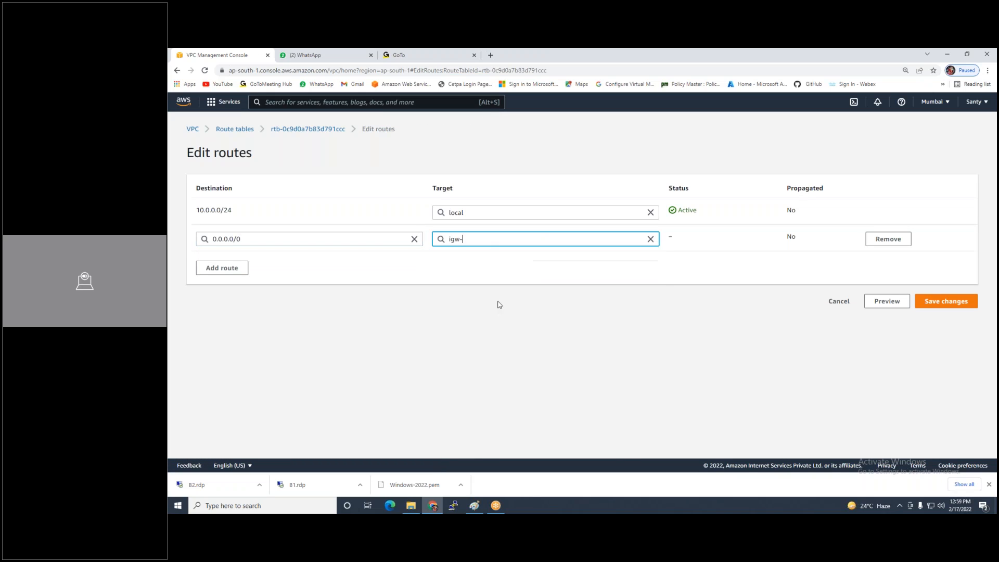
click(495, 253)
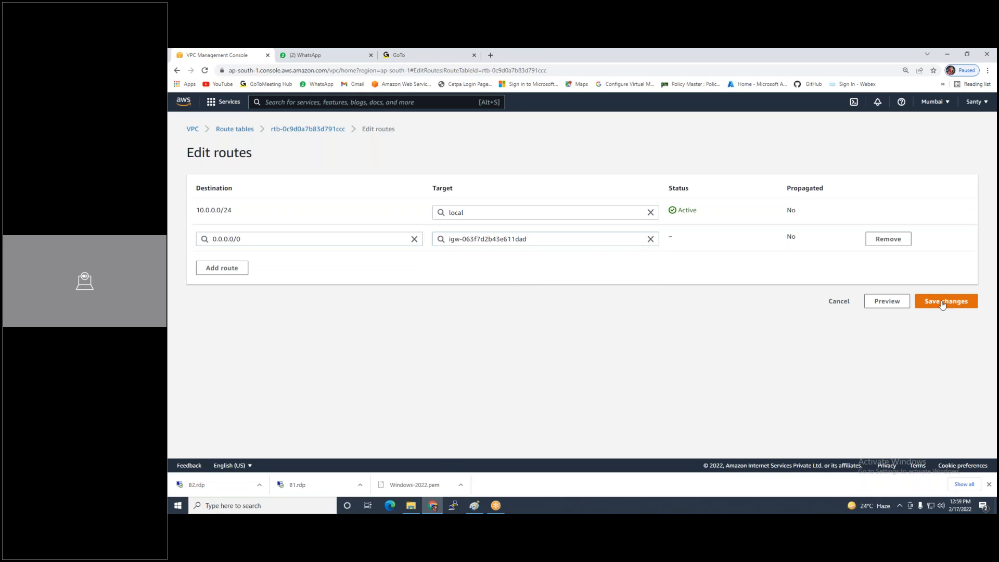
click(940, 301)
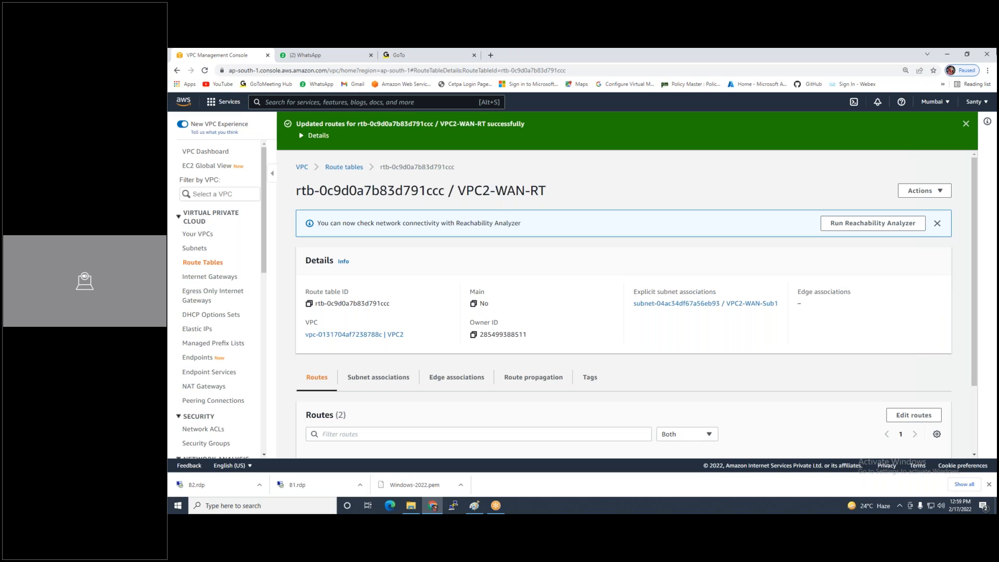
Switch to the Asia Pacific (Singapore) region and start a new VPC from Your VPCs
click(934, 101)
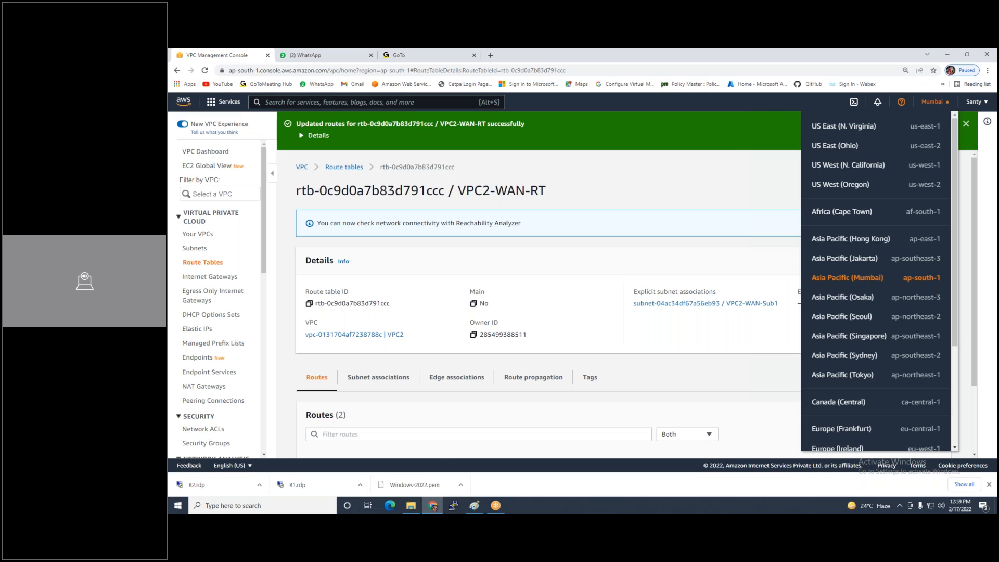
click(866, 339)
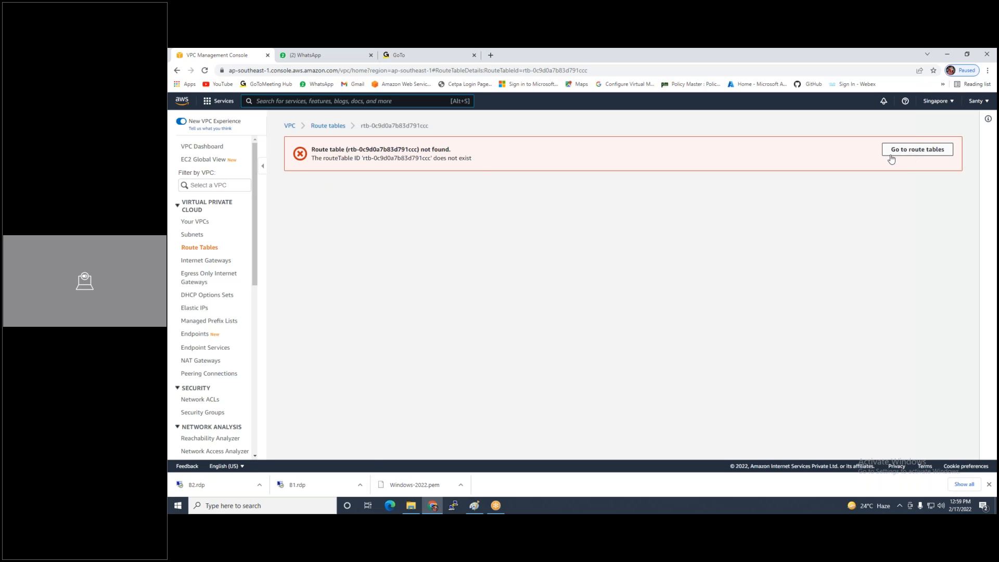
click(196, 225)
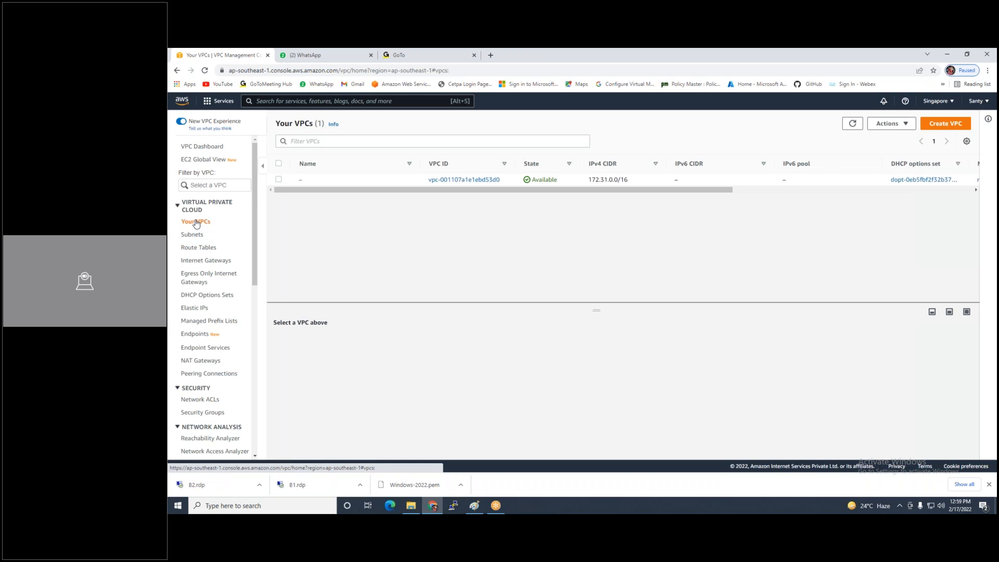
click(948, 126)
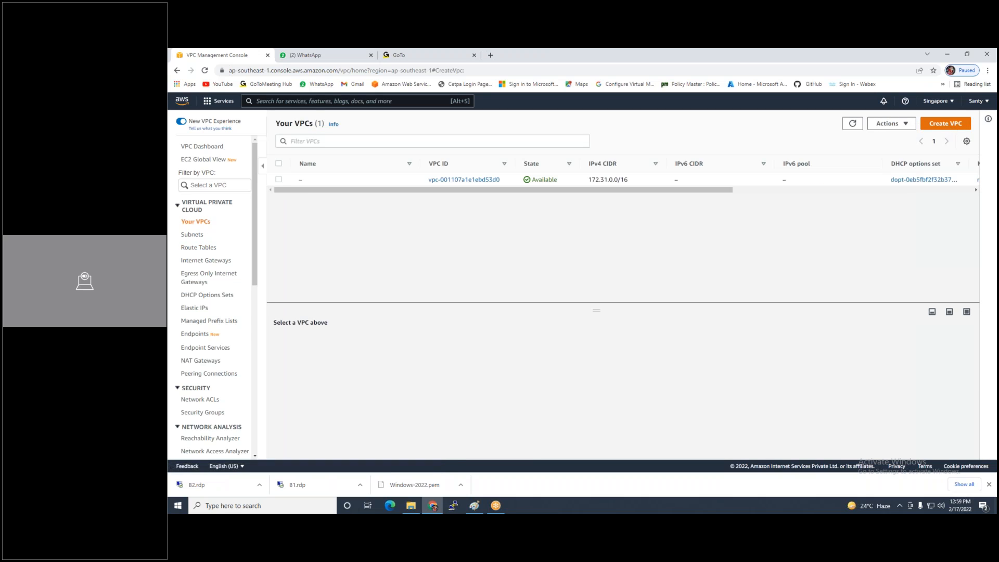
Create VPC3 with IPv4 CIDR block 20.0.0.0/24
text(VPC3)
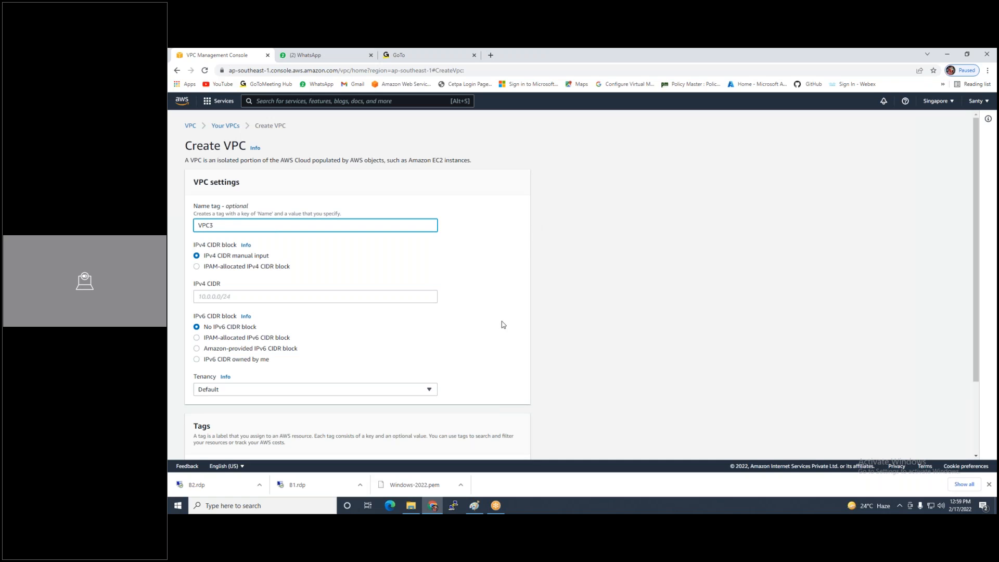
click(392, 301)
text(20.0)
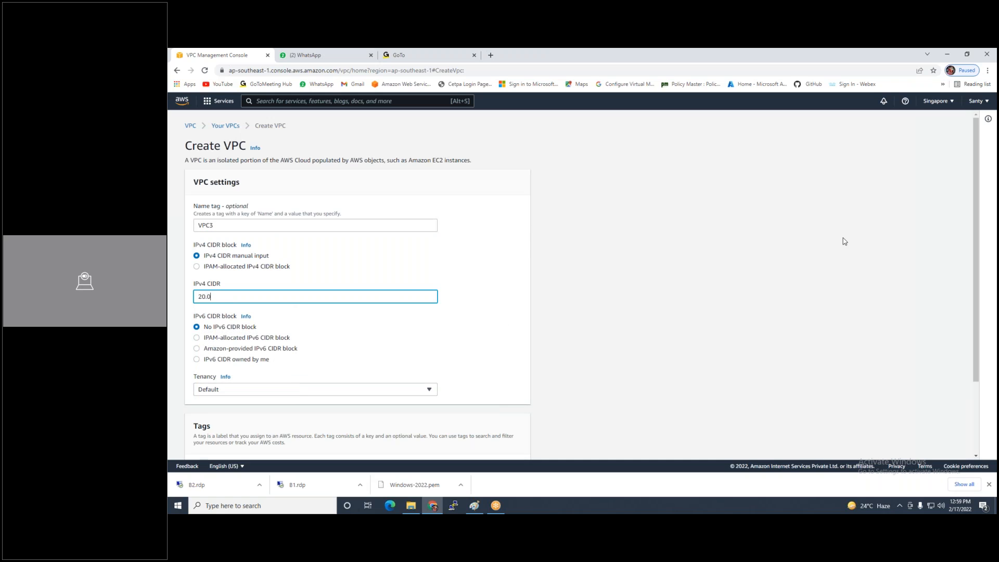
text(.0.0/24)
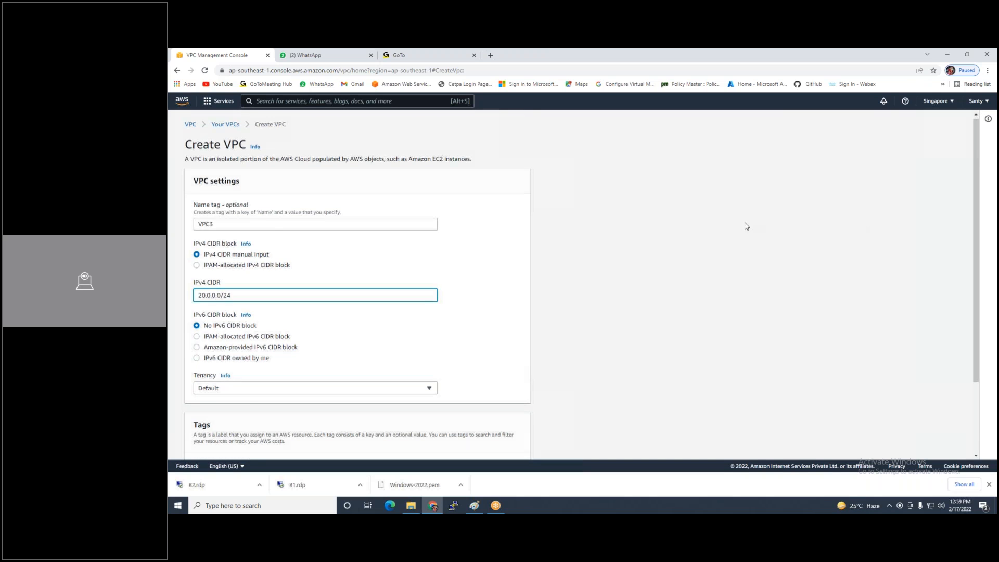
scroll(744, 225, down, 5)
click(505, 445)
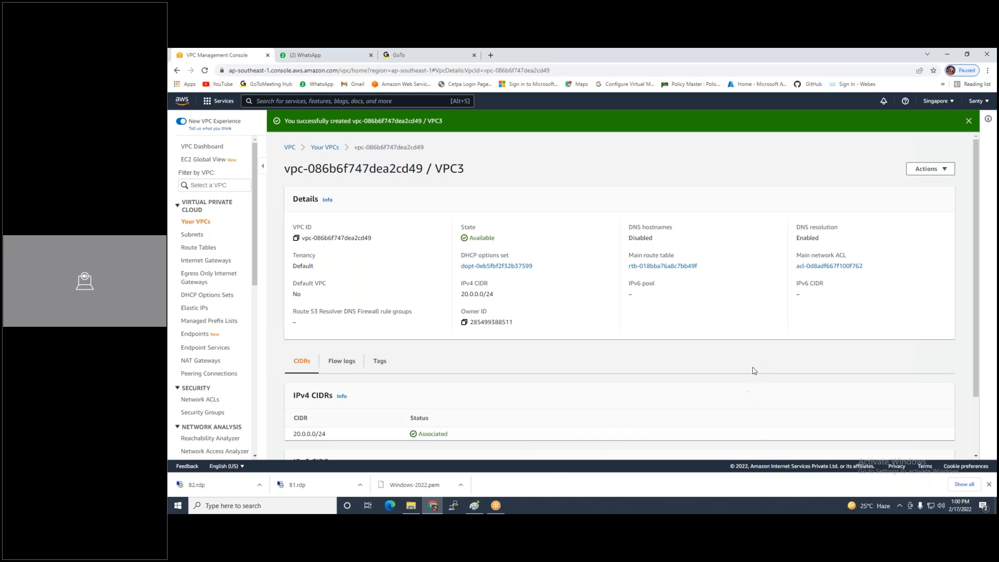
Start a new subnet in VPC3 and name it VPC3-WAN-SUB1
click(196, 235)
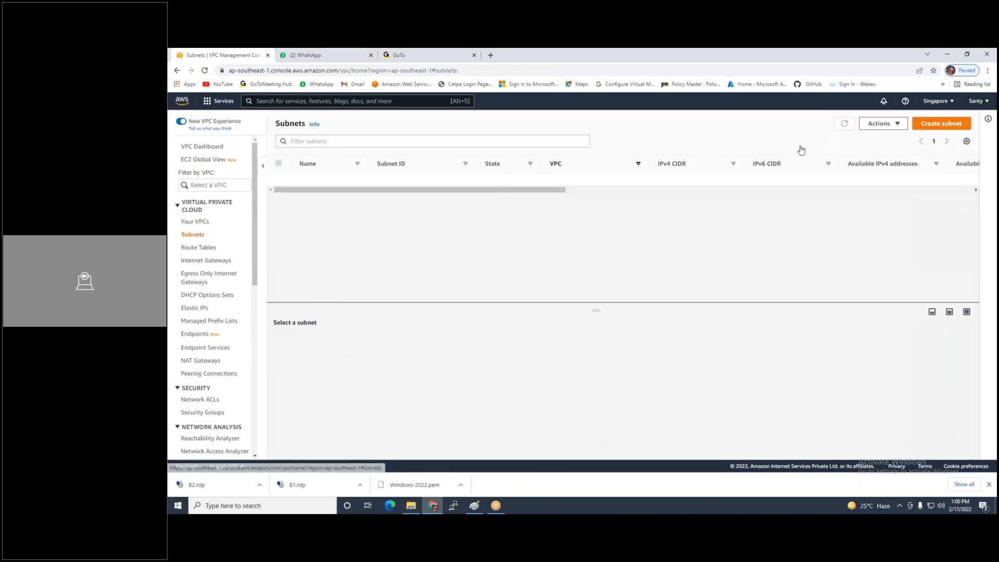
click(934, 124)
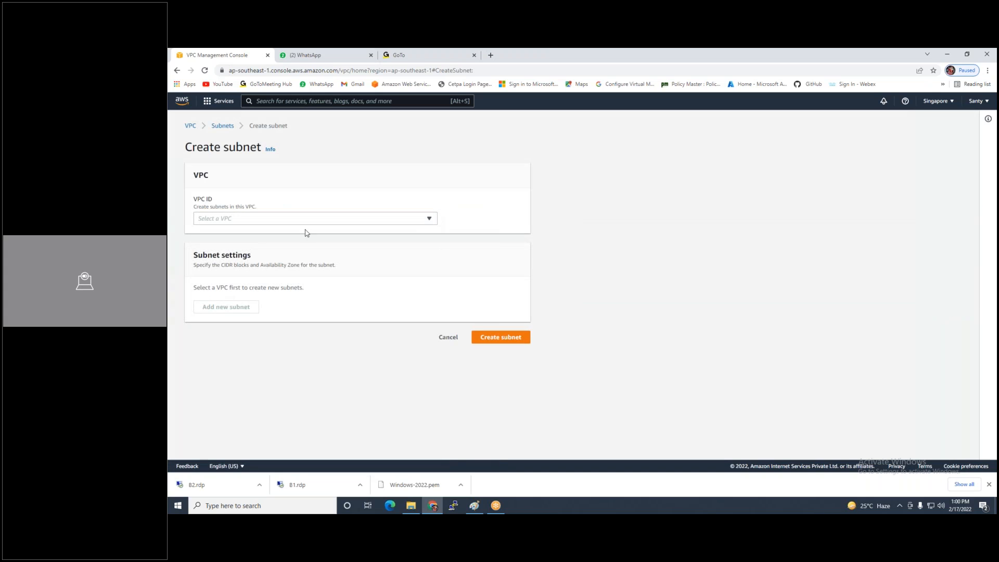
click(310, 219)
click(286, 264)
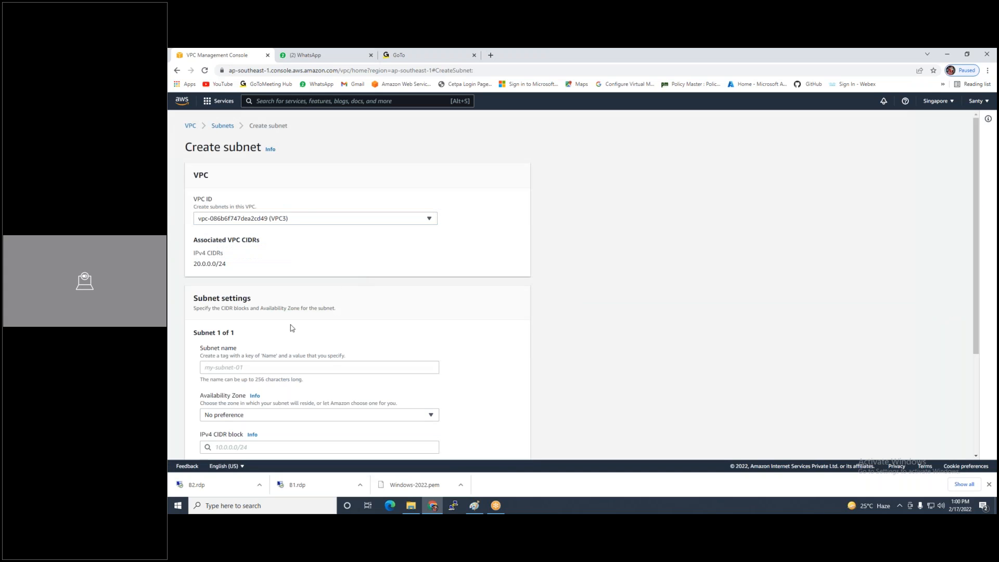
click(253, 367)
text(VPC2-)
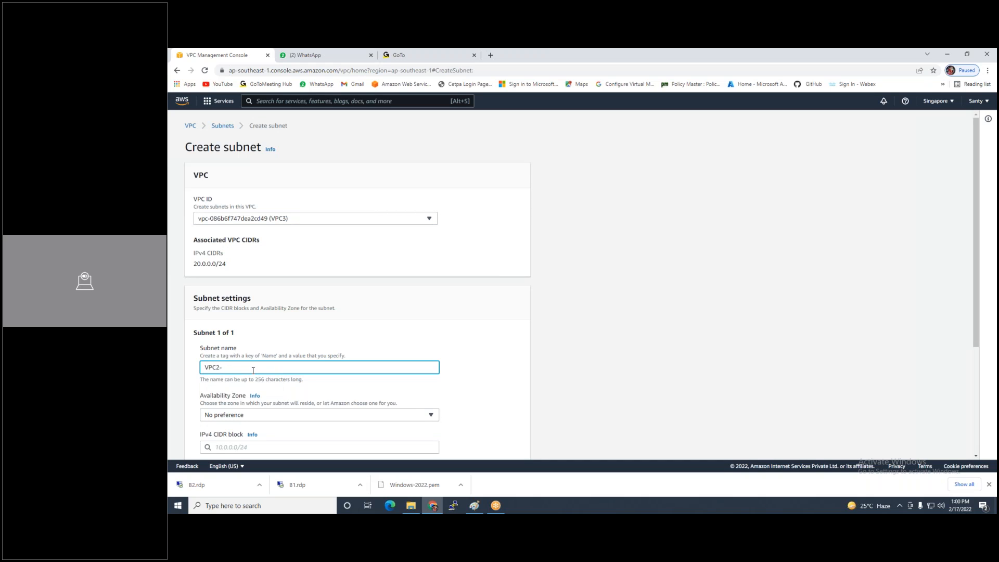
text(WAN-SUB1)
scroll(399, 198, down, 3)
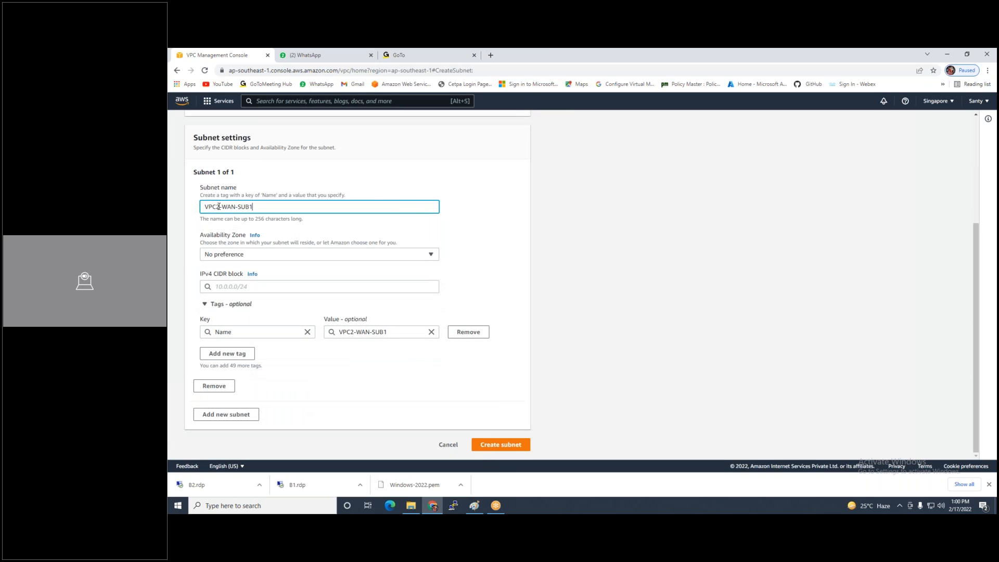
key(BackSpace)
text(3)
Place the first subnet in ap-southeast-1a with CIDR 20.0.0.0/26
click(234, 256)
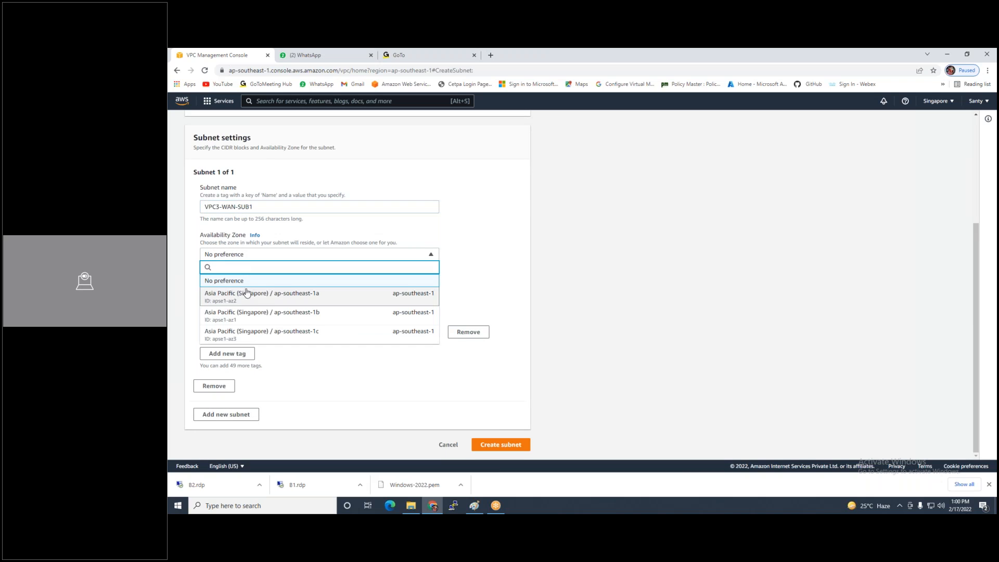
click(339, 301)
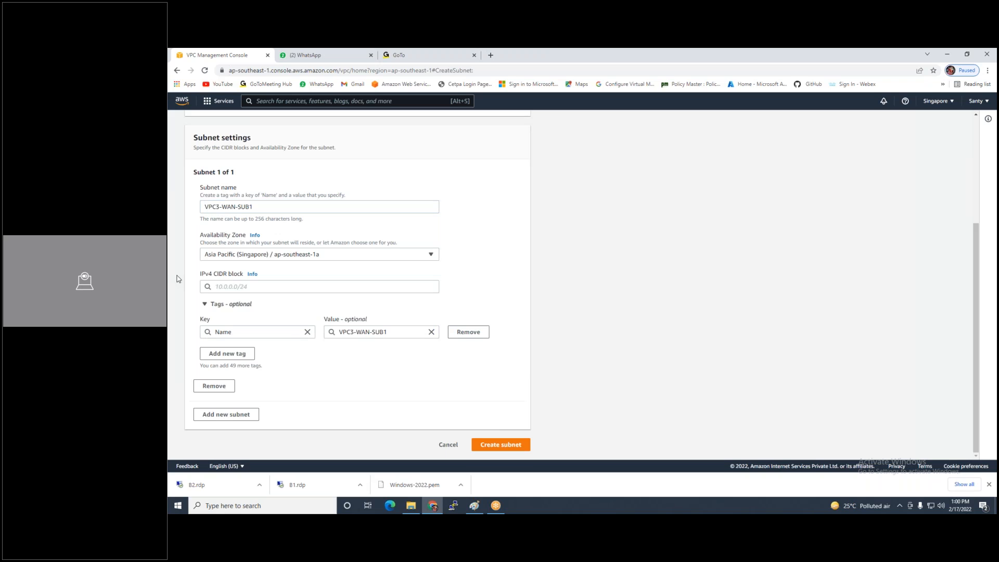
click(369, 287)
text(2)
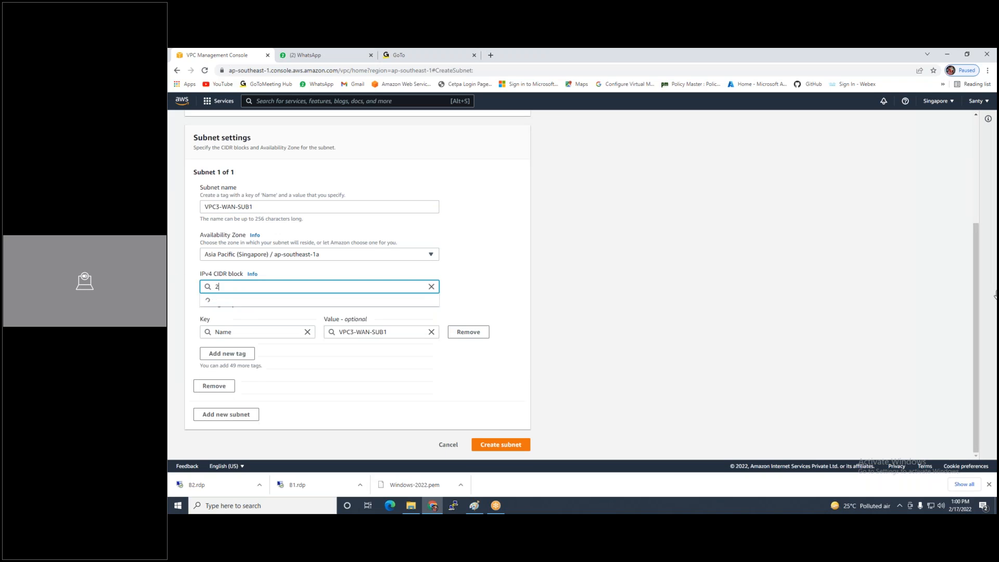
text(0.0.0.0)
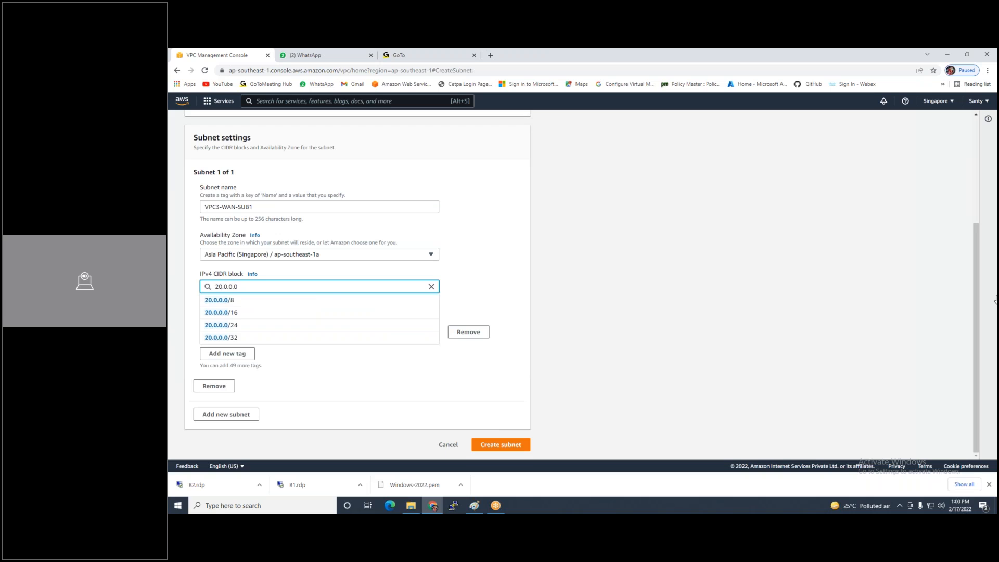
text(/24)
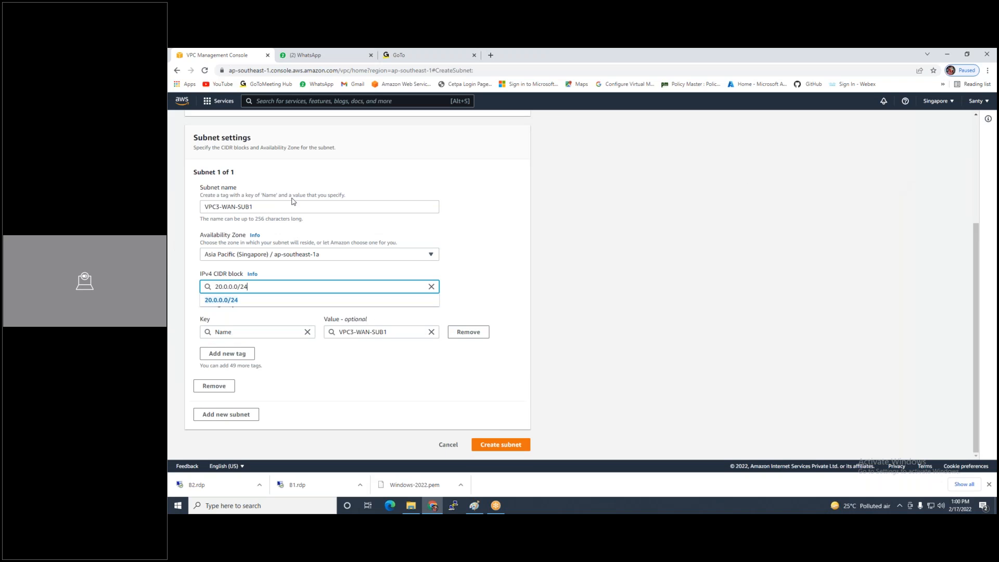
click(269, 305)
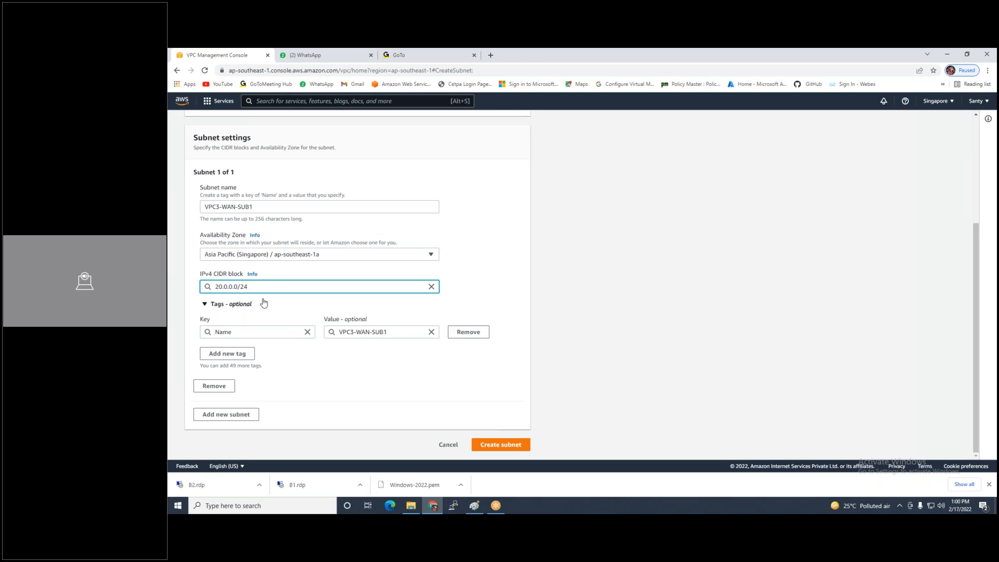
key(BackSpace)
text(6)
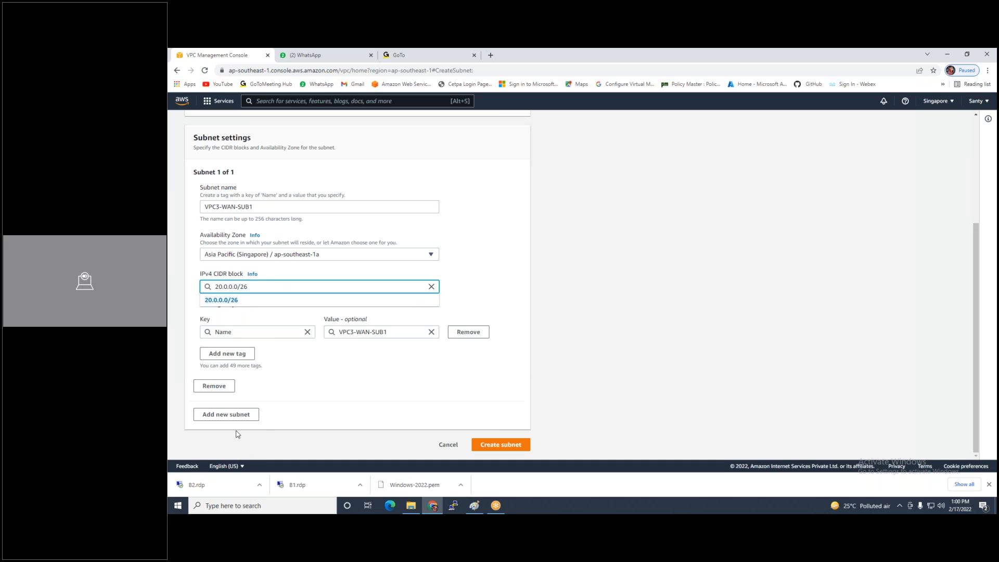
Add second subnet VPC3-LAN-SUb2 in ap-southeast-1b at 20.0.0.64/26 and create both subnets
click(242, 415)
scroll(247, 400, down, 2)
click(249, 361)
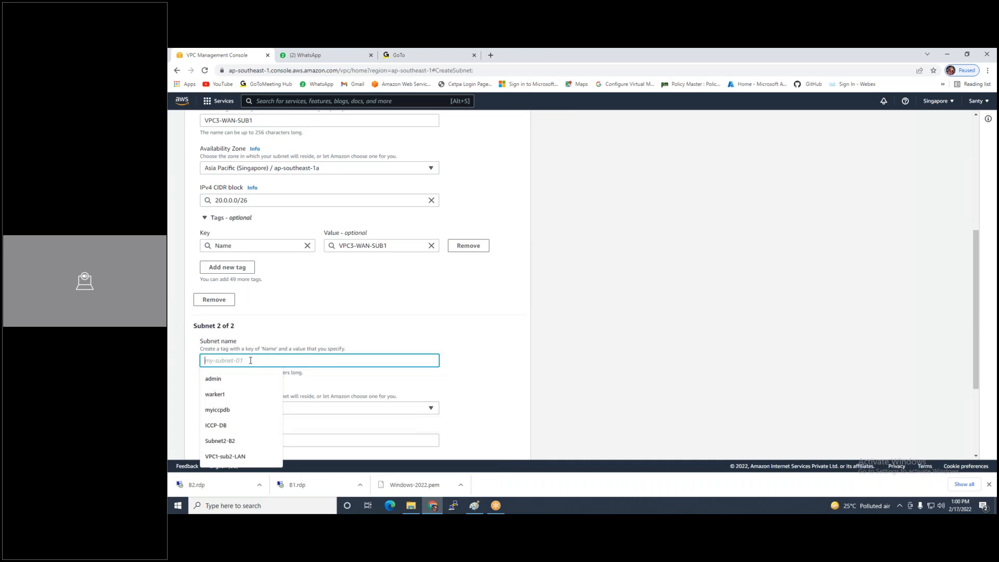
text(VPC3-LAN-SUb2)
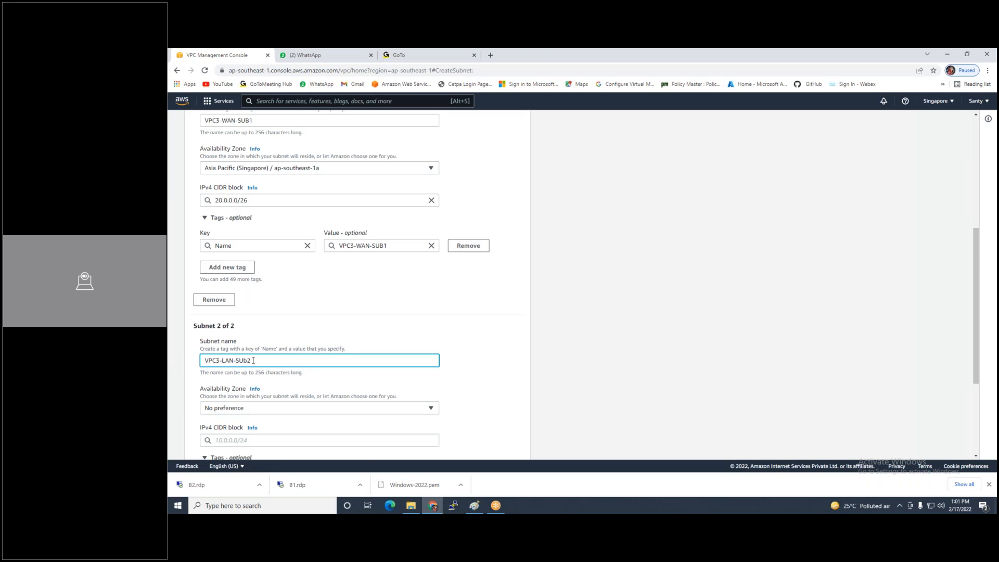
scroll(253, 360, down, 2)
click(271, 322)
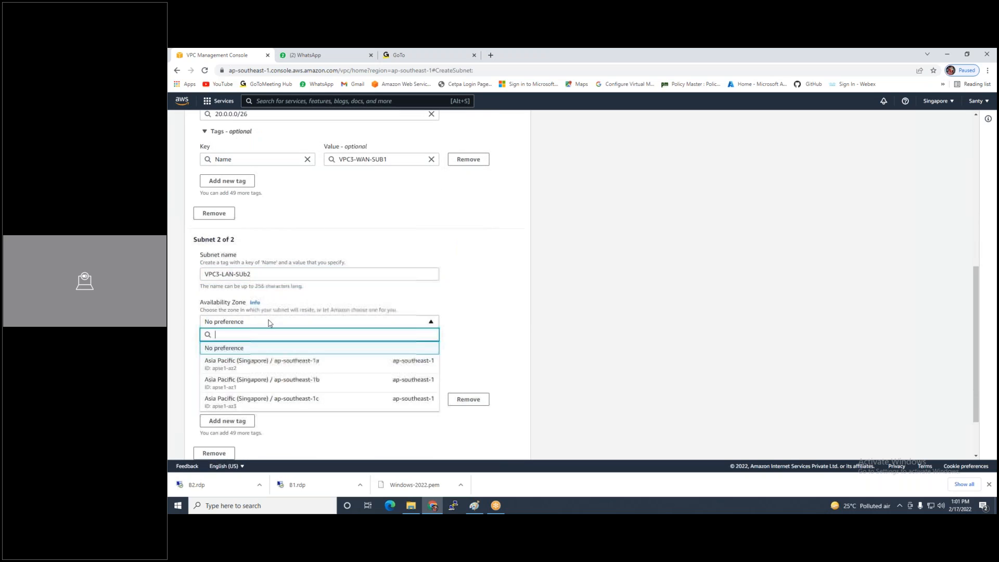
click(275, 381)
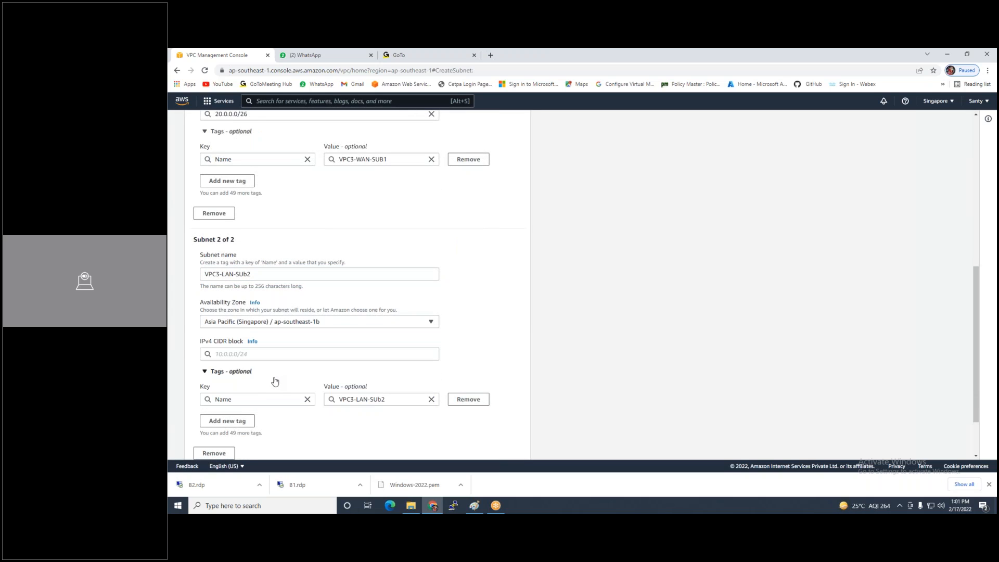
click(240, 354)
text(20.0.0.64/26)
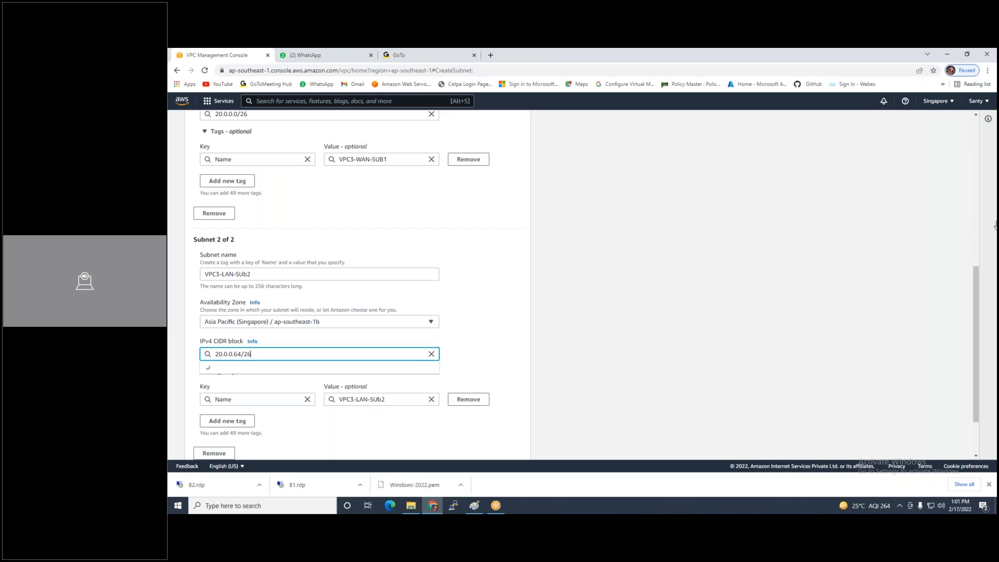
scroll(494, 448, down, 2)
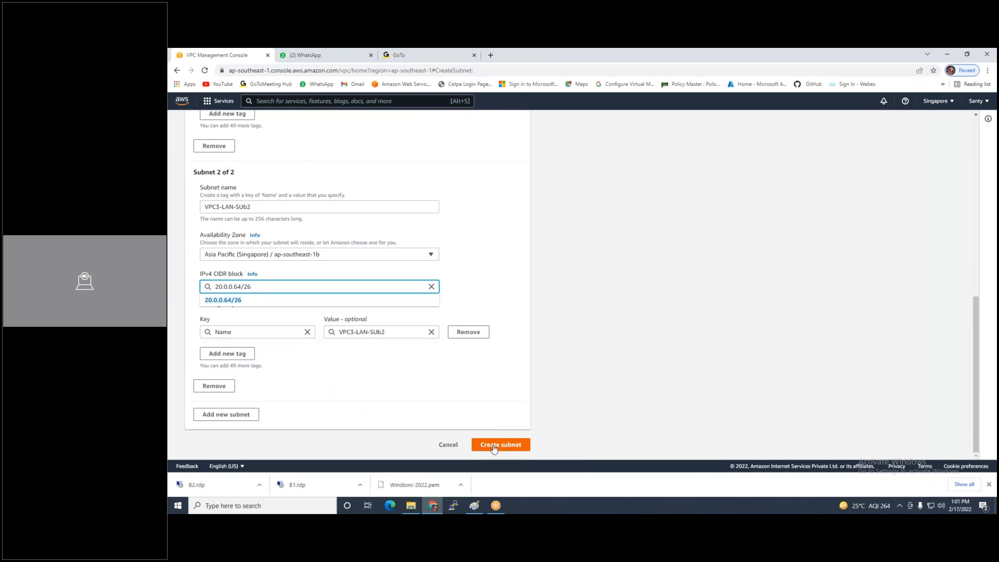
click(493, 447)
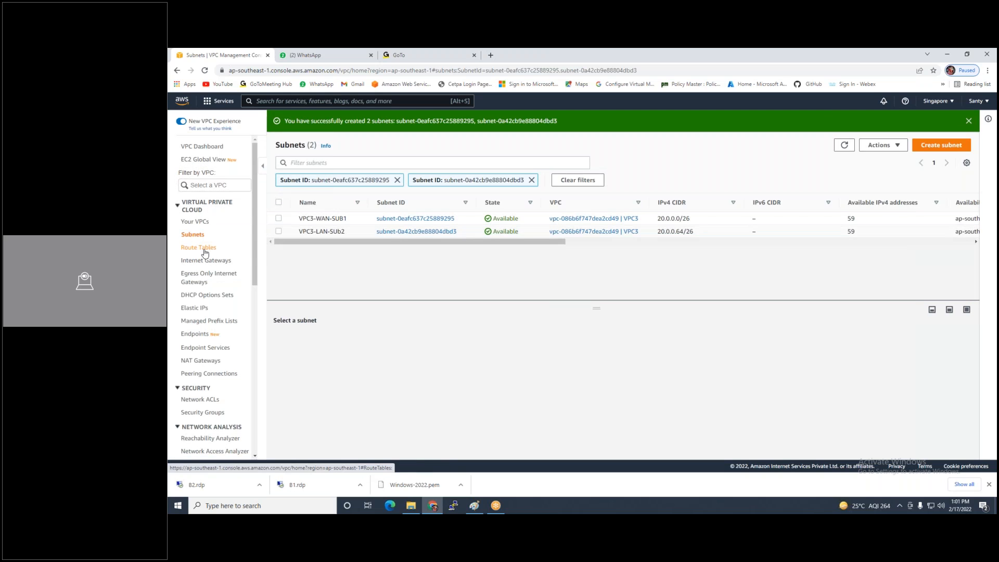
Create route table VPC3-WAN-RT assigned to VPC3
click(205, 250)
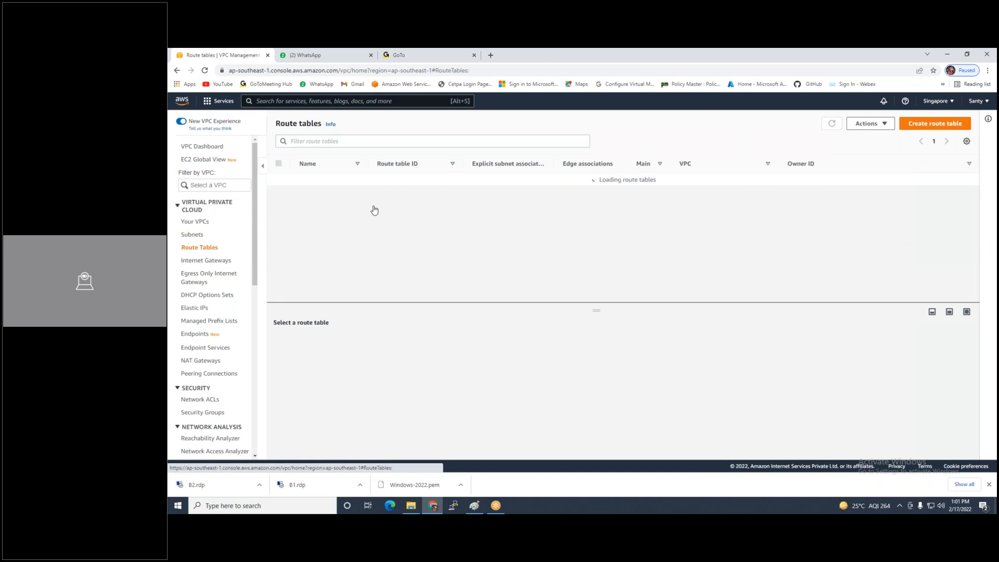
click(934, 124)
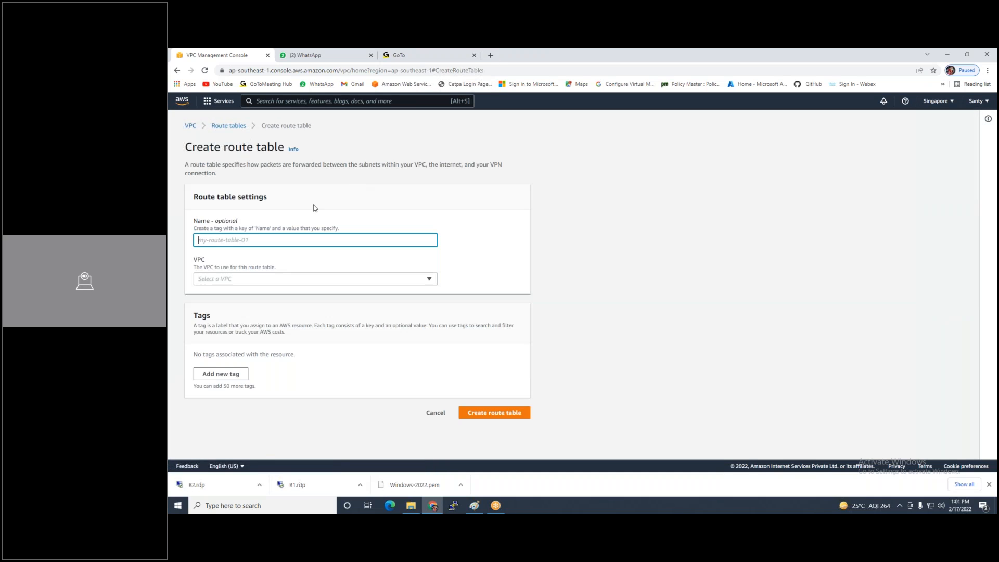
click(286, 236)
text(VPC3)
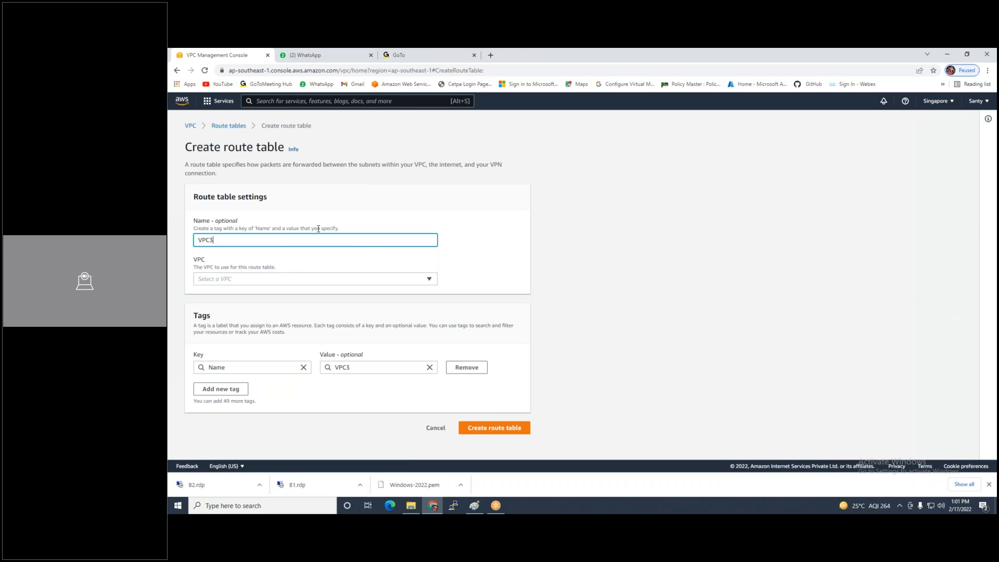
text(-WAN-RT)
click(353, 284)
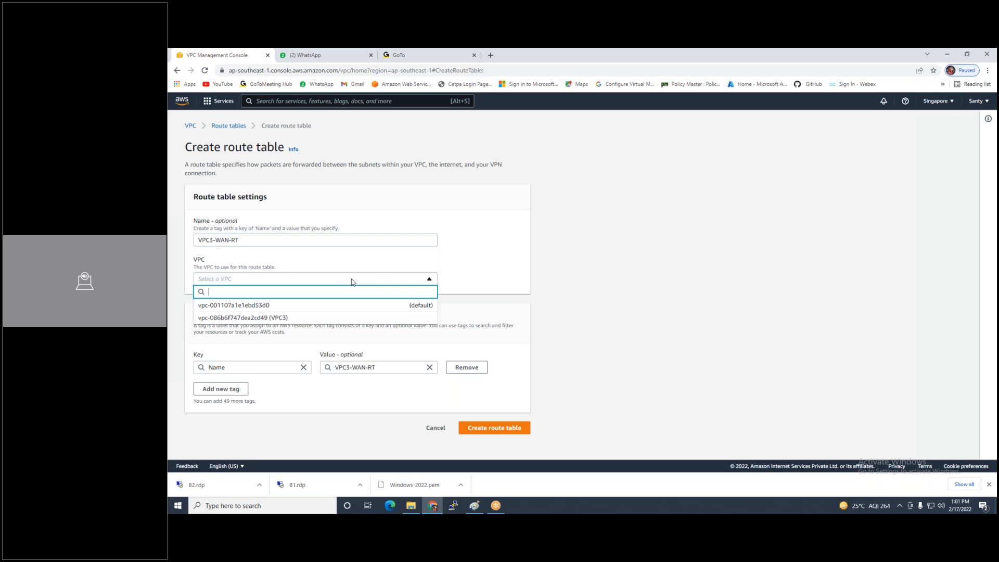
click(283, 319)
click(503, 428)
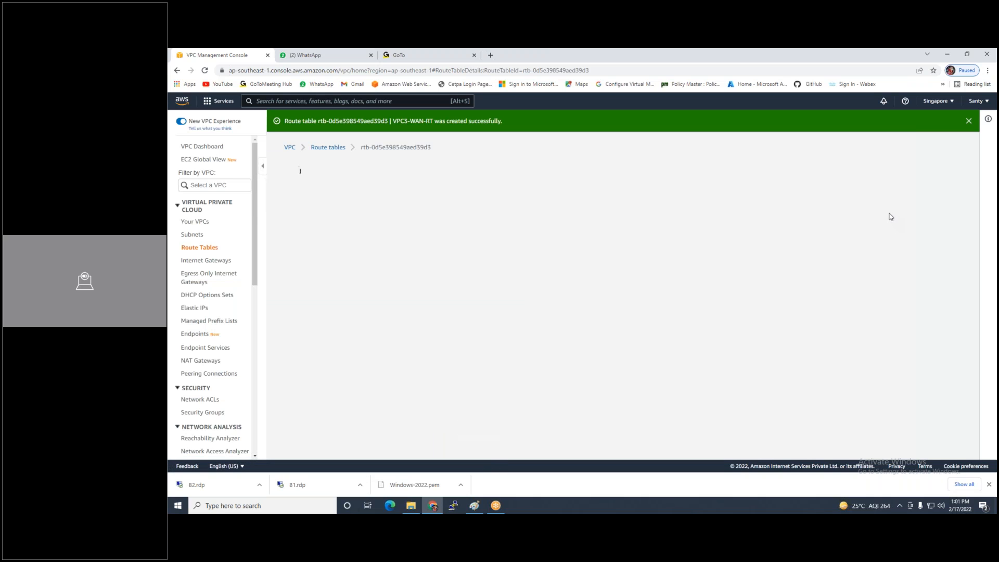
click(931, 166)
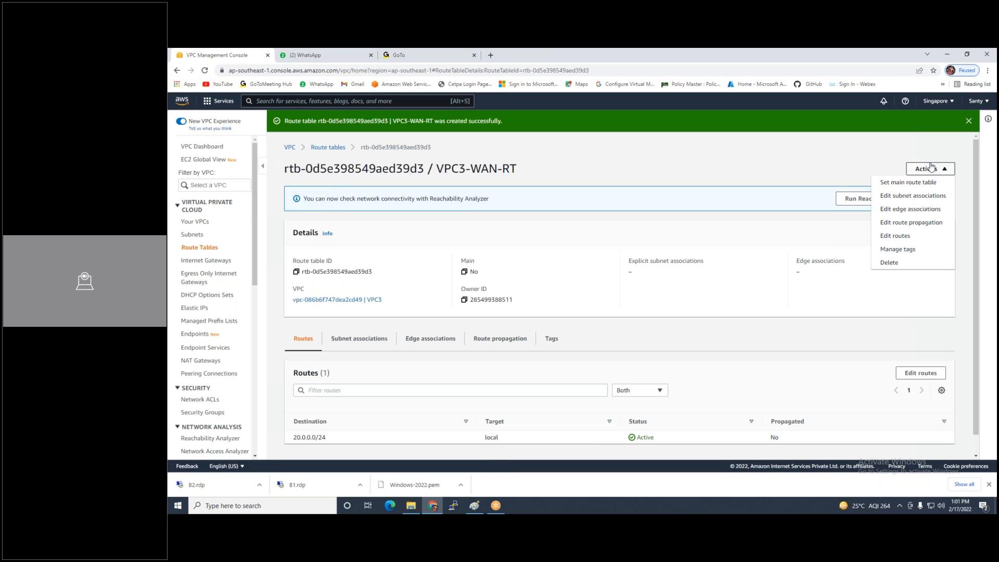
Explicitly associate VPC3-WAN-SUB1 and VPC3-LAN-SUb2 with VPC3-WAN-RT
click(903, 195)
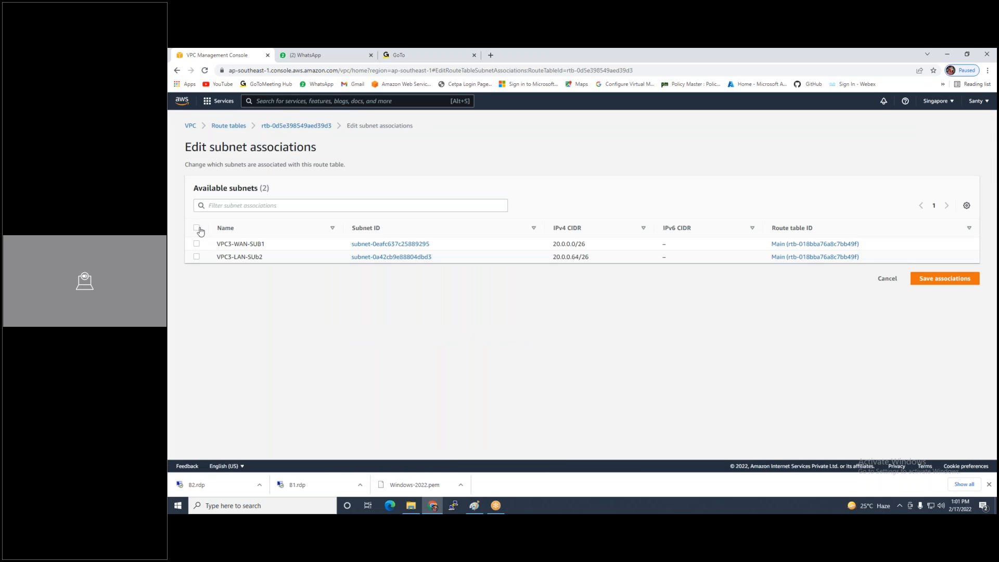
click(196, 228)
click(942, 347)
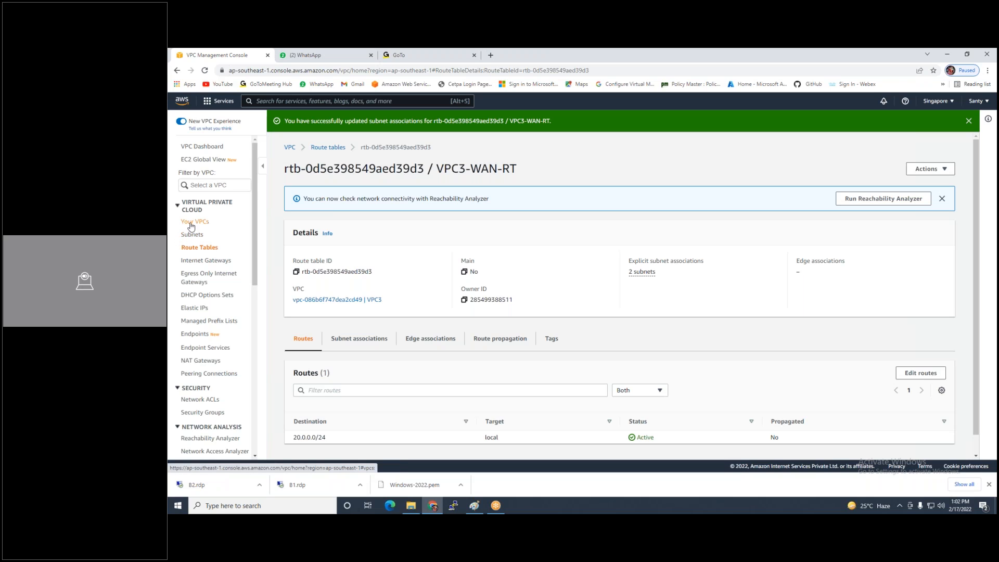
Create an internet gateway named Vpc3-IG
click(207, 260)
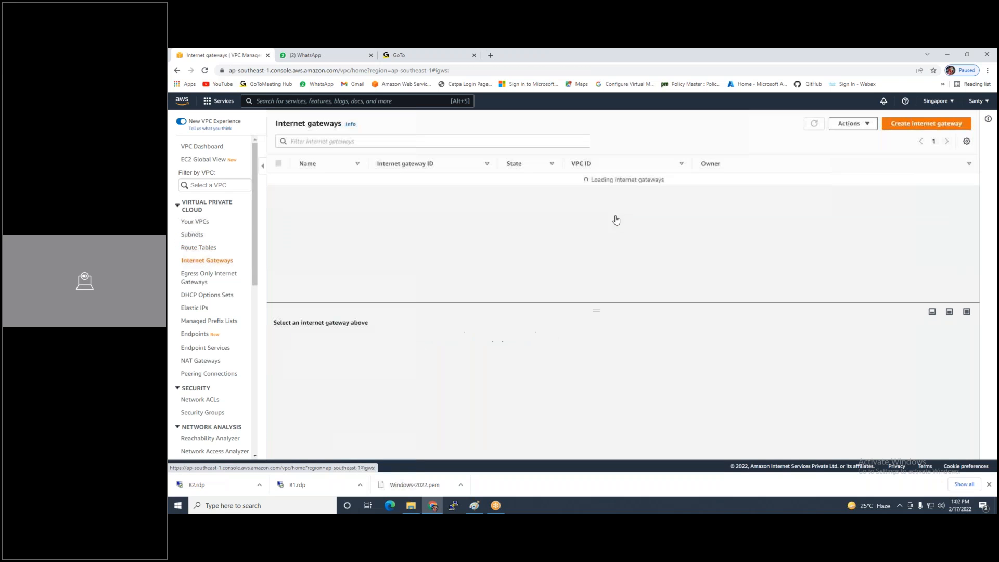
click(914, 123)
click(273, 239)
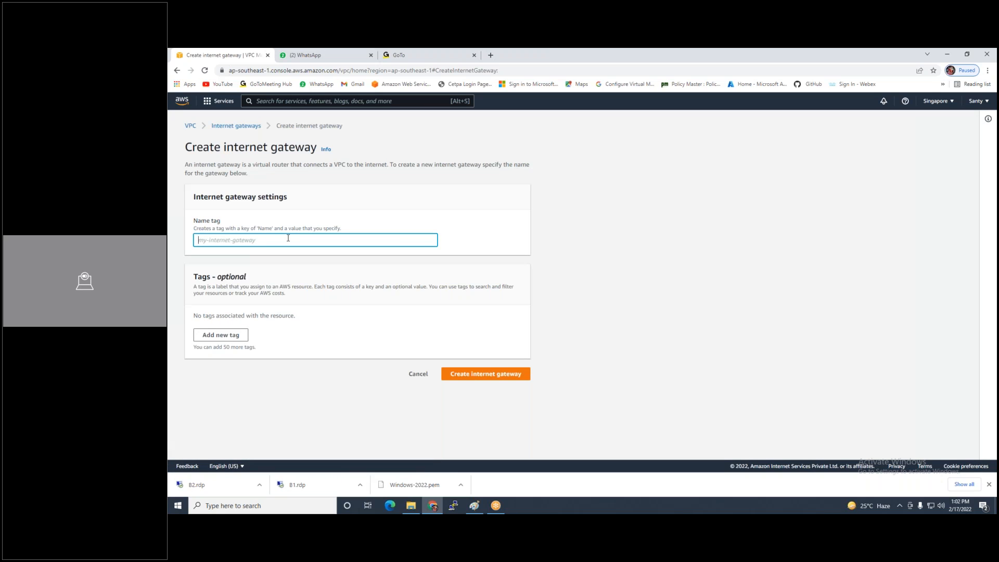
text(Vpc)
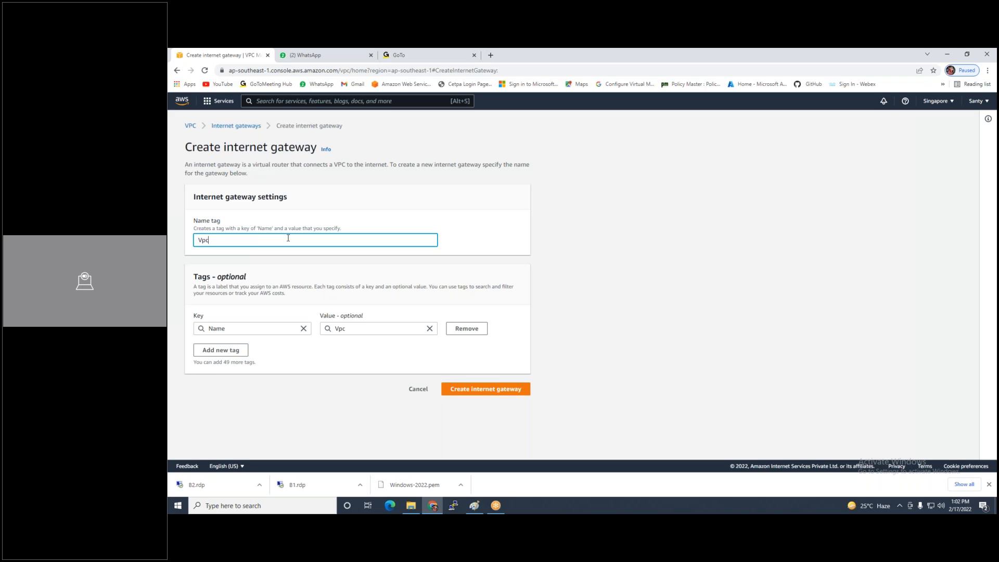
text(3-IG)
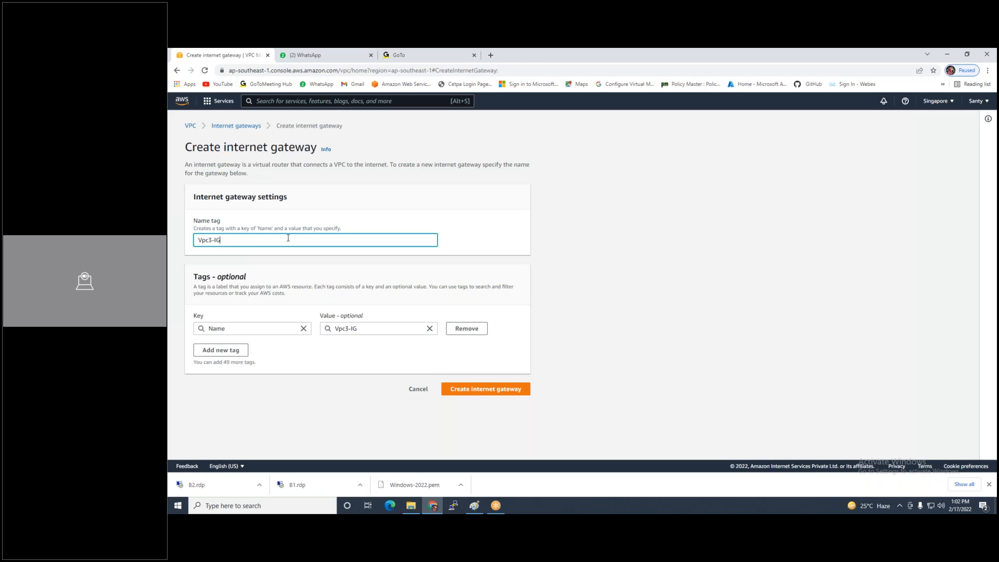
click(467, 393)
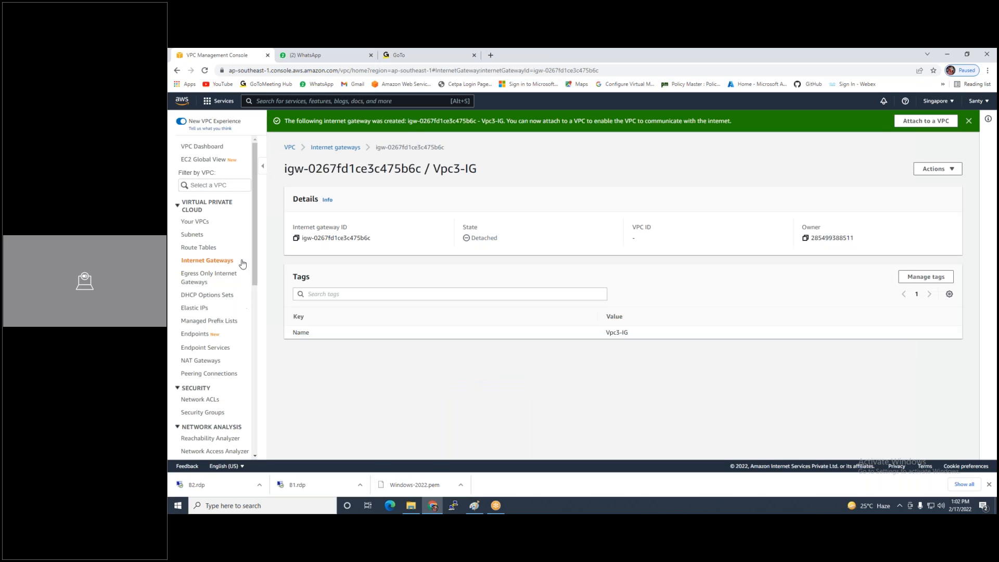
Attach the Vpc3-IG internet gateway to VPC3
click(942, 172)
click(922, 183)
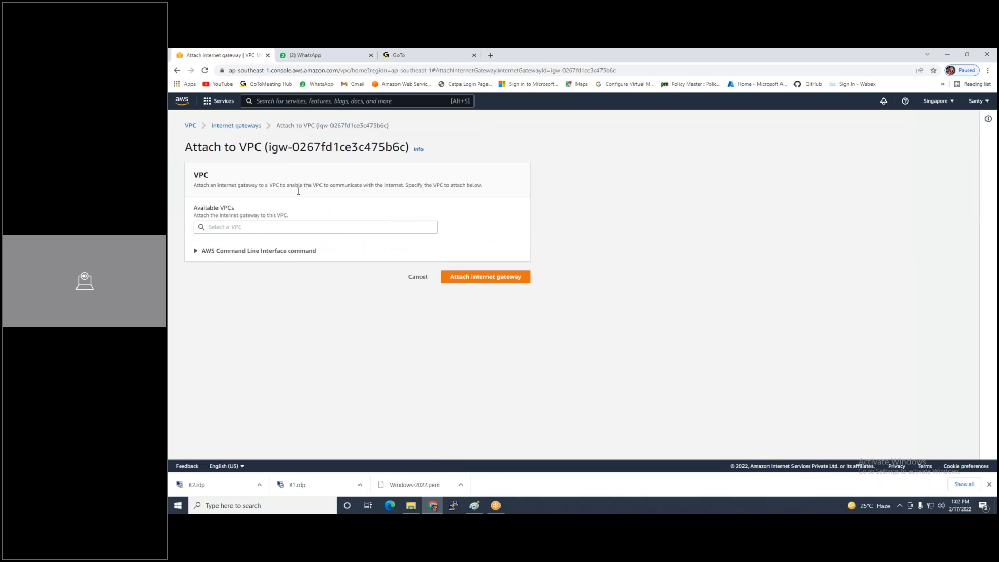
click(240, 225)
click(256, 242)
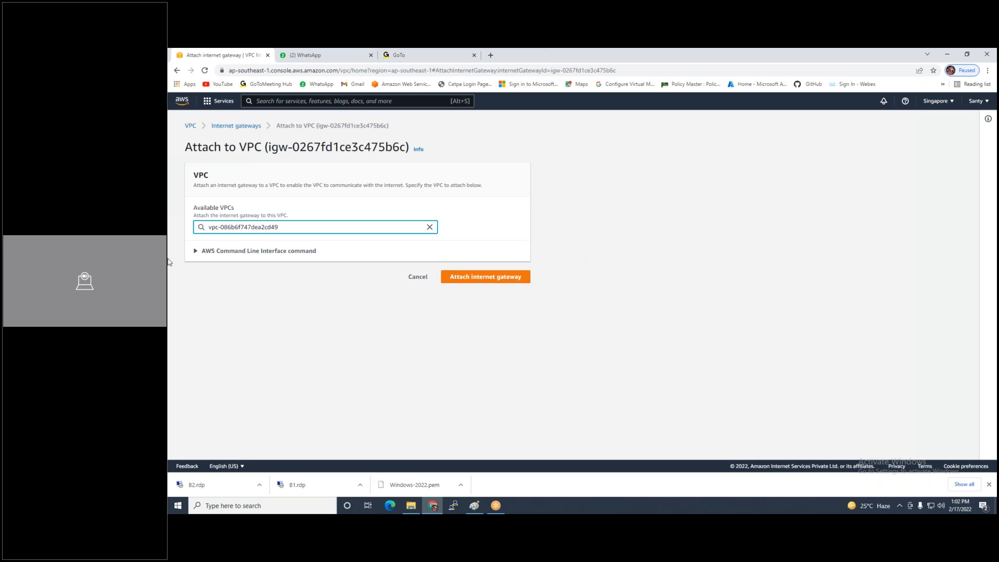
click(515, 277)
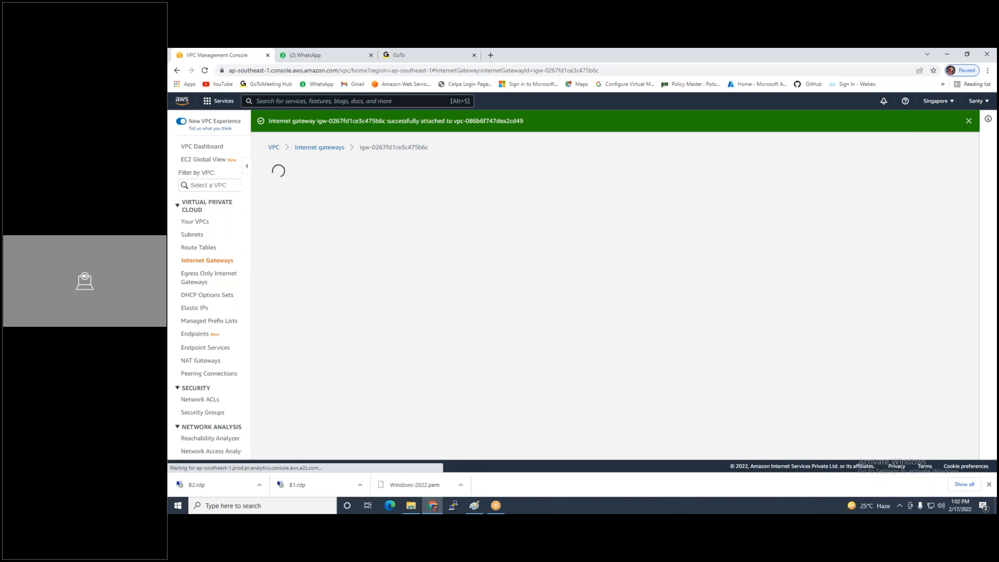
click(924, 170)
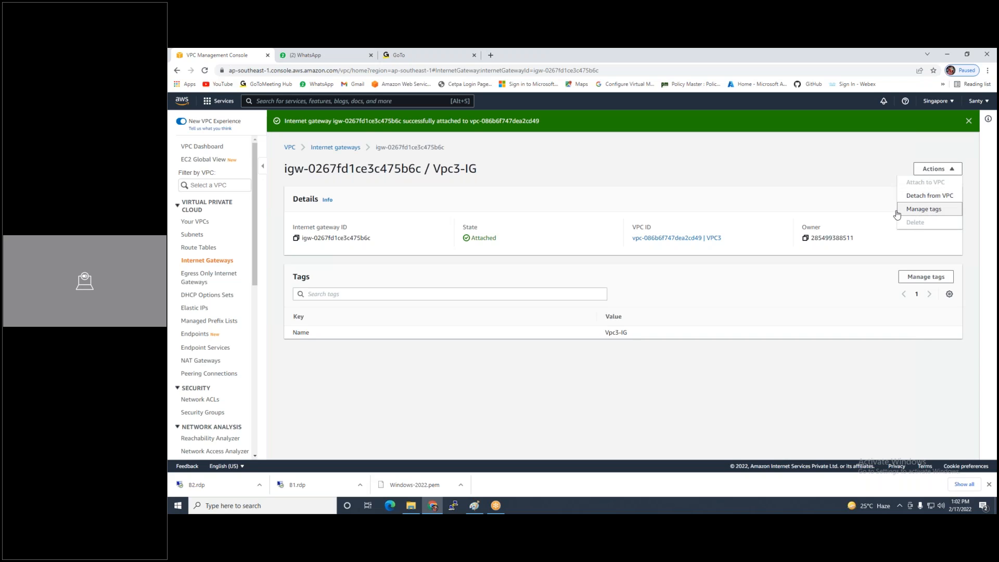
click(792, 175)
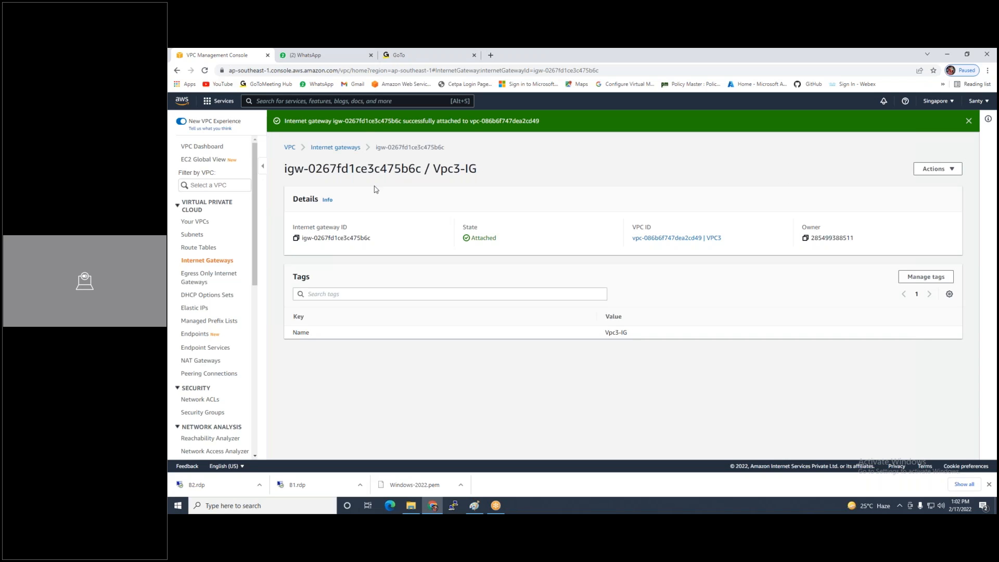
click(196, 261)
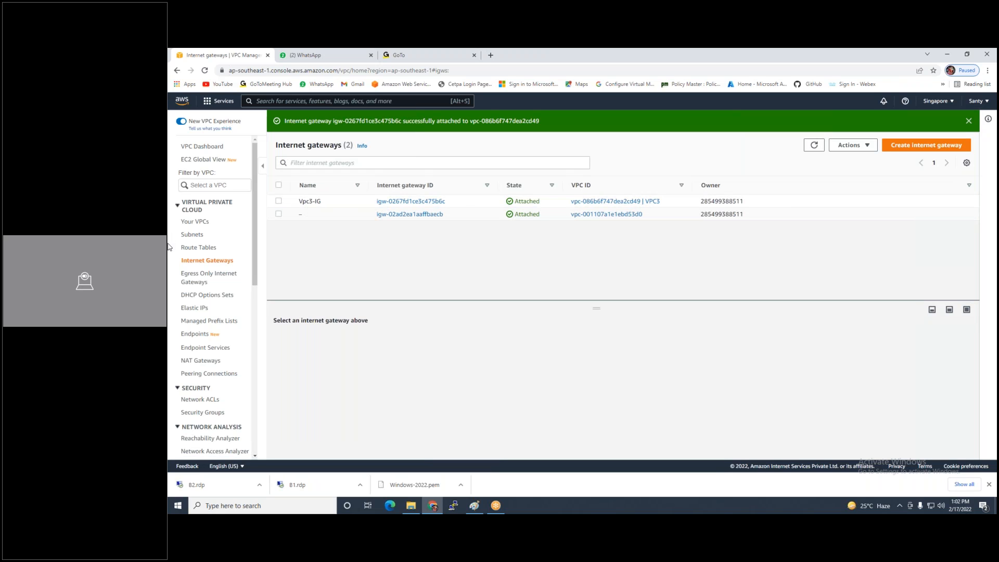
click(208, 246)
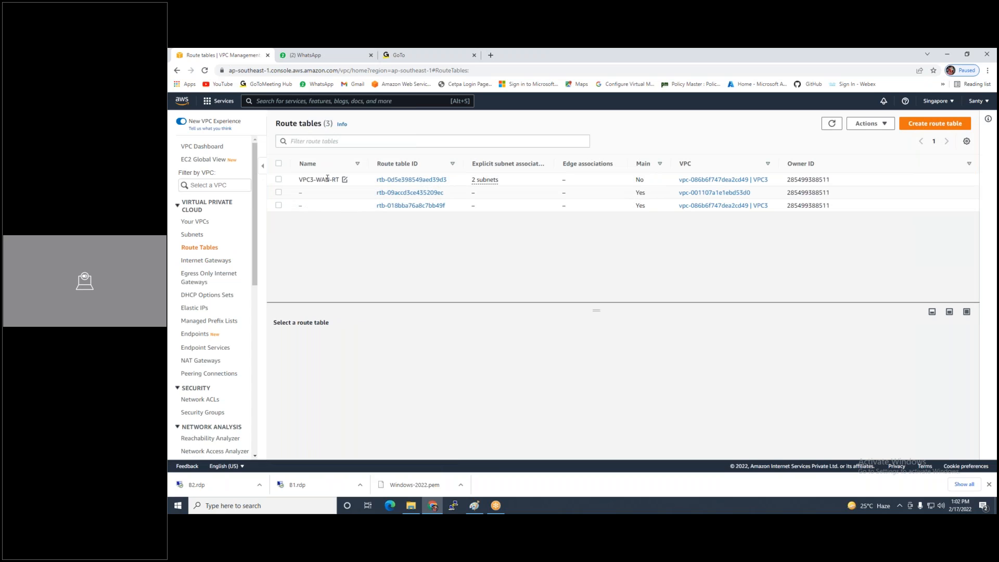
Review VPC3-WAN-RT's subnet associations and re-save them unchanged
click(327, 179)
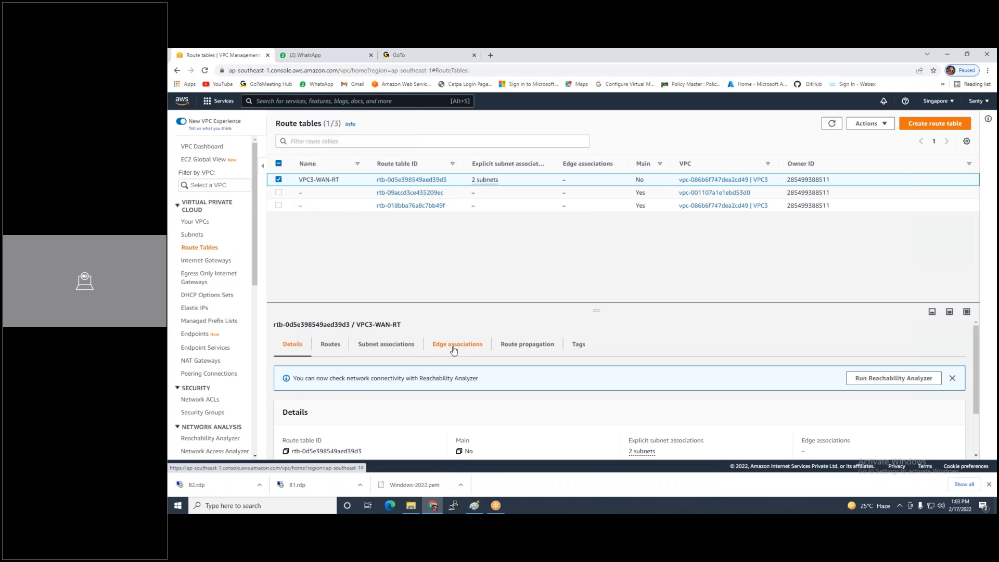
click(398, 351)
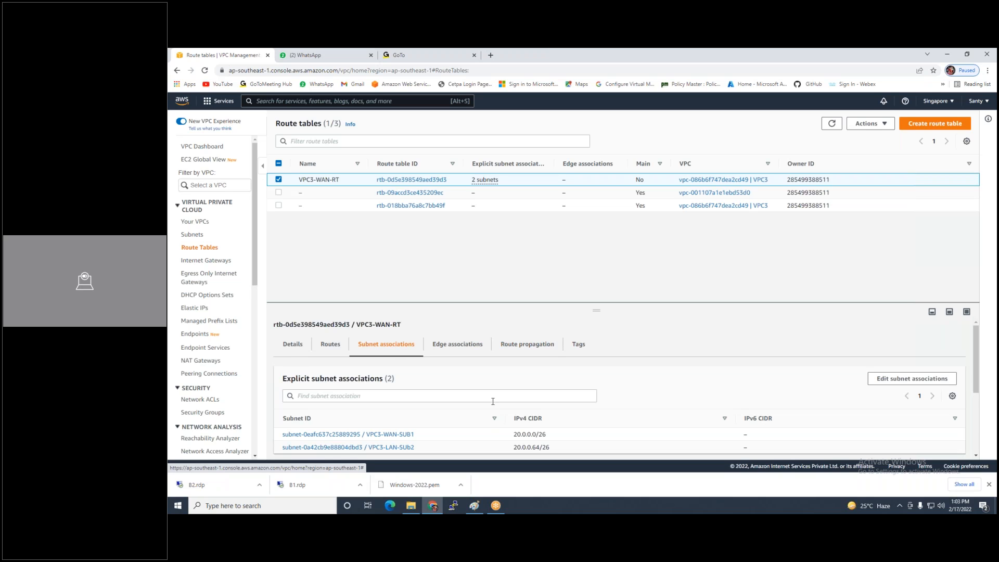
scroll(579, 401, down, 3)
scroll(599, 384, up, 3)
click(879, 124)
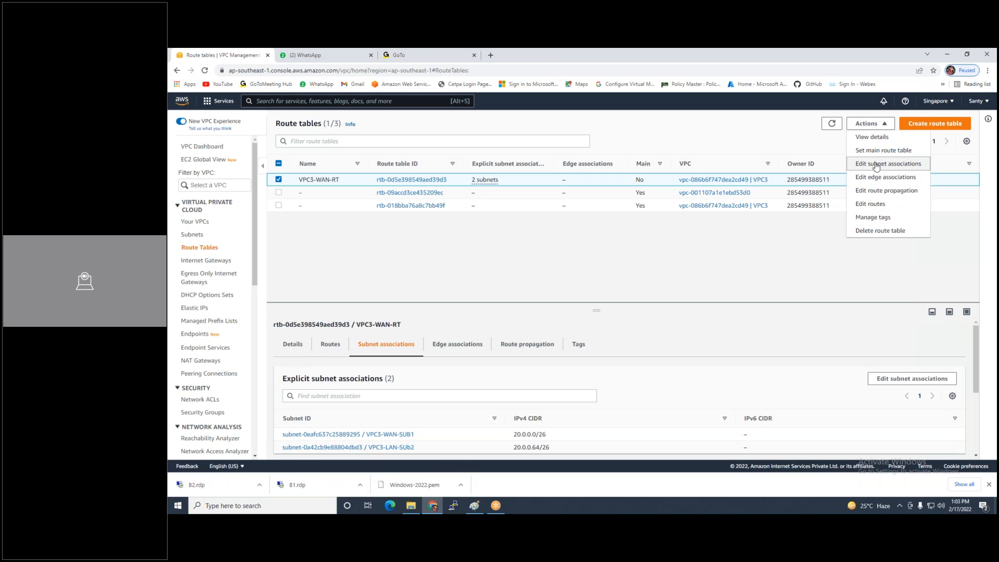
click(877, 164)
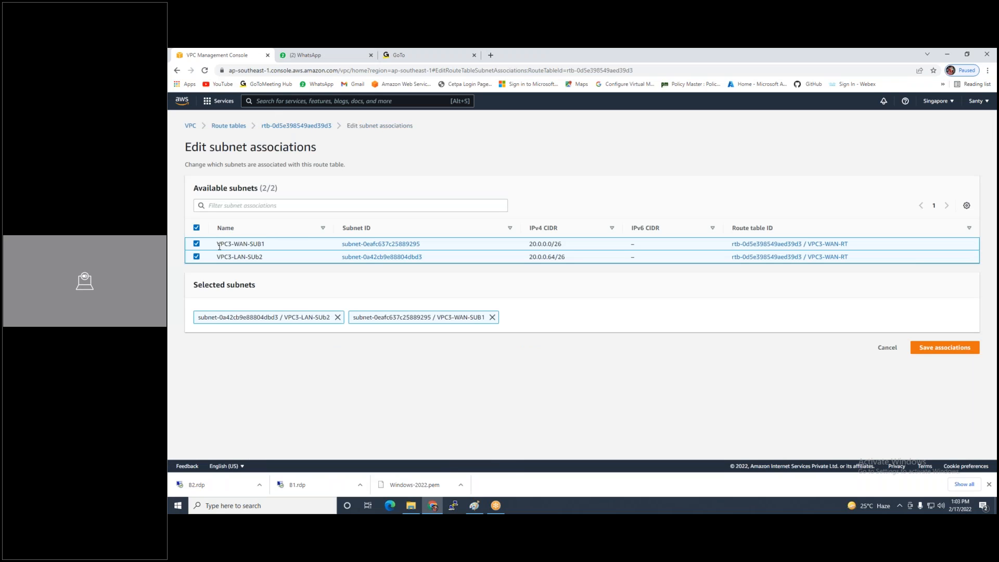
click(946, 348)
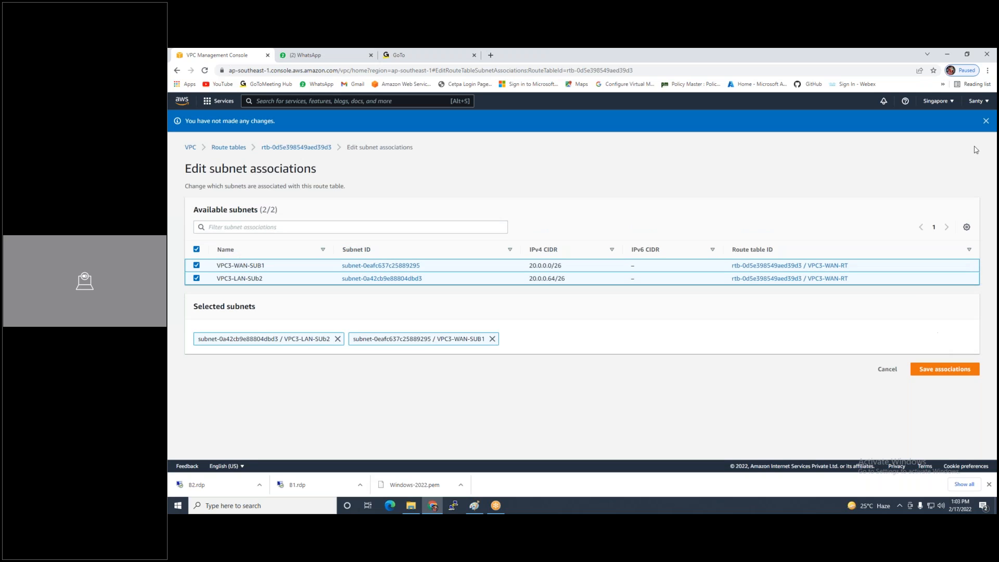
click(986, 121)
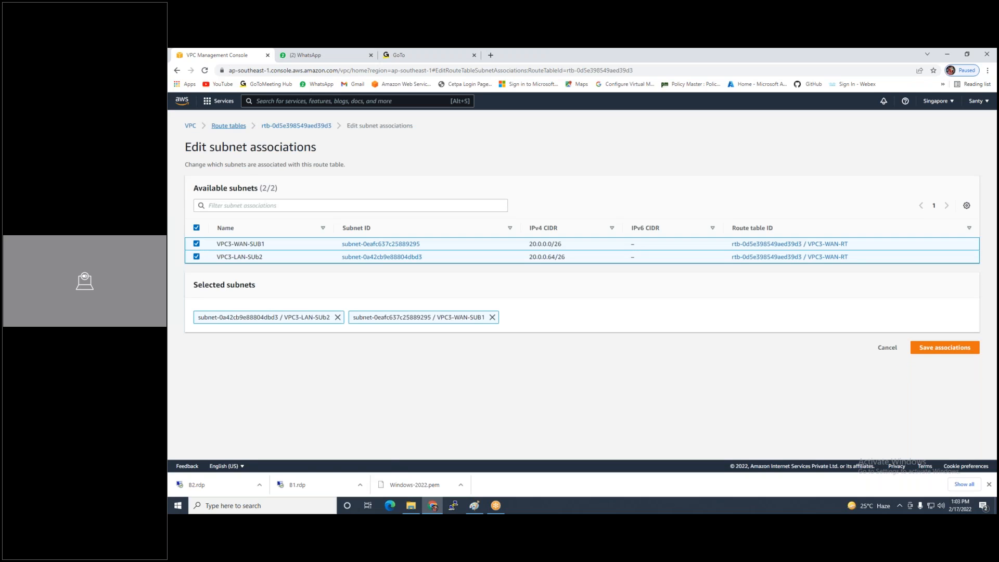
Reselect VPC3-WAN-RT from the route tables list and view its routes
click(225, 126)
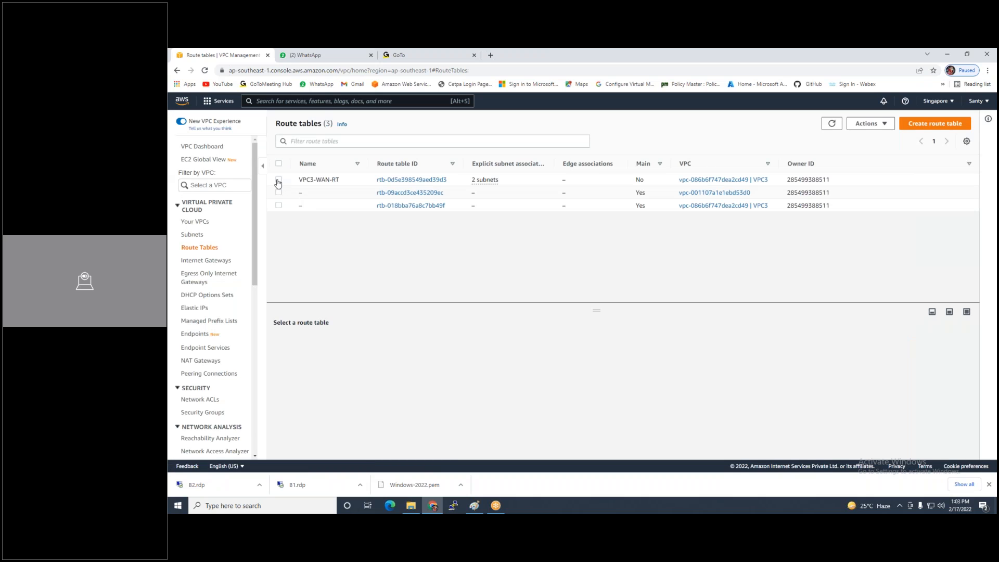
click(278, 180)
click(328, 345)
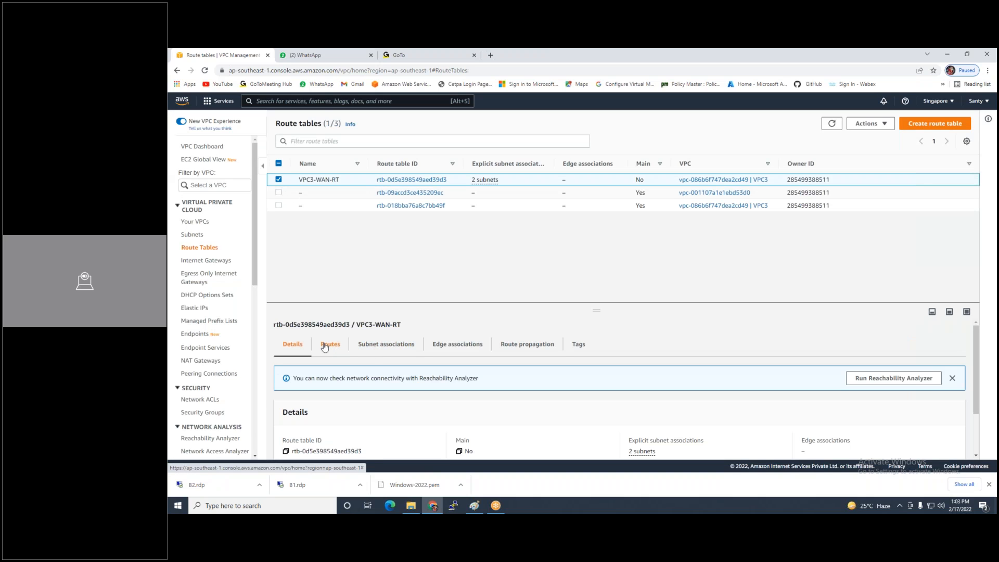
Add a 0.0.0.0/0 route to the internet gateway in VPC3-WAN-RT, then switch to the Paint diagram
click(931, 378)
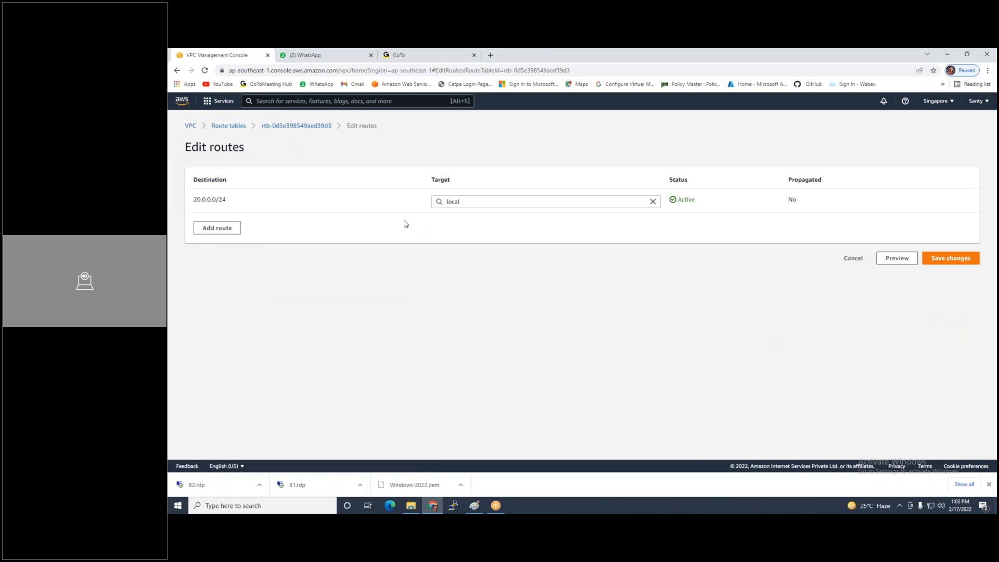
click(217, 228)
click(234, 226)
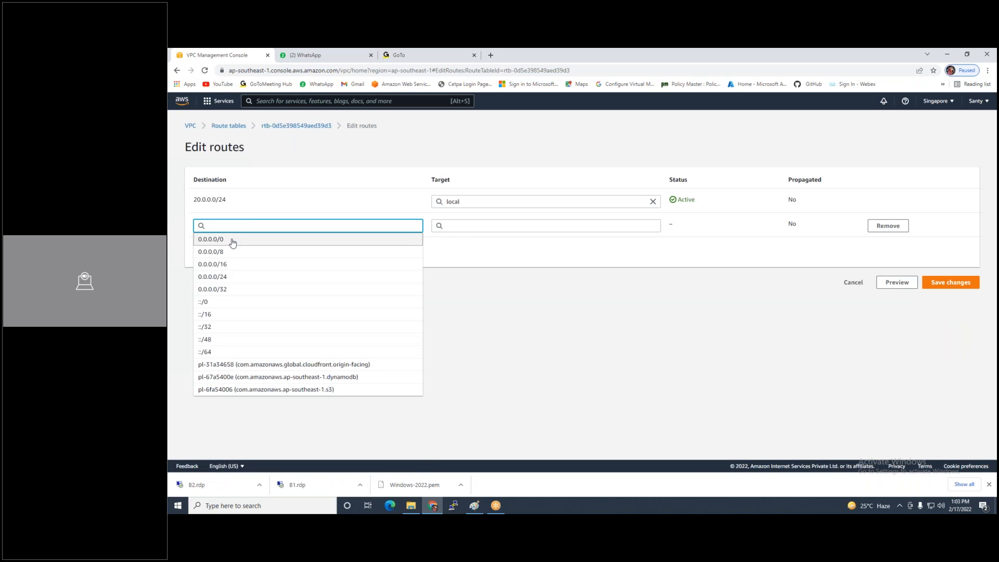
click(232, 241)
click(568, 226)
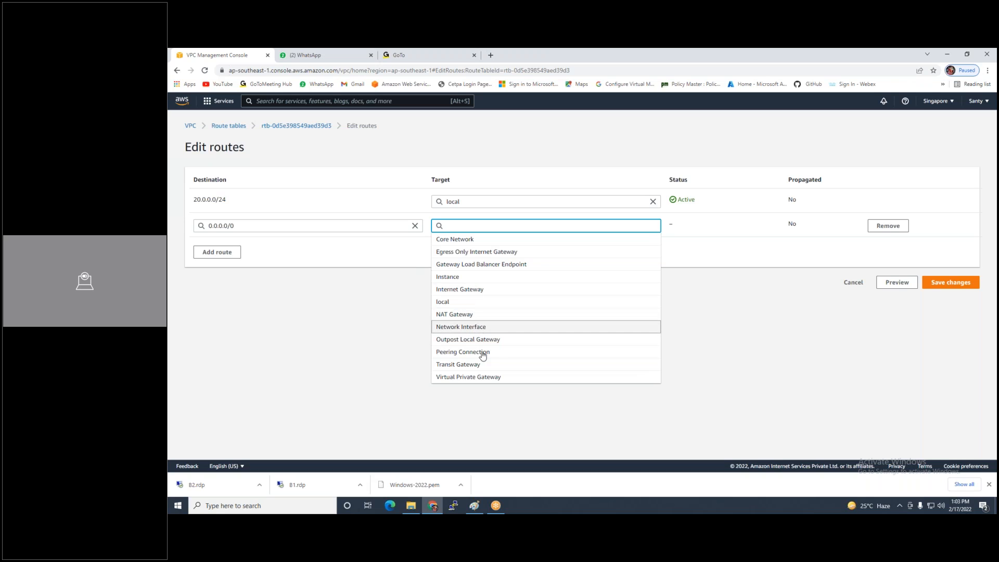
click(460, 289)
click(460, 240)
click(942, 285)
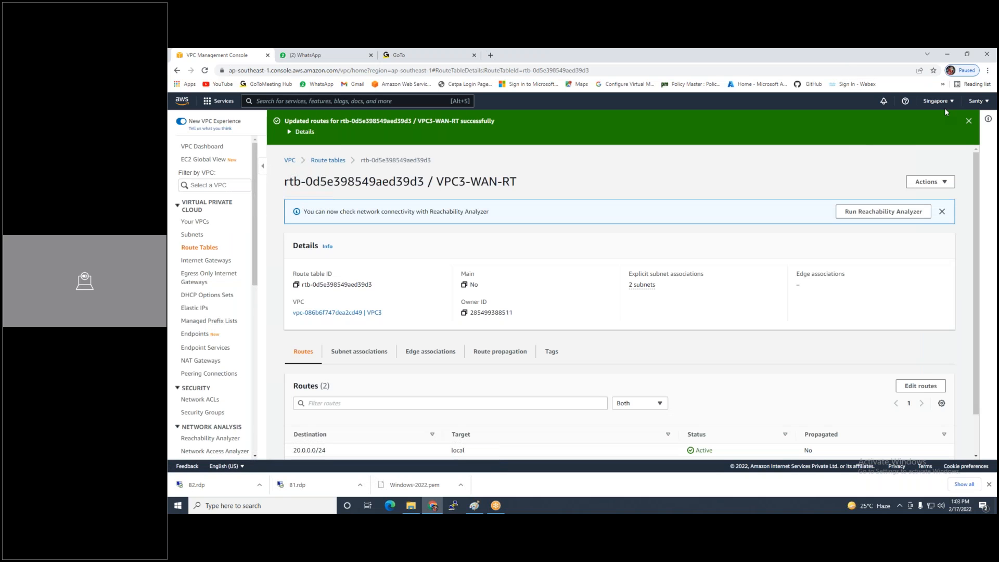
key(alt+Tab)
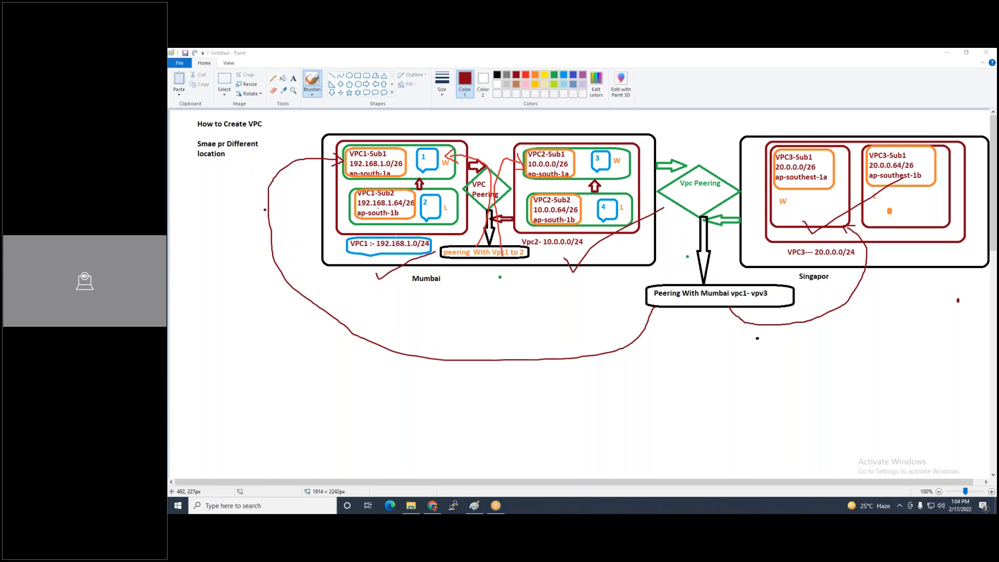
Bring the Chrome window with the AWS VPC console back in front of Paint
click(434, 506)
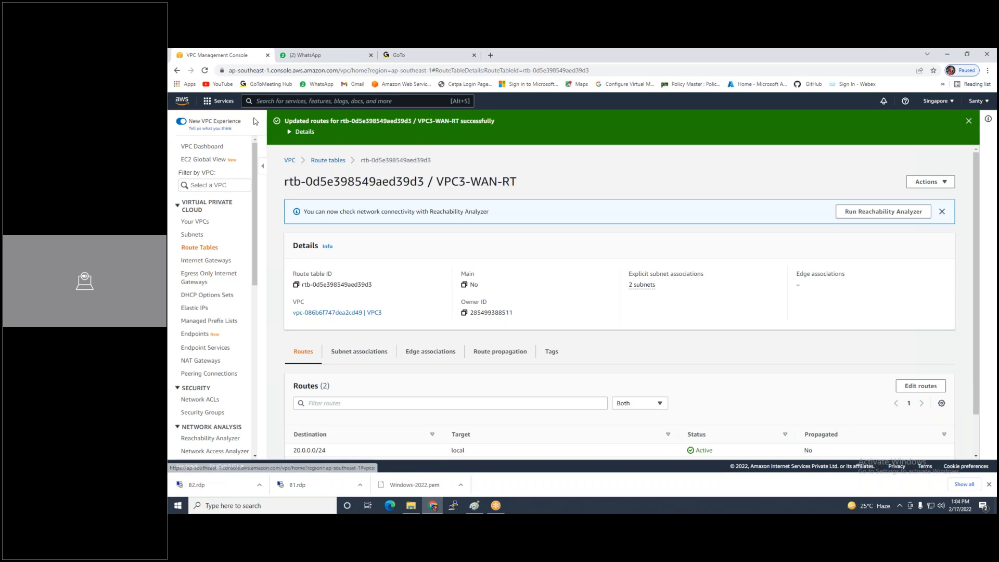
Search the AWS services for 'ec2' and open the EC2 console
click(265, 102)
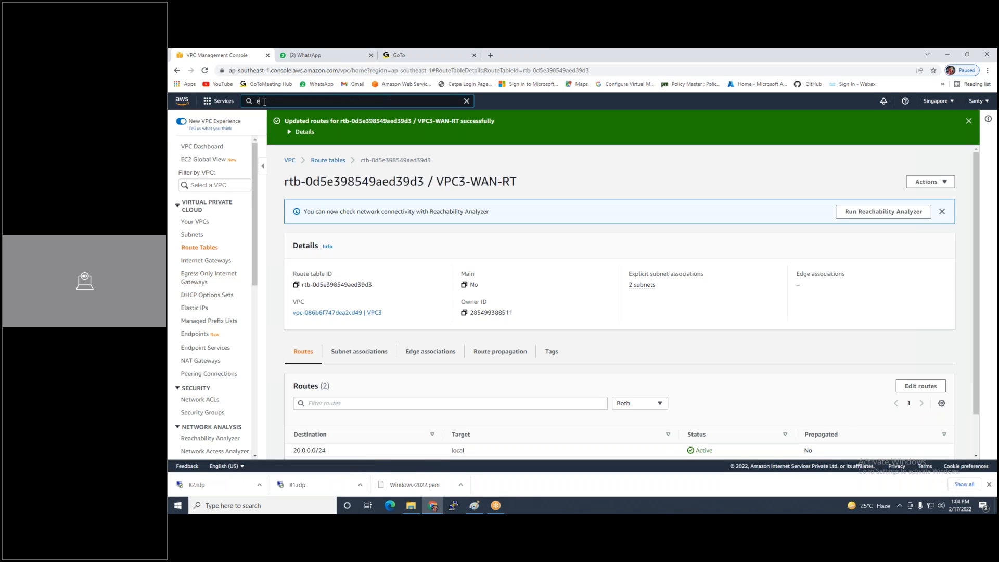
text(ec2)
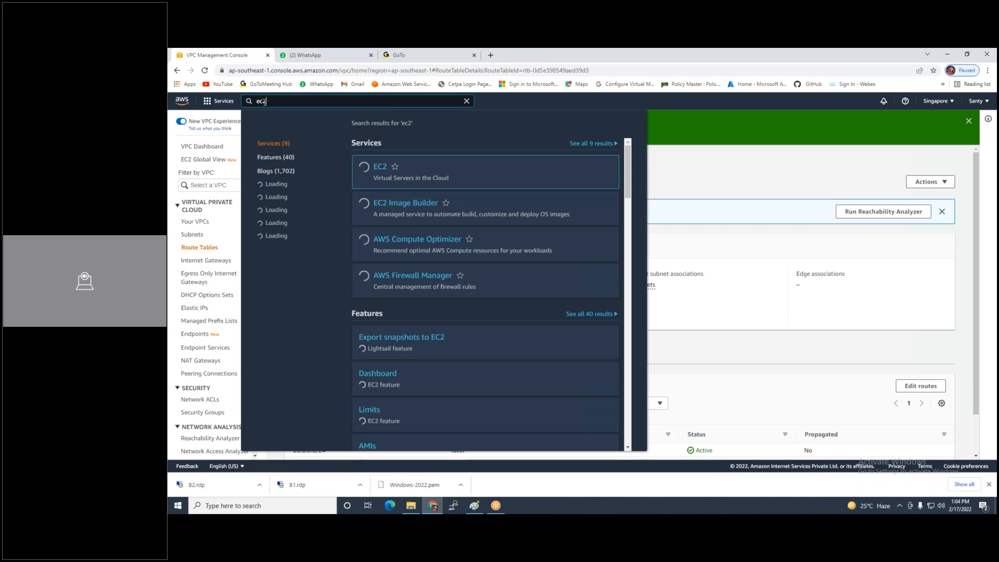
click(381, 167)
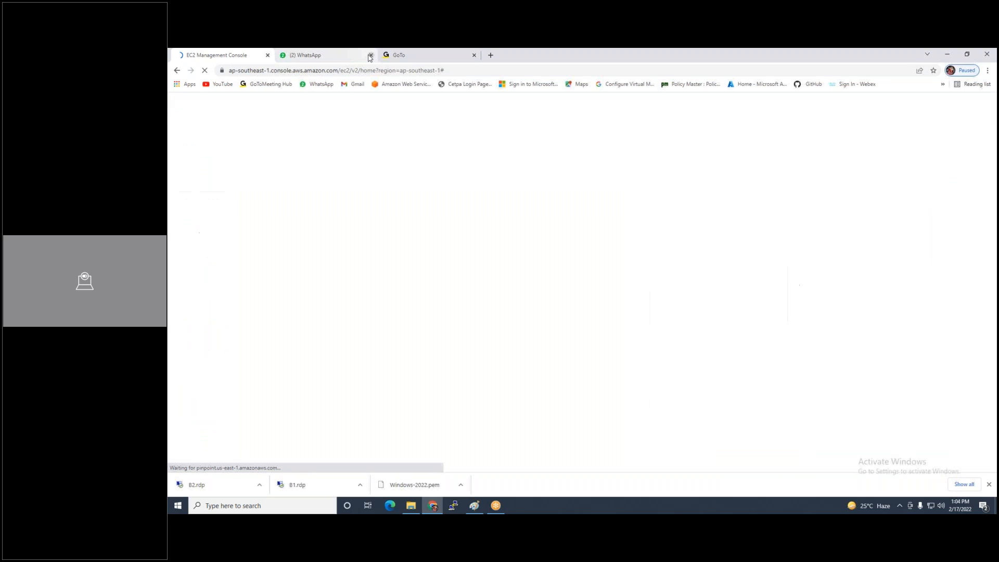
Close the WhatsApp and GoTo tabs and start a new instance launch from Instances
click(370, 55)
click(370, 55)
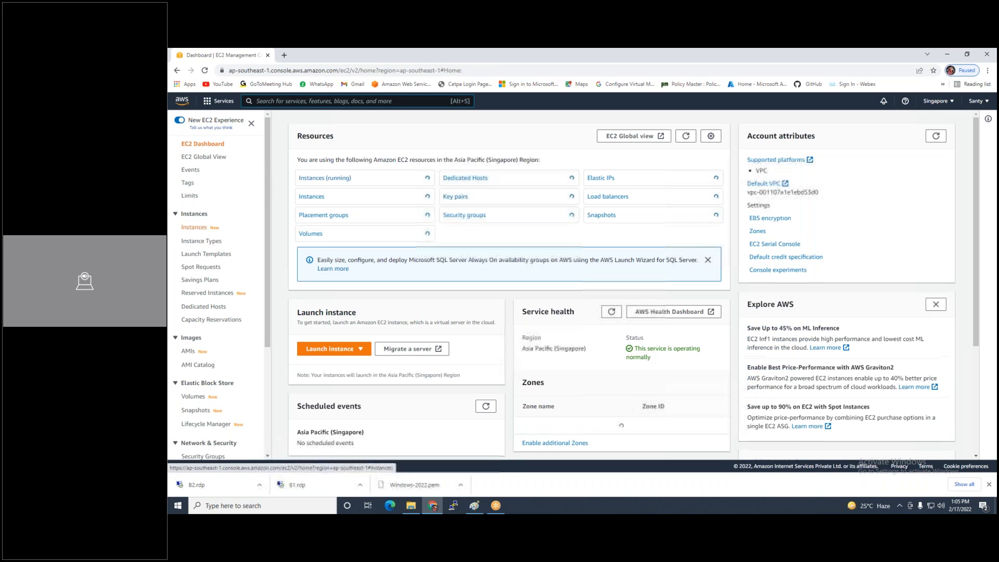
click(194, 227)
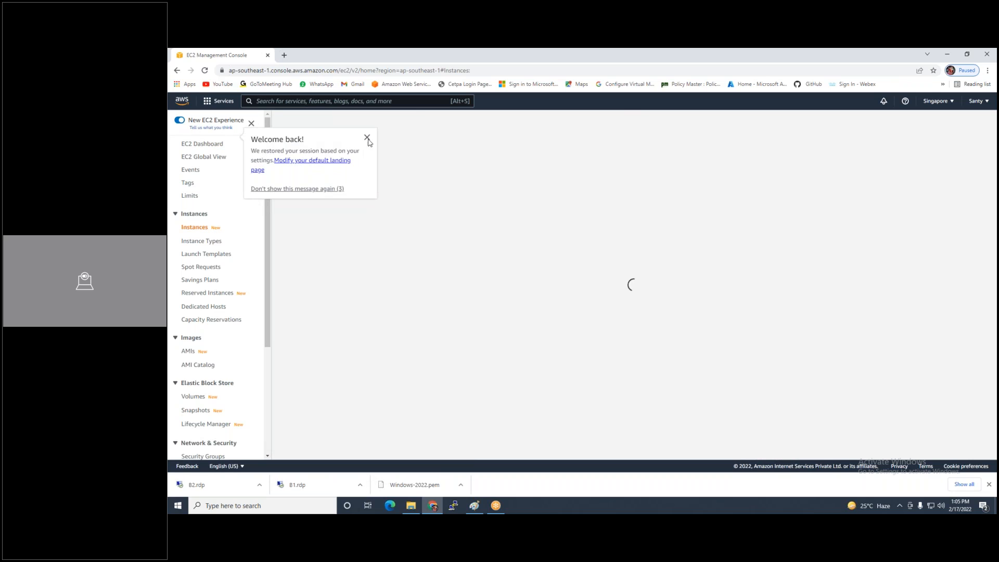
click(942, 121)
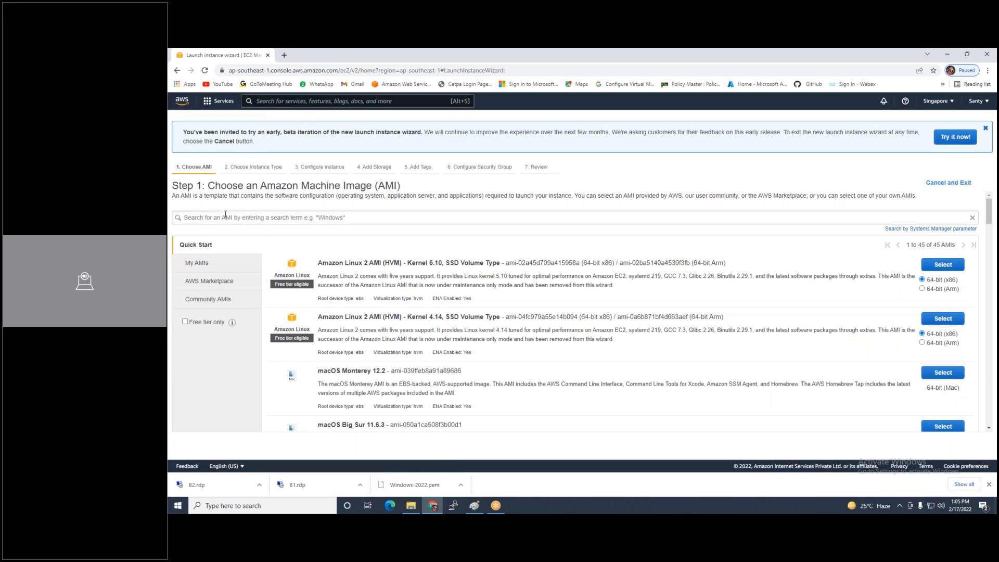
Search for 'server 2012' and choose the Windows Server 2012 machine image
click(225, 216)
text(server 2012)
key(Return)
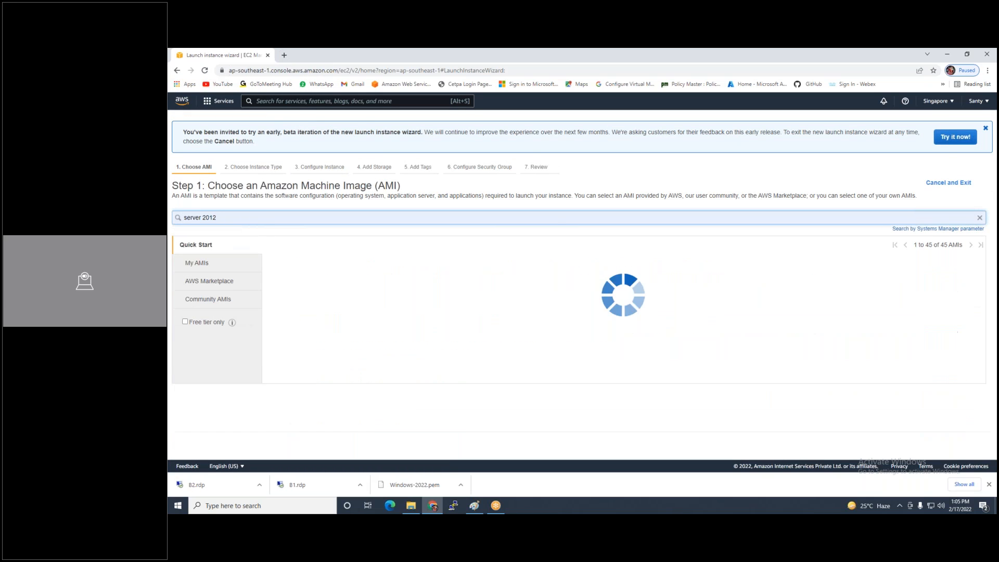
click(944, 271)
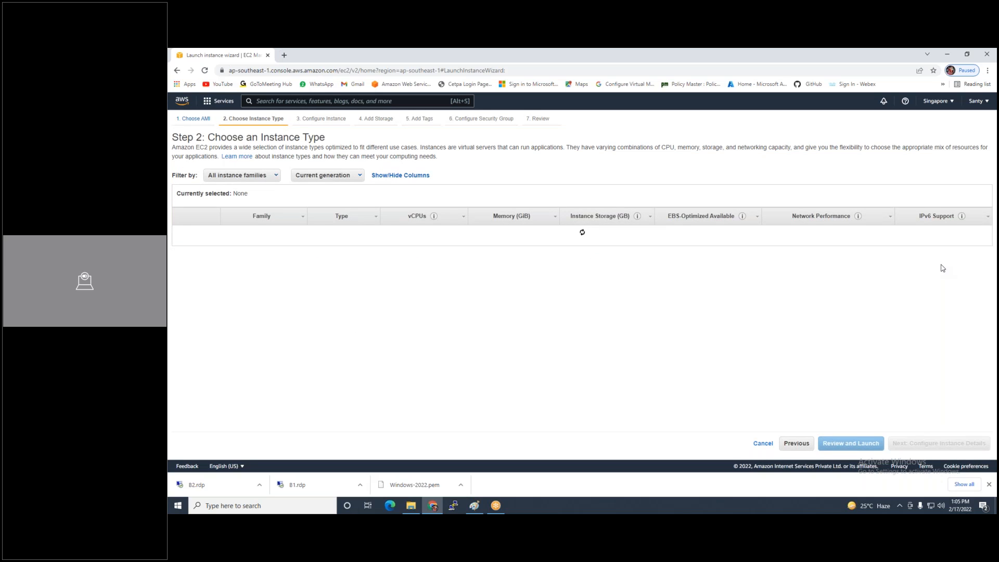
click(898, 445)
Place the instance in VPC3's VPC3-WAN-SUB1 subnet with automatic public IP enabled
click(400, 206)
click(401, 222)
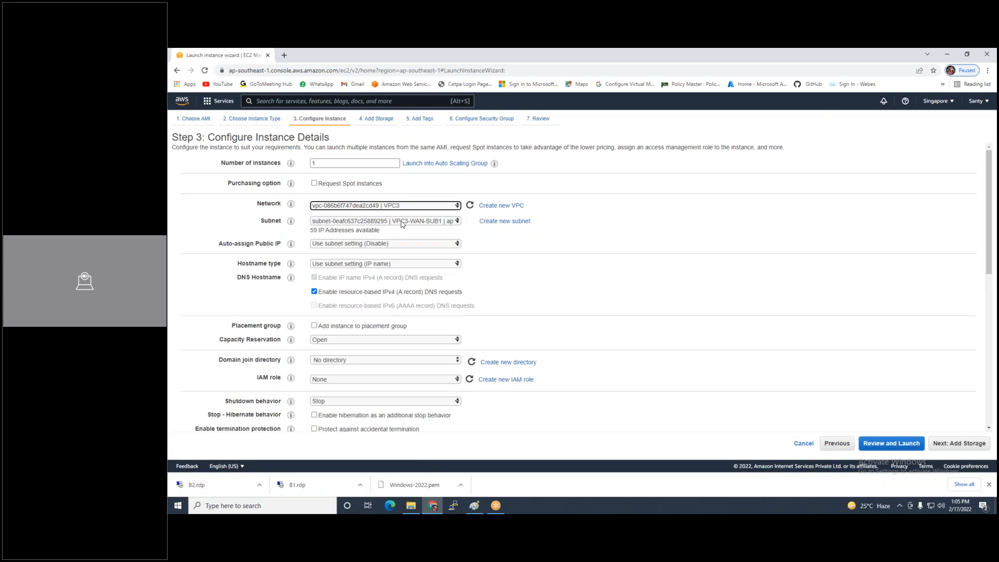
click(402, 224)
click(429, 234)
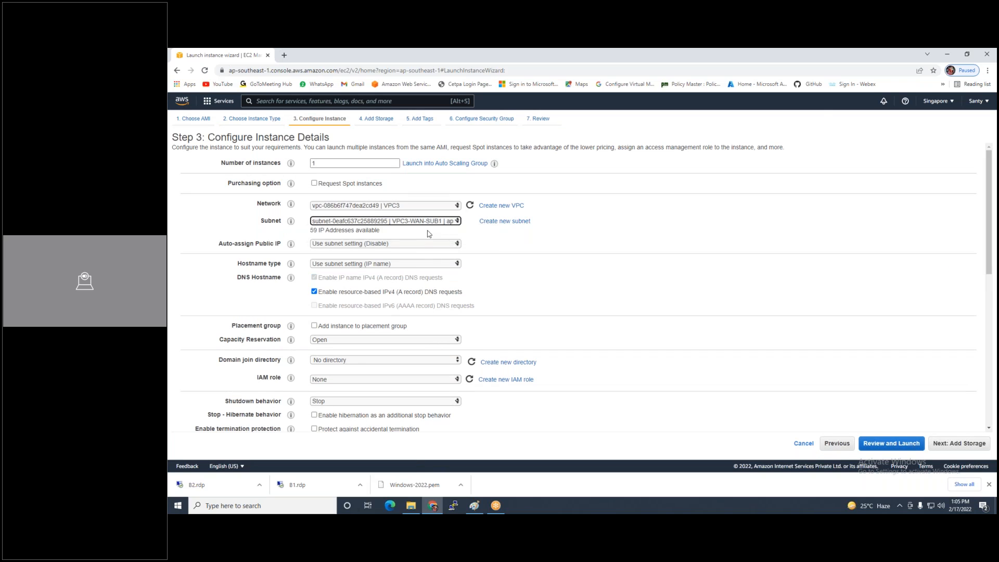
click(375, 244)
click(403, 261)
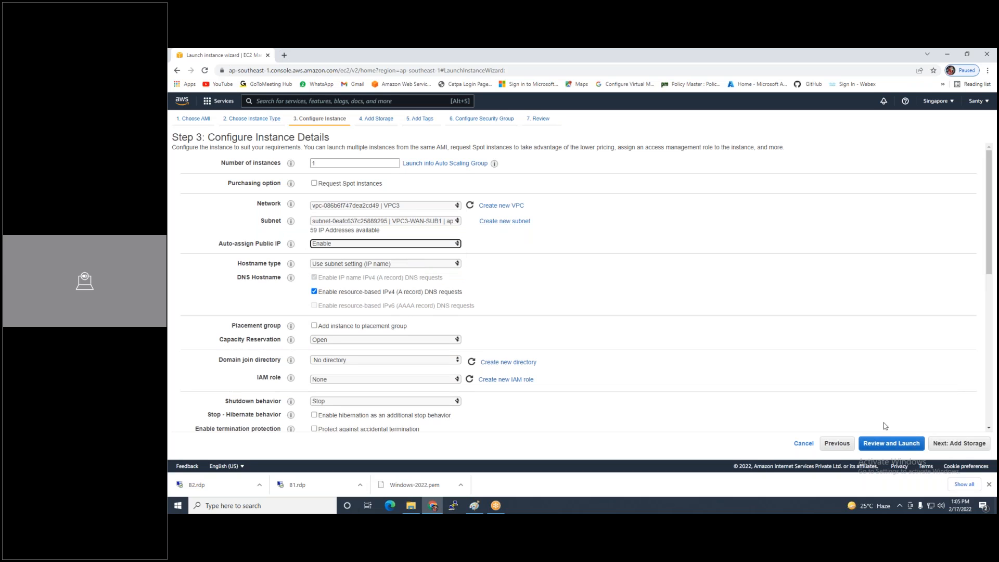
Keep default storage and tag the instance with Name 'Singapore-VM1'
click(955, 446)
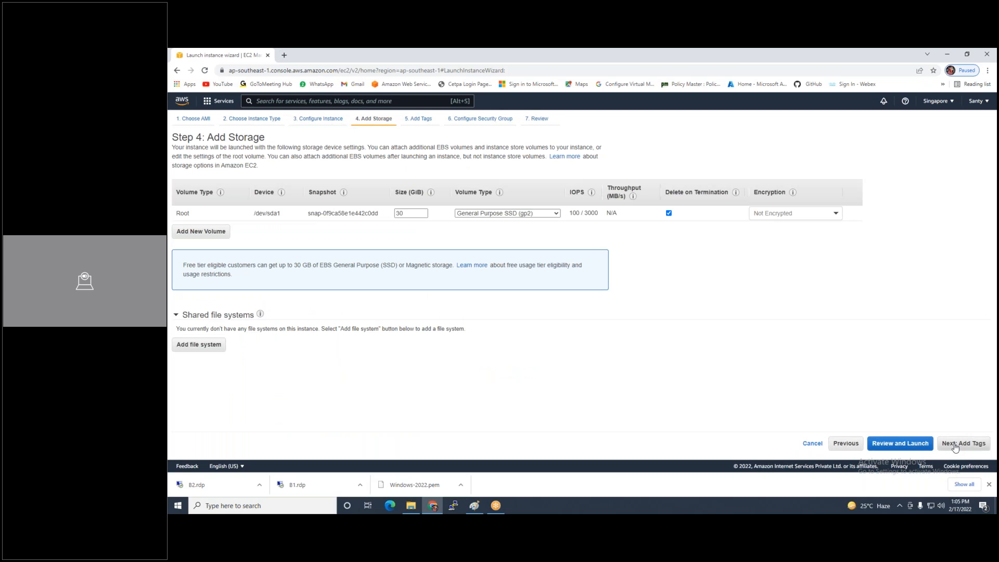
click(955, 446)
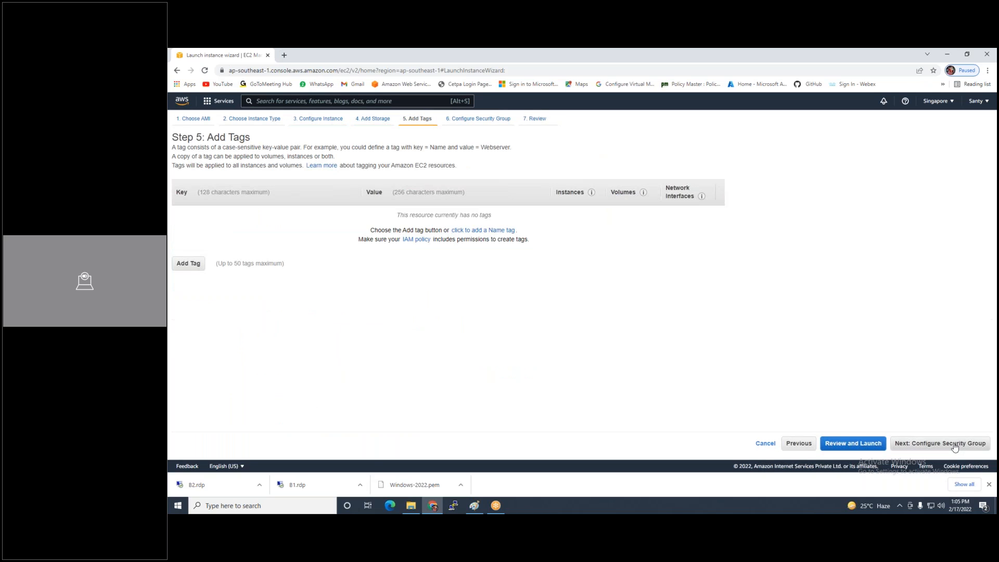
click(494, 232)
text(So)
key(BackSpace)
text(ingap)
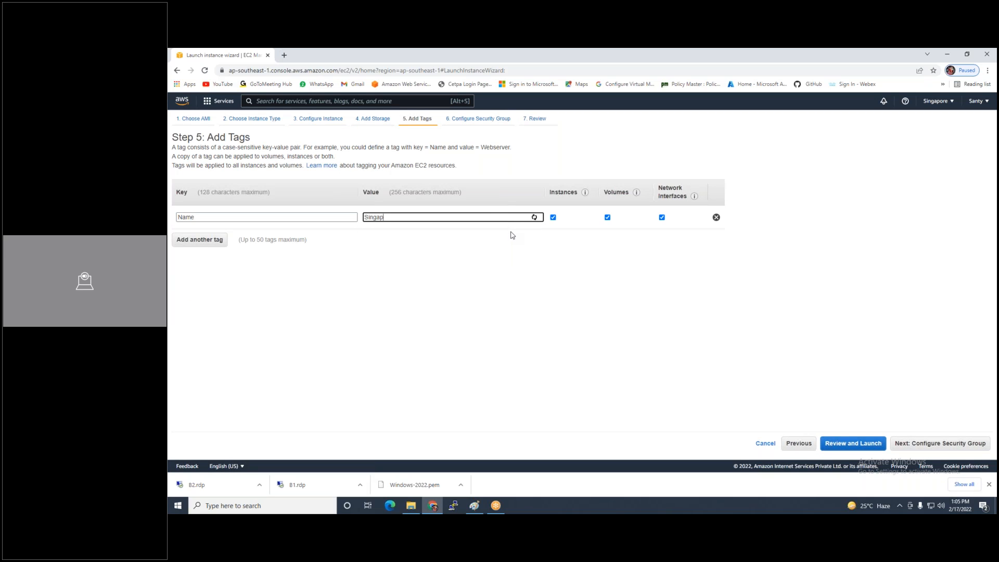
text(ore-VM1)
Set the security group rule to All traffic from Anywhere and go to launch review
click(941, 443)
click(204, 244)
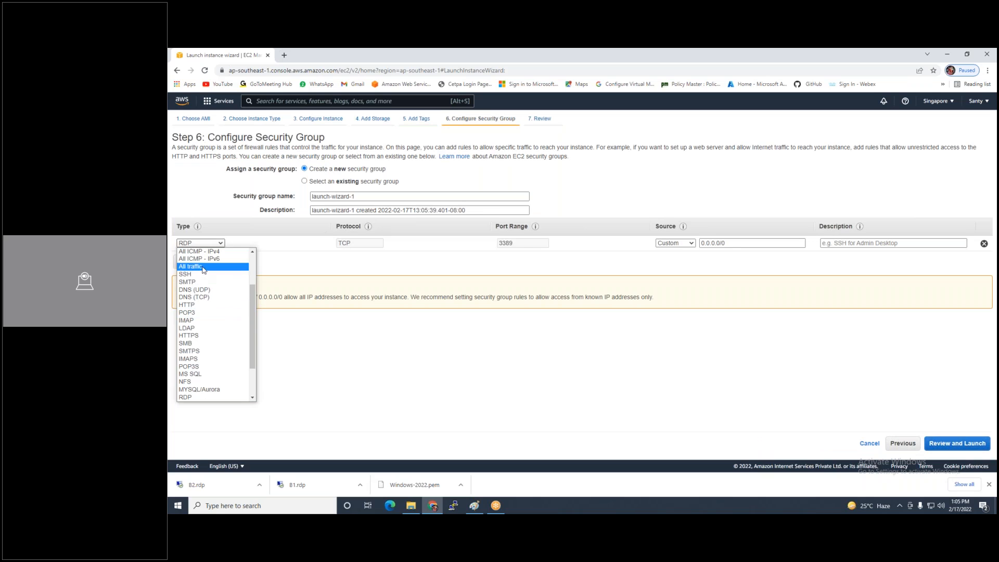
click(204, 267)
click(673, 243)
click(677, 262)
click(944, 445)
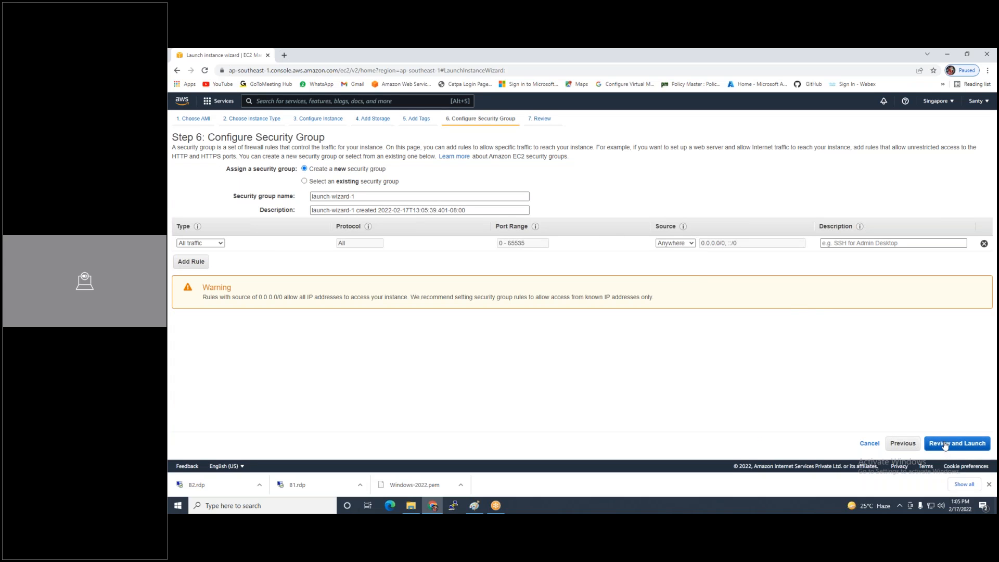
click(973, 444)
Create and download a new 'Win-sing' key pair and launch Singapore-VM1
click(487, 296)
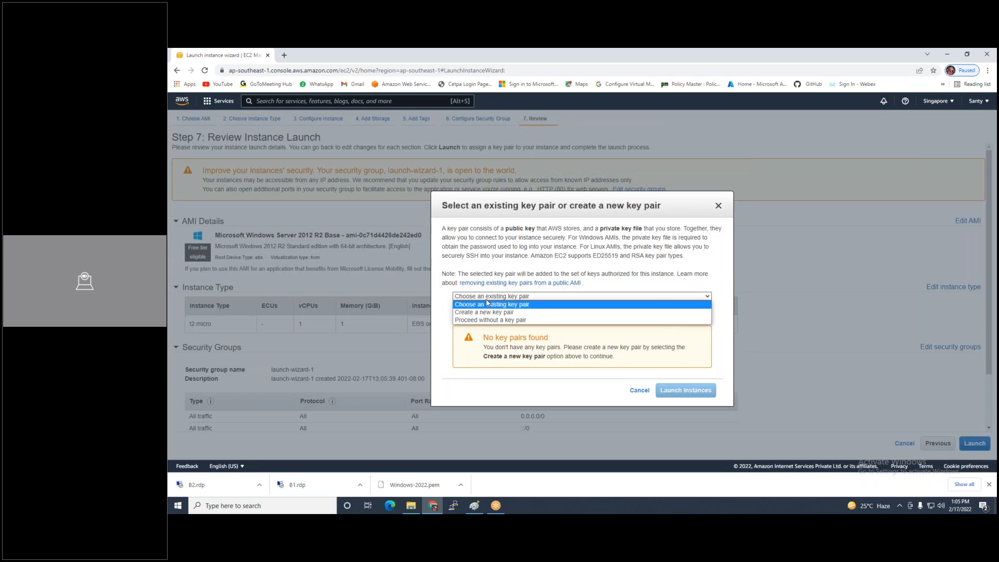
click(480, 313)
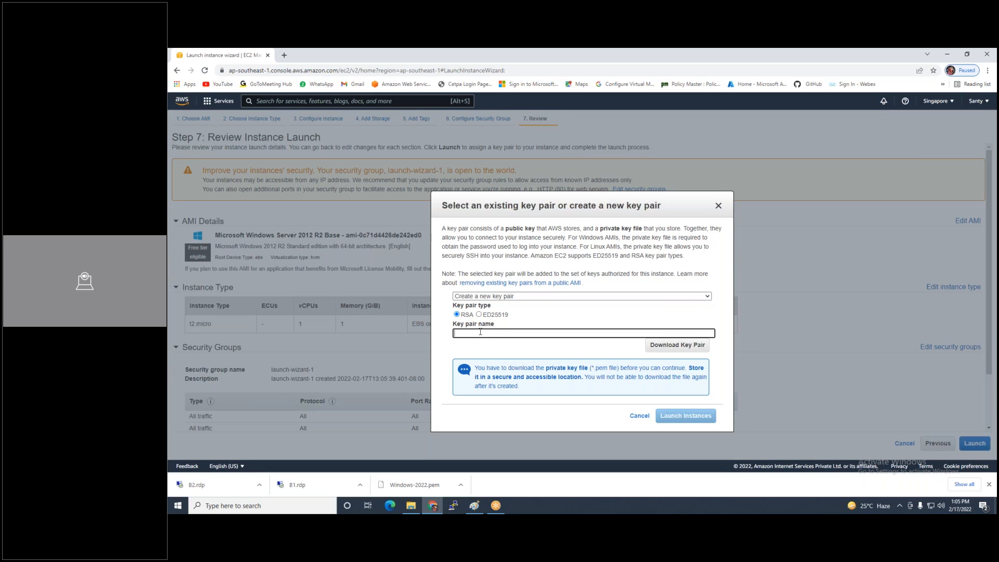
click(480, 332)
text(Win-sing-key)
click(678, 347)
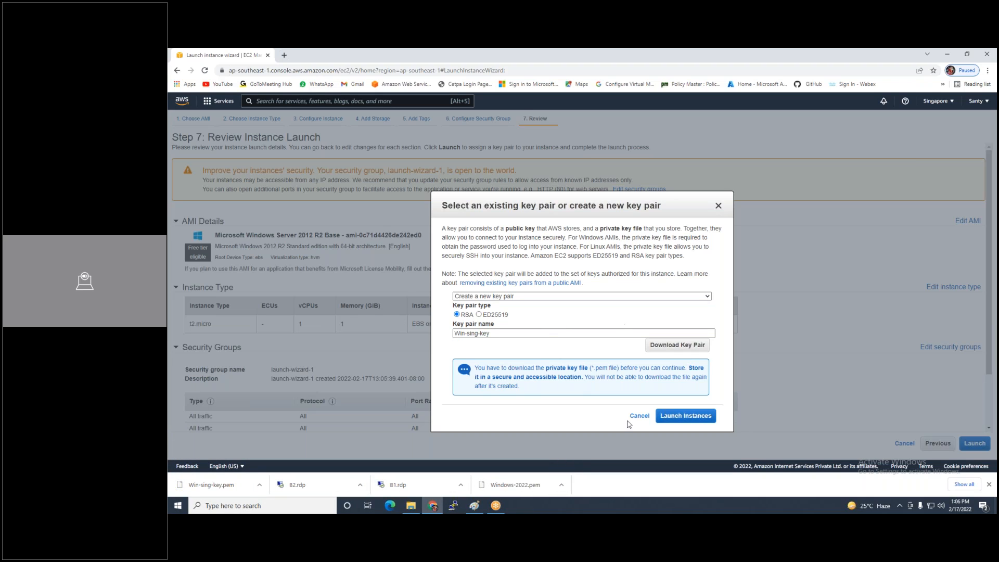
click(700, 416)
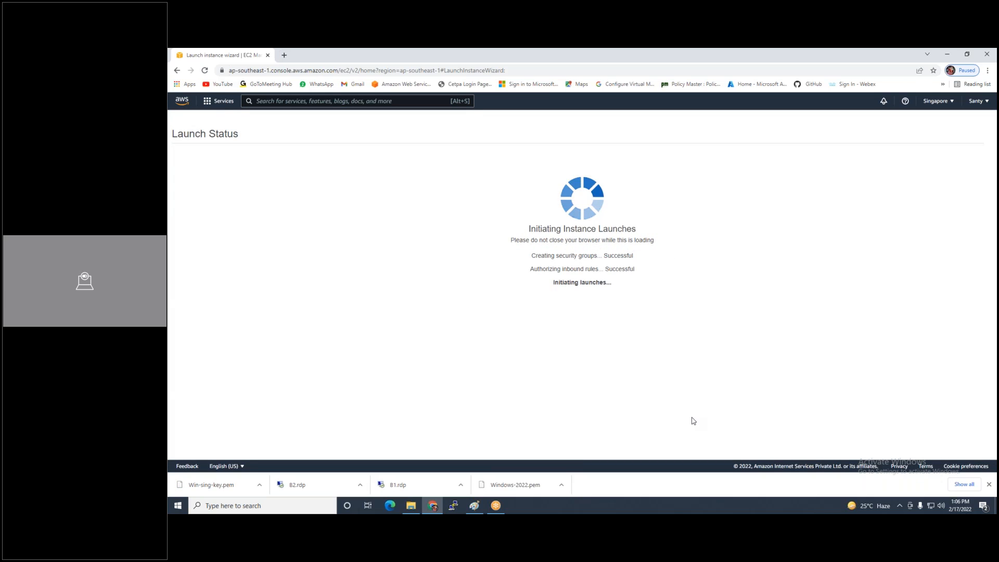
click(973, 410)
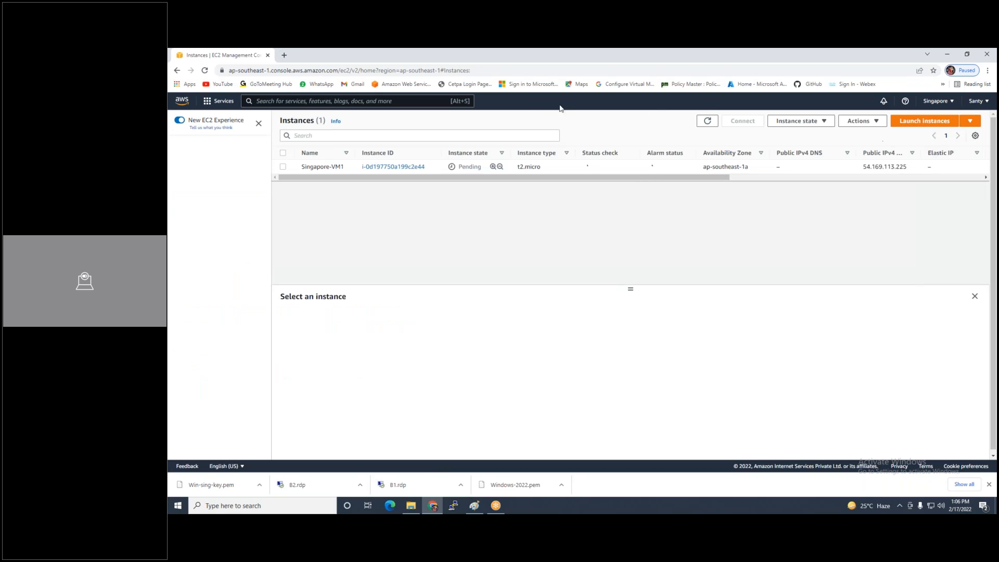
Open the Mumbai region in a new browser tab from the region menu
click(951, 102)
right_click(857, 254)
click(880, 262)
click(729, 295)
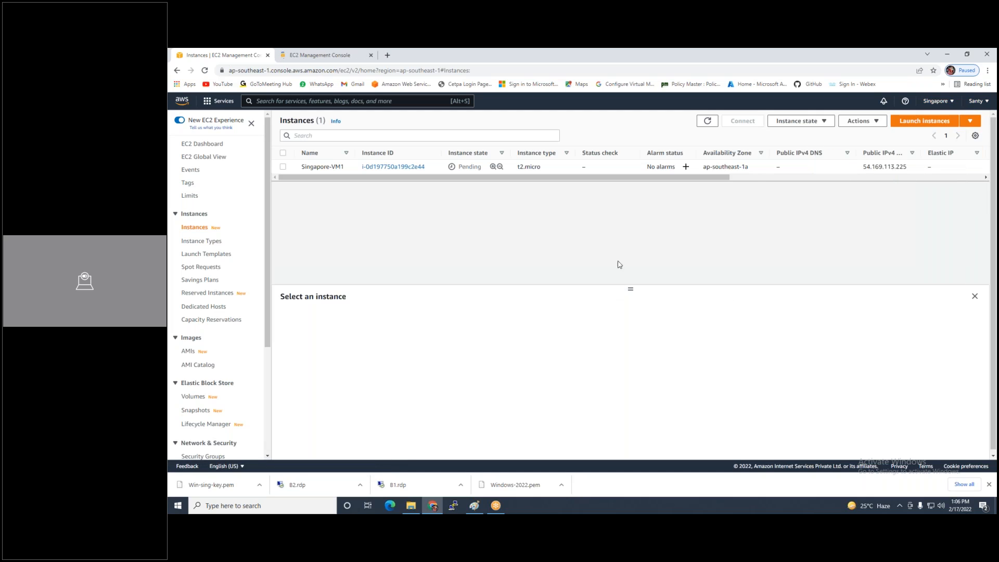
In the Mumbai tab, start a launch with the Windows Server 2012 R2 Base image on t2.micro
click(310, 55)
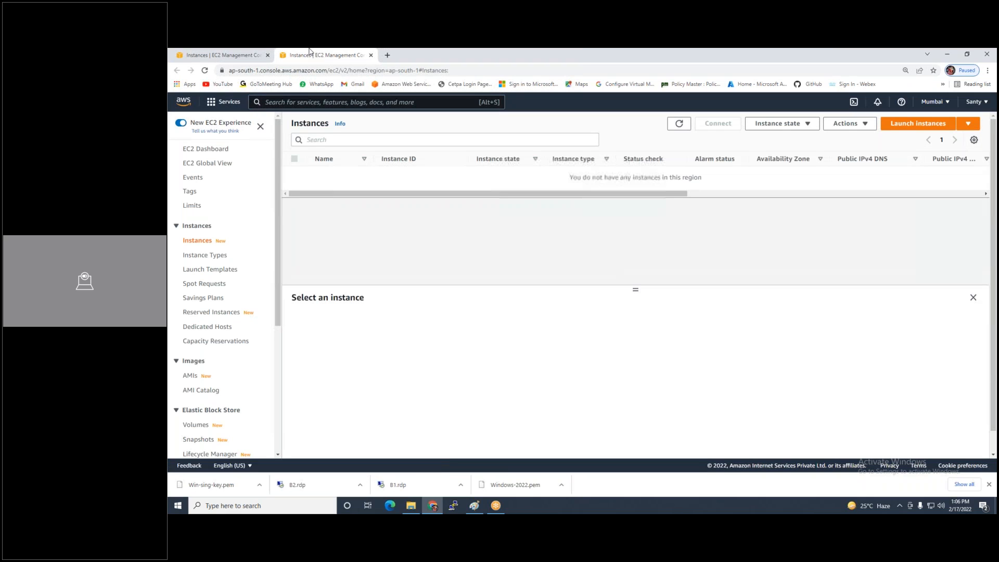
click(848, 65)
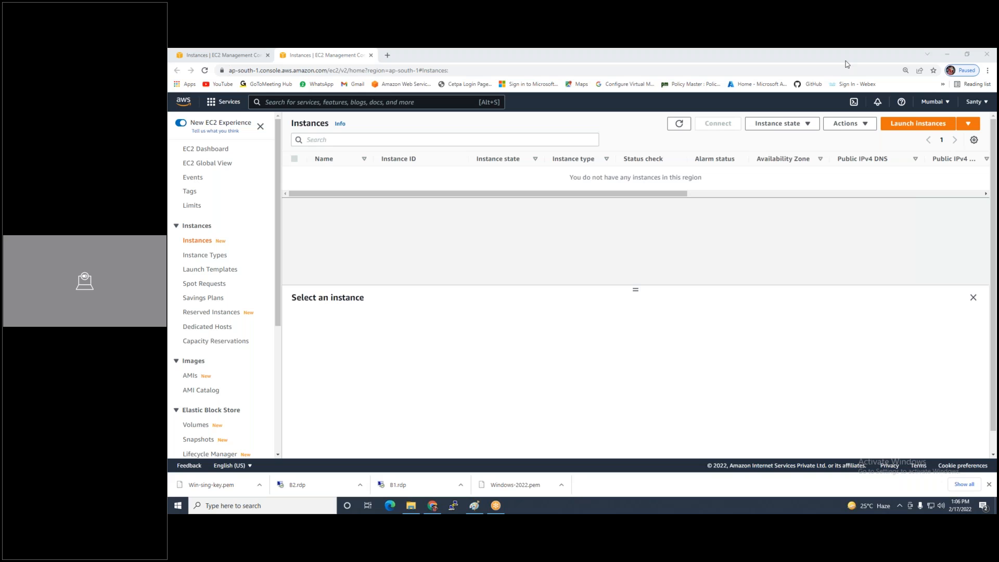
click(918, 128)
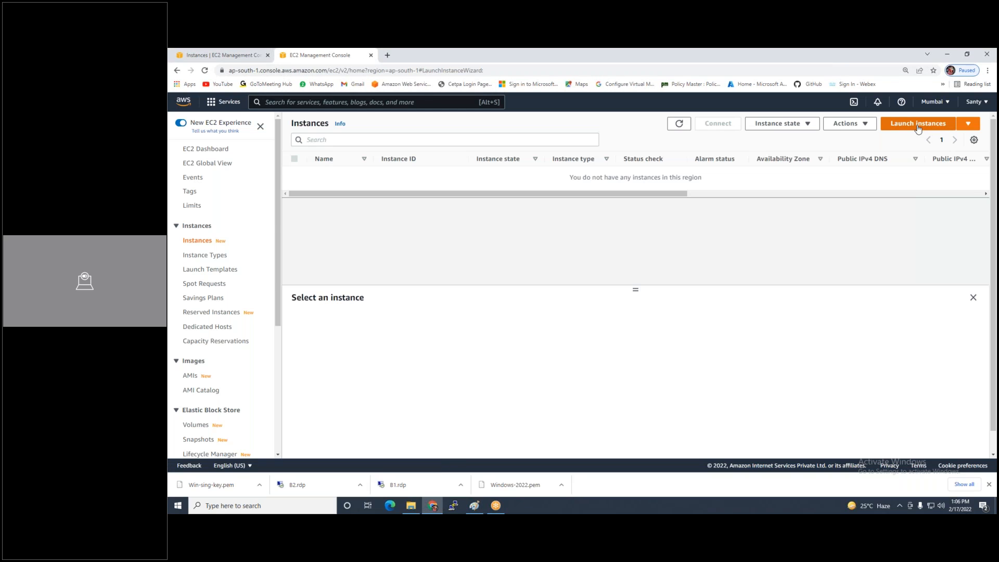
click(271, 241)
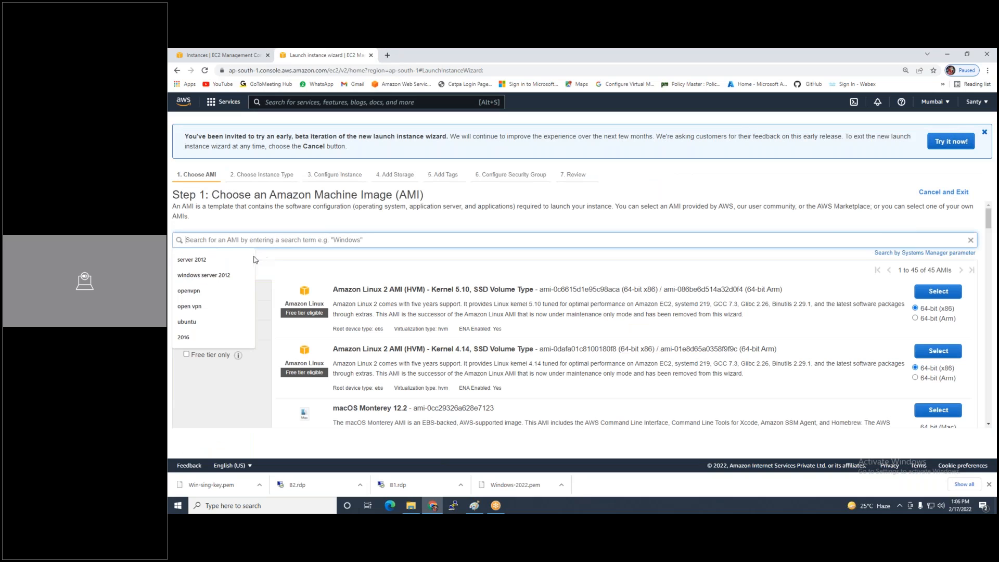
text(server 2012)
key(Return)
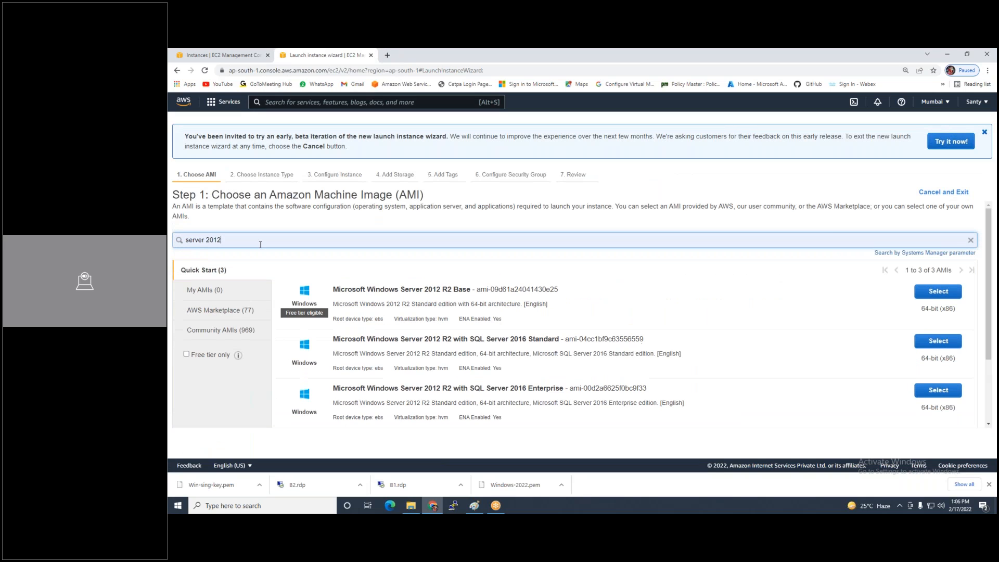
click(919, 294)
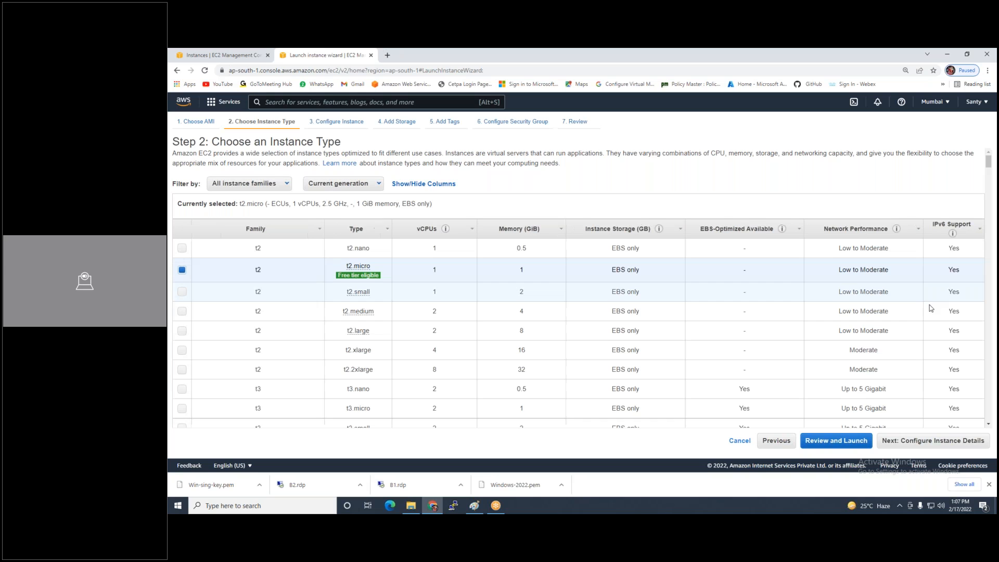
click(897, 451)
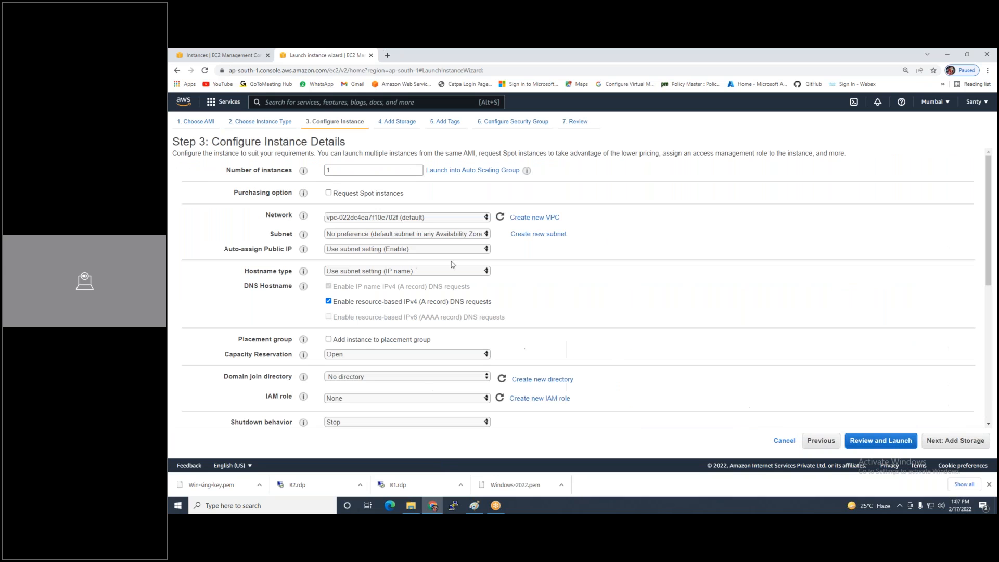
Place the instance in VPC1's VPC1-Sub1-Wan subnet with automatic public IP enabled
click(400, 217)
click(413, 235)
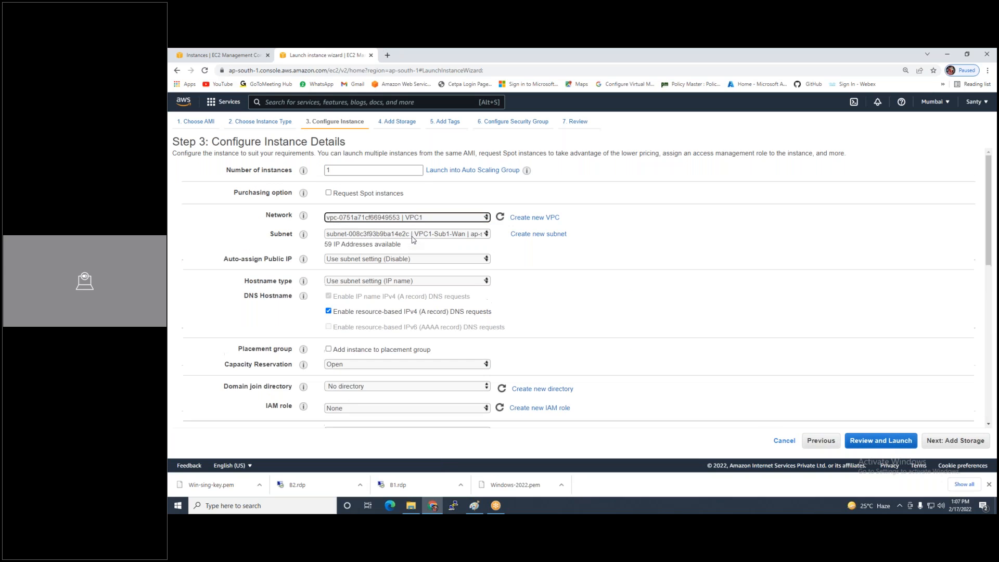
click(413, 236)
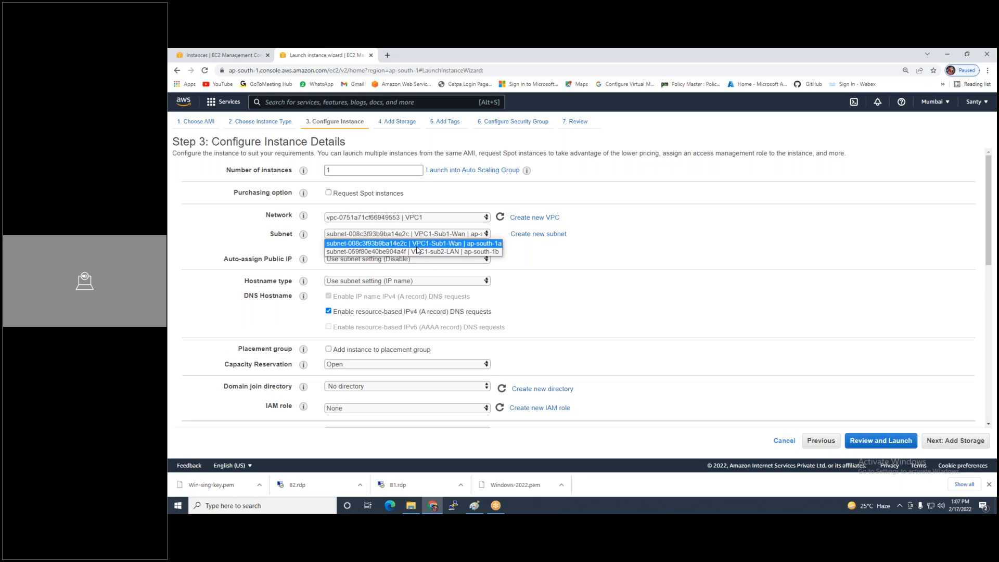
click(439, 244)
click(421, 260)
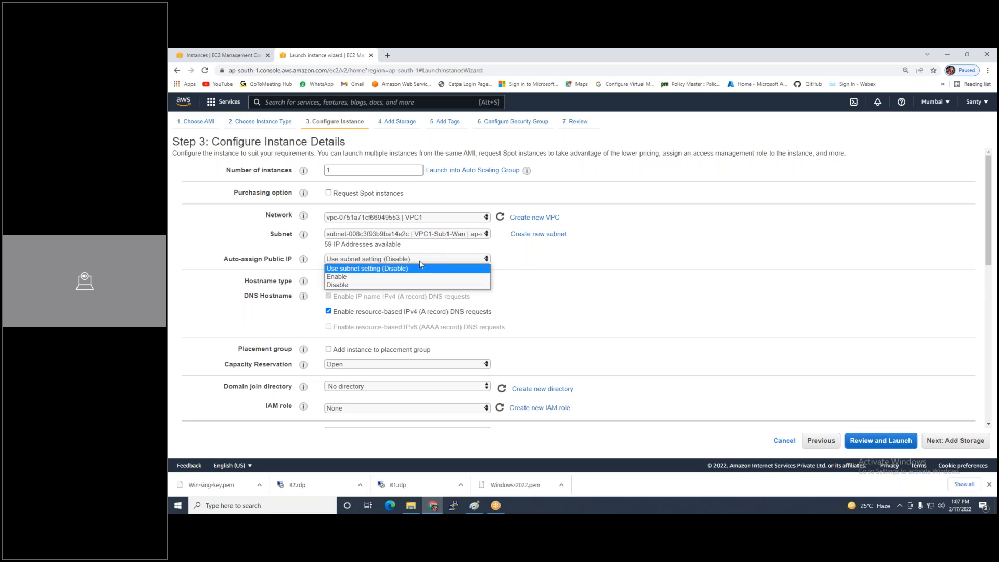
click(396, 277)
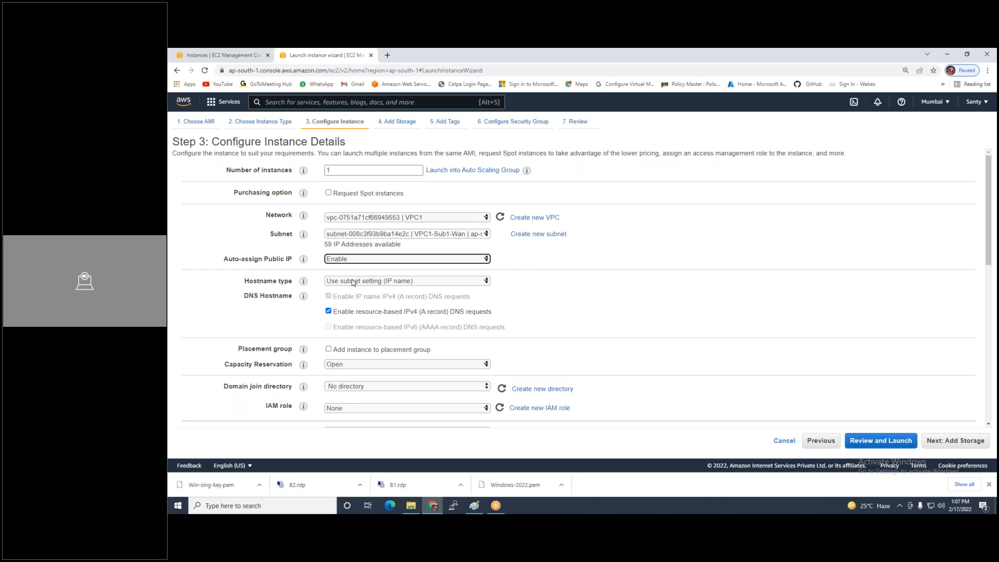
Keep default storage and tag the instance with Name 'VPC1-VM1'
click(944, 441)
click(946, 441)
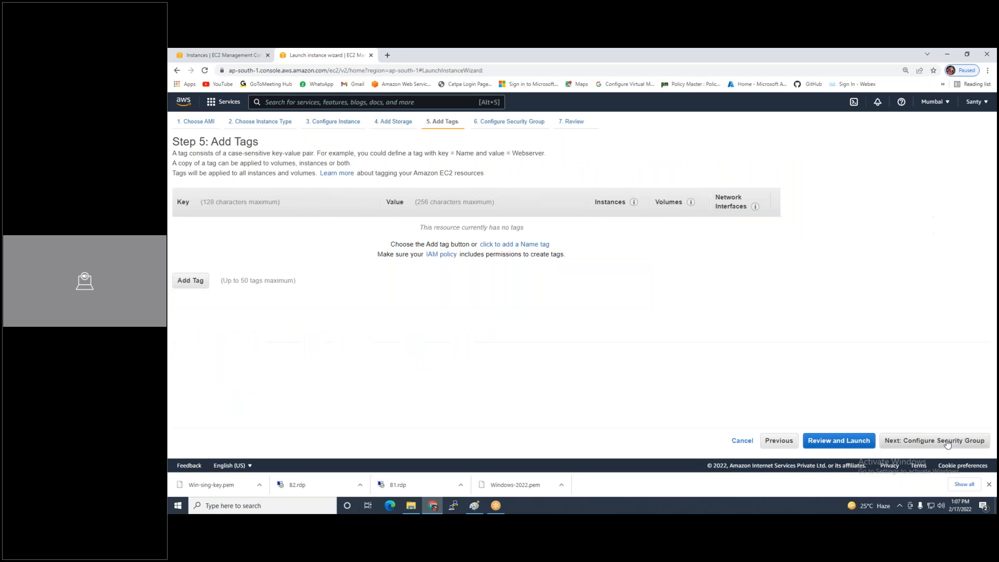
click(535, 246)
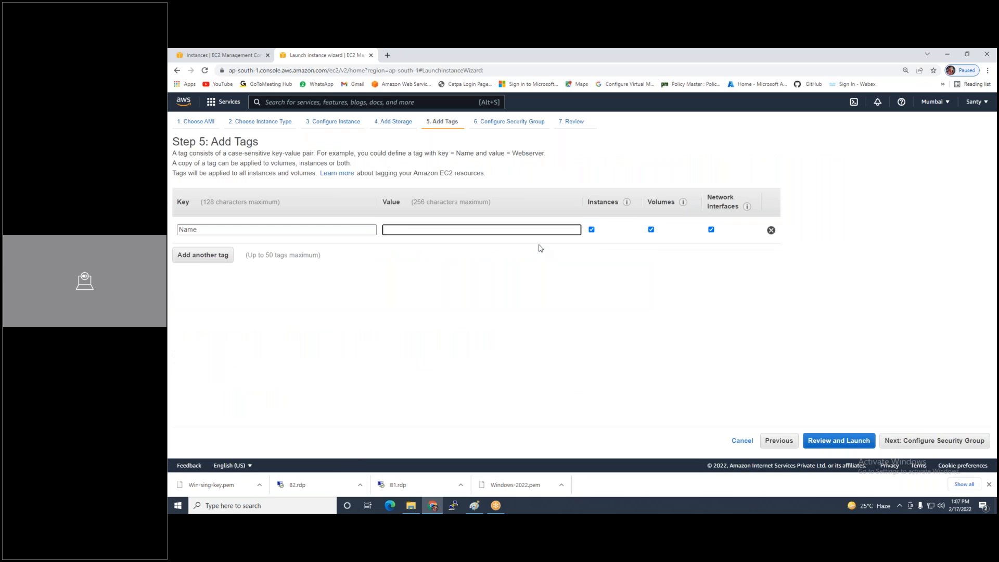
text(VPC1-VM1)
Set the security group rule to All traffic from Anywhere
click(891, 446)
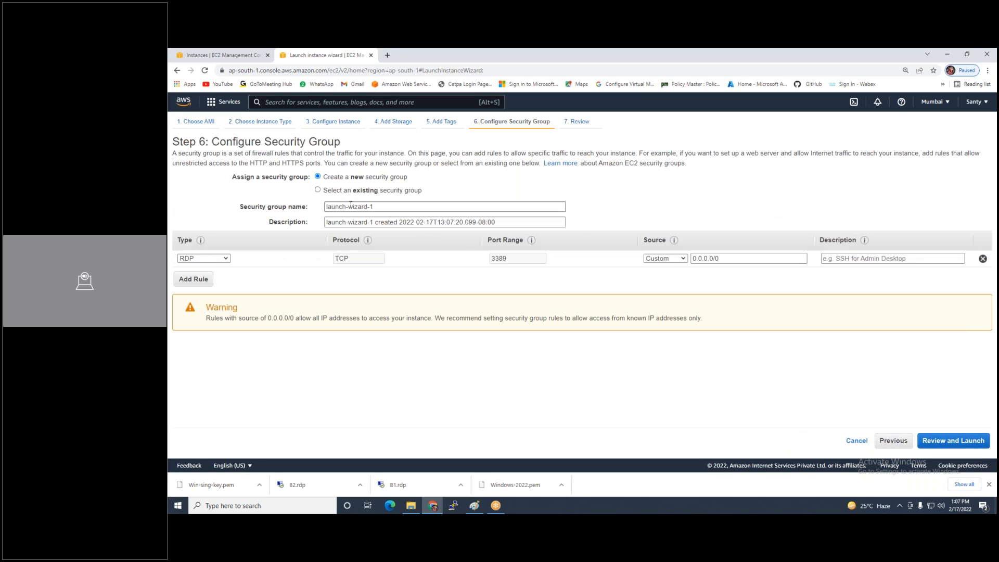
click(201, 258)
click(203, 284)
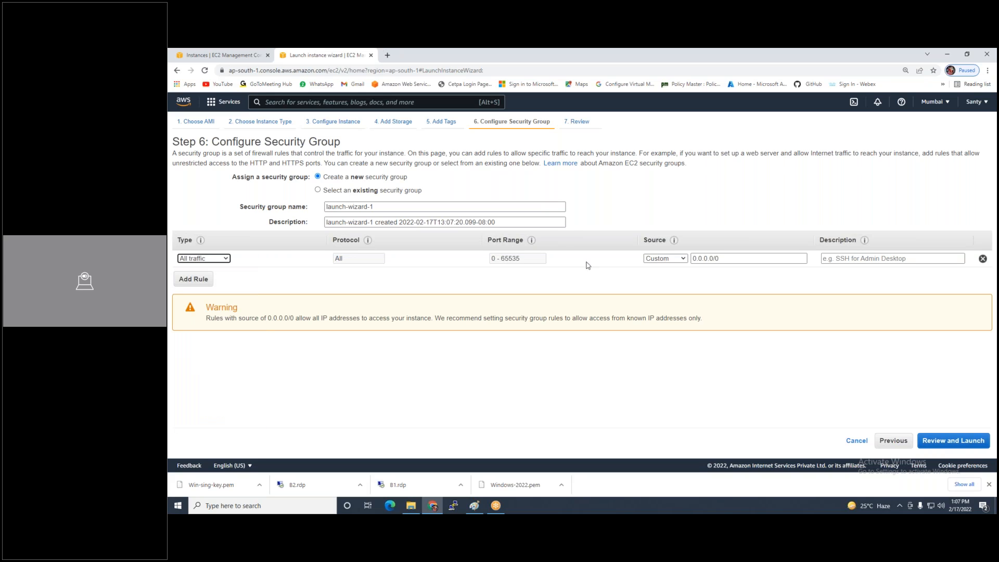
click(665, 258)
click(666, 275)
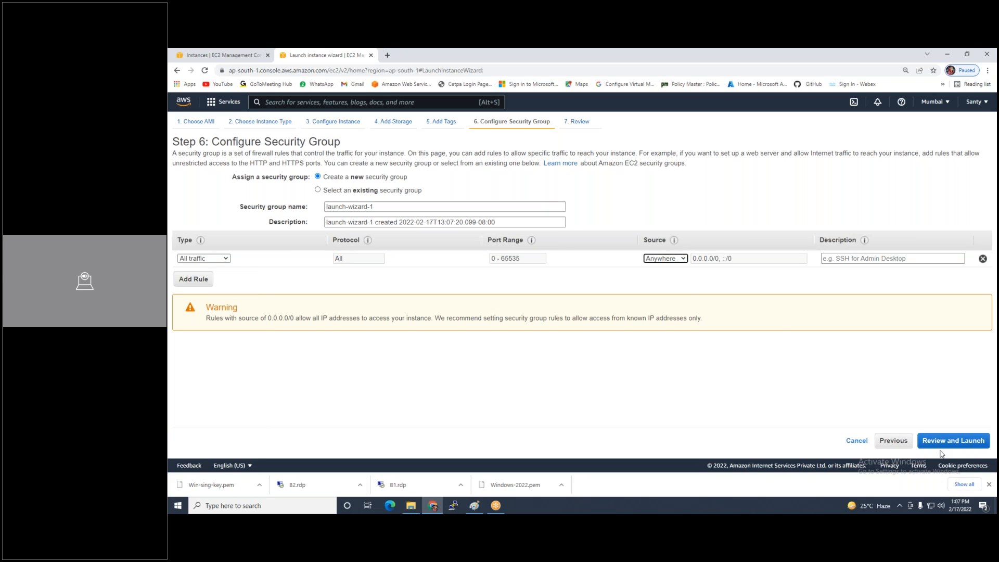
Launch VPC1-VM1 using the existing Windows-2022 key pair
click(950, 443)
click(966, 442)
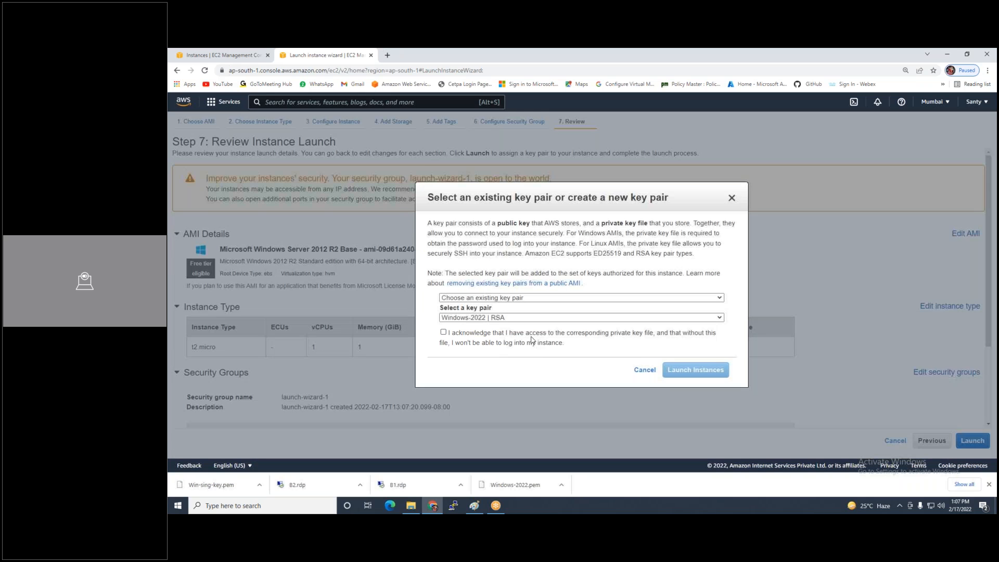
click(443, 332)
click(713, 375)
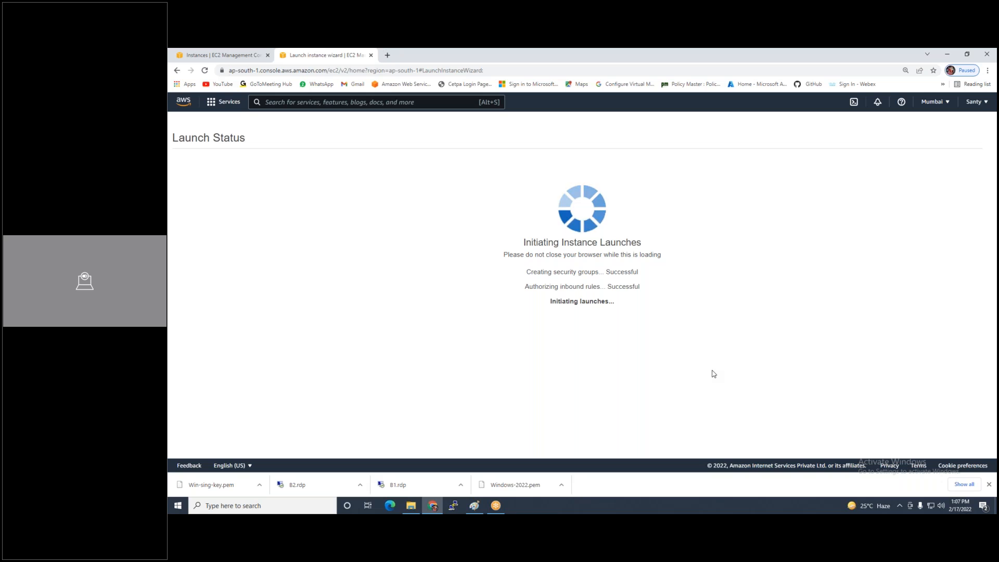
Start another Mumbai launch and choose the Windows Server 2012 R2 Base image from the earlier search
click(960, 442)
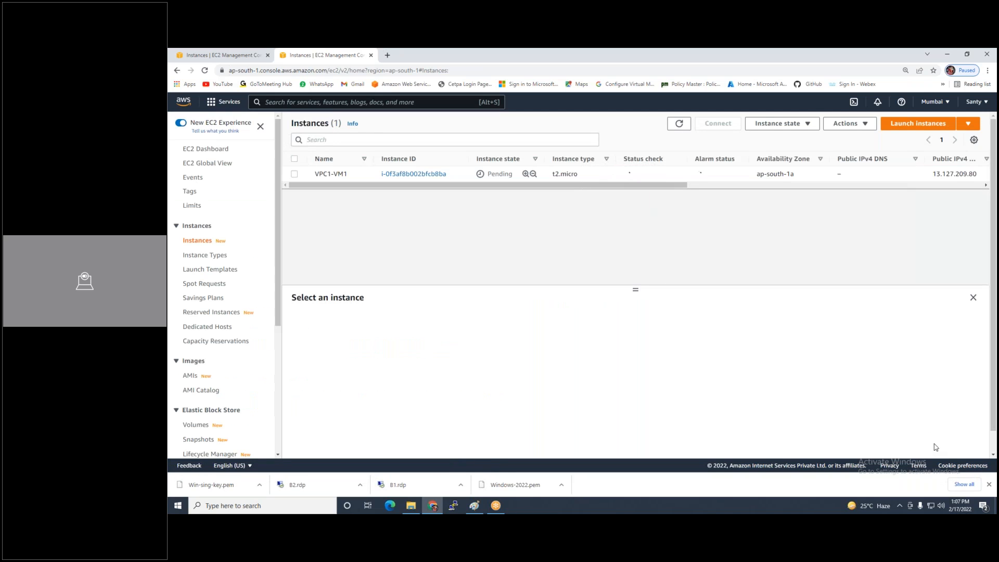
click(923, 128)
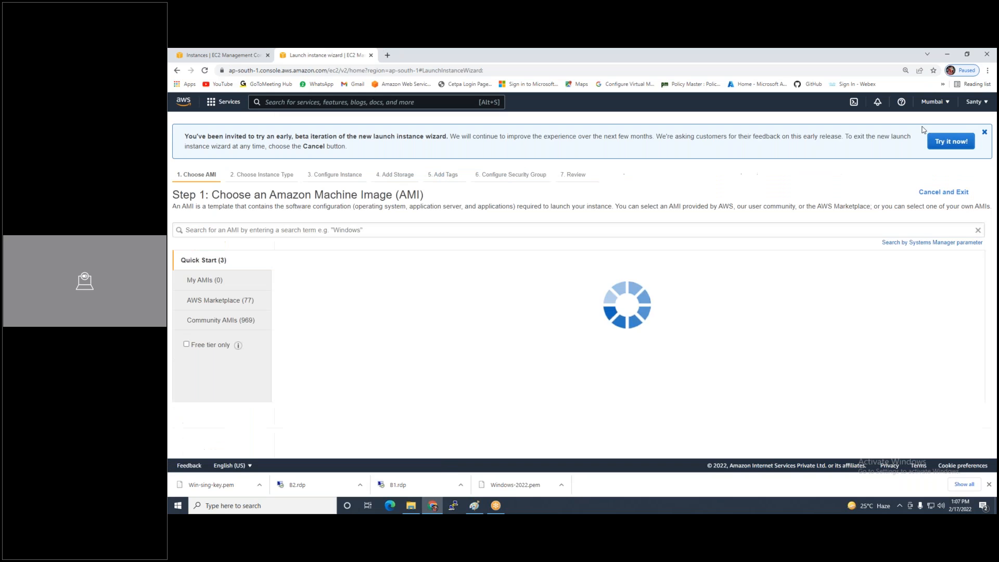
click(259, 240)
key(Down)
key(Down)
key(Return)
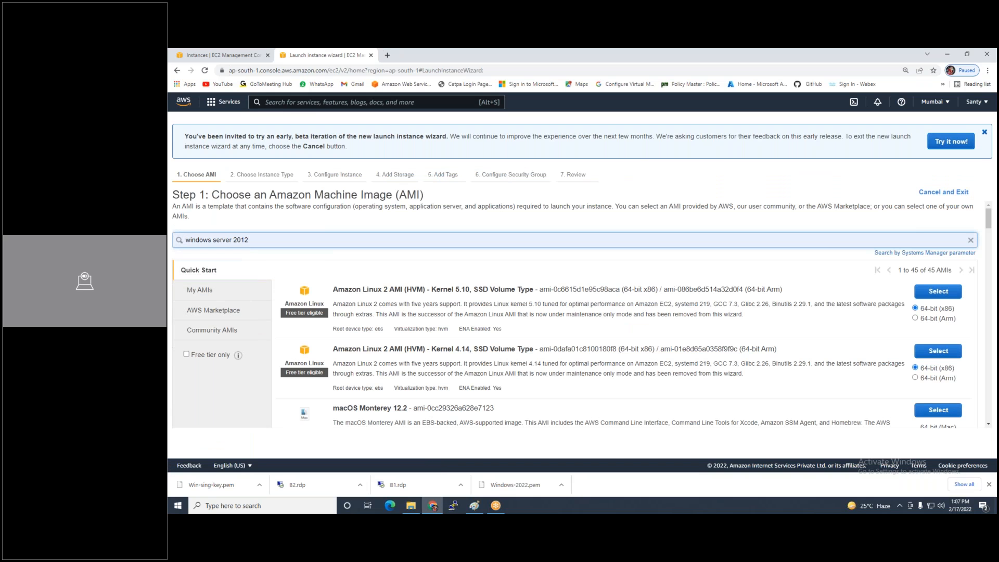
click(937, 311)
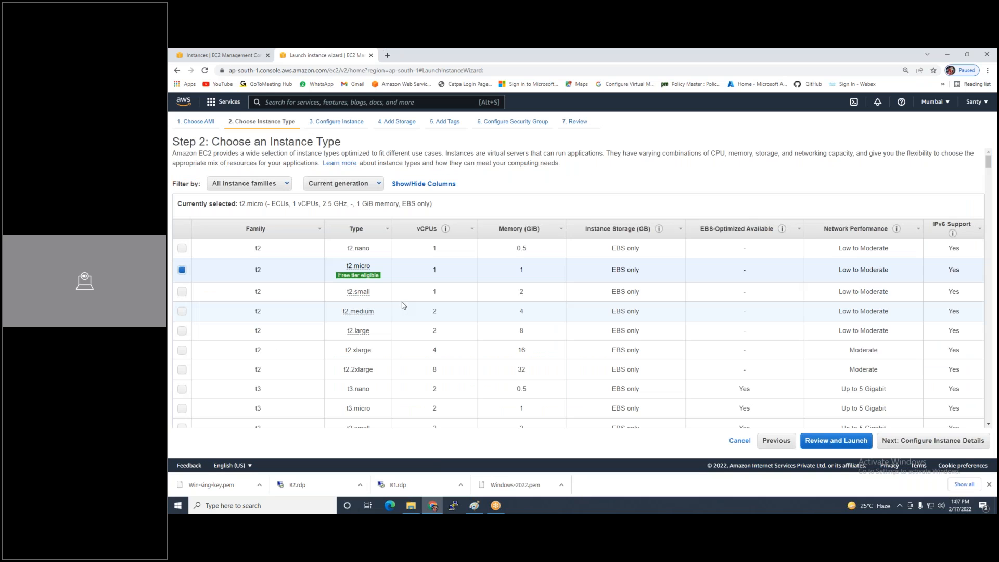
Skip to review, then step back through security group, tags and storage to instance details
mouse_move(358, 275)
click(859, 441)
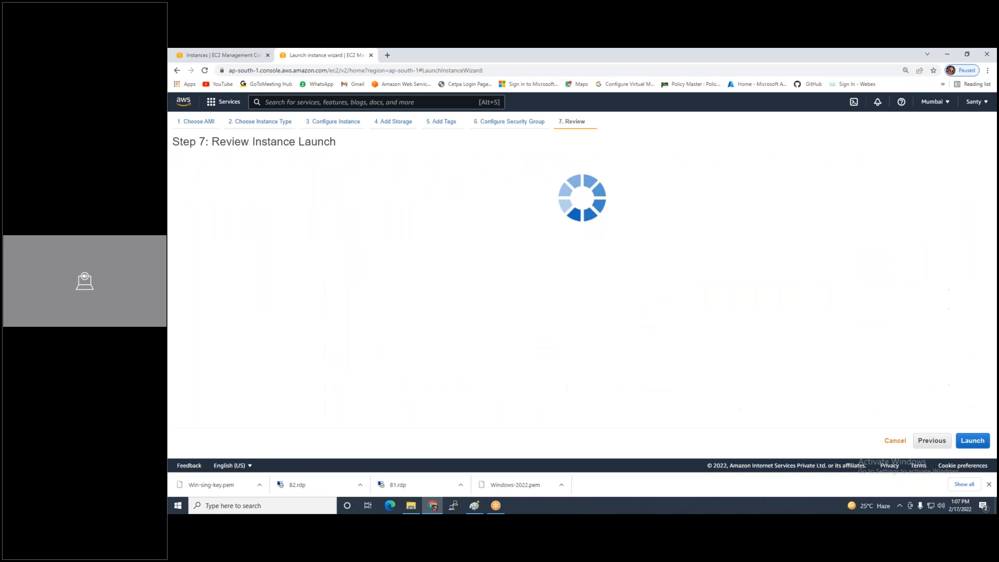
click(930, 441)
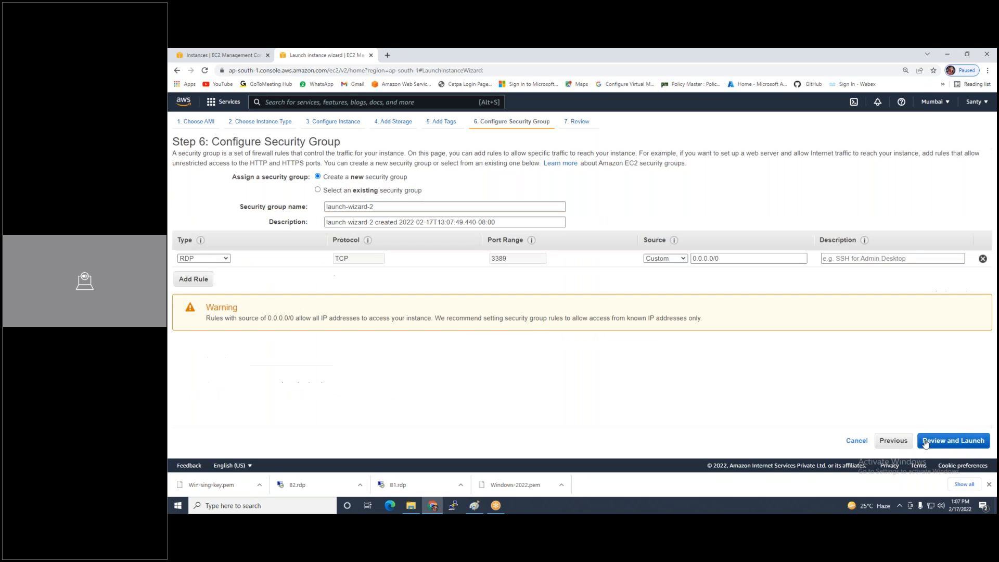
click(886, 447)
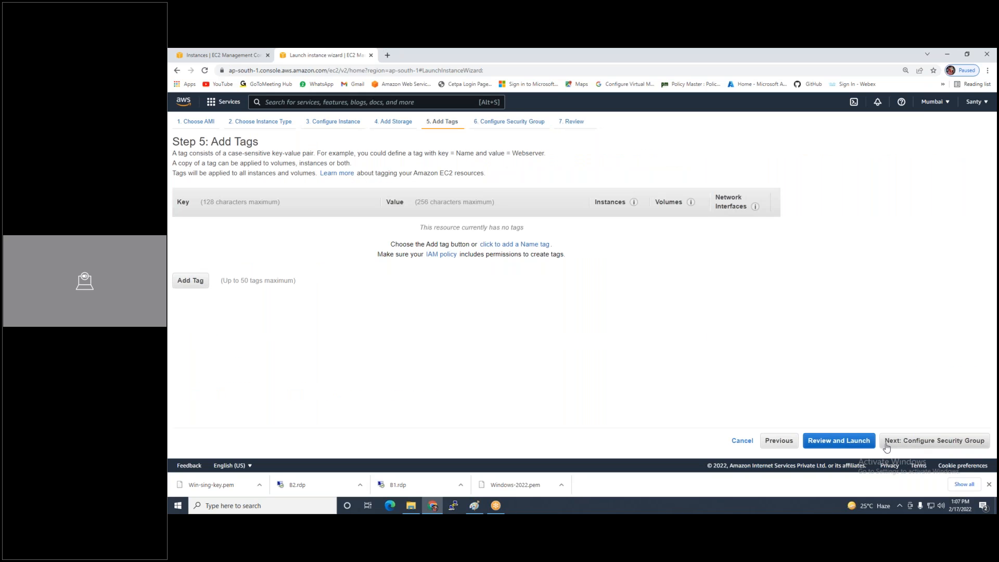
click(779, 444)
click(822, 442)
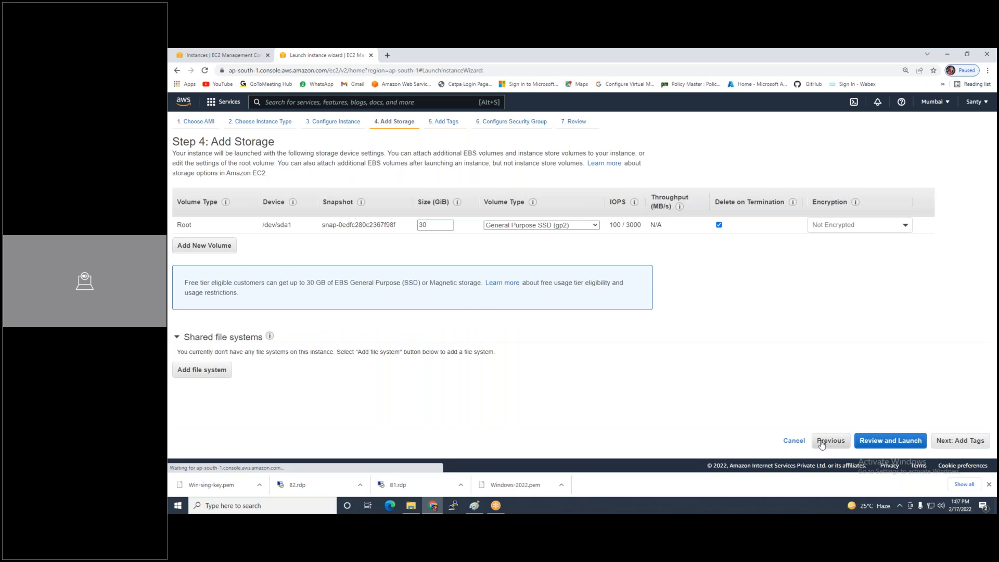
Set the network to VPC1 and the subnet to VPC1-sub2-LAN
click(421, 218)
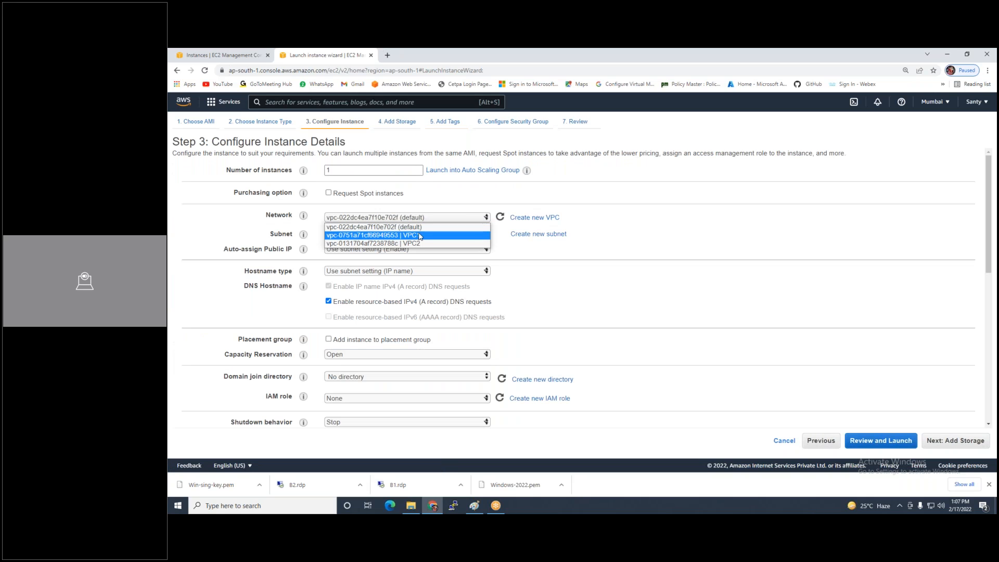
click(420, 235)
click(422, 234)
click(423, 252)
Keep default storage and tag the instance with Name 'VPC1-LAN-Vm2'
click(939, 443)
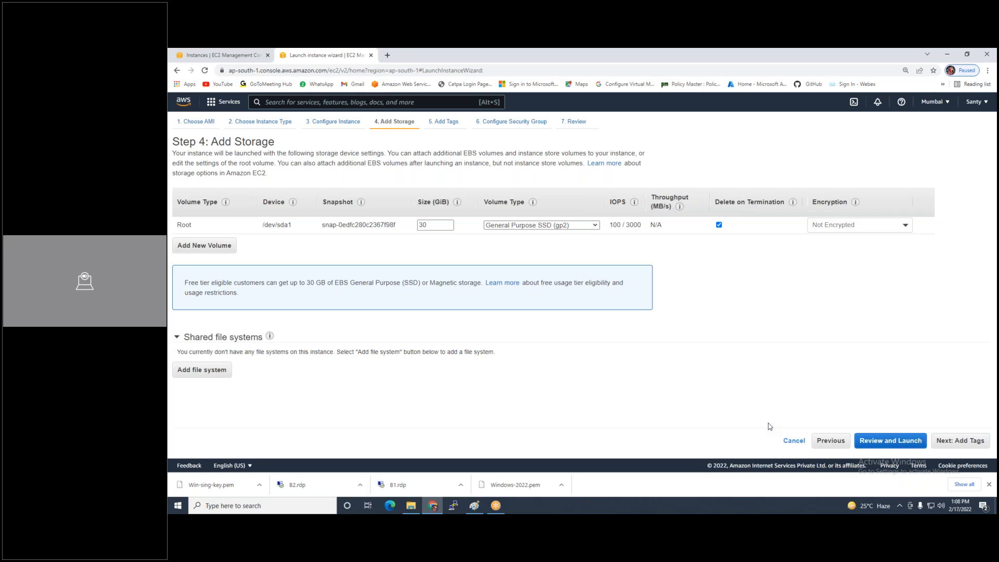
click(941, 441)
click(514, 248)
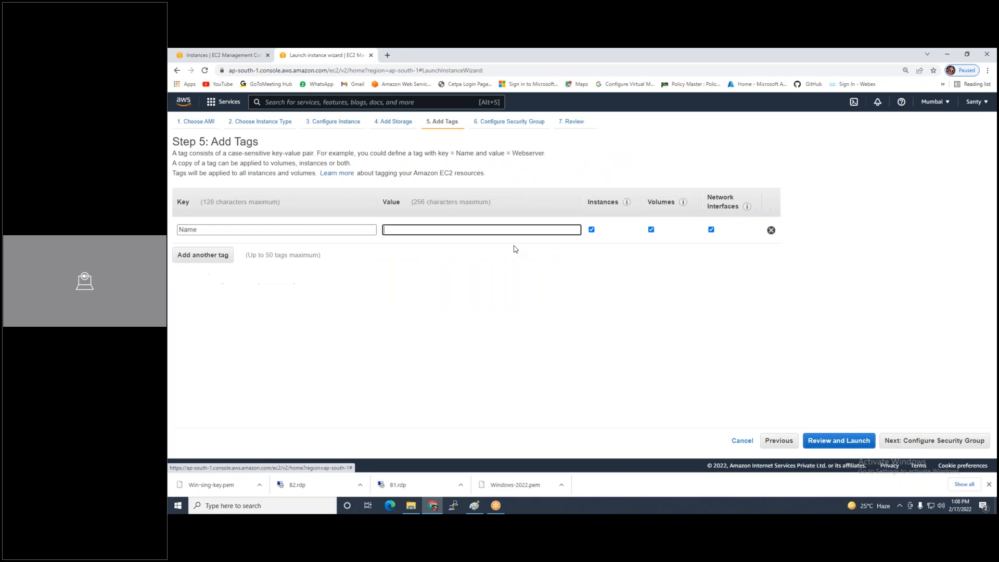
text(VPC)
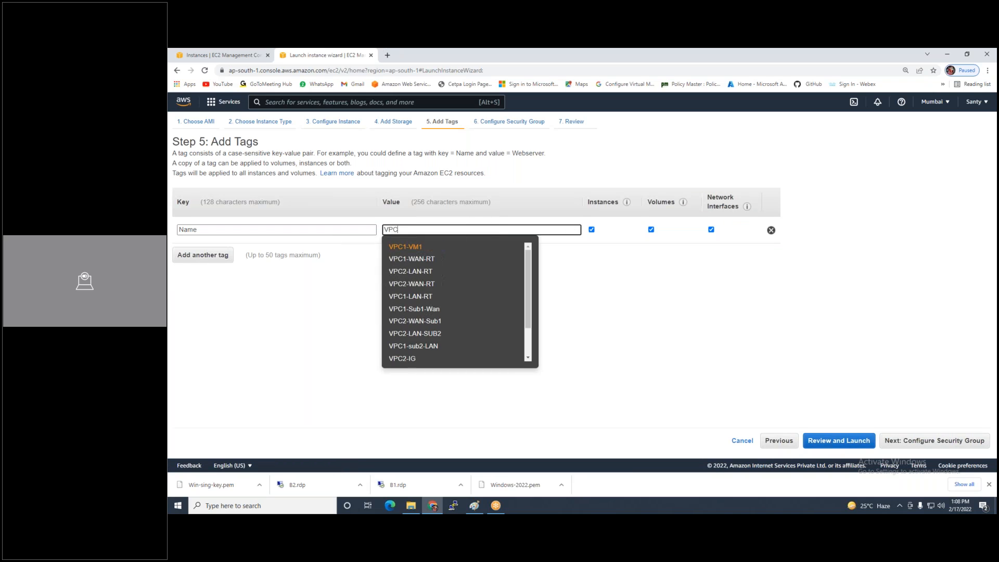
text(1-LAN-)
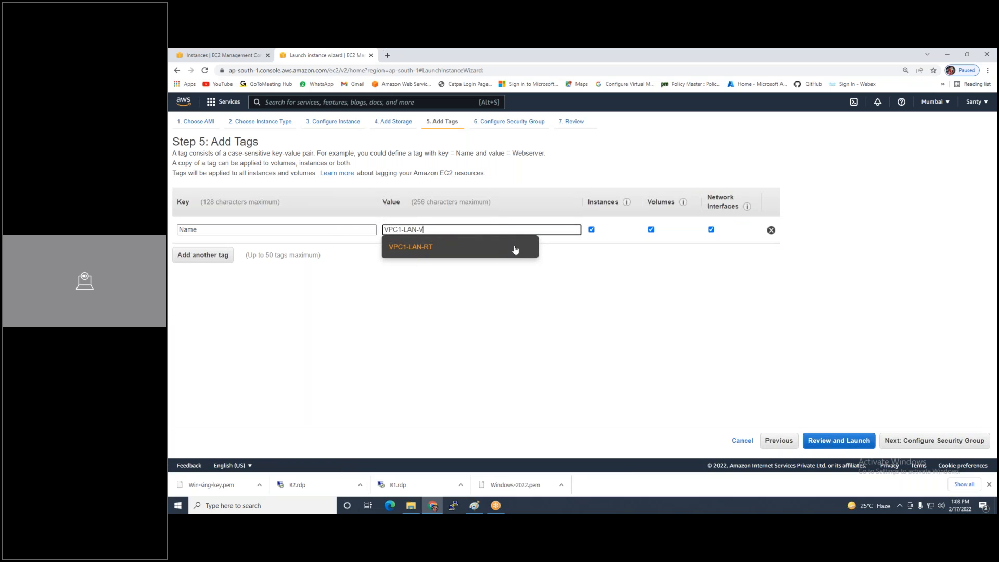
text(Vm2)
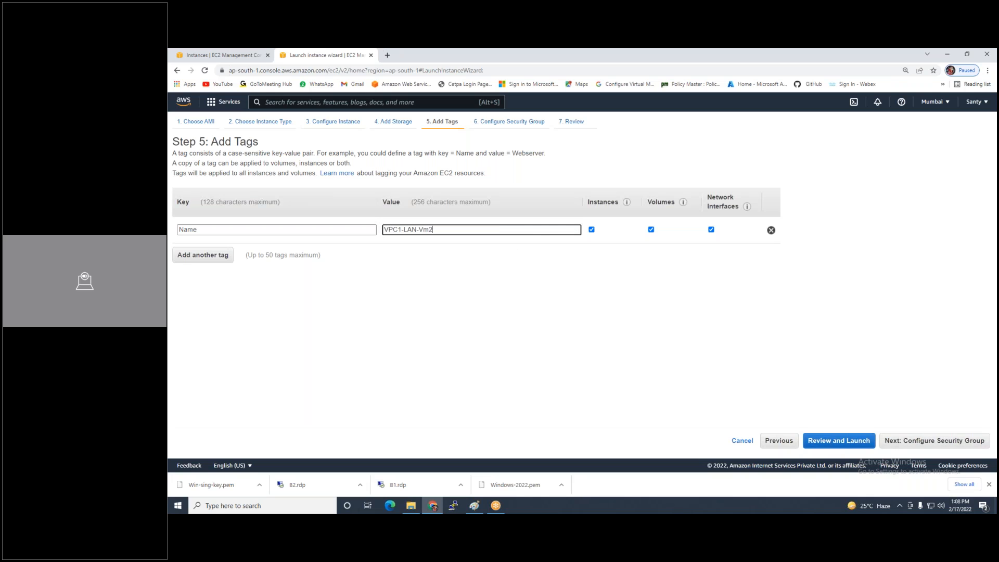
Reuse the existing launch-wizard-1 security group and go to launch review
click(895, 441)
click(349, 193)
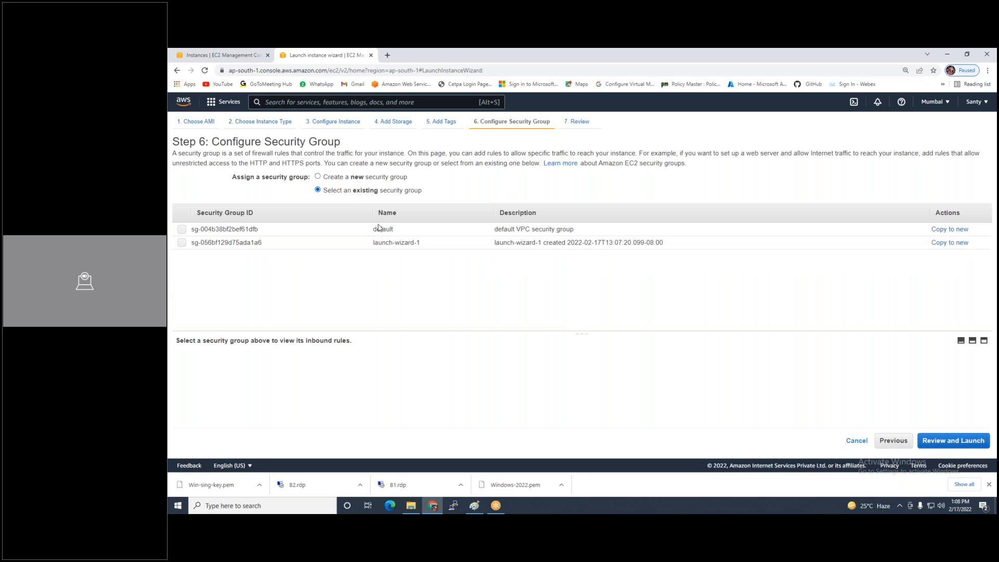
click(401, 242)
click(935, 441)
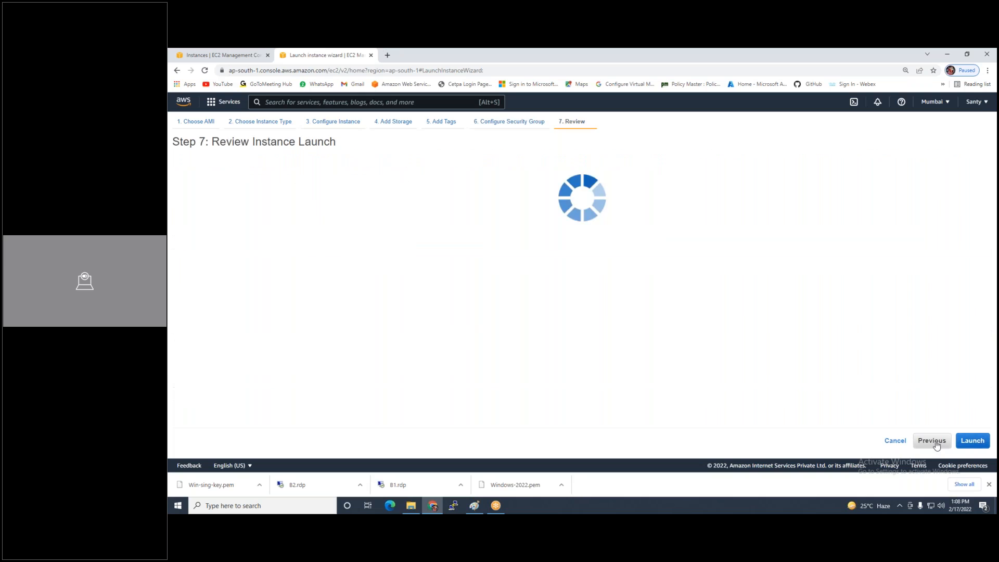
Launch the instance with the Windows-2022 key pair, acknowledging the private key file
click(972, 440)
click(524, 320)
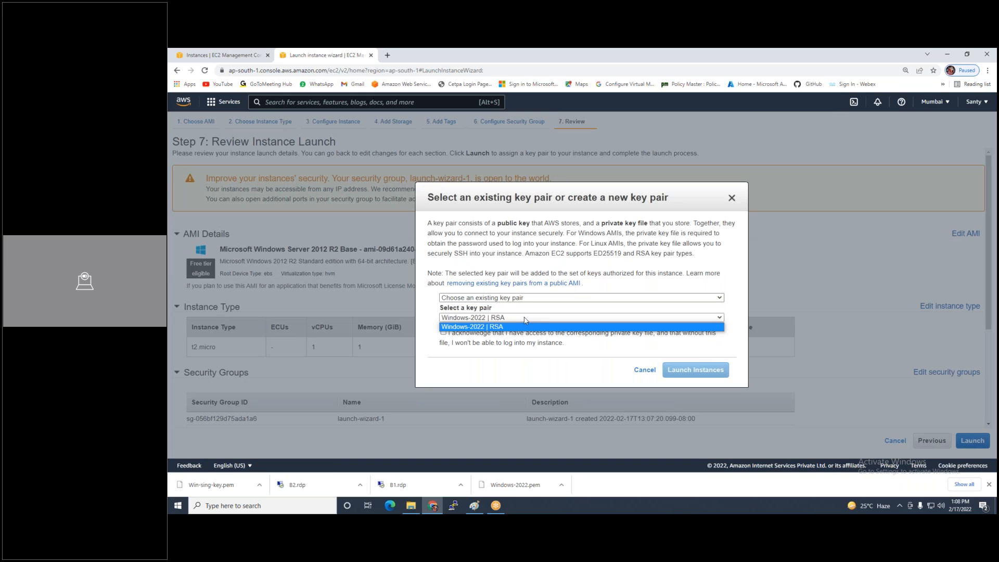
click(491, 330)
click(474, 336)
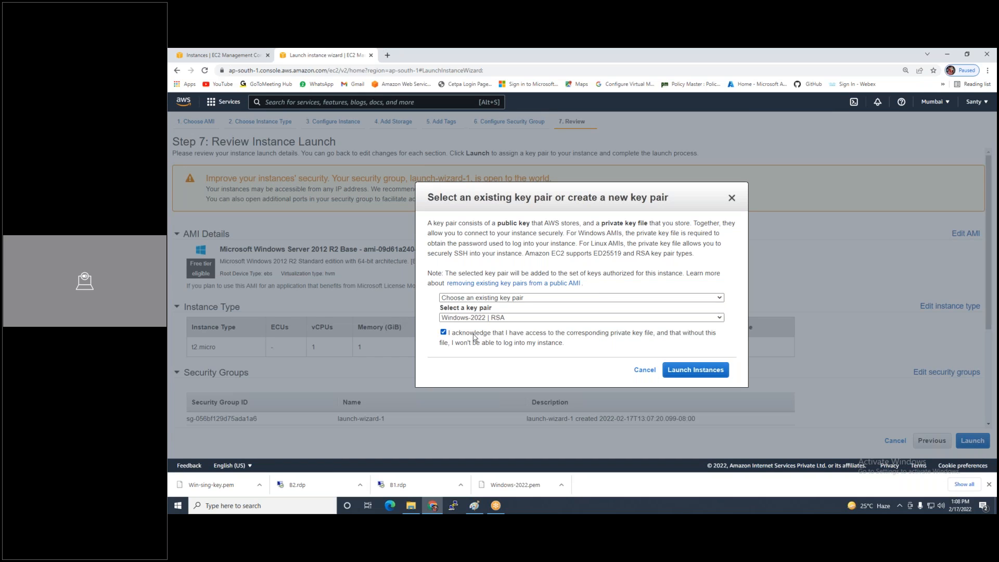
click(699, 374)
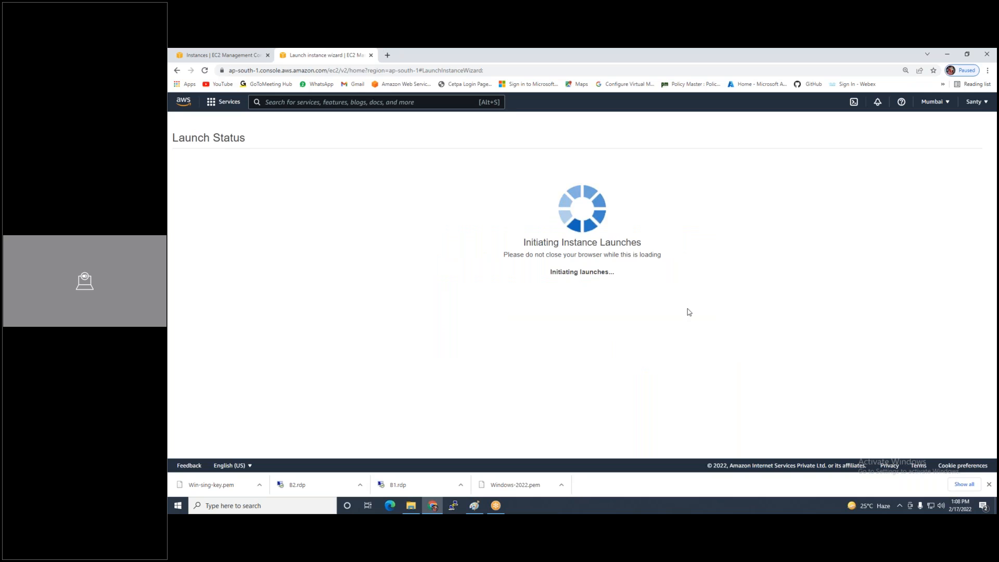
Rename VPC1-VM1 to VPC1-VM1-WAN, widen the Name column, and begin a new launch
click(946, 442)
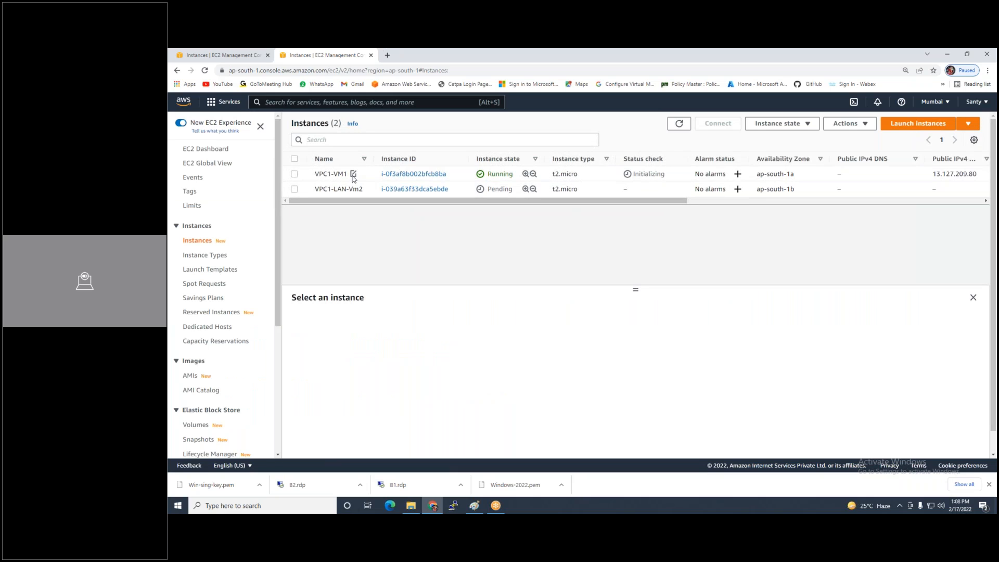
click(353, 175)
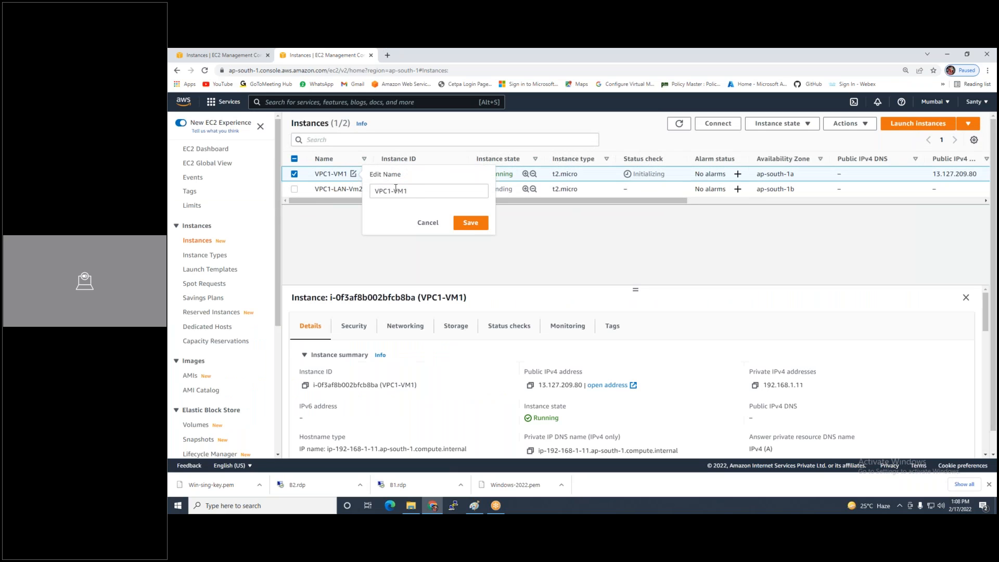
click(425, 191)
text(-WAN)
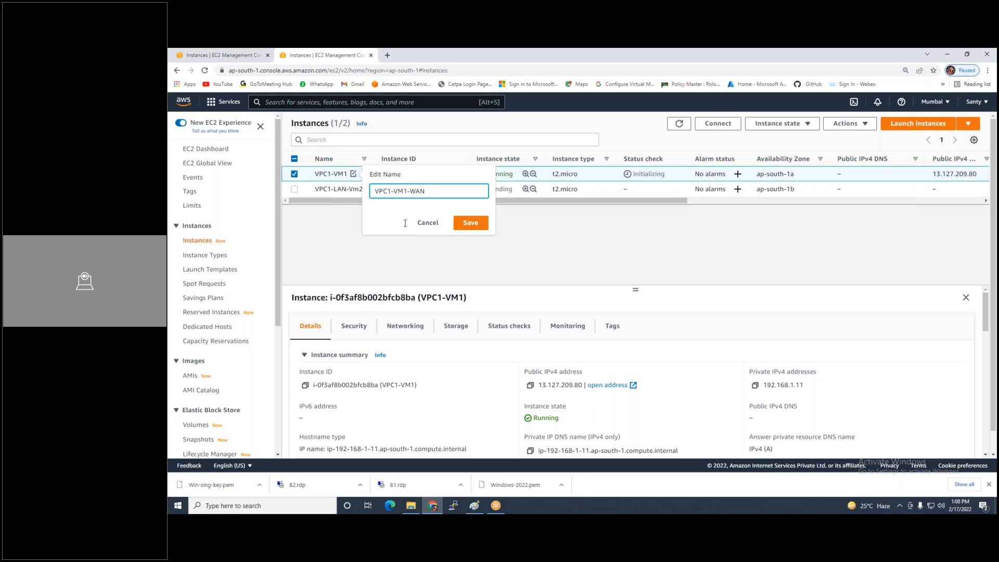
click(471, 222)
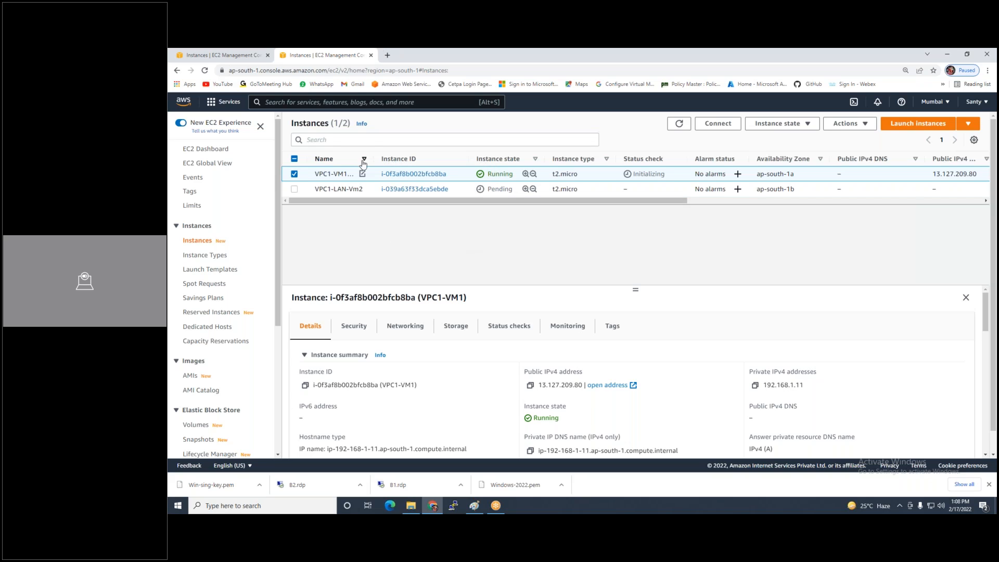
drag(372, 153, 402, 156)
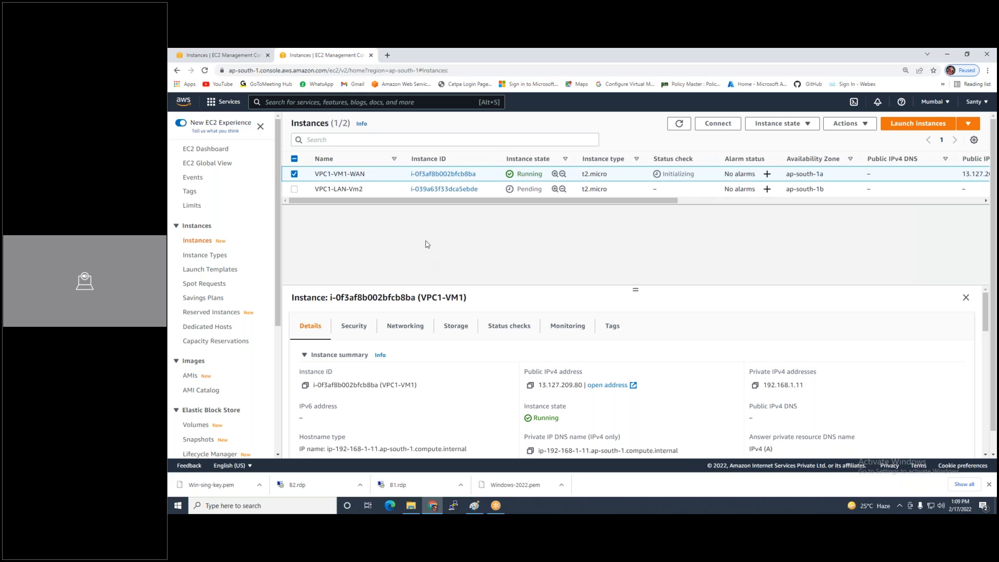
click(914, 127)
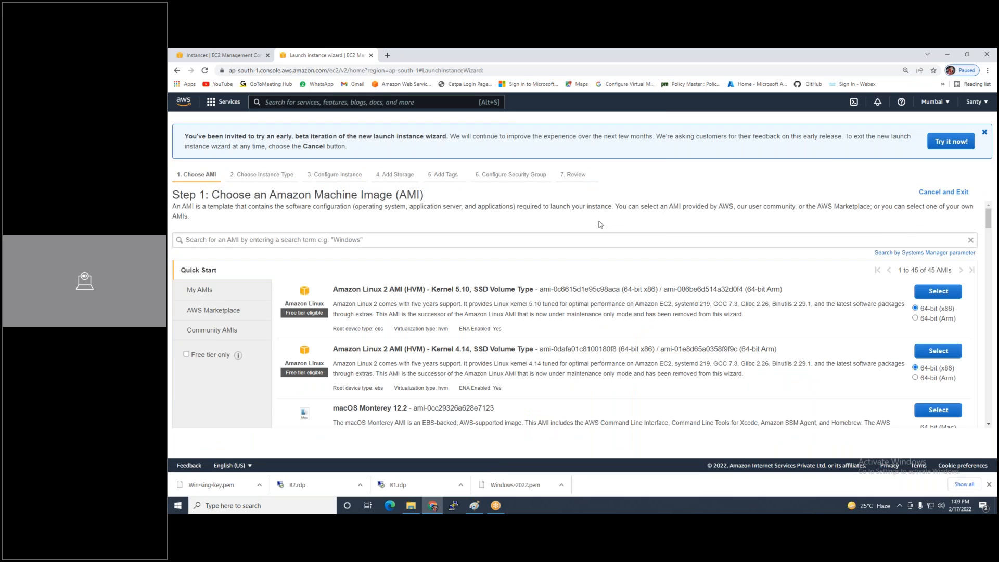
Choose the Windows Server 2012 R2 Base image from the earlier search, keeping t2.micro
click(250, 240)
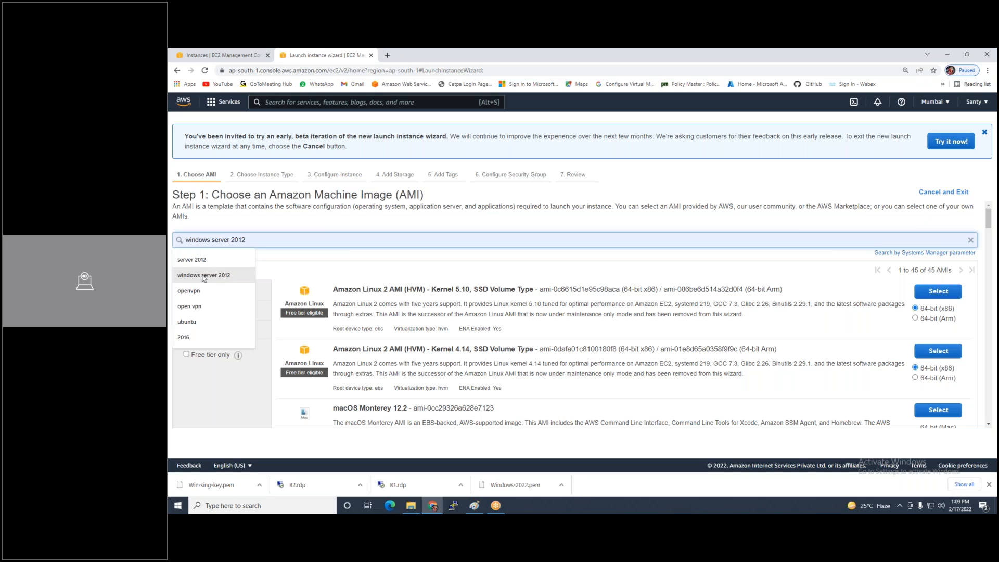
click(204, 275)
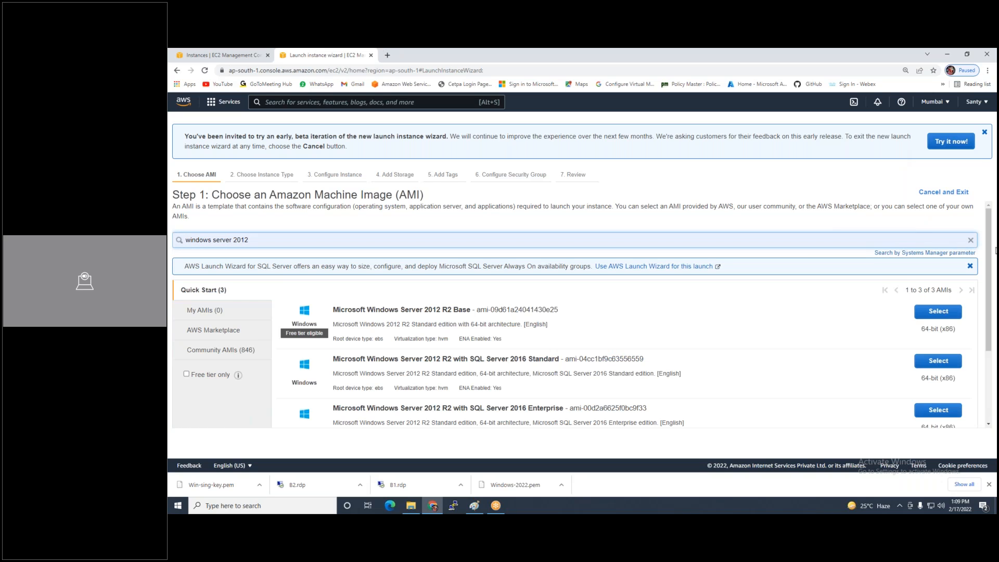
click(929, 319)
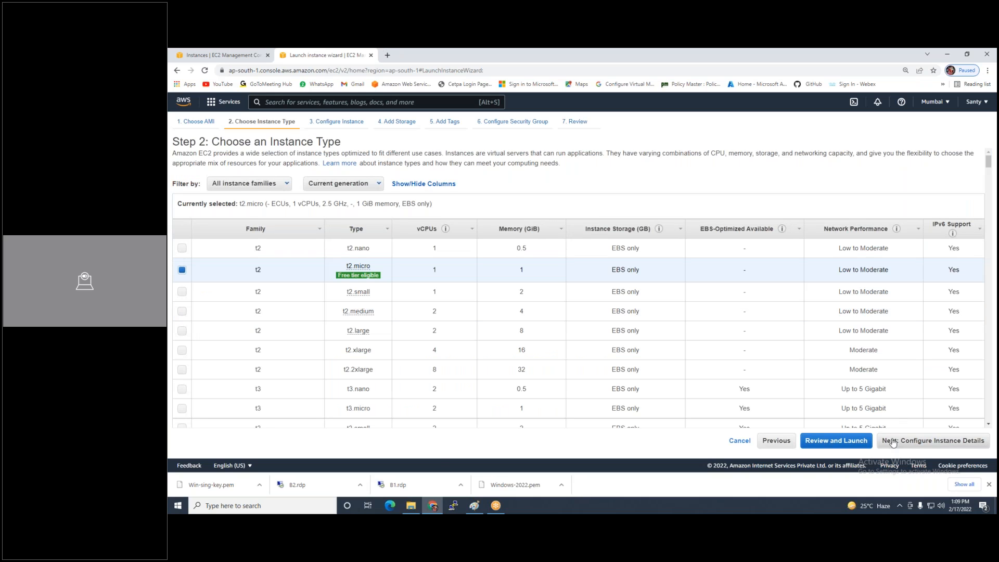
click(893, 442)
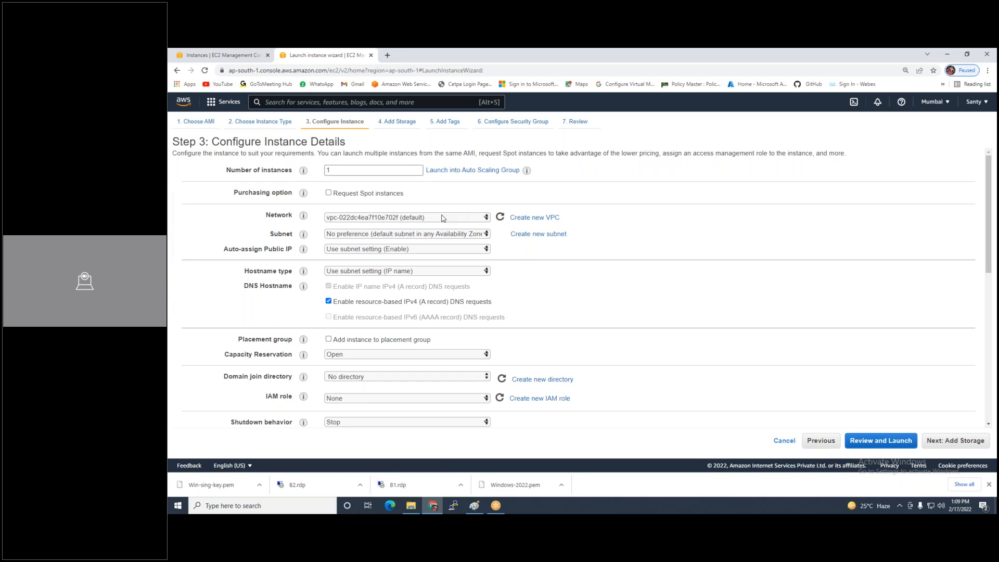
Set the network to VPC2, settling on the VPC2-LAN-SUB2 subnet after trying VPC2-WAN-Sub1
click(443, 217)
click(443, 243)
click(443, 235)
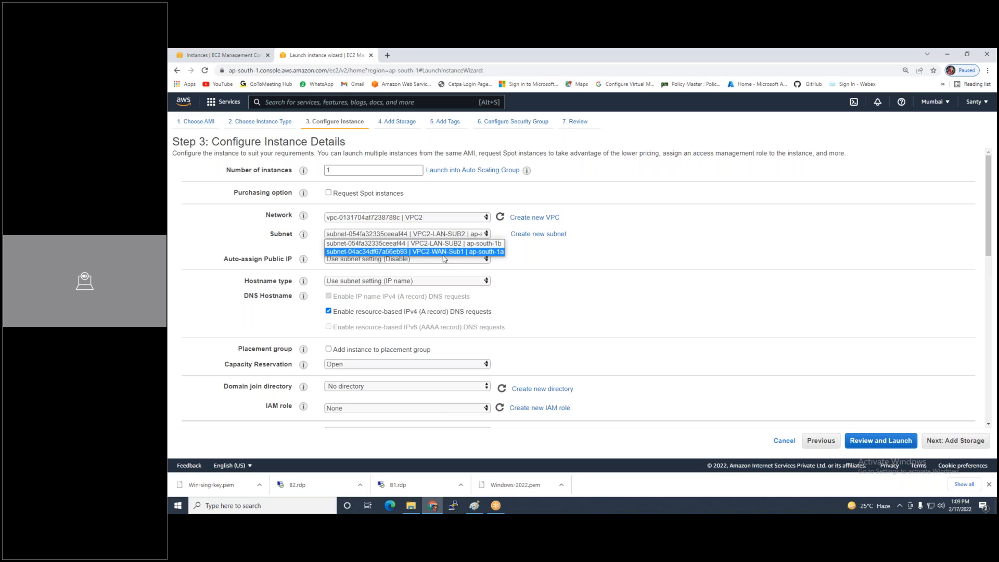
click(447, 252)
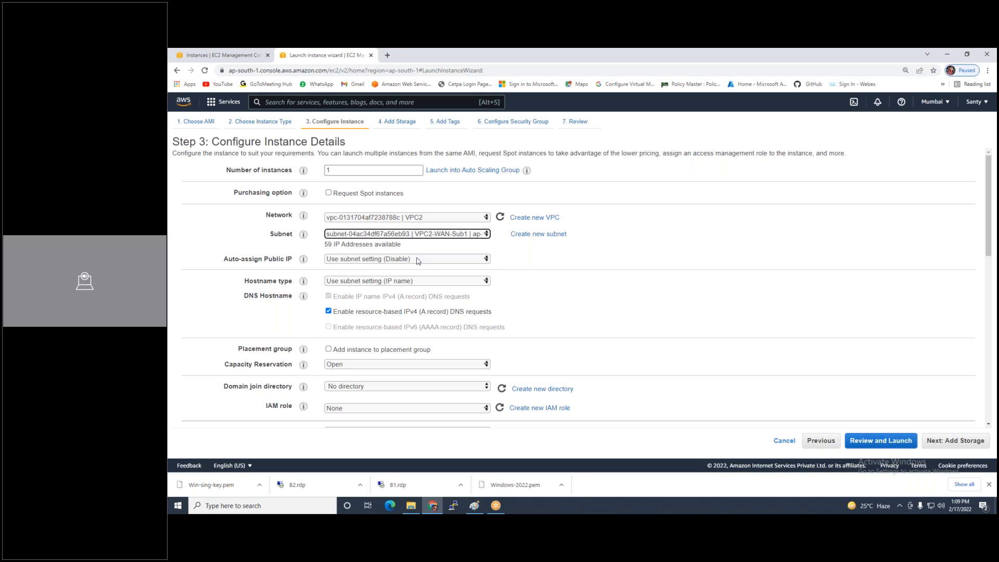
click(421, 259)
click(420, 268)
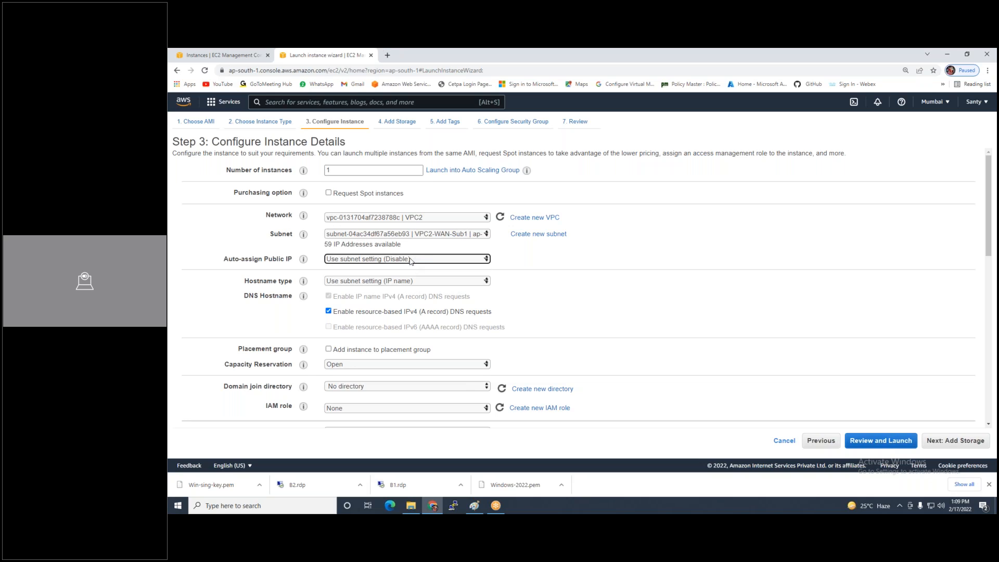
click(432, 235)
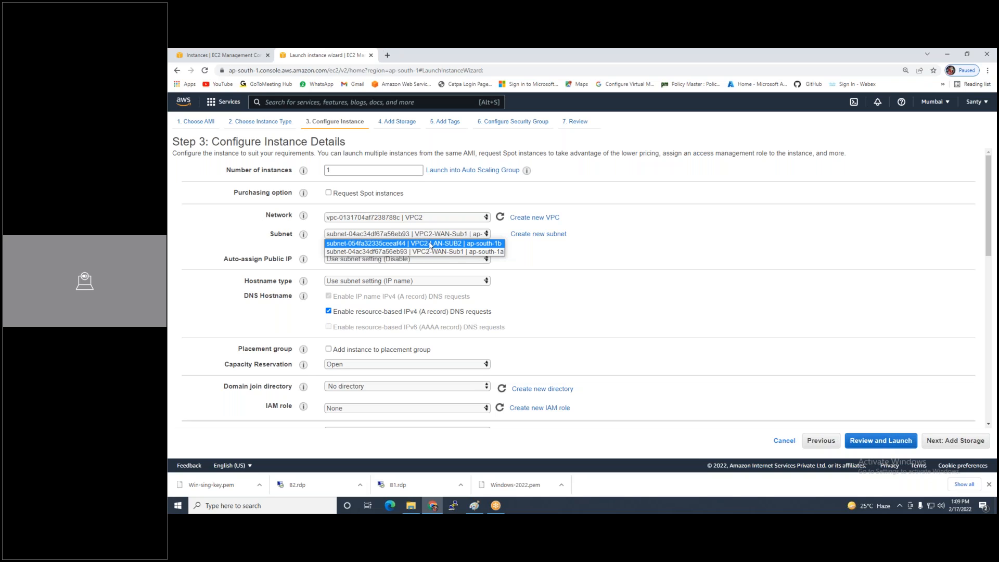
click(429, 243)
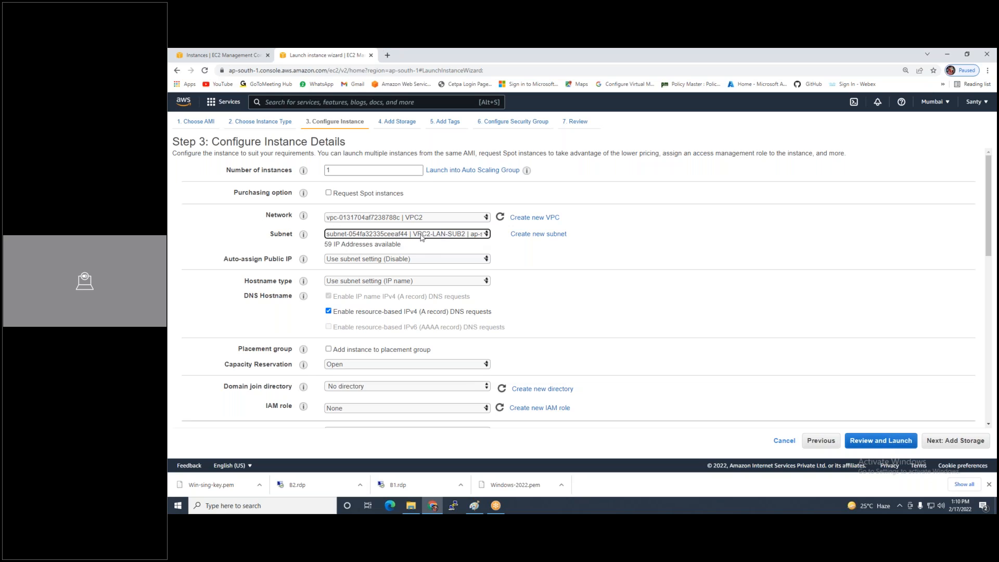
Place the new instance in the VPC2-WAN-Sub1 subnet and move on to the 30 GiB gp2 storage step
click(429, 235)
click(957, 446)
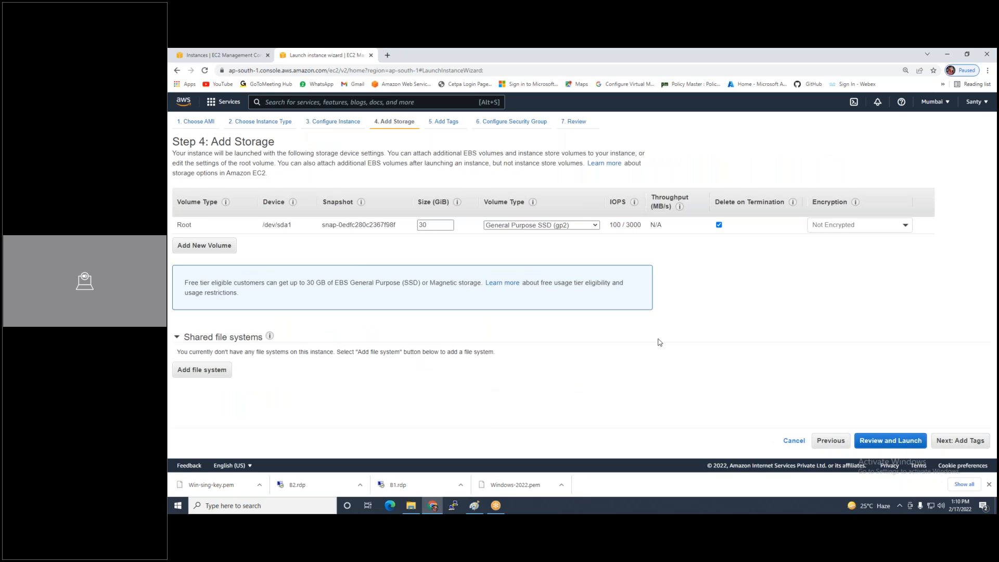
Add a Name tag 'VPC2-WAN-VM3' to the instance
click(960, 442)
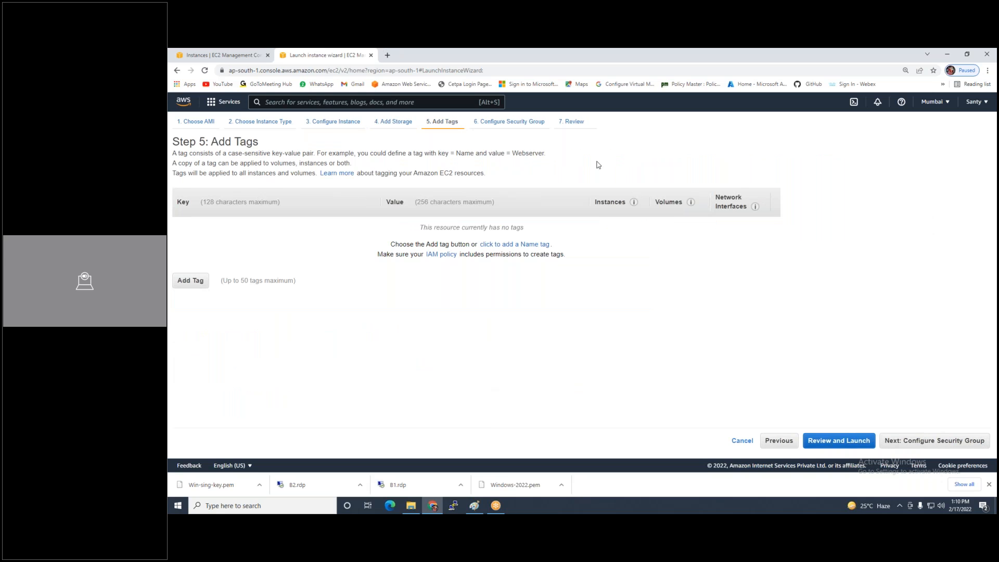
click(504, 244)
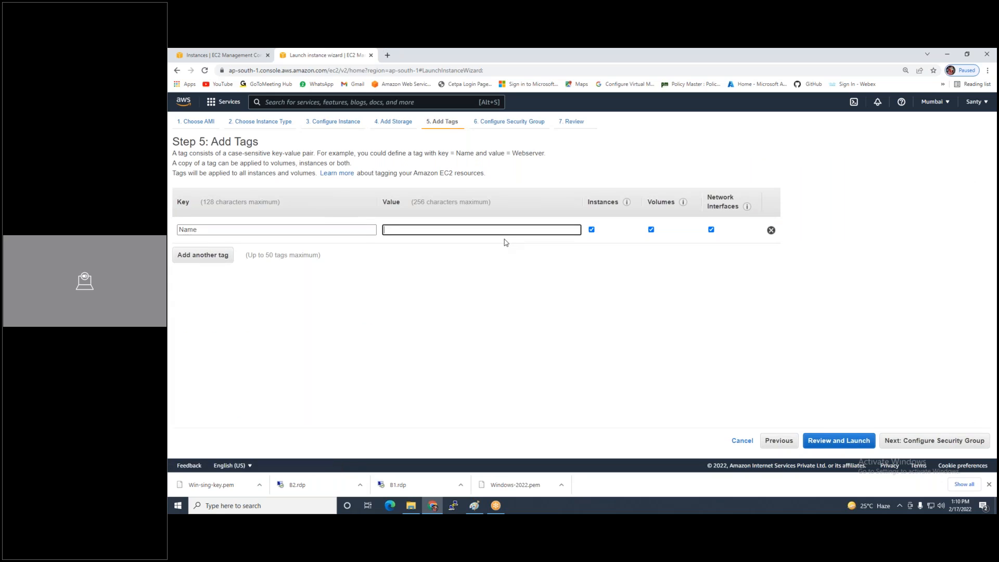
text(VPC2)
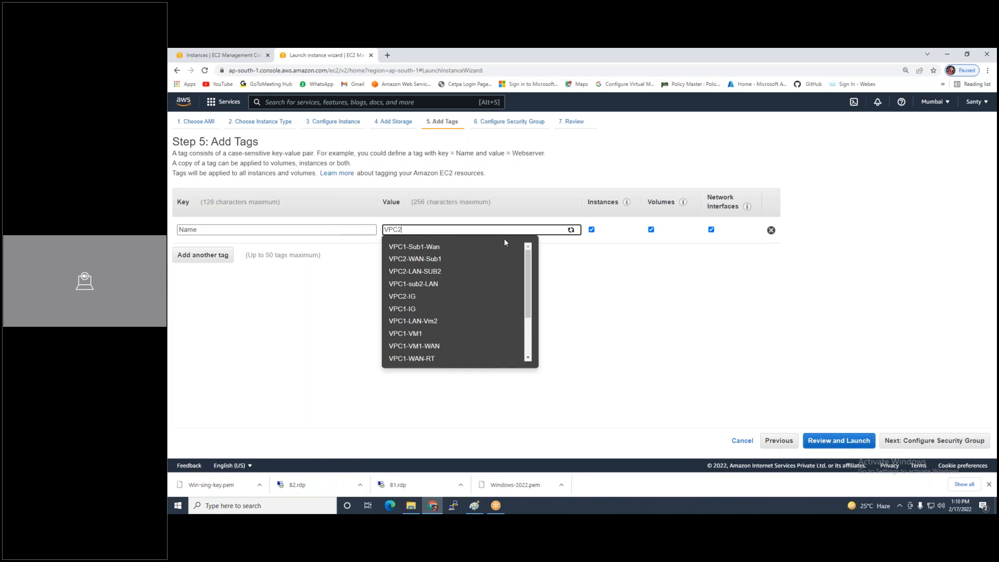
text(-WAM)
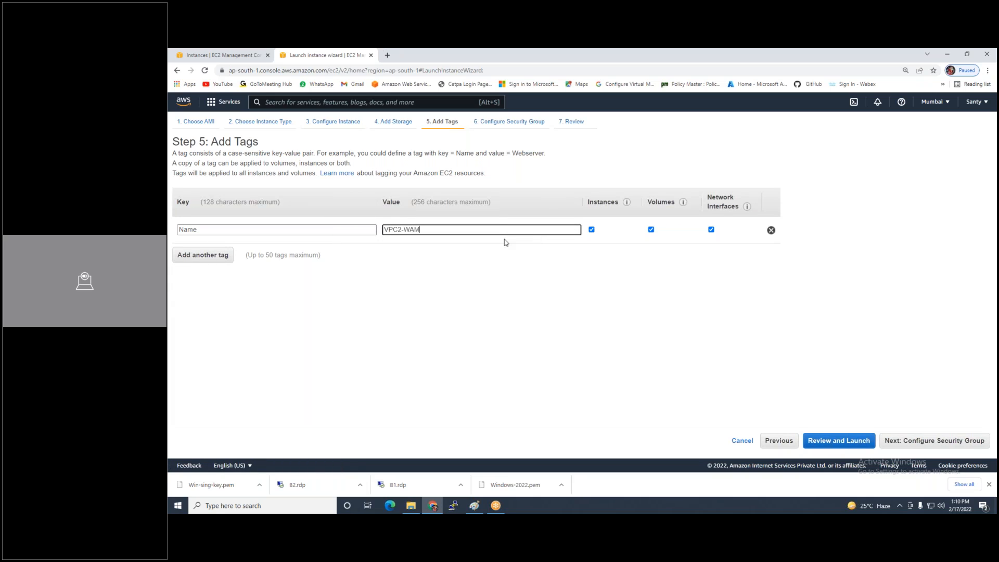
key(BackSpace)
text(N-VM3)
Set the new security group rule to All traffic from Anywhere
click(897, 445)
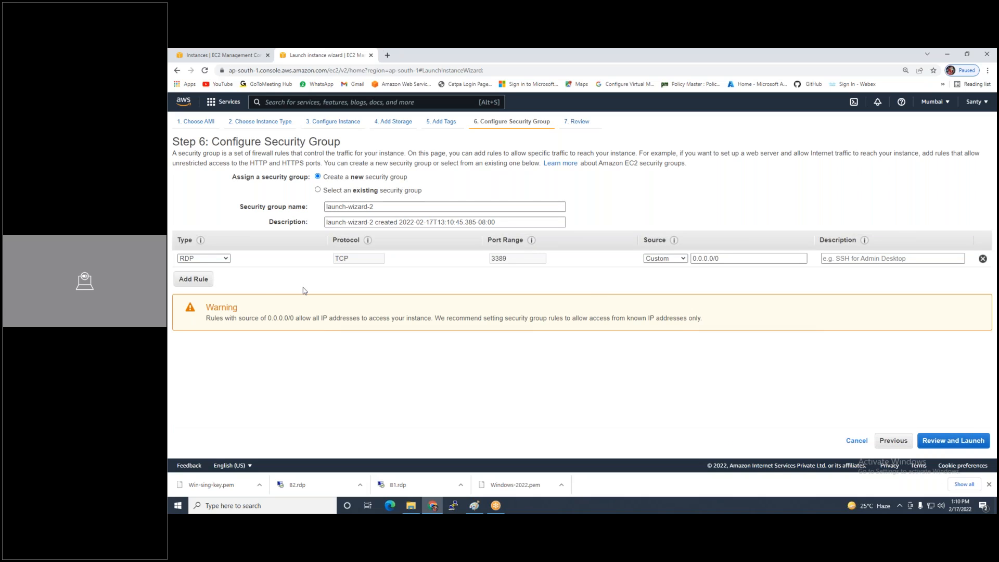
click(204, 259)
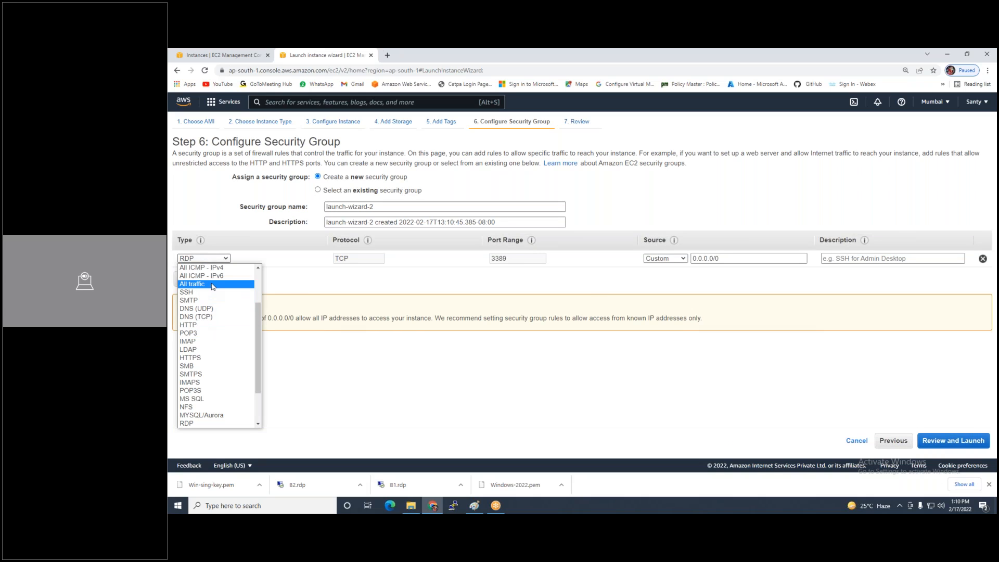
click(239, 288)
click(676, 259)
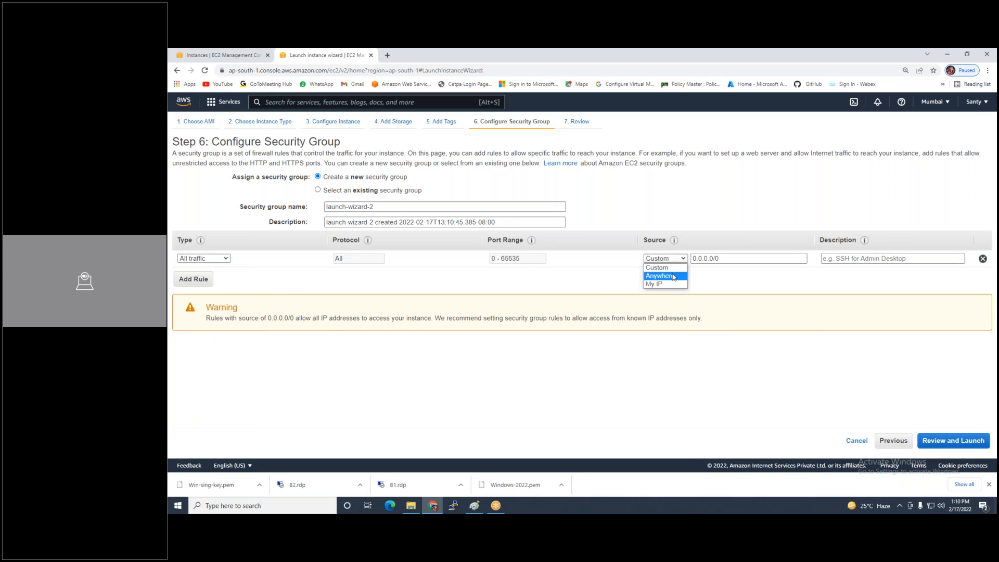
click(657, 277)
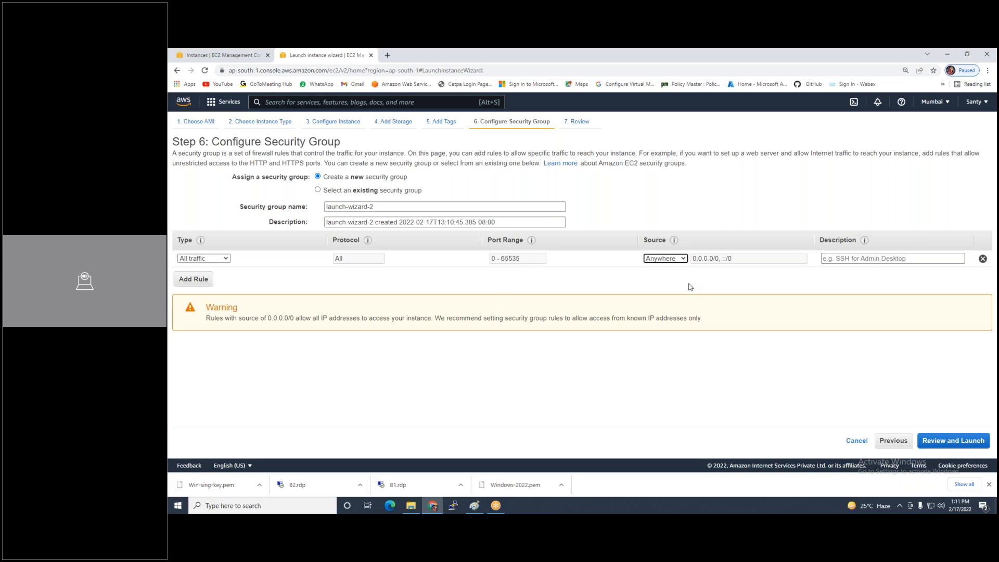
click(358, 191)
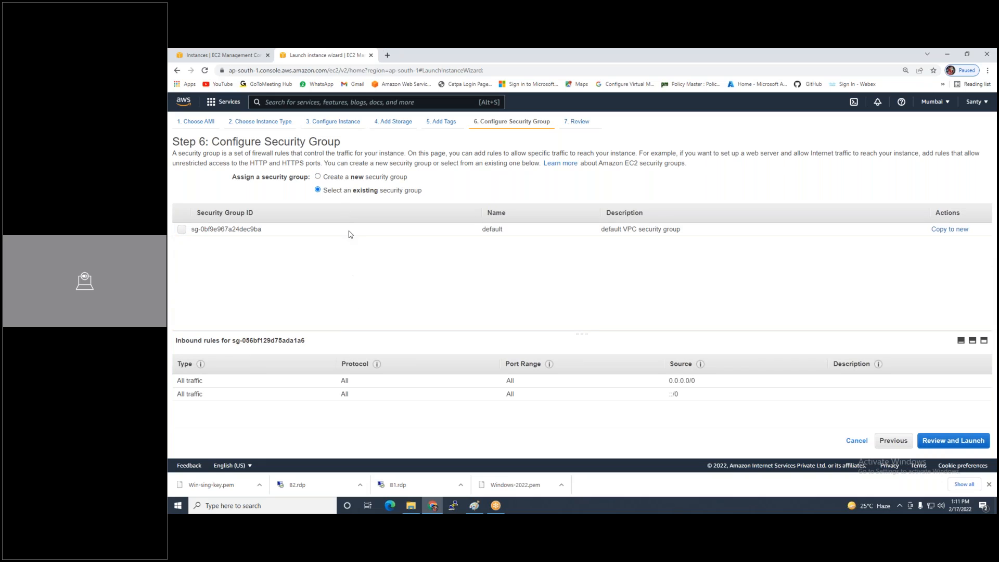
click(358, 179)
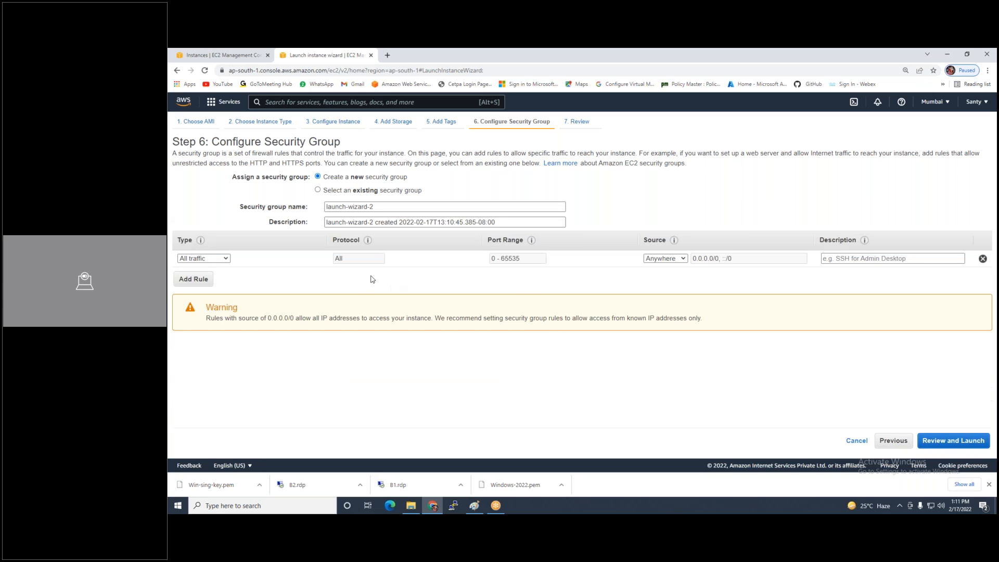
Review and launch the instance with the Windows-2022 key pair acknowledged
click(936, 441)
click(972, 440)
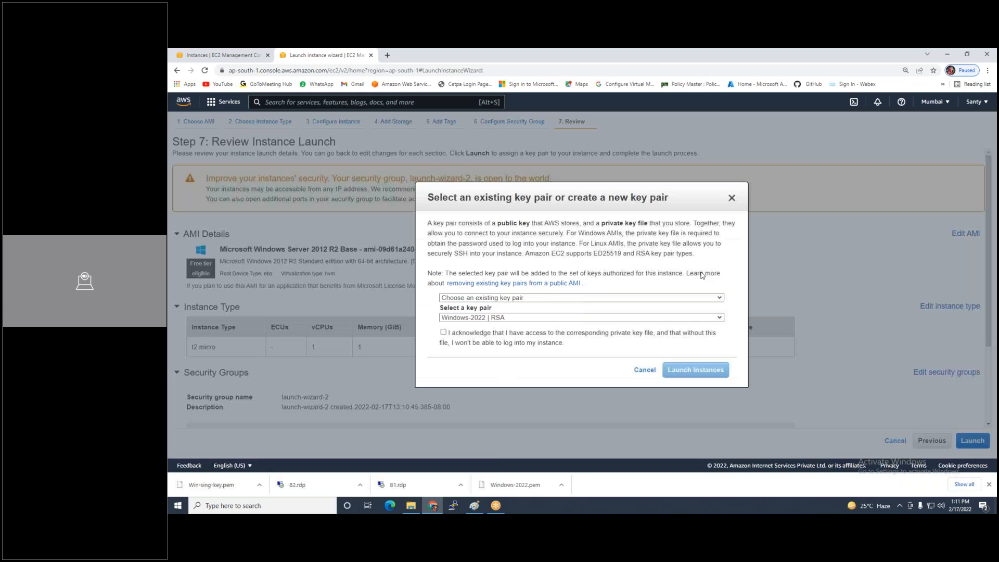
click(444, 332)
click(696, 371)
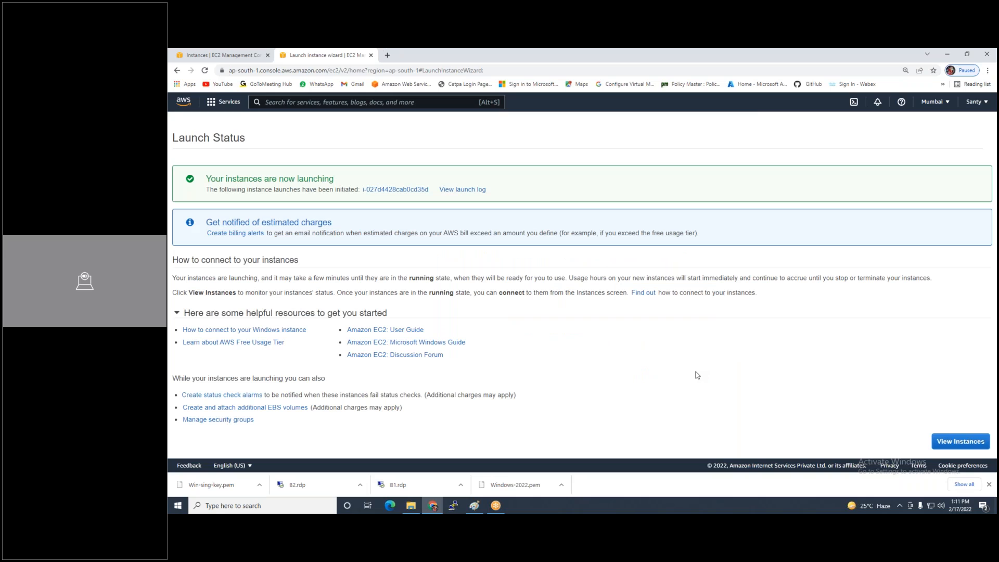
Check the details of VPC1-VM1-WAN, VPC1-LAN-Vm2 and VPC2-WAN-VM3, then refresh the list
click(950, 446)
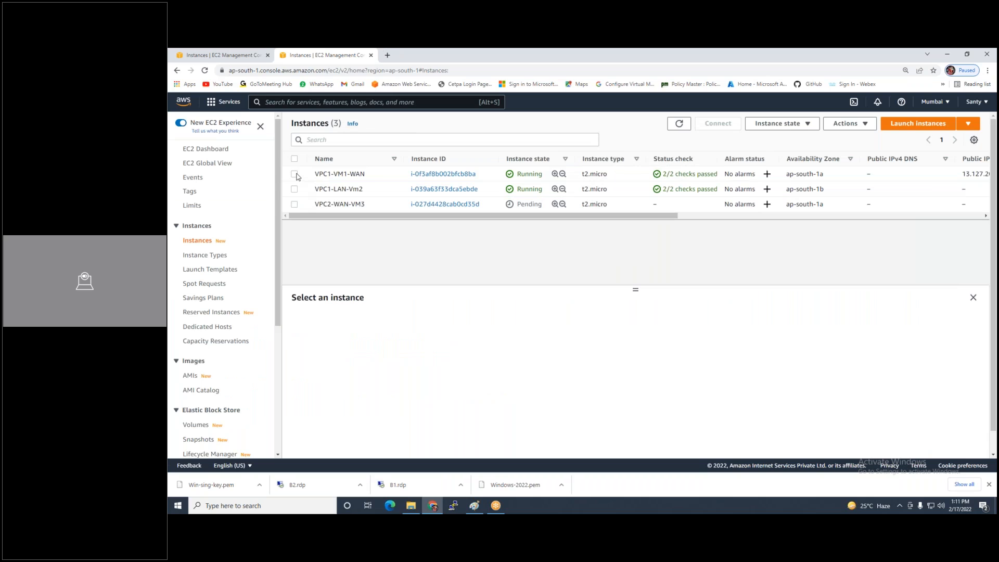
click(296, 174)
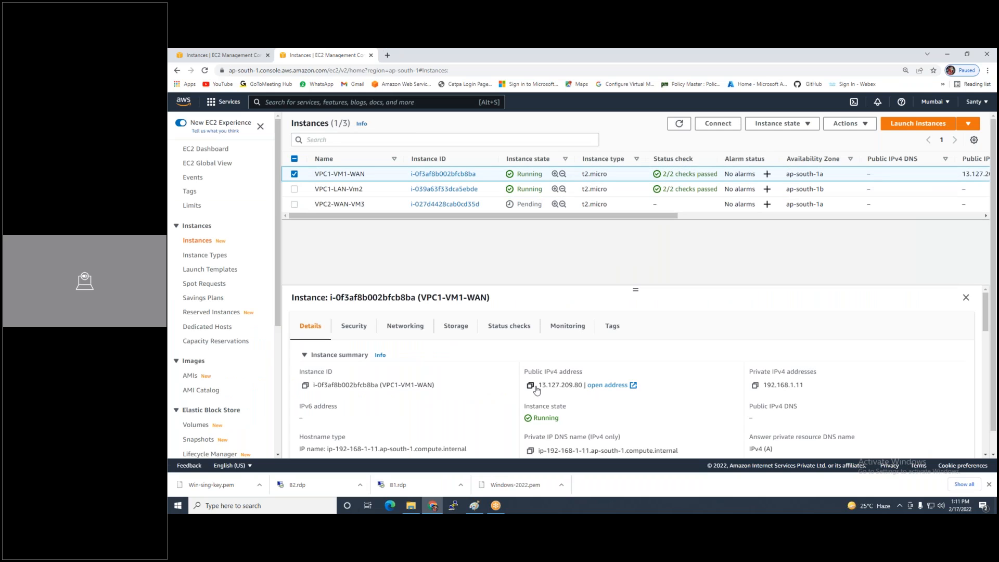
click(295, 174)
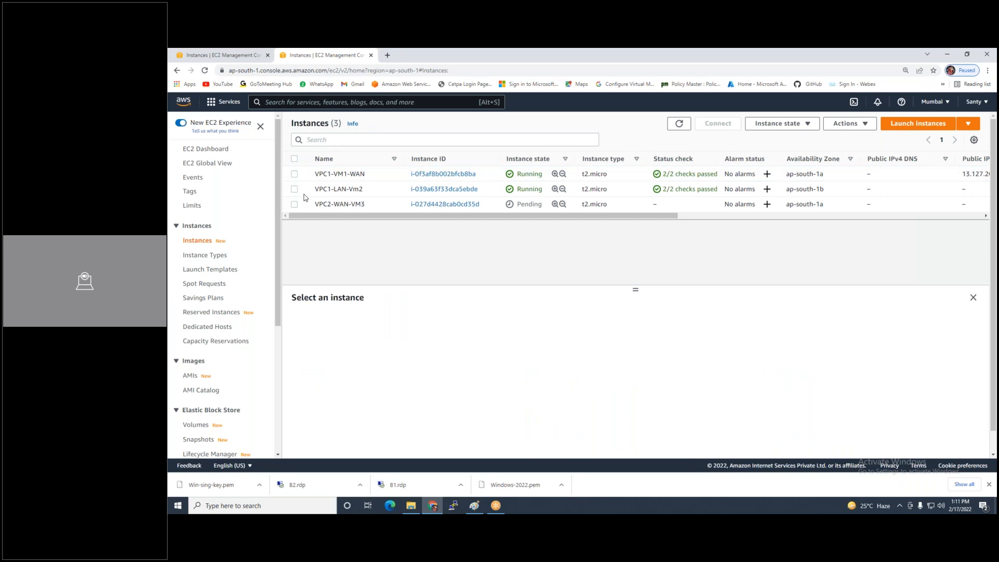
click(304, 196)
click(295, 189)
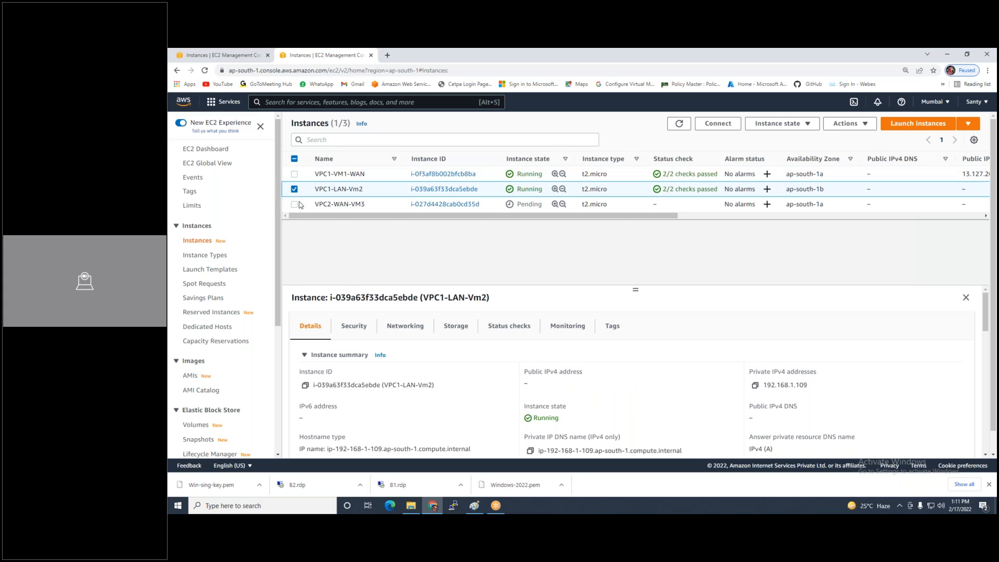
click(295, 204)
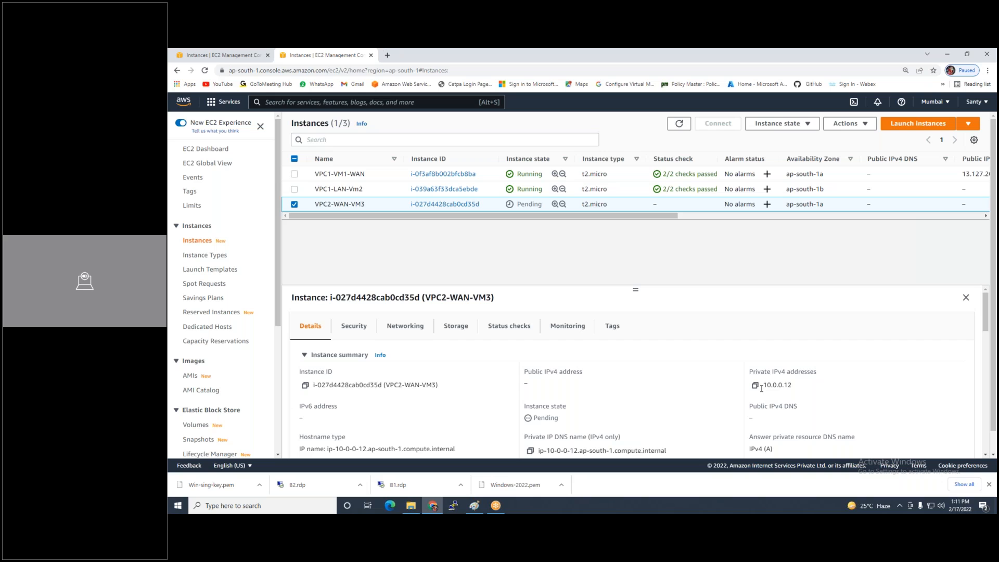
click(689, 126)
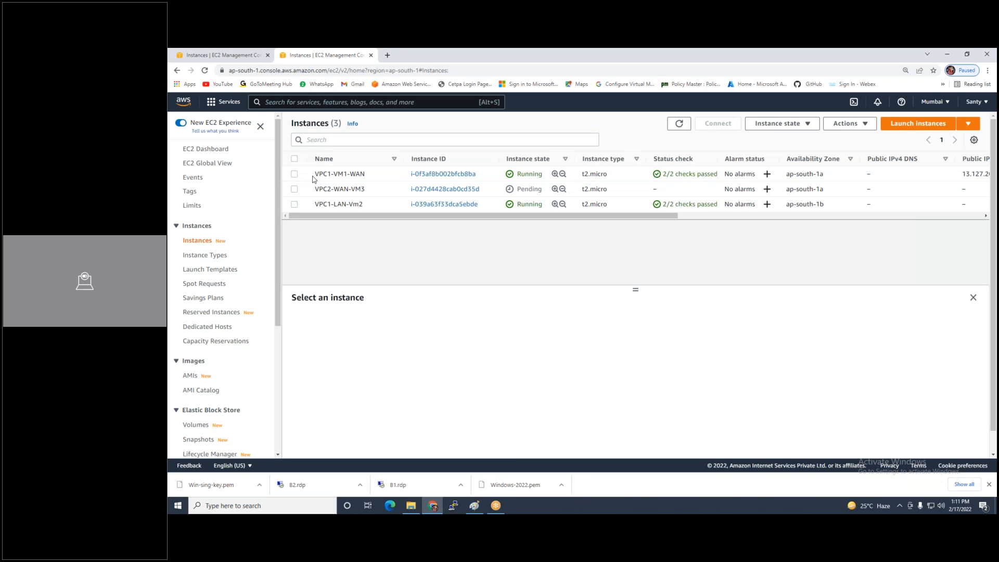
Copy VPC1-VM1-WAN's public IPv4 address and open its Connect page
click(294, 175)
click(530, 388)
click(718, 123)
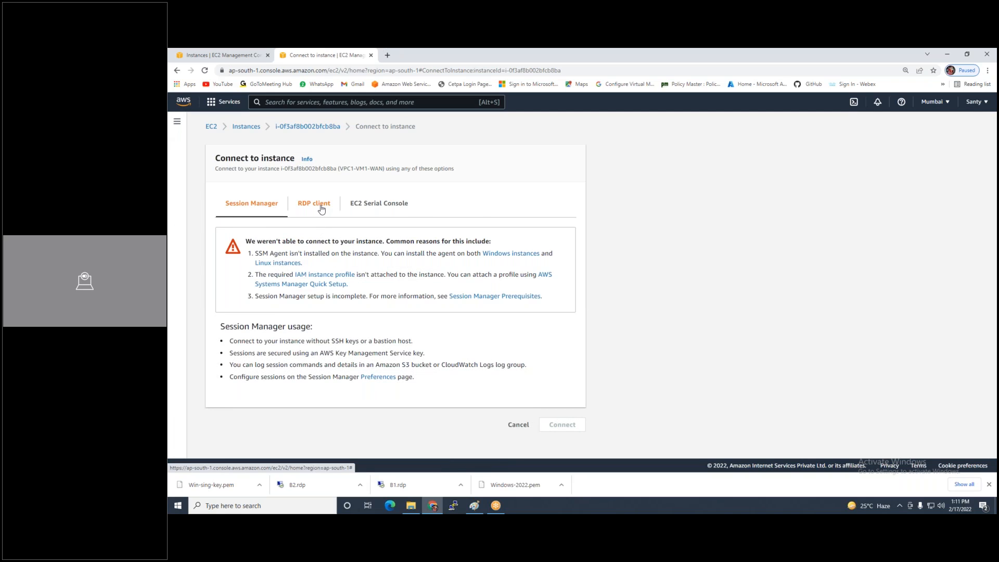
Decrypt VPC1-VM1-WAN's administrator password with Windows-2022.pem and copy it
click(321, 207)
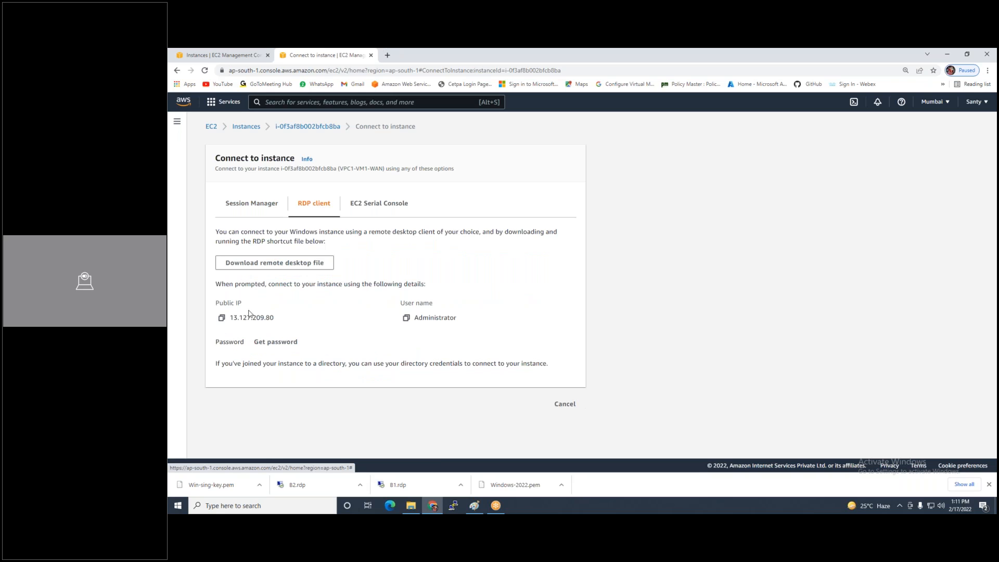
click(270, 344)
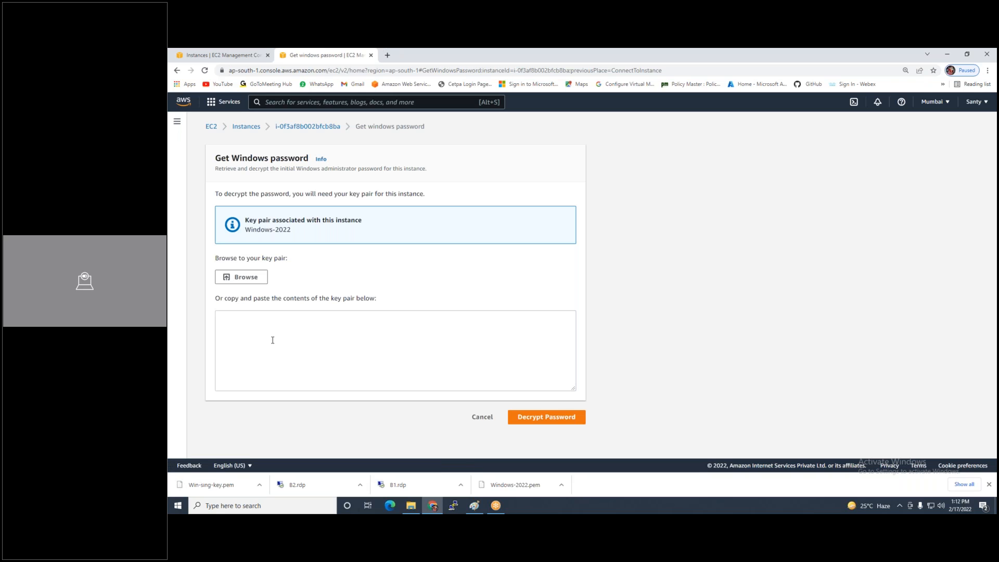
click(259, 277)
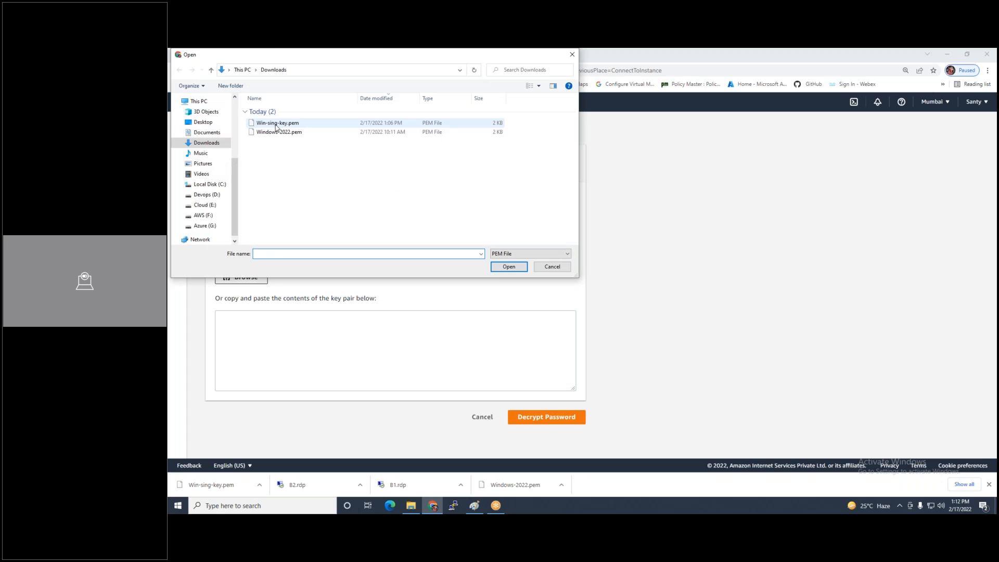
click(284, 133)
double_click(284, 133)
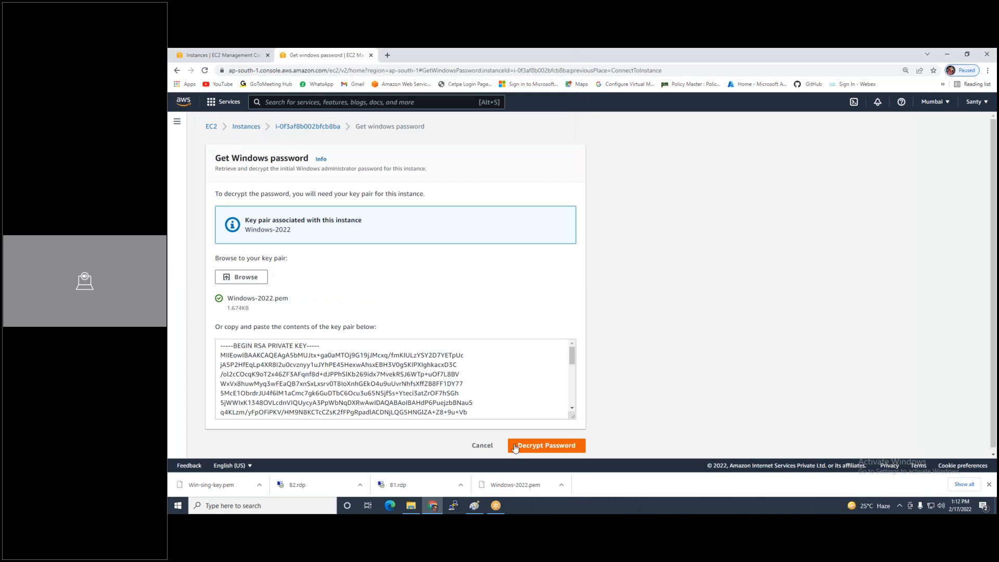
click(518, 447)
click(221, 385)
Download the RDP file and sign in to VPC1-VM1-WAN with the copied password
click(274, 296)
click(217, 484)
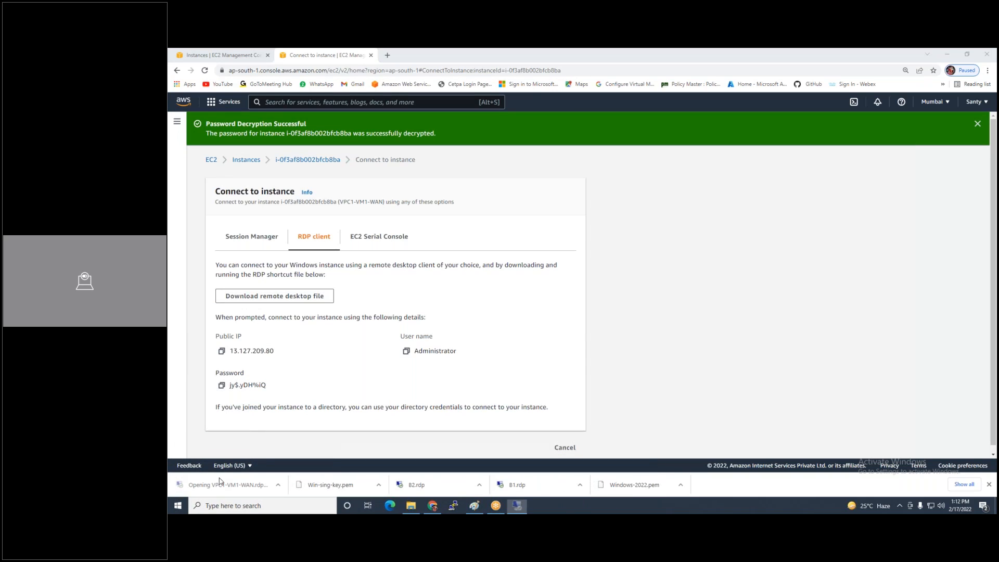
click(641, 323)
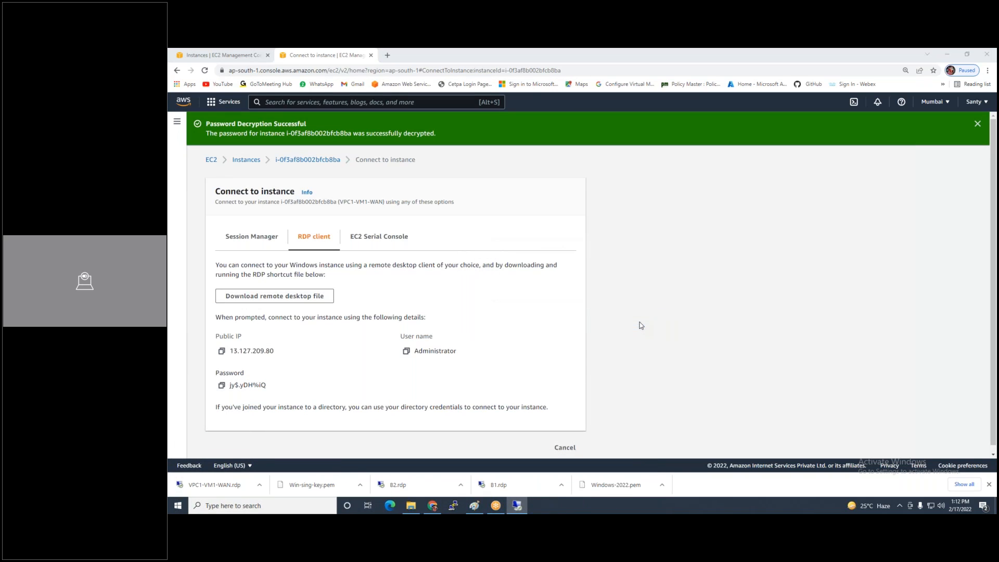
key(ctrl+v)
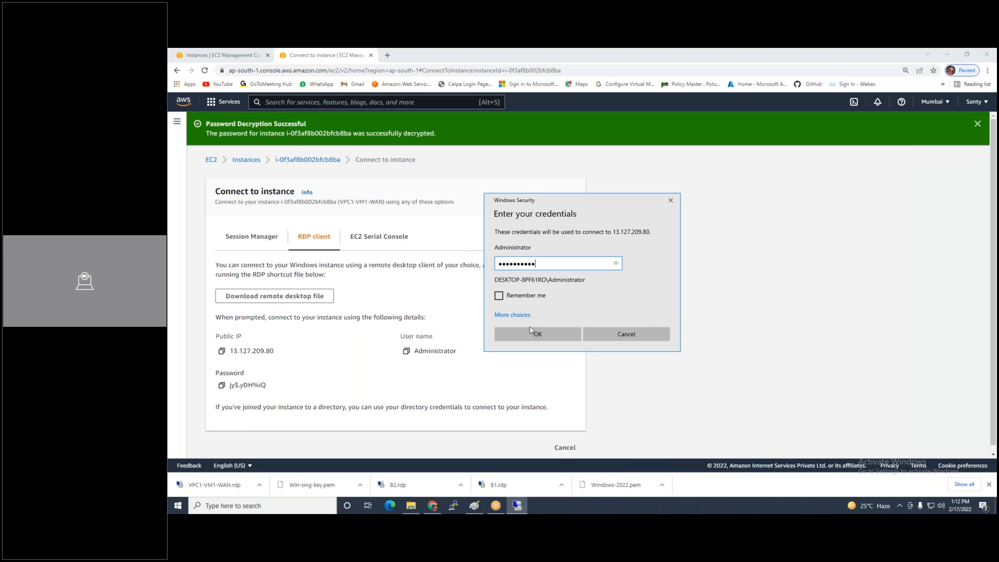
click(531, 332)
click(607, 346)
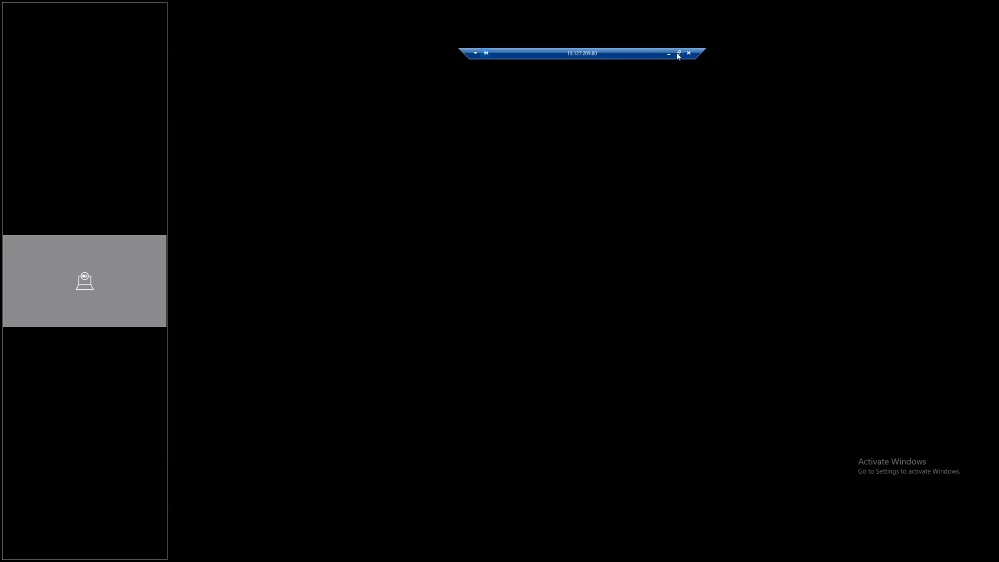
Minimise the remote session and switch to the Singapore instances tab showing Singapore-VM1
click(669, 53)
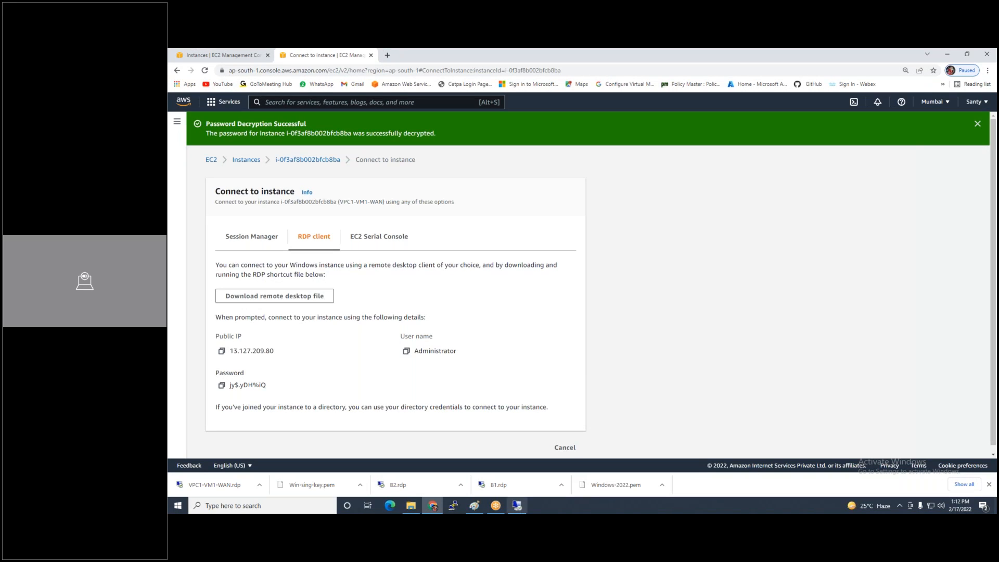
click(516, 505)
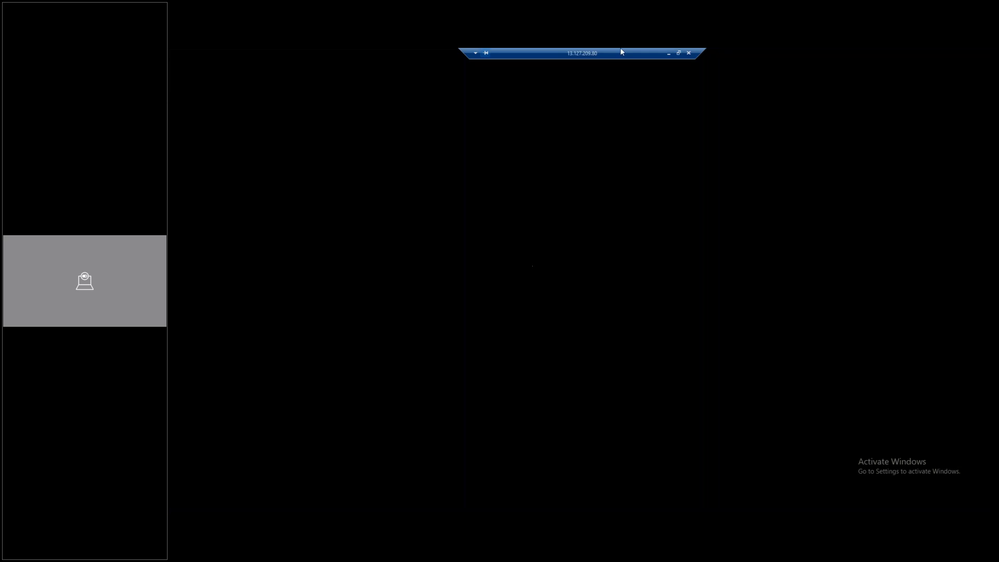
click(669, 53)
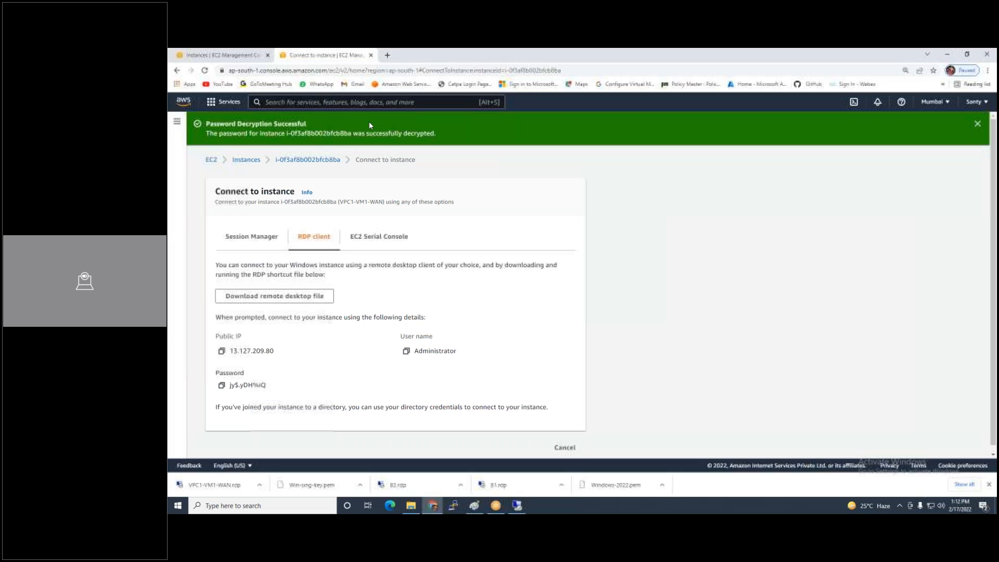
click(234, 56)
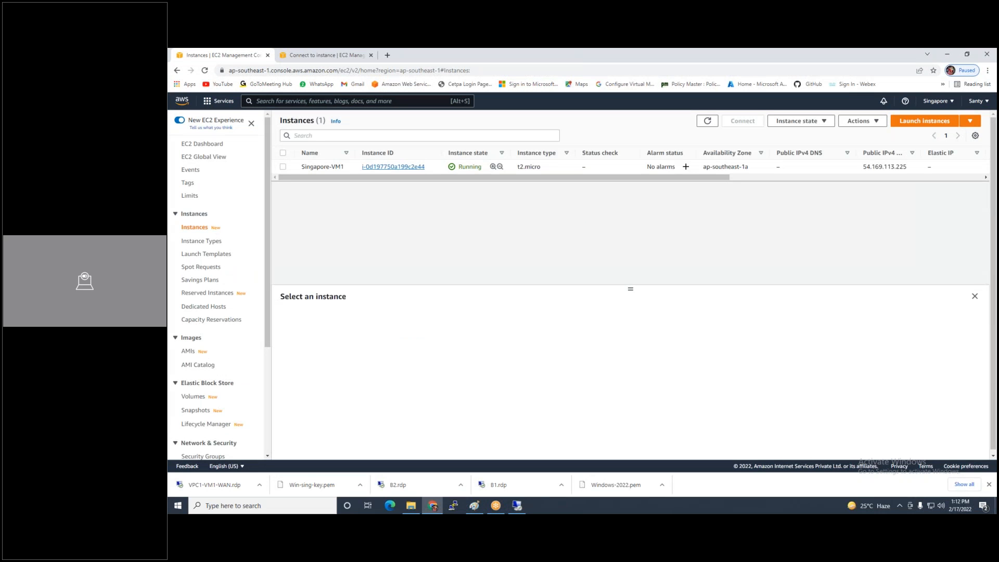
Return to the Mumbai instances list and select VPC2-WAN-VM3 to connect to it
click(325, 55)
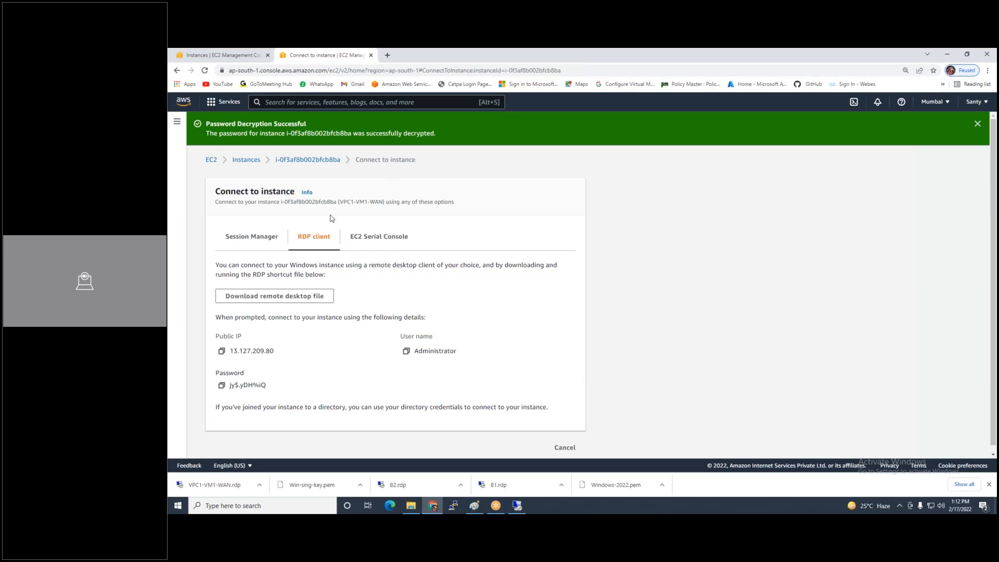
click(249, 161)
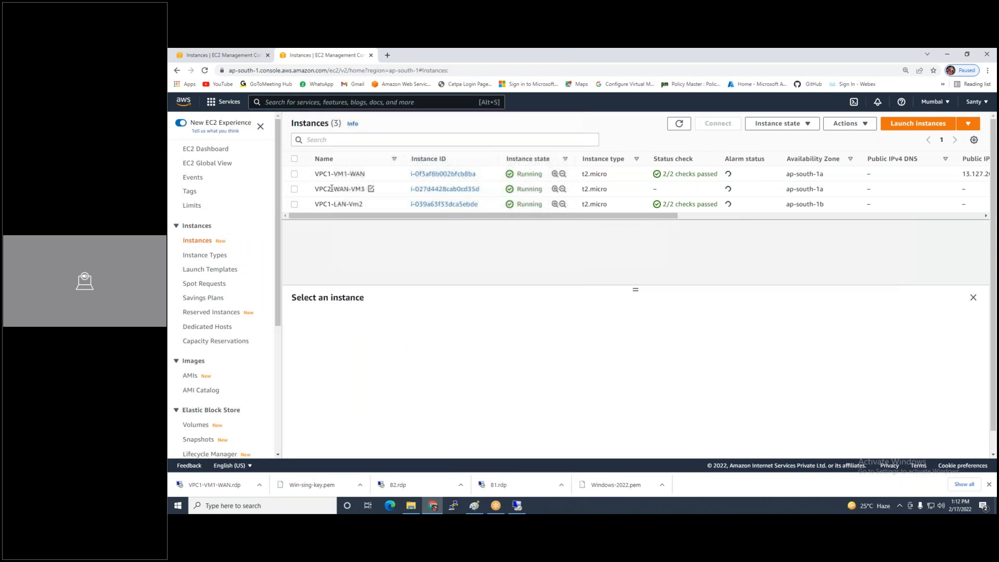
click(294, 190)
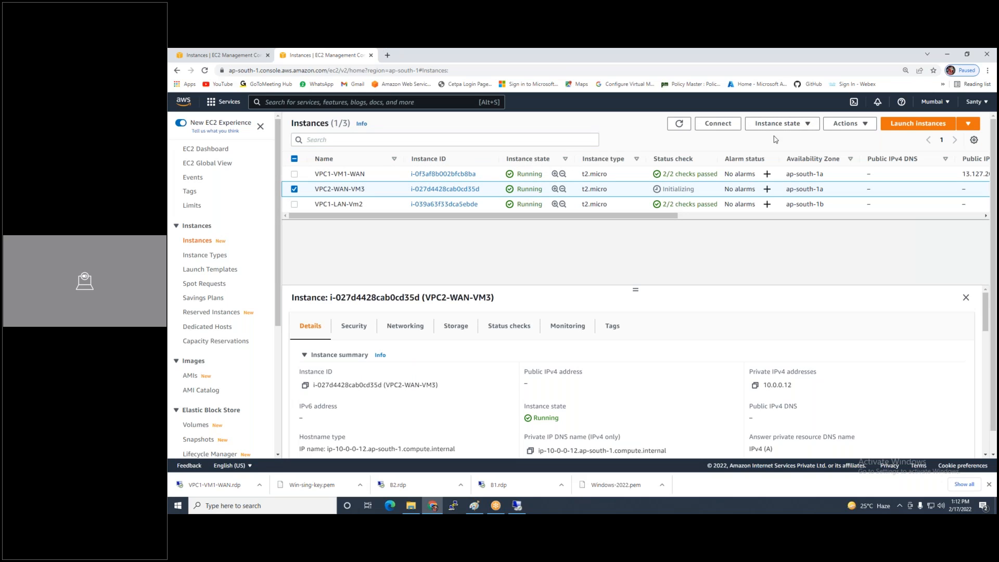
click(721, 129)
click(517, 505)
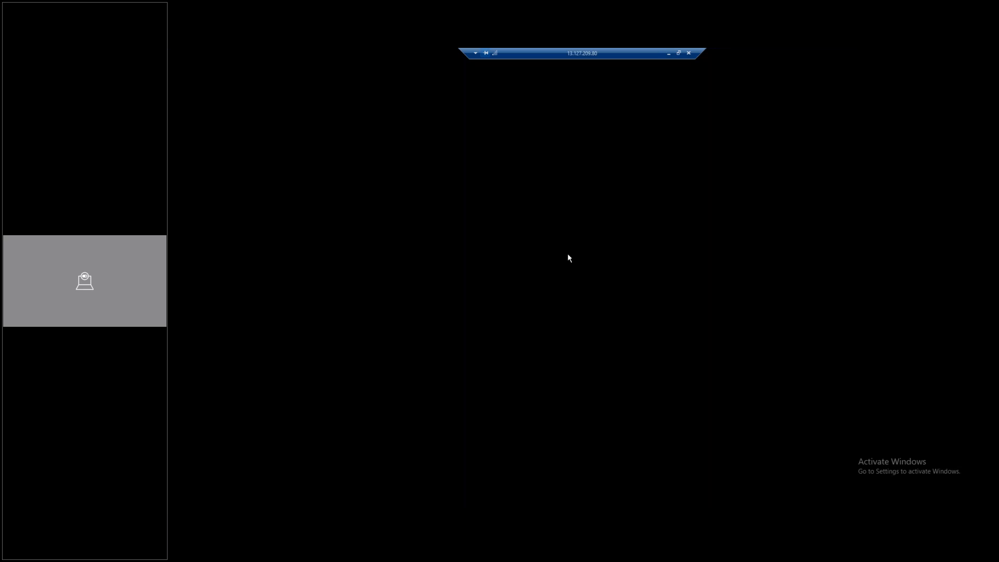
click(669, 54)
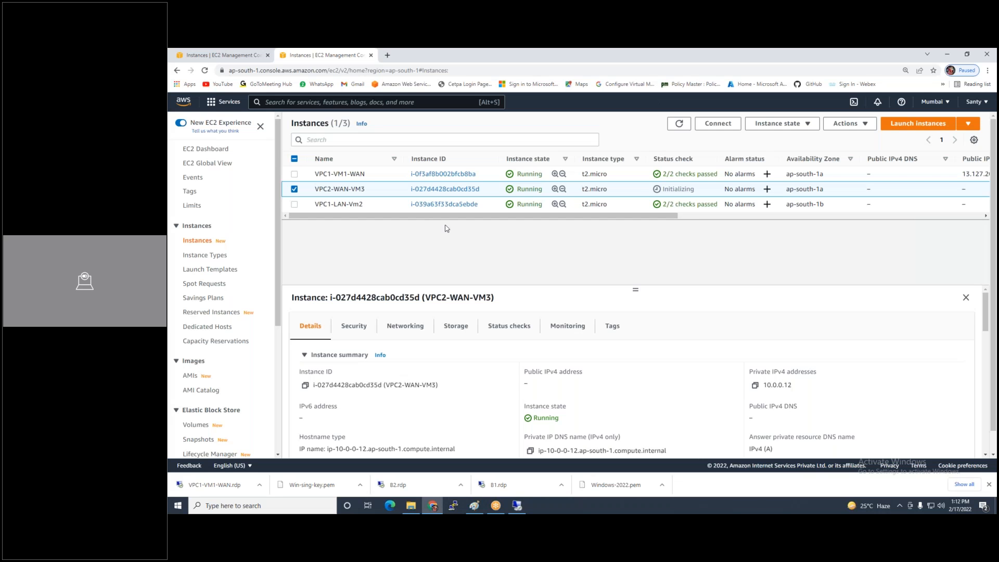
Get VPC2-WAN-VM3's RDP password by decrypting with Windows-2022.pem, and copy it
click(718, 123)
click(310, 208)
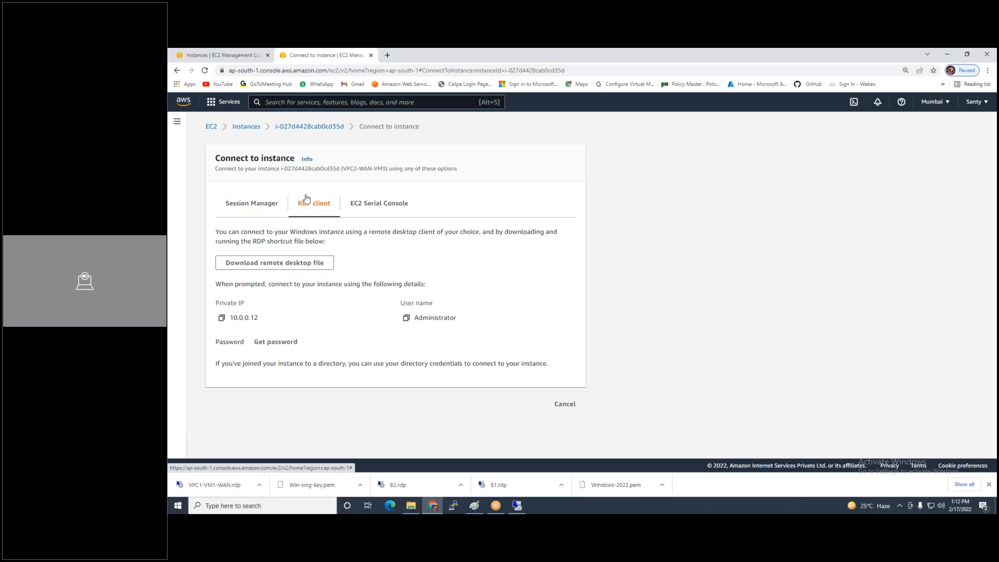
click(276, 342)
click(252, 284)
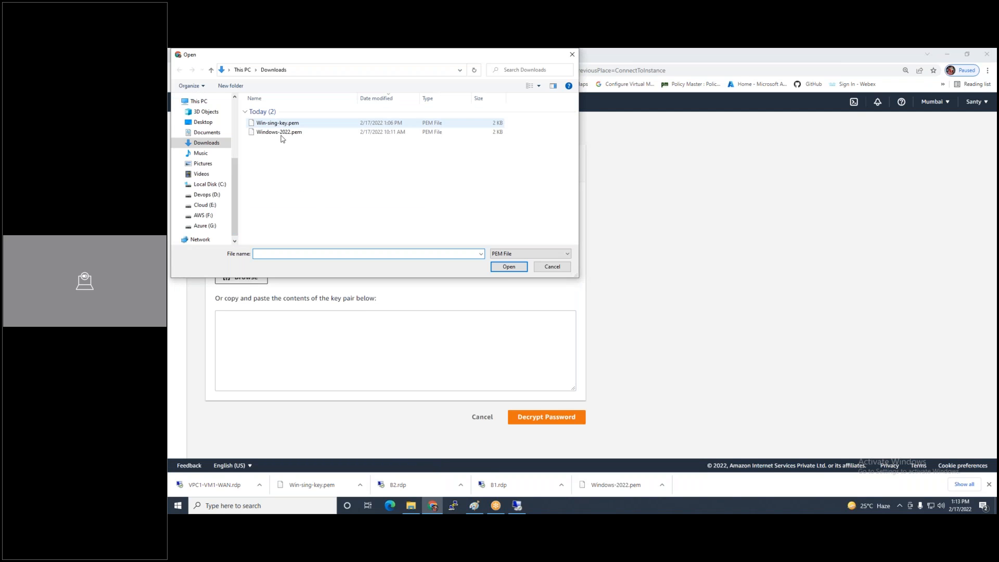
click(283, 132)
double_click(285, 133)
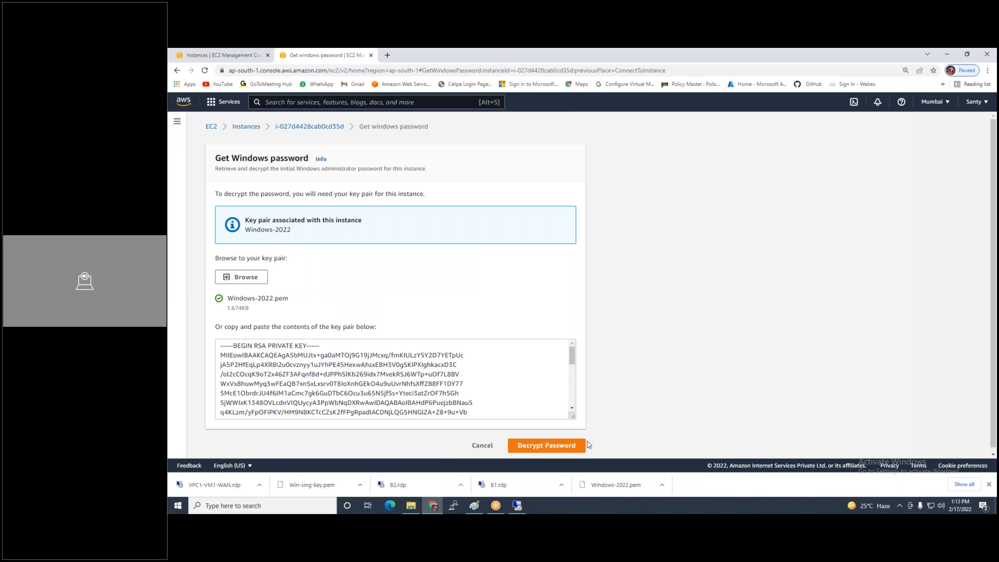
click(552, 445)
click(221, 385)
From the Windows Server, try Remote Desktop Connection to 10.0.0.12, dismiss the error, and minimise
click(523, 504)
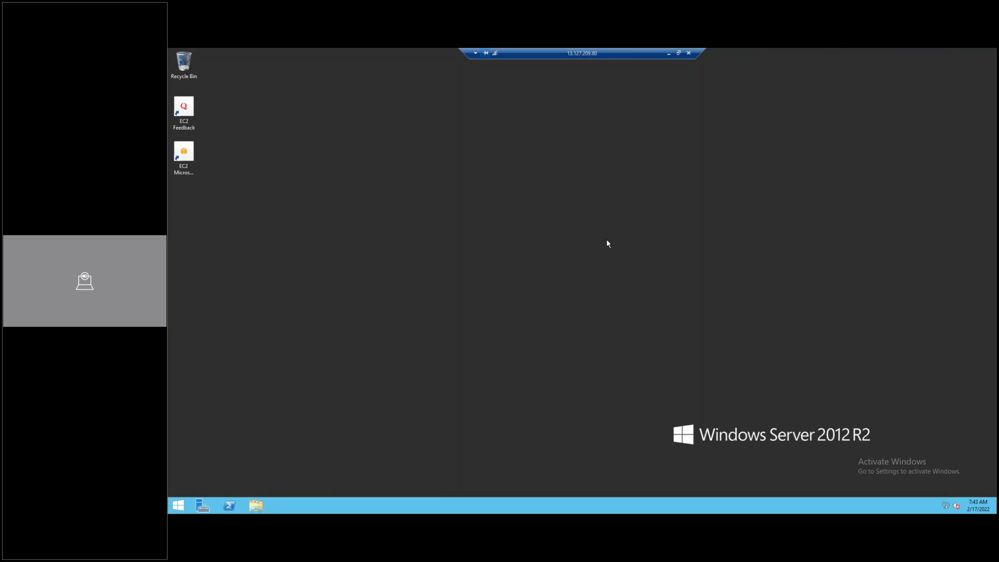
key(super)
text(rem)
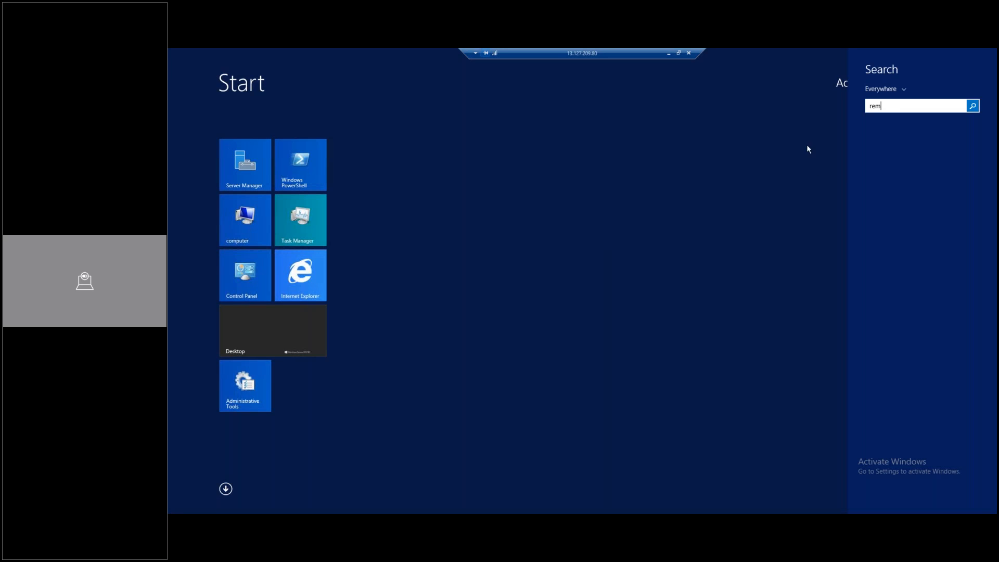
click(896, 134)
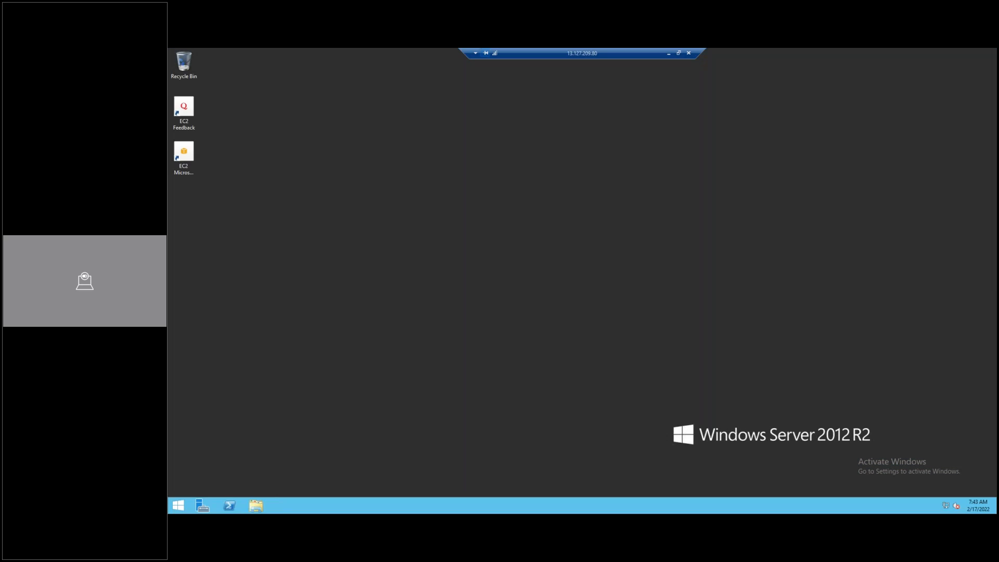
text(10.0.0.12)
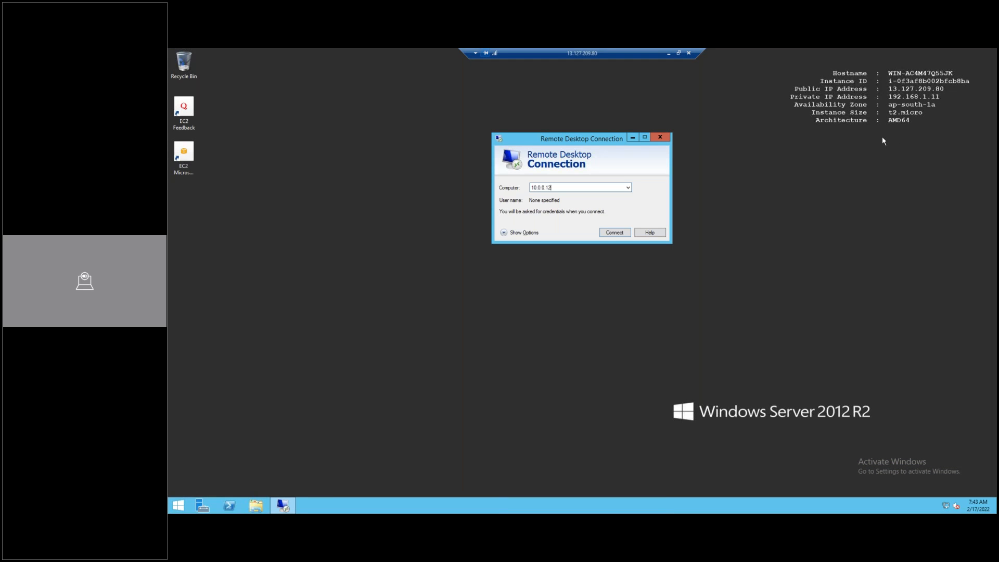
click(612, 235)
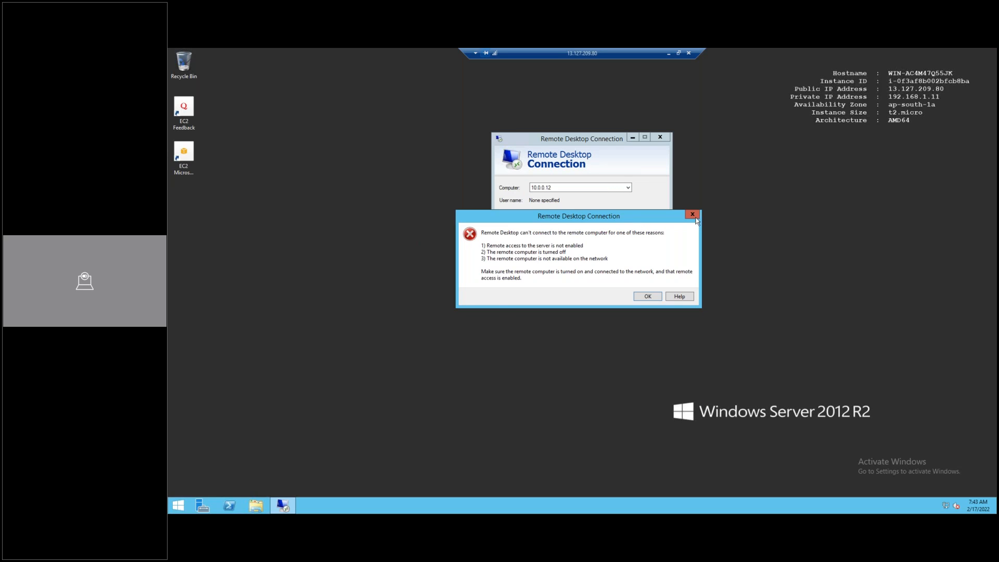
click(692, 214)
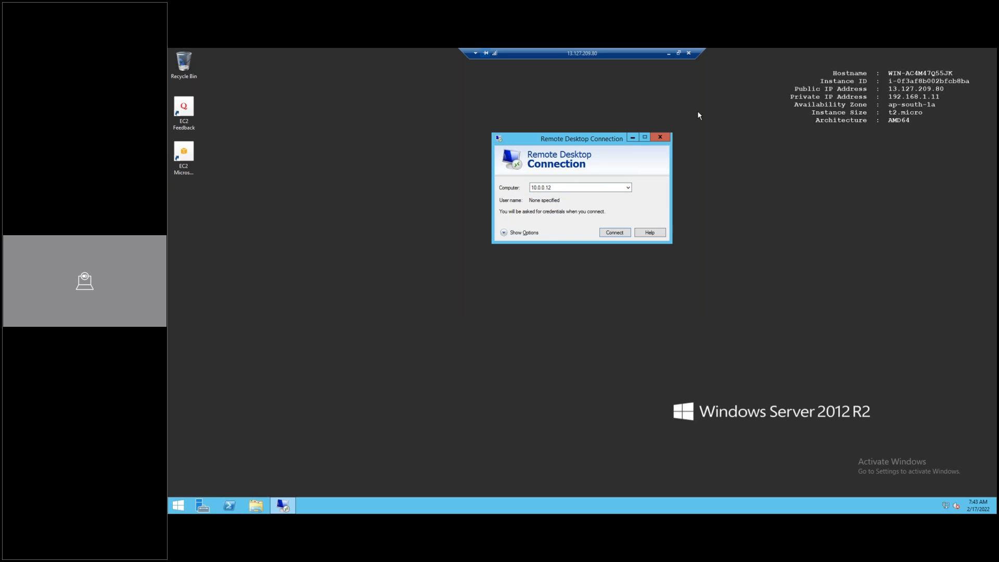
click(667, 53)
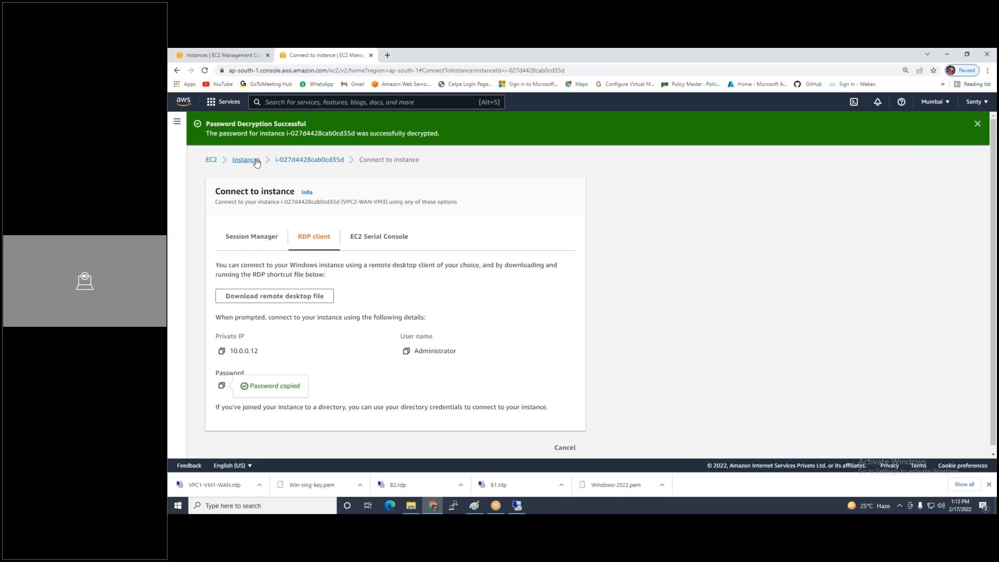
Compare VPC2-WAN-VM3's and VPC1-VM1-WAN's address details against the VPC diagram in Paint
click(246, 159)
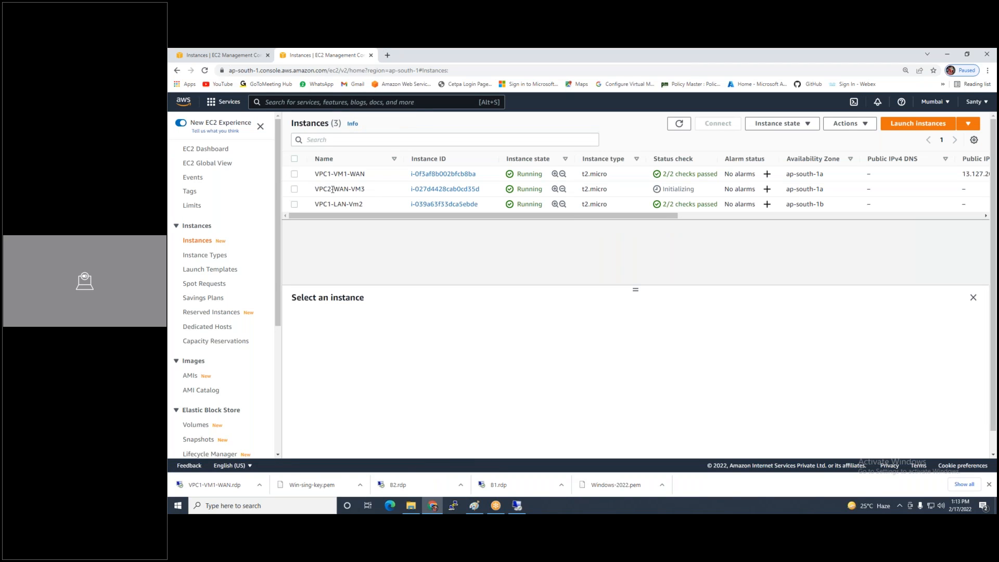
drag(314, 188, 366, 189)
click(402, 183)
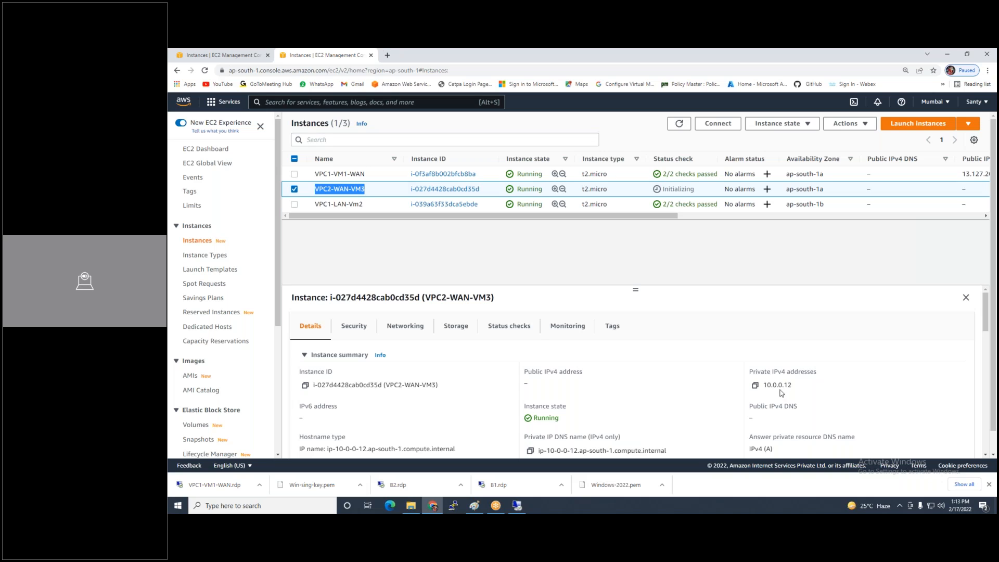
click(520, 241)
drag(314, 174, 365, 174)
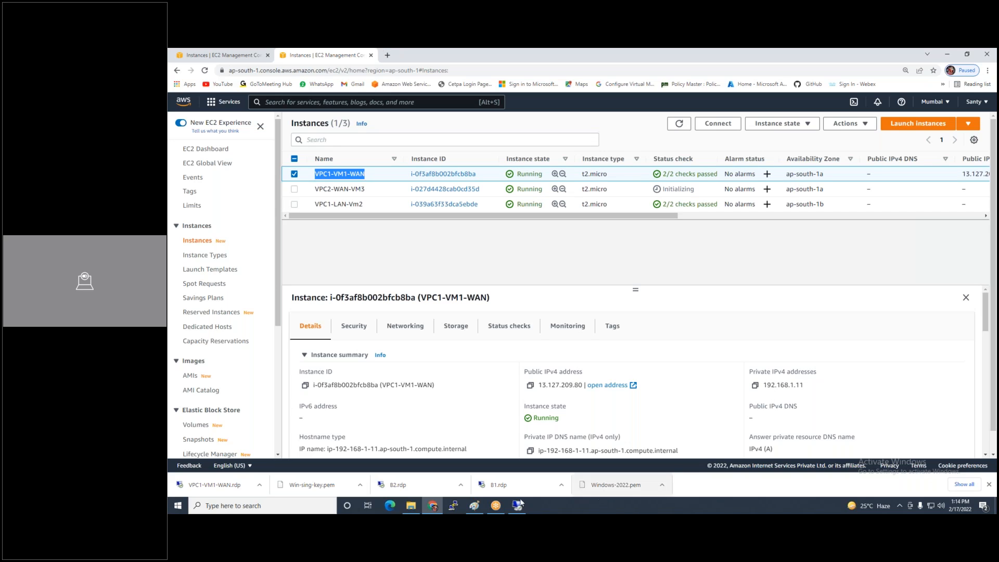
click(475, 505)
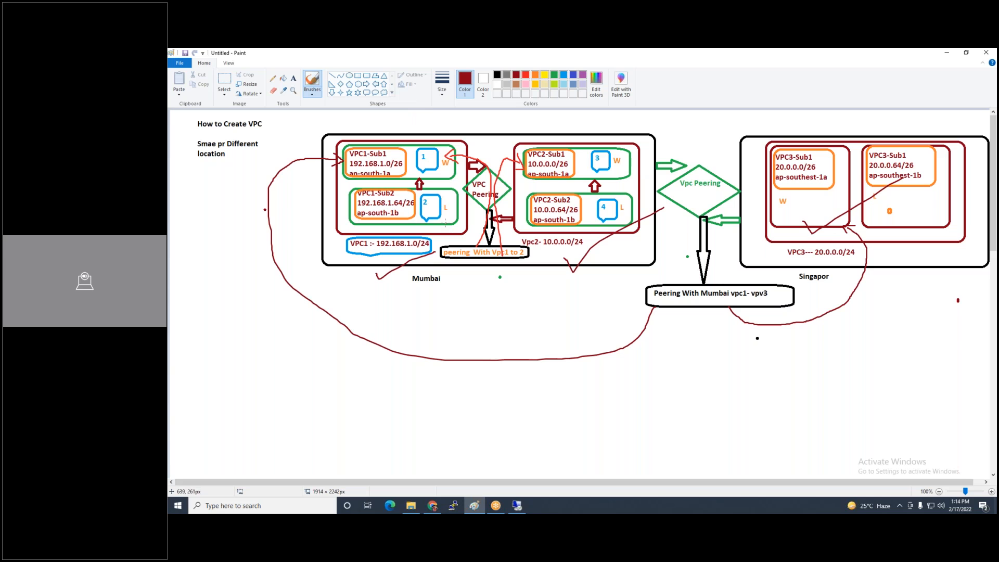
click(517, 506)
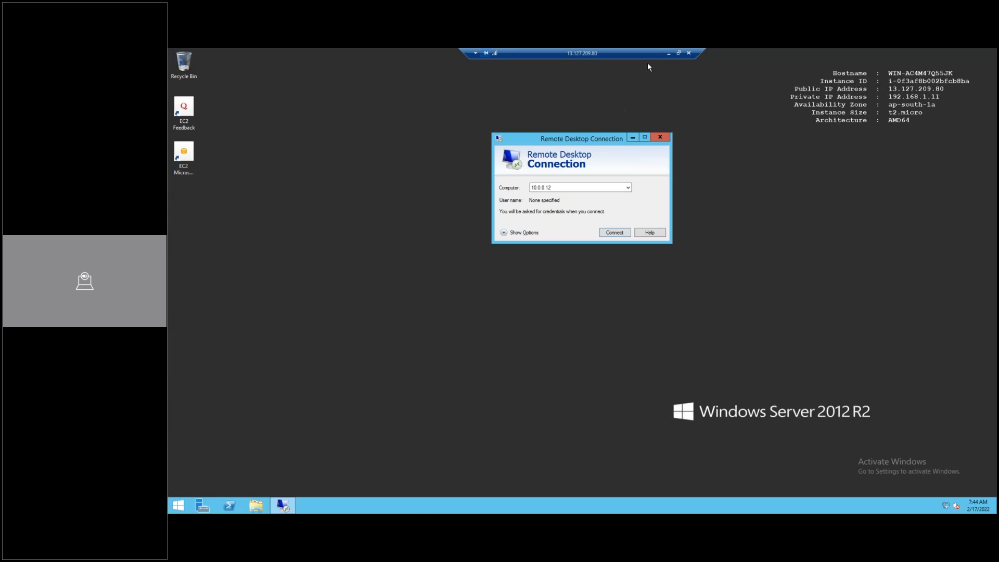
click(667, 55)
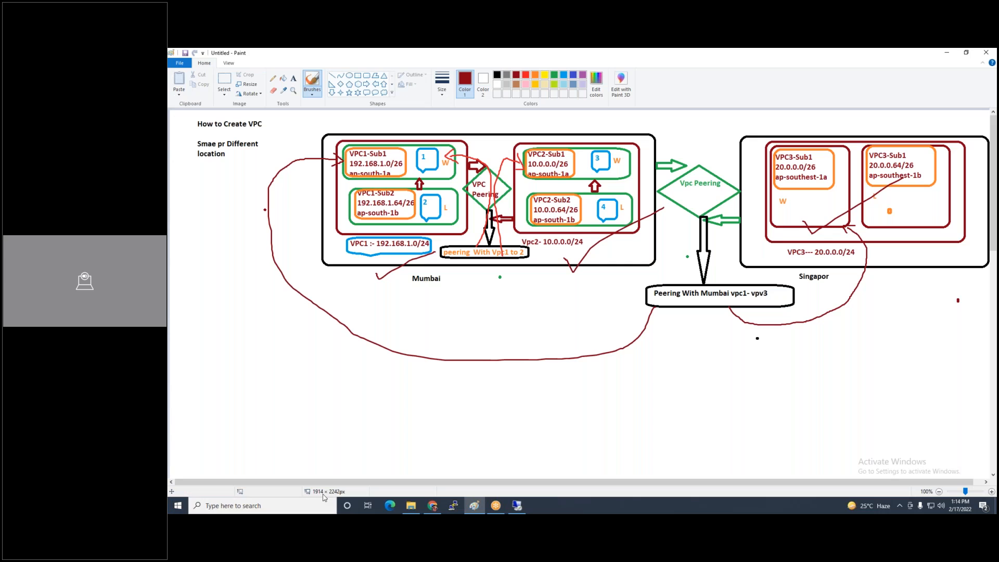
click(432, 505)
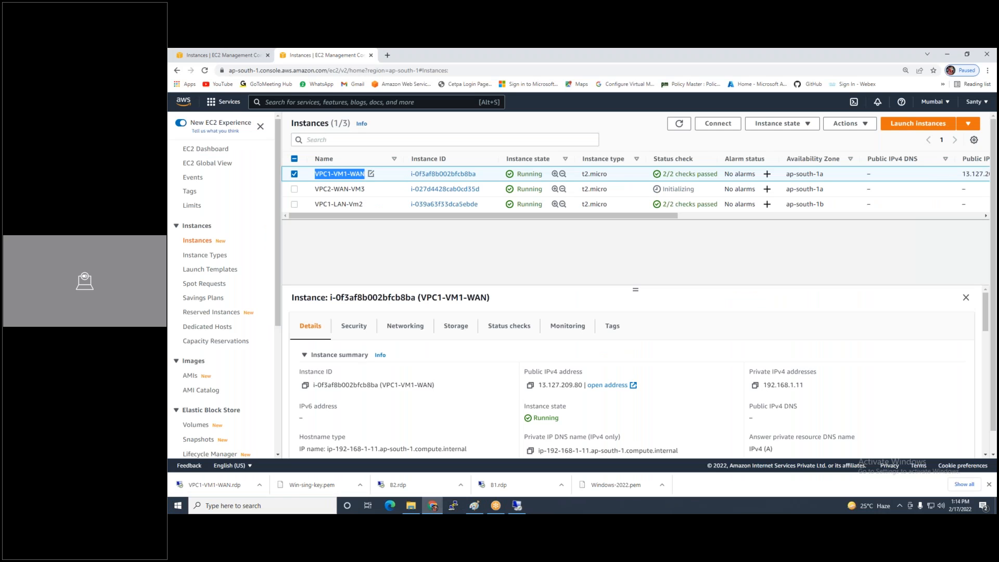
Select VPC1-LAN-Vm2, decrypt its administrator password with Windows-2022.pem, and copy it
click(294, 174)
click(295, 204)
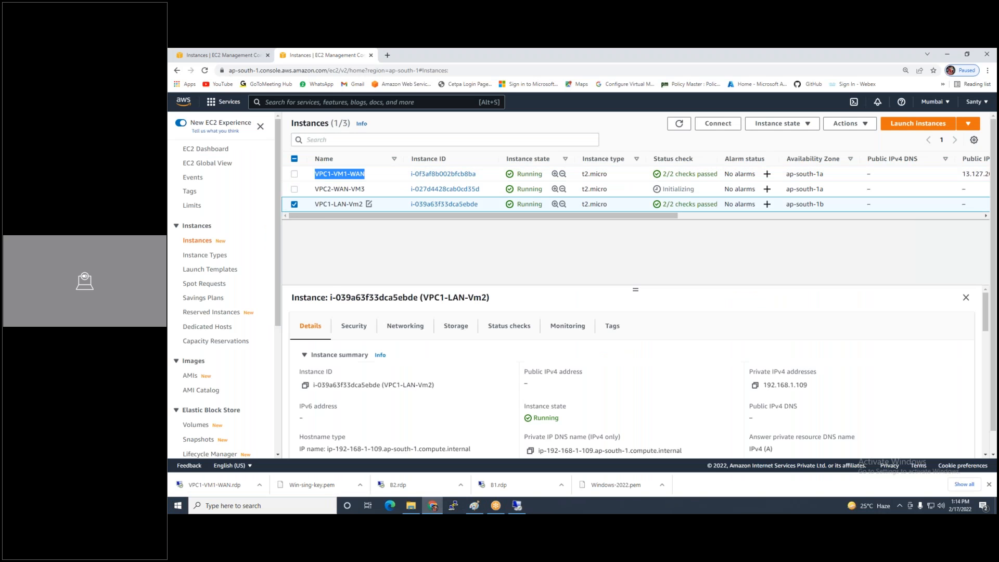
click(718, 123)
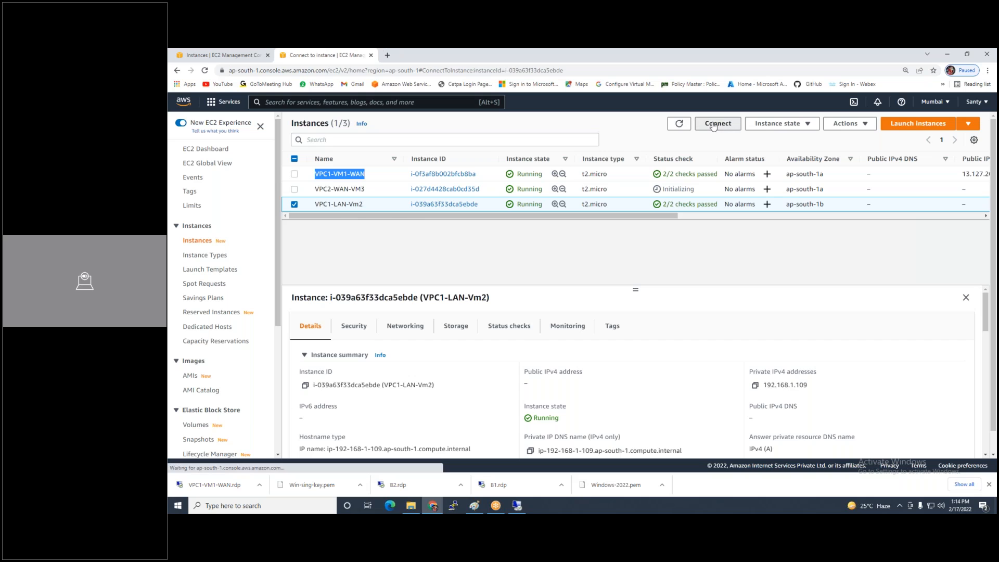
click(301, 203)
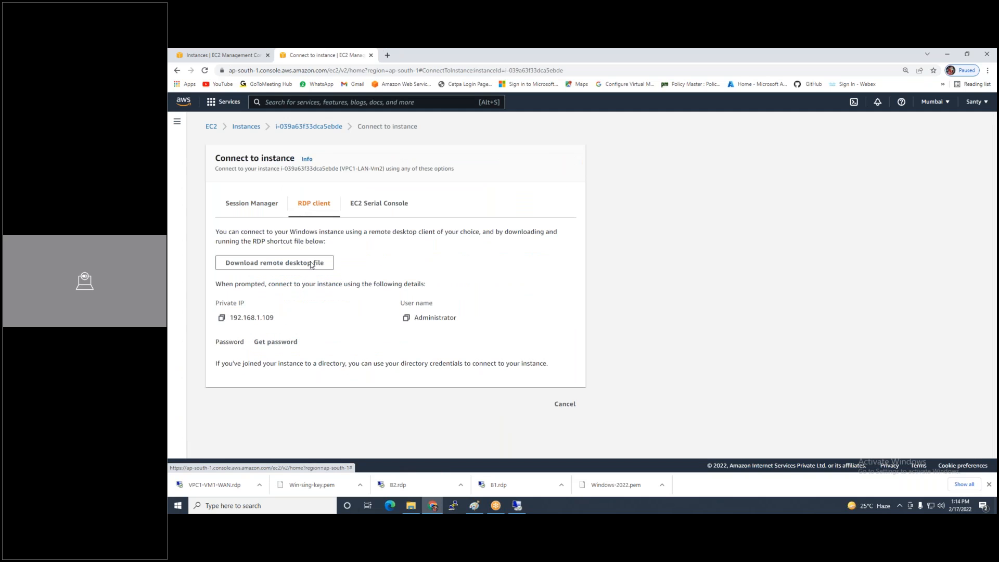
click(283, 343)
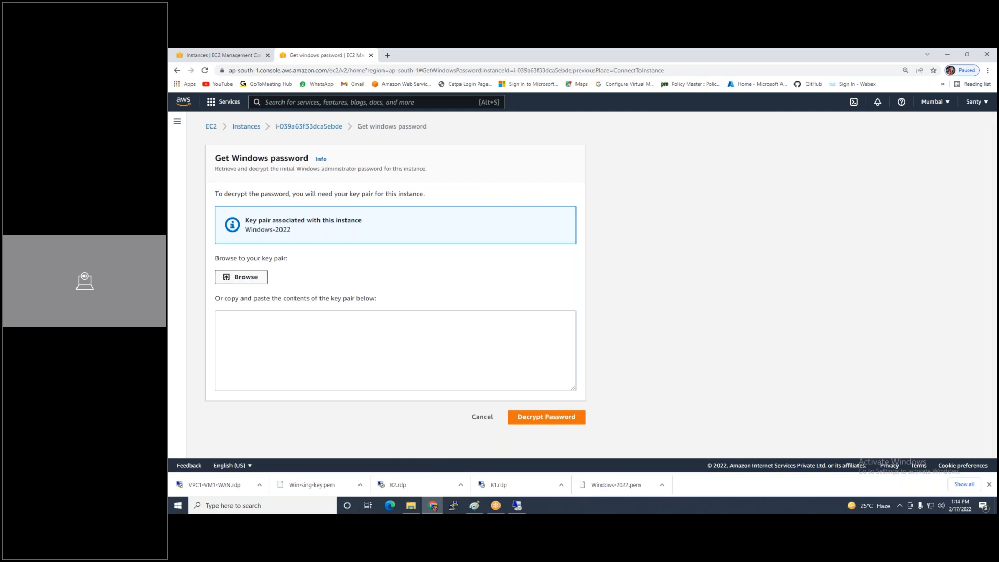
click(242, 277)
click(284, 132)
double_click(285, 132)
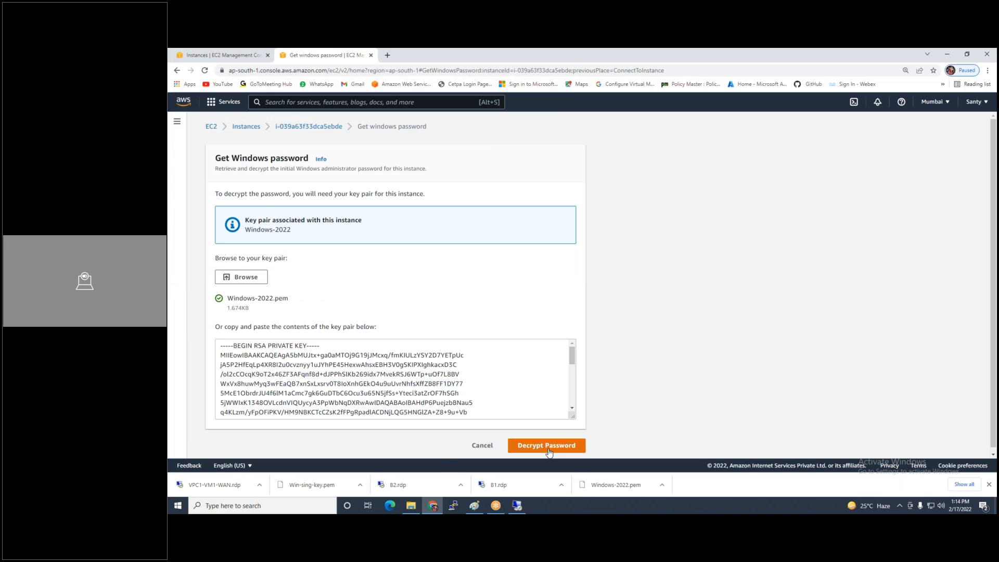
click(546, 445)
click(222, 385)
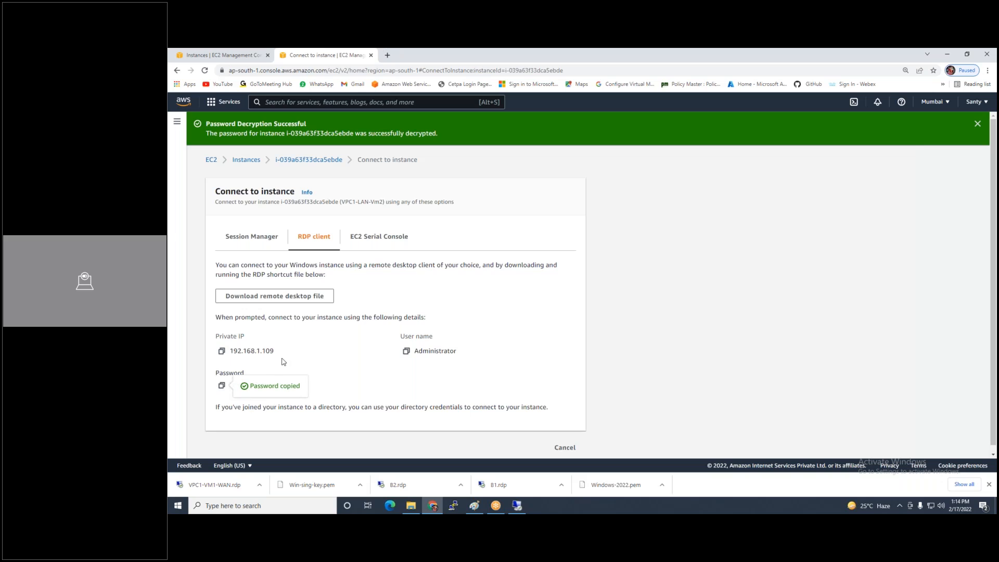
click(517, 505)
Connect to 192.168.1.109 as administrator with the pasted password, accepting the certificate
click(569, 188)
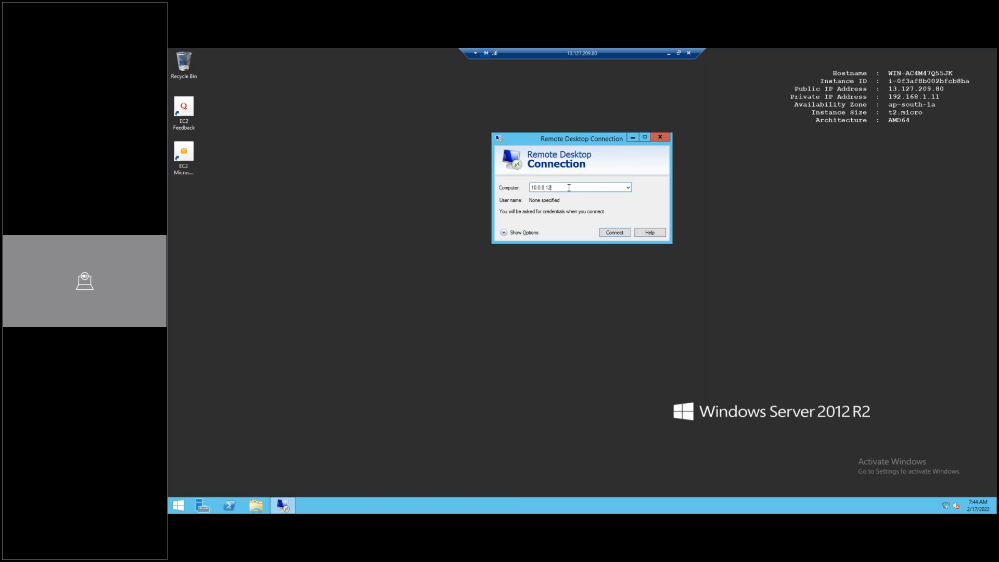
key(ctrl+a)
text(192.168.1.109)
key(Return)
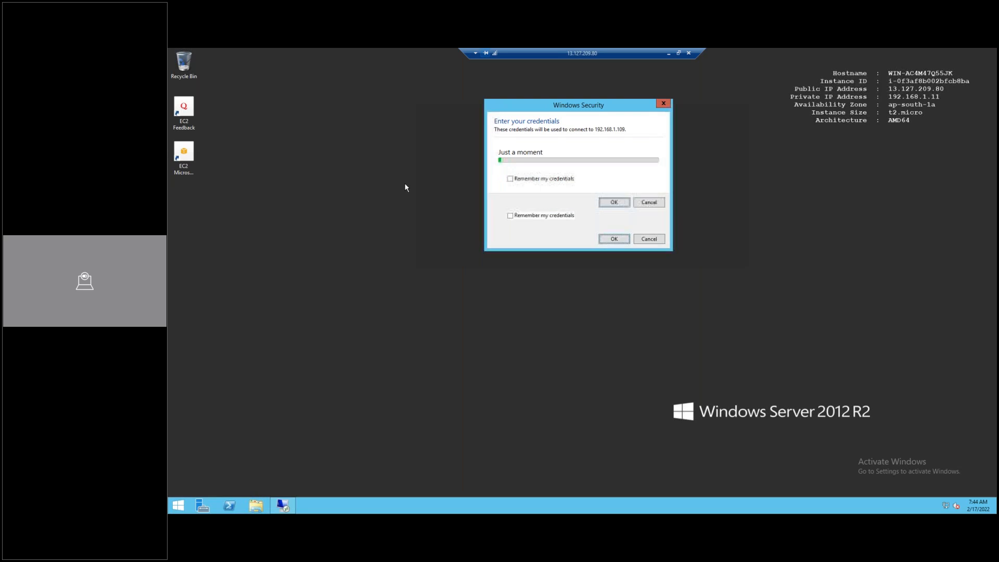
text(adminis)
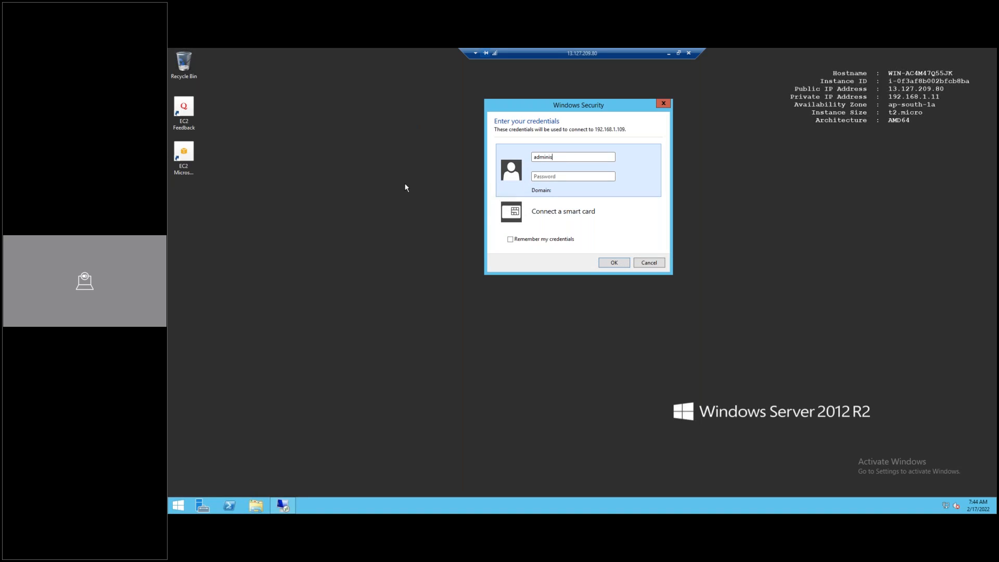
text(trator)
key(ctrl+v)
key(Return)
click(607, 263)
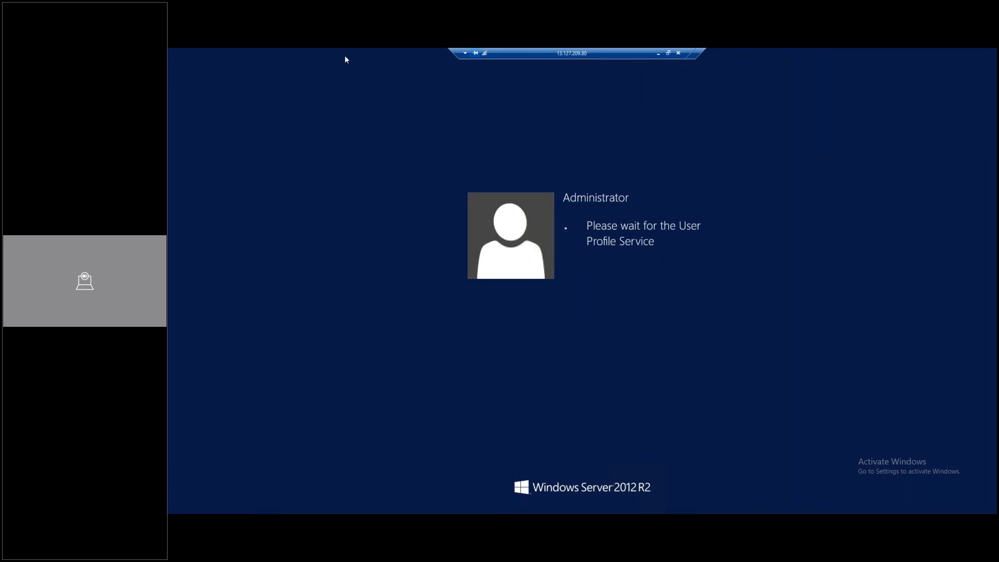
Shrink the nested session into a small lower-left window and search Start for 'rem'
click(678, 52)
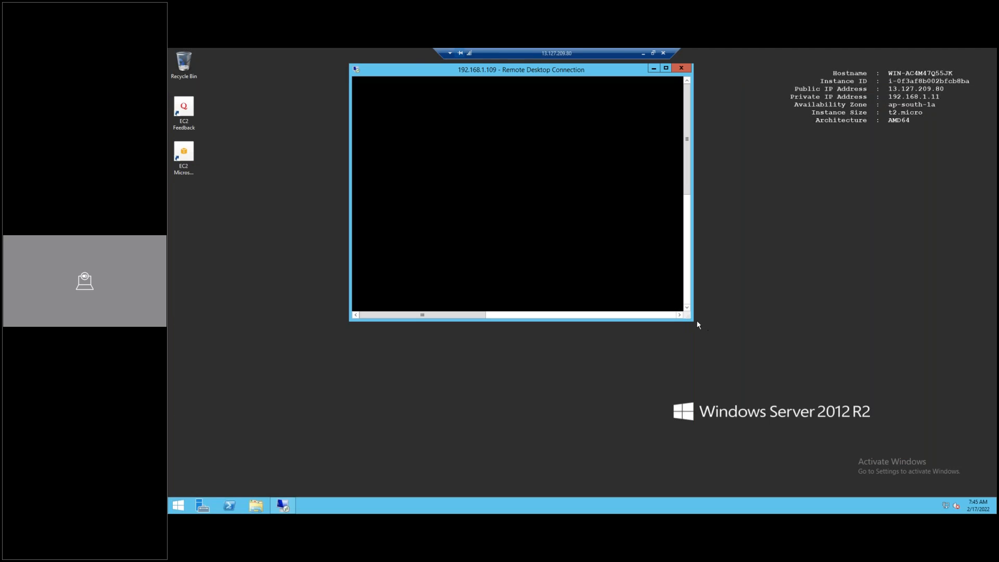
drag(666, 315, 432, 73)
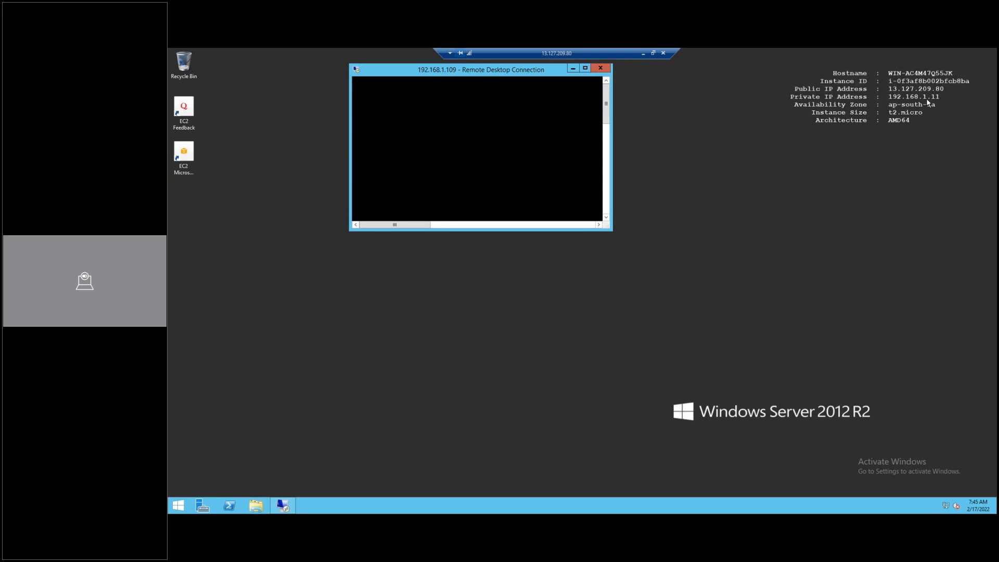
drag(391, 72, 220, 194)
click(520, 253)
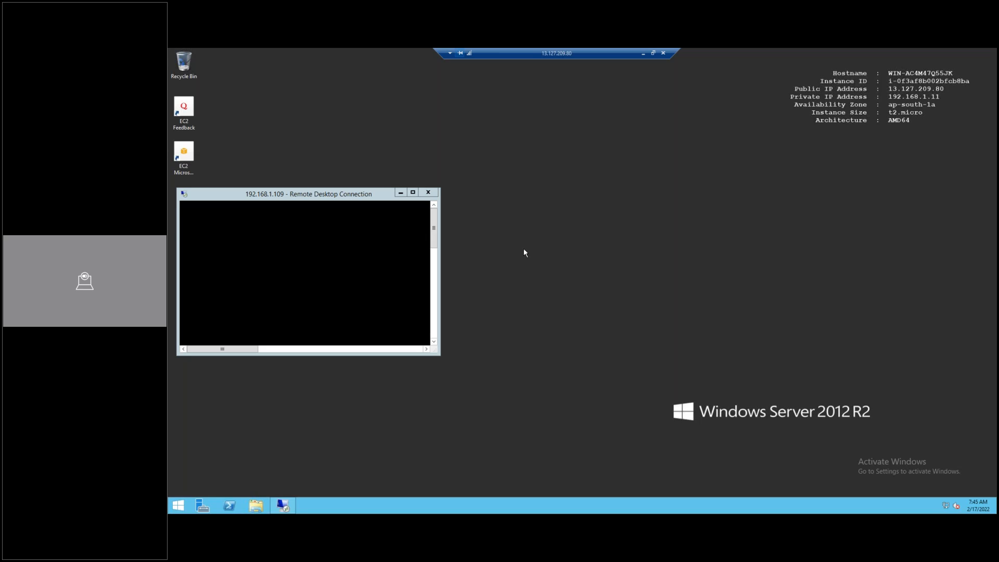
key(super)
text(remote Desktop Connection)
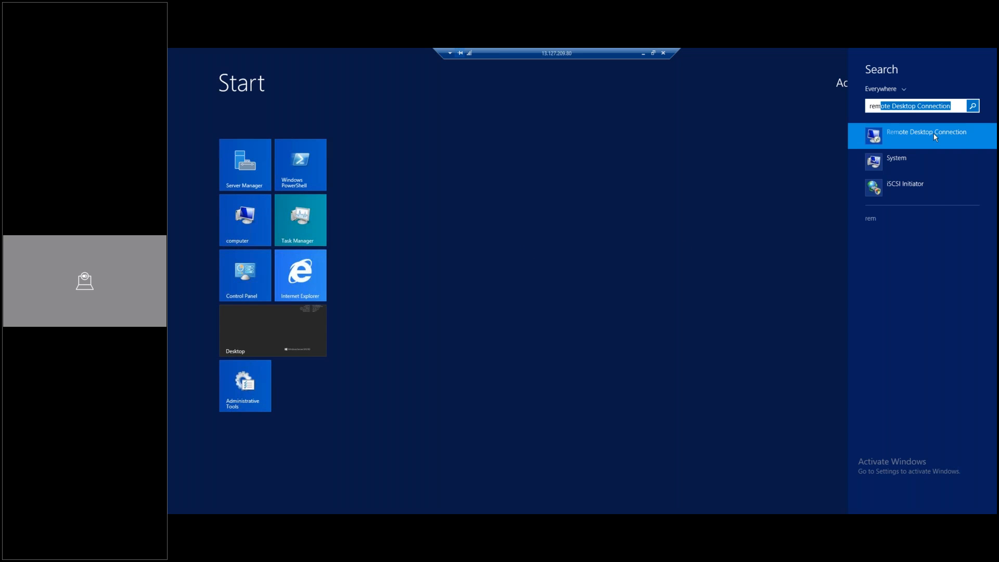
Open a new Remote Desktop Connection window, connect to 10.0.0.12, and minimise the session
right_click(934, 134)
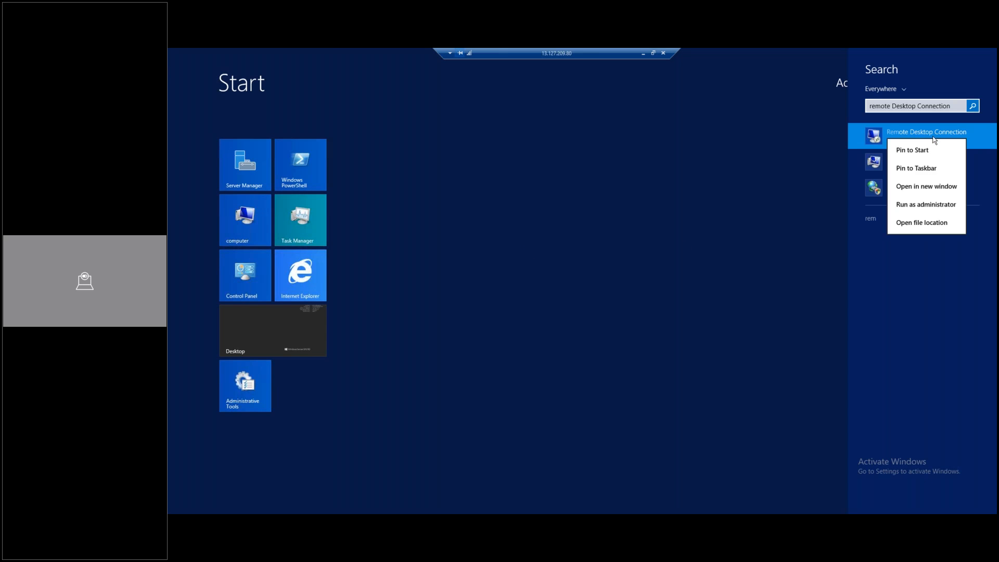
click(945, 188)
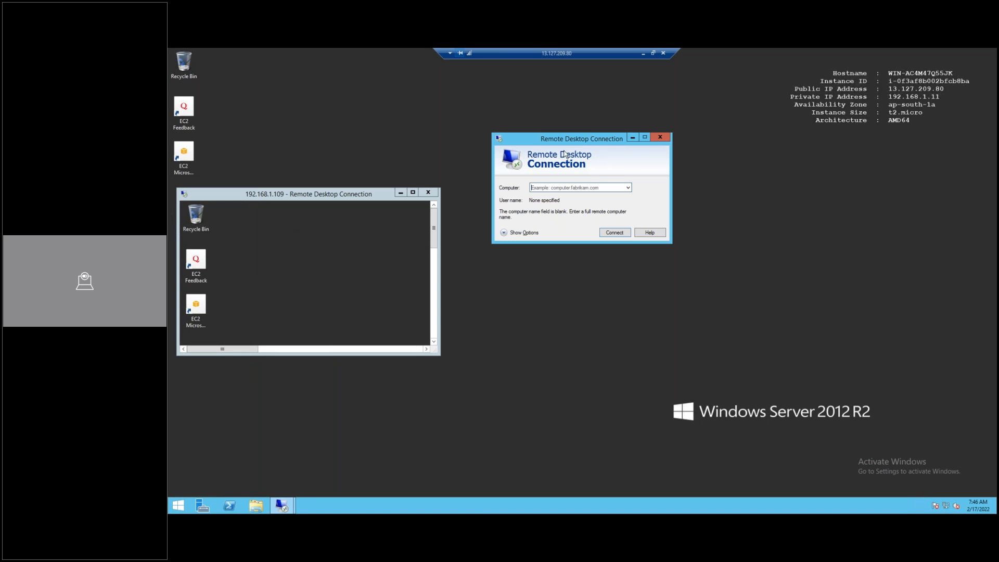
text(10.0.0.12)
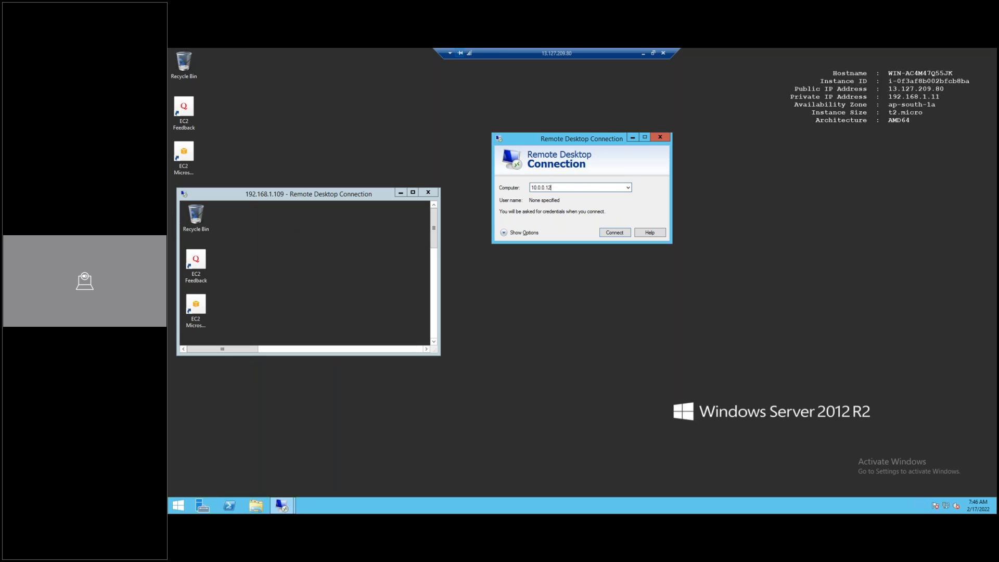
click(617, 233)
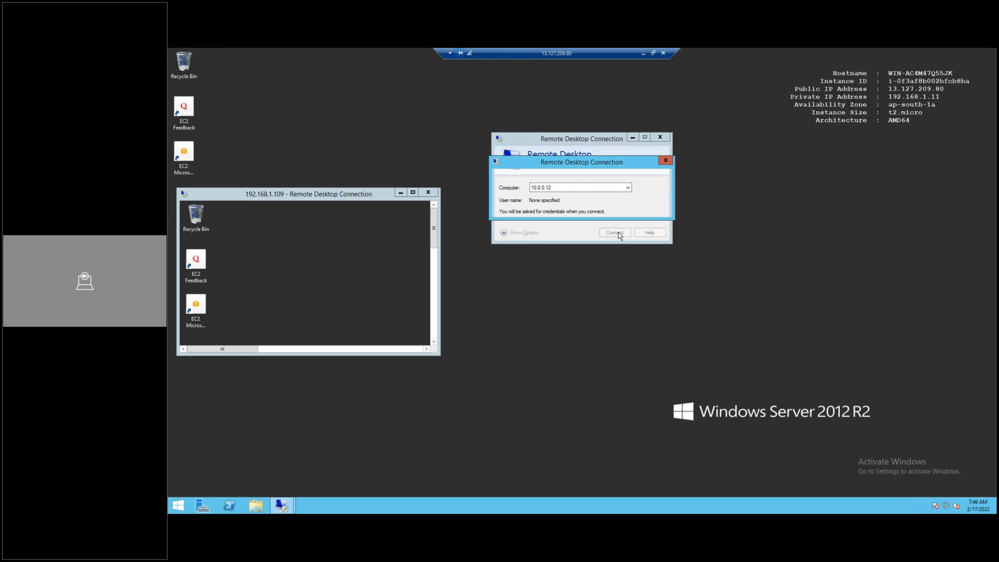
click(642, 53)
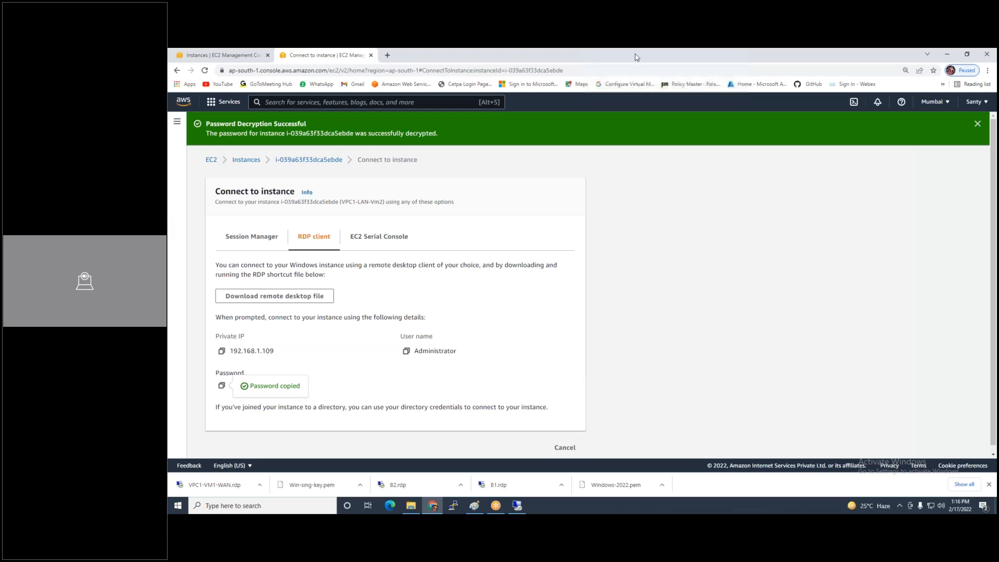
Back in the instances list, select VPC2-WAN-VM3 and compare its details with the VPC diagram in Paint
click(259, 161)
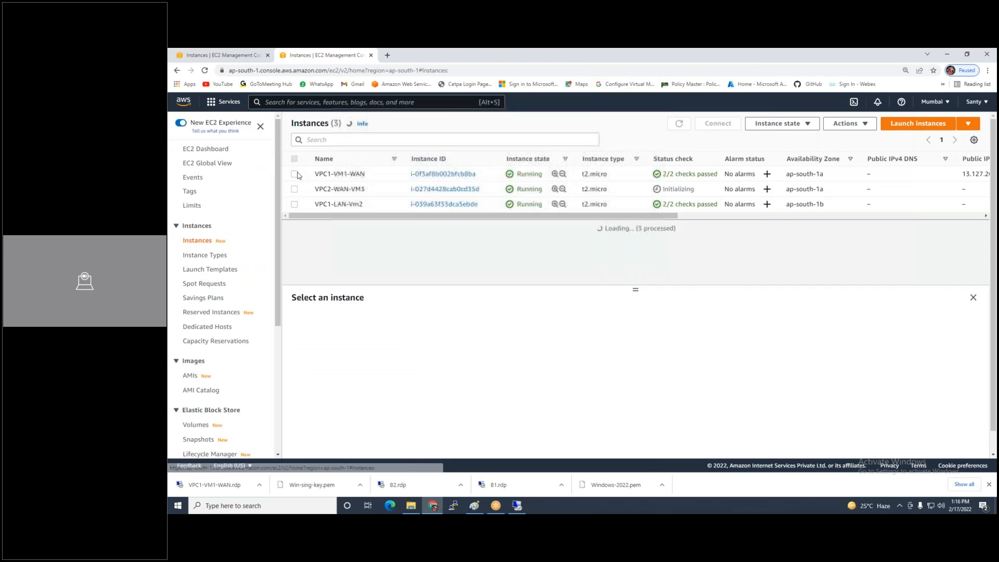
click(294, 190)
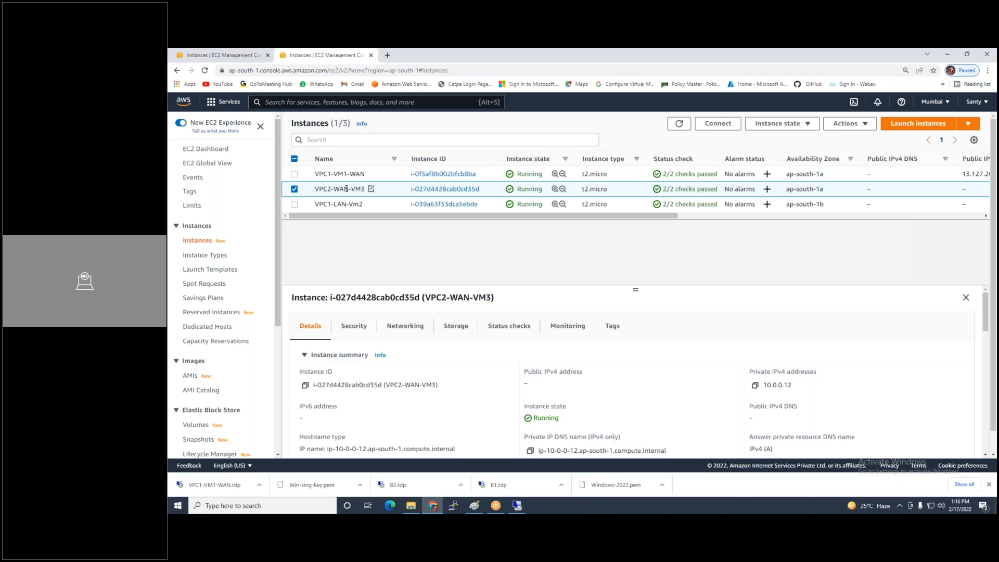
click(474, 506)
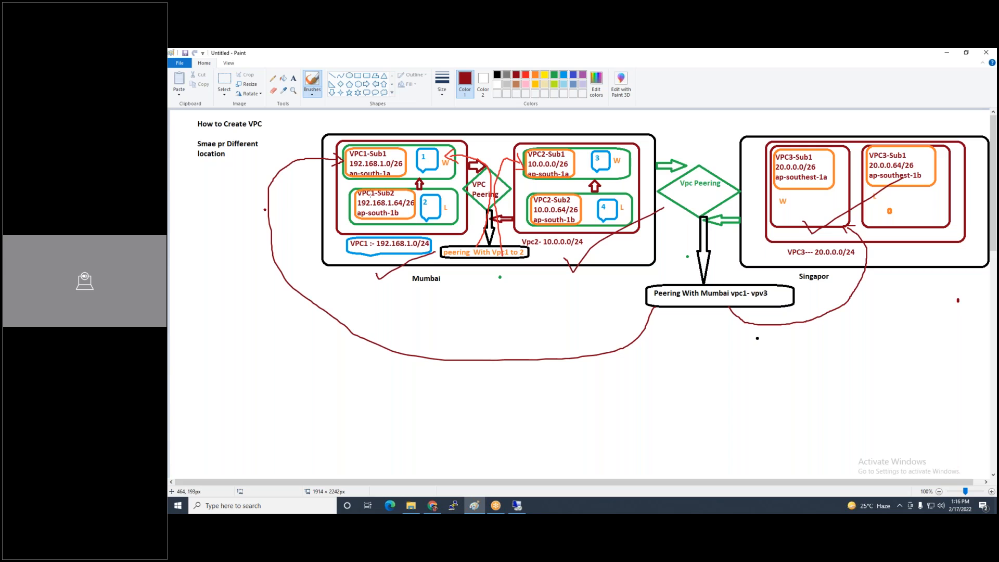
click(432, 505)
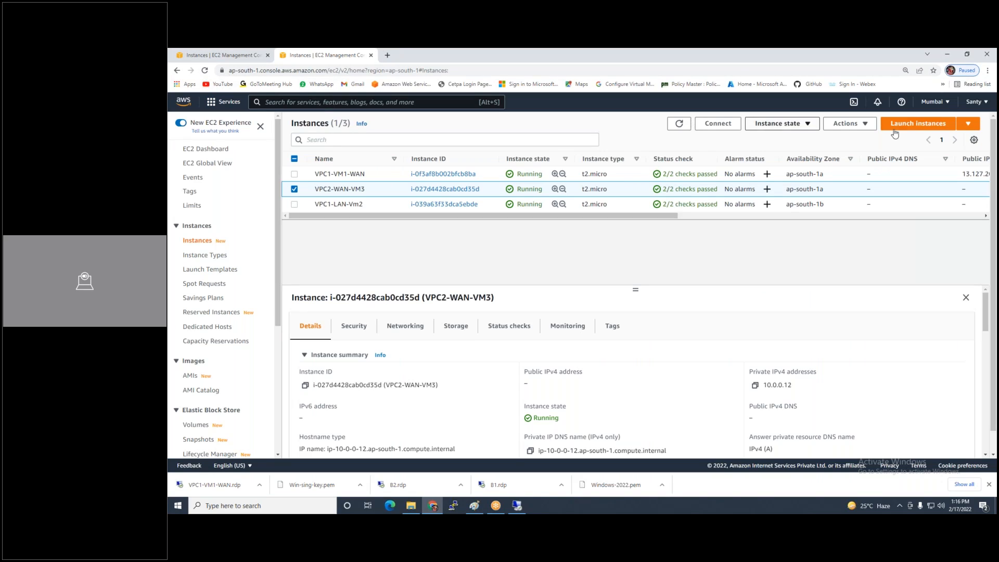
Search 'vpc' and open the VPC console in a new browser tab
click(386, 102)
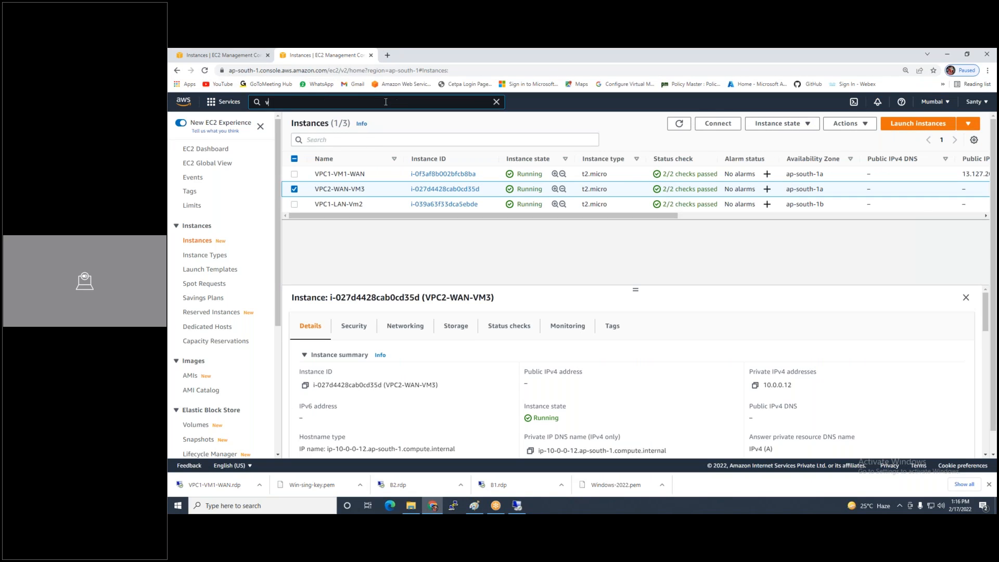
text(vpc)
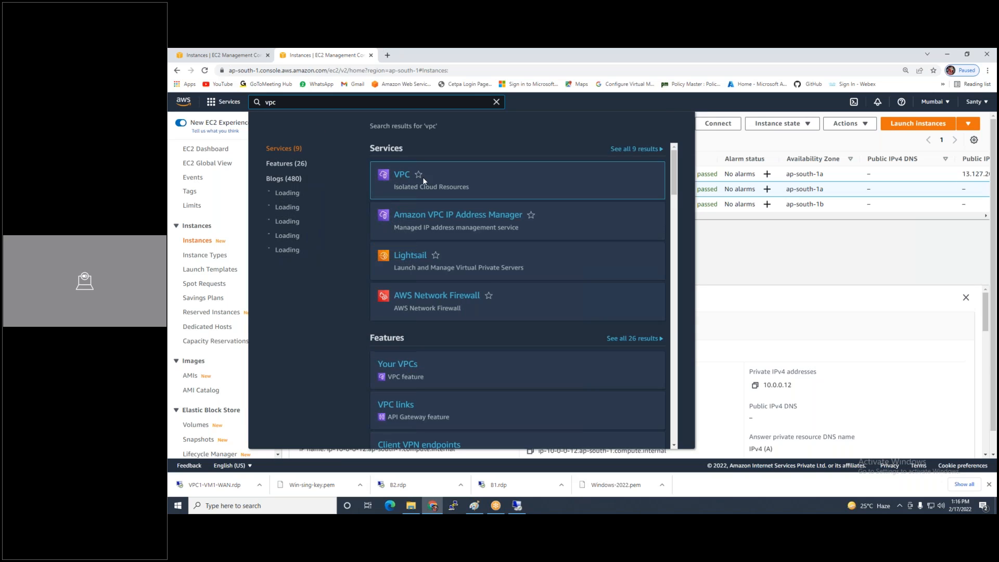
right_click(405, 177)
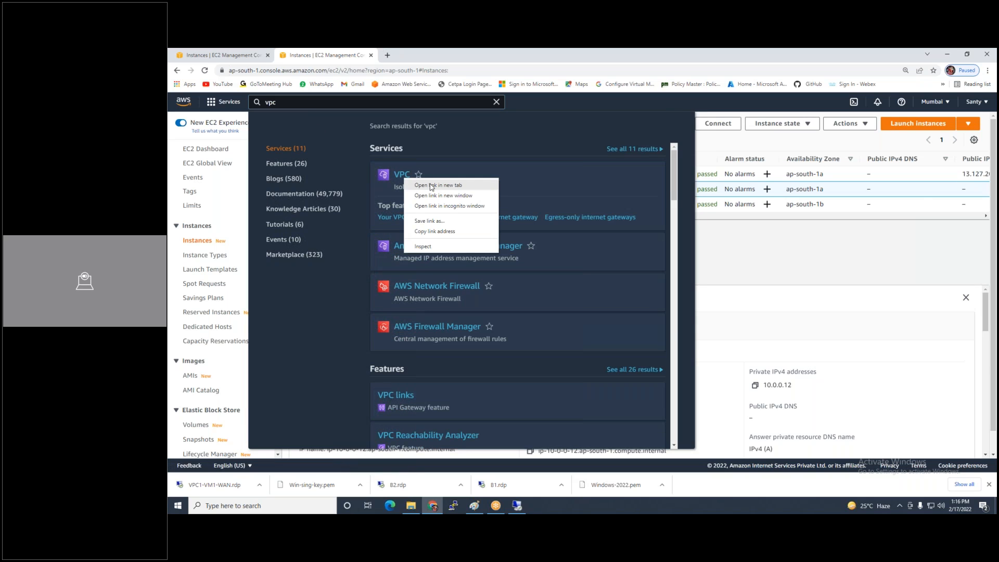
click(437, 185)
click(899, 269)
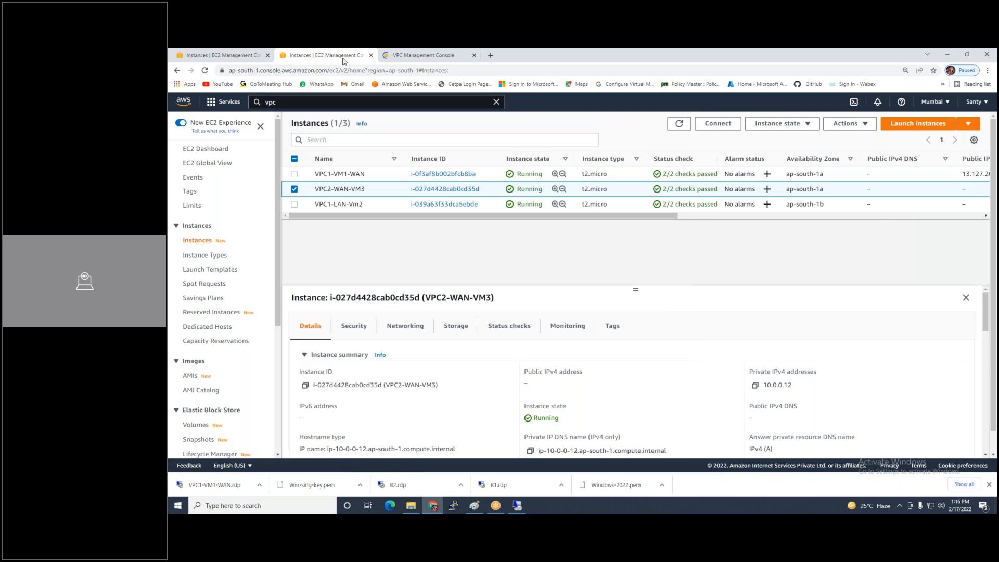
click(401, 56)
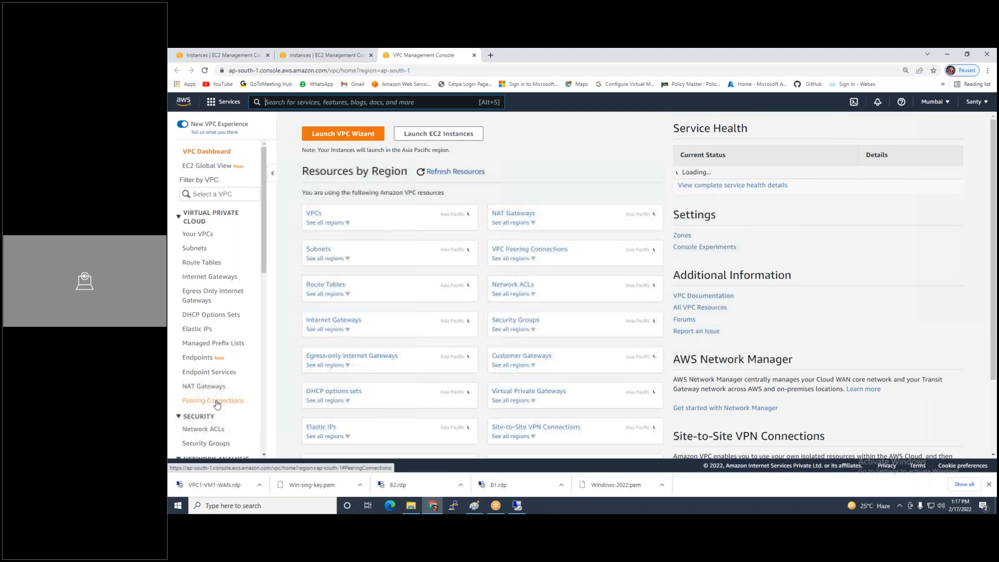
From the empty Peering Connections list, start creating a new peering connection
click(218, 402)
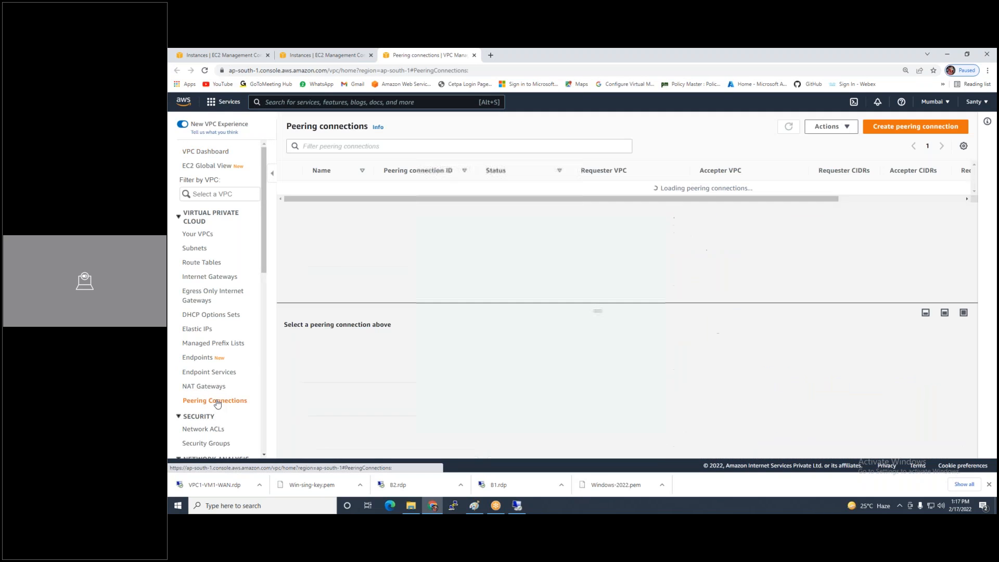
click(930, 126)
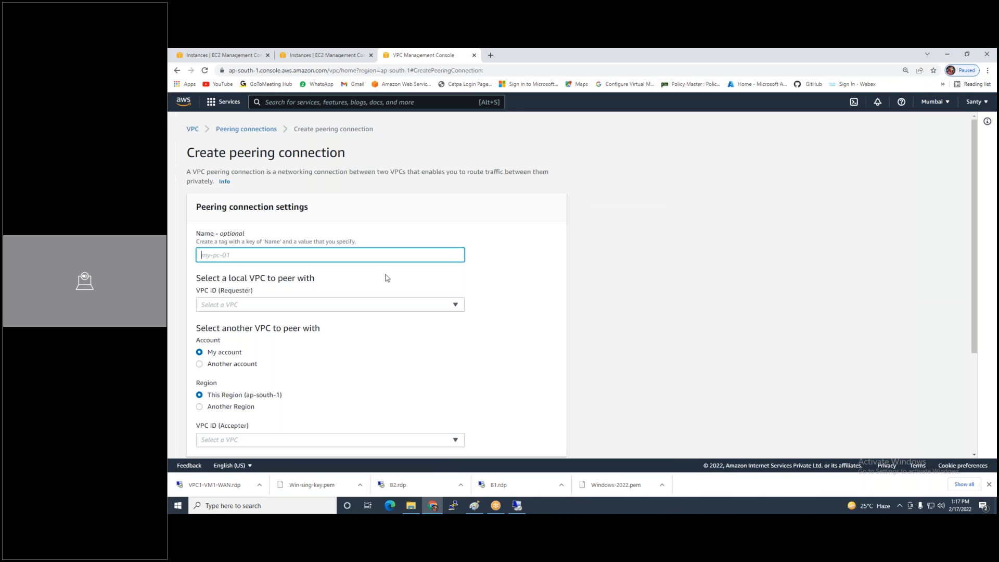
Create peering connection 'Vpc1-VPc2' in this account with VPC1 as requester and VPC2 as accepter
click(324, 255)
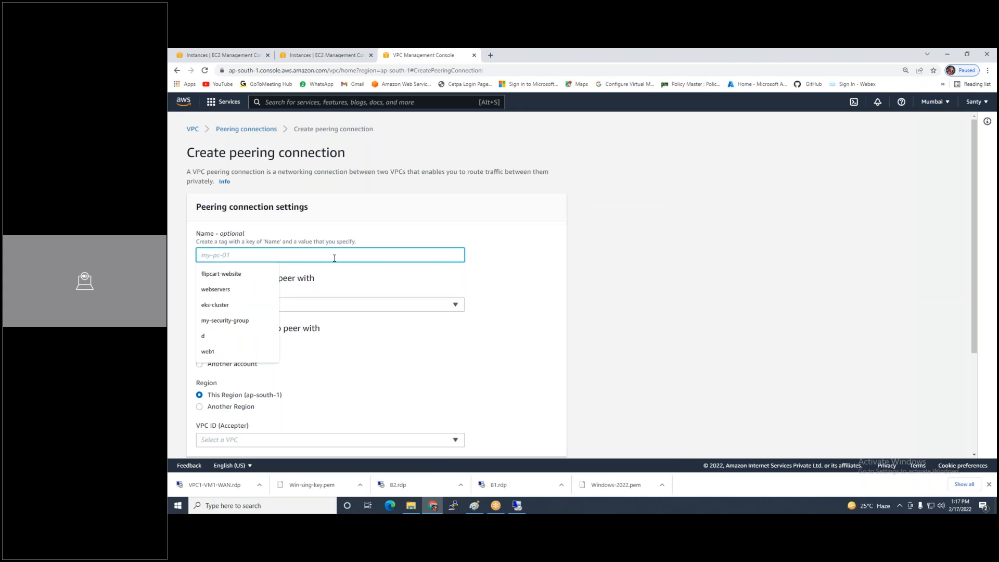
text(Vpc1-)
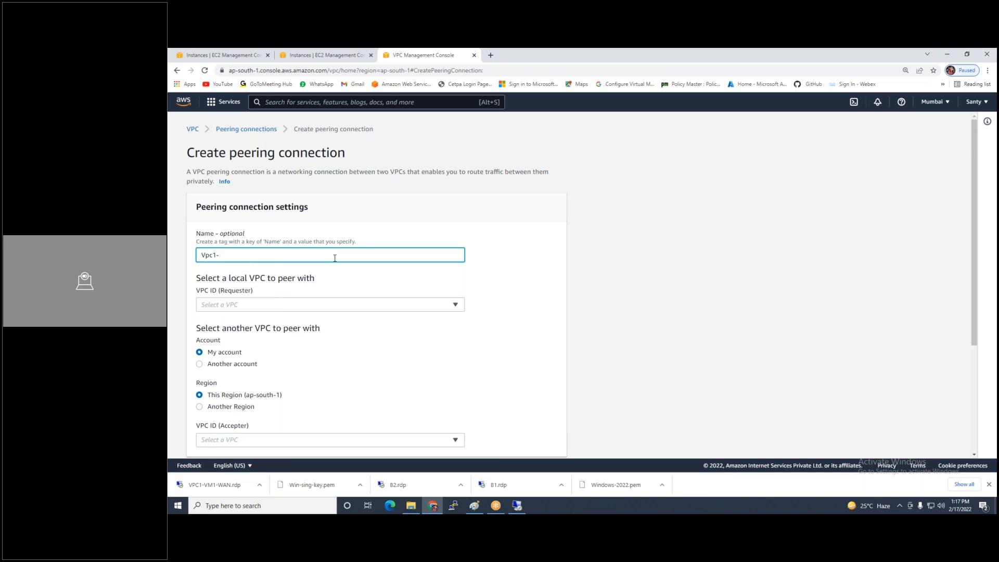
text(VPc2)
click(237, 366)
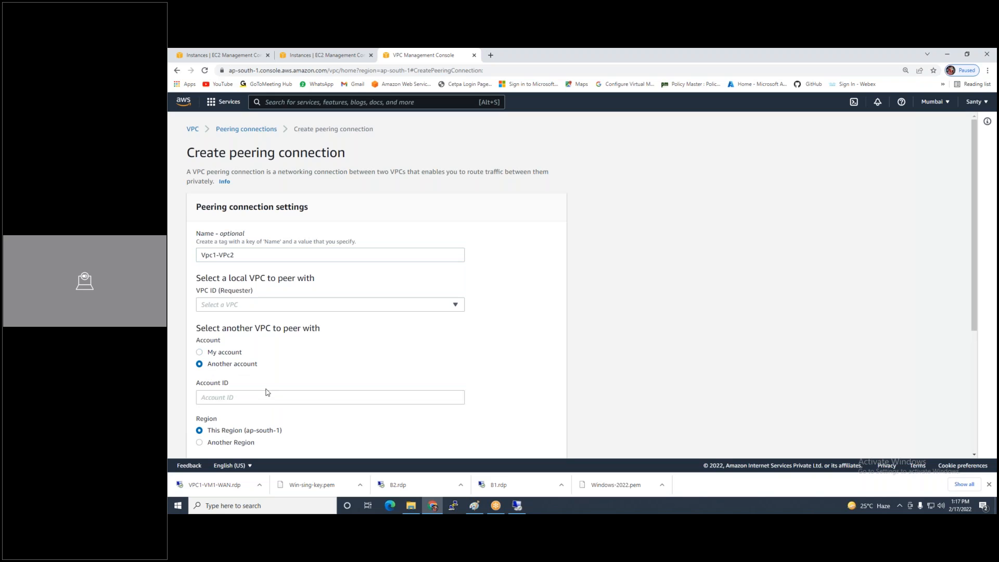
click(215, 354)
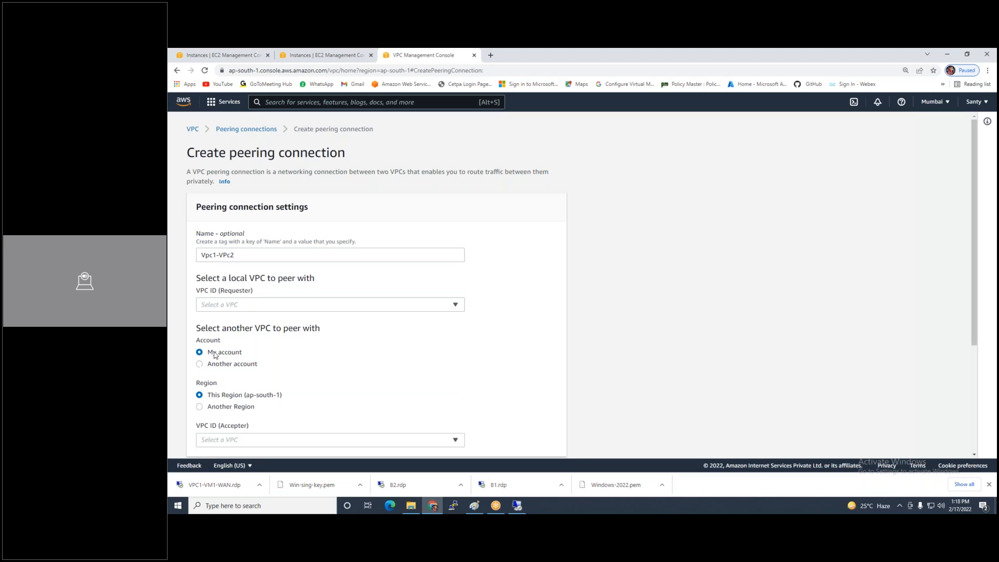
click(276, 308)
click(300, 347)
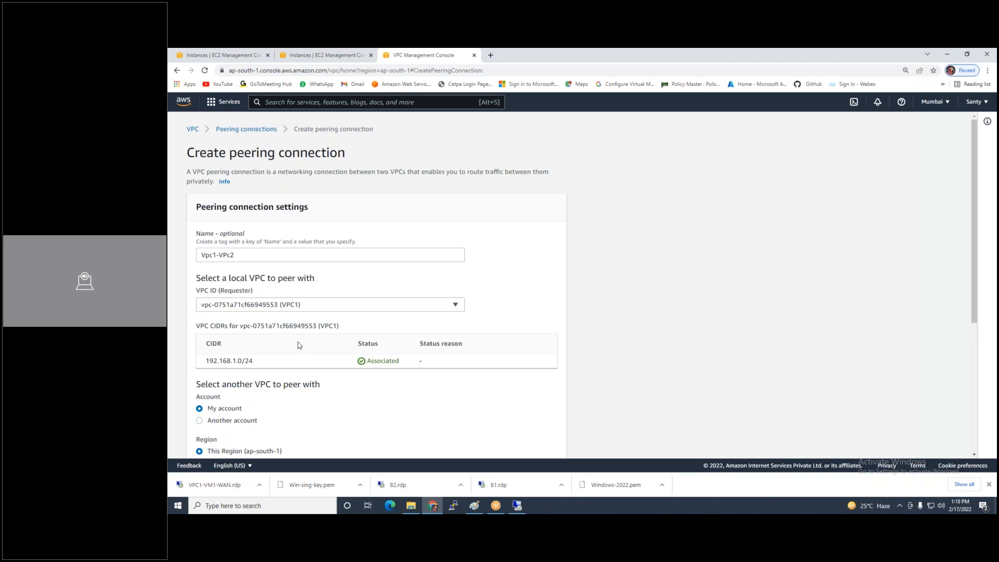
scroll(299, 344, down, 3)
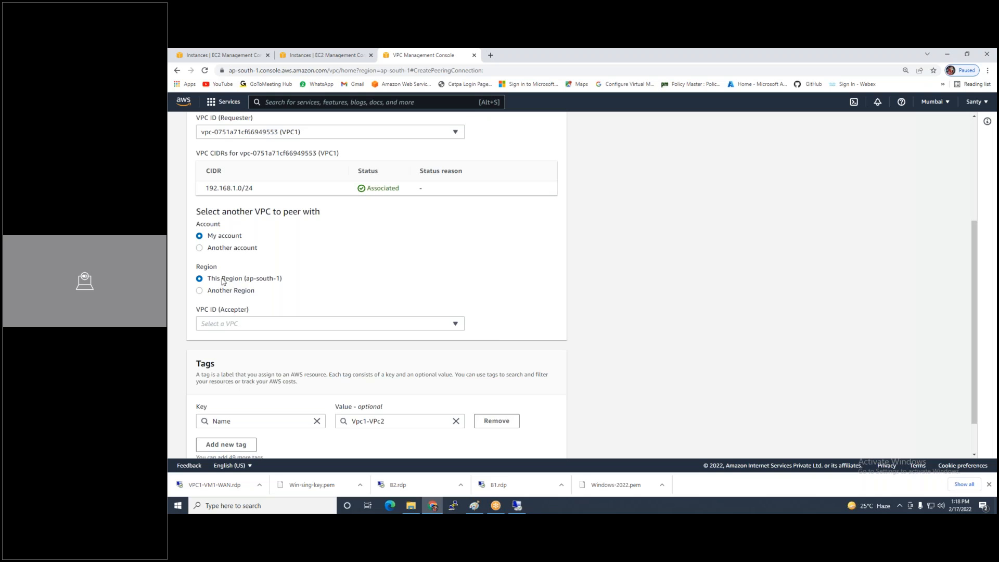
click(249, 327)
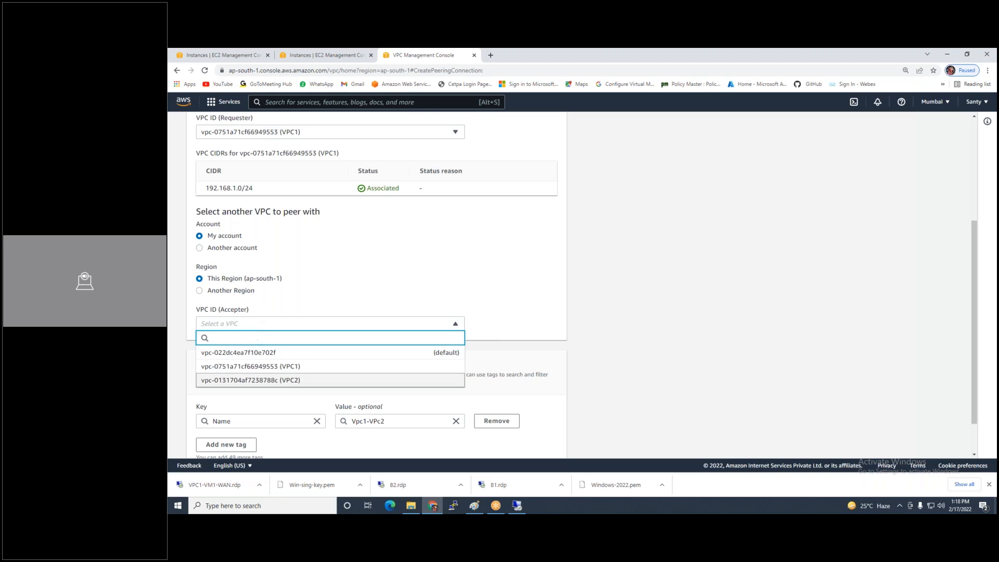
click(289, 380)
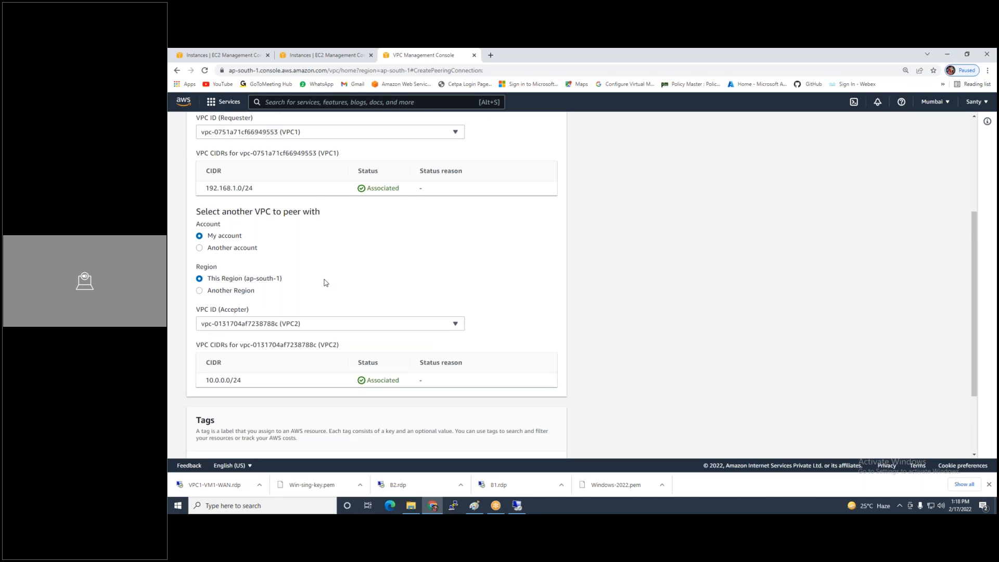
scroll(267, 223, up, 3)
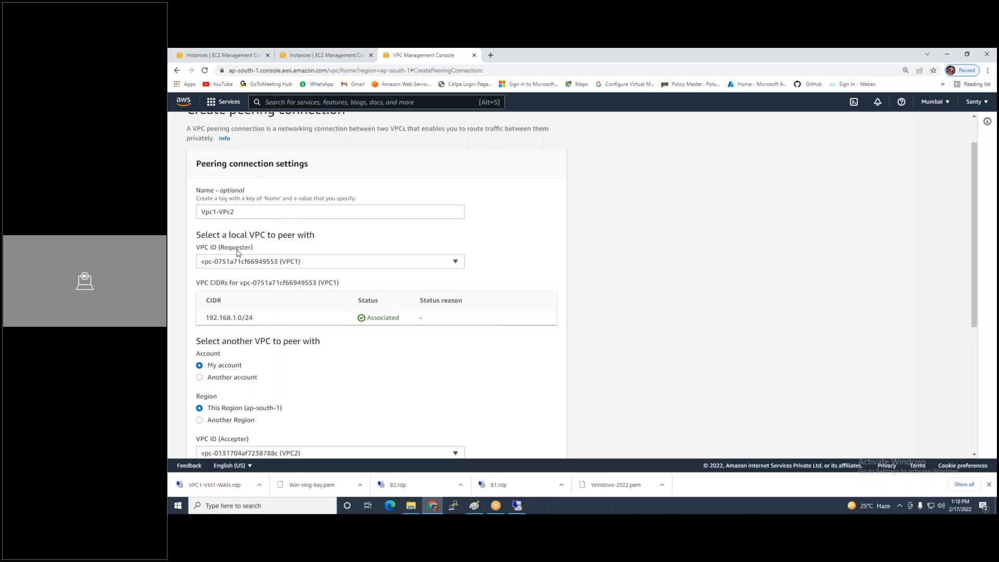
scroll(239, 254, down, 5)
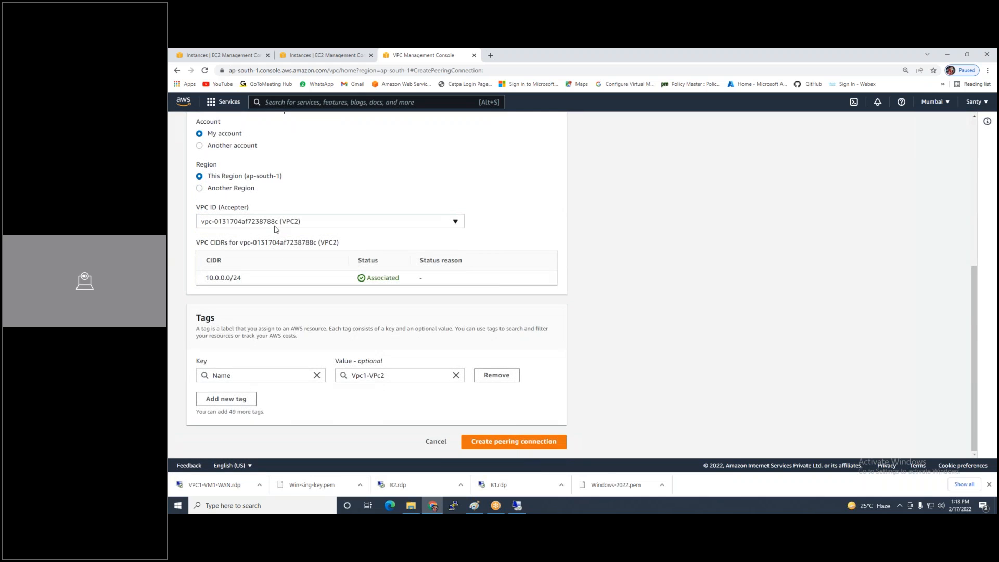
click(490, 443)
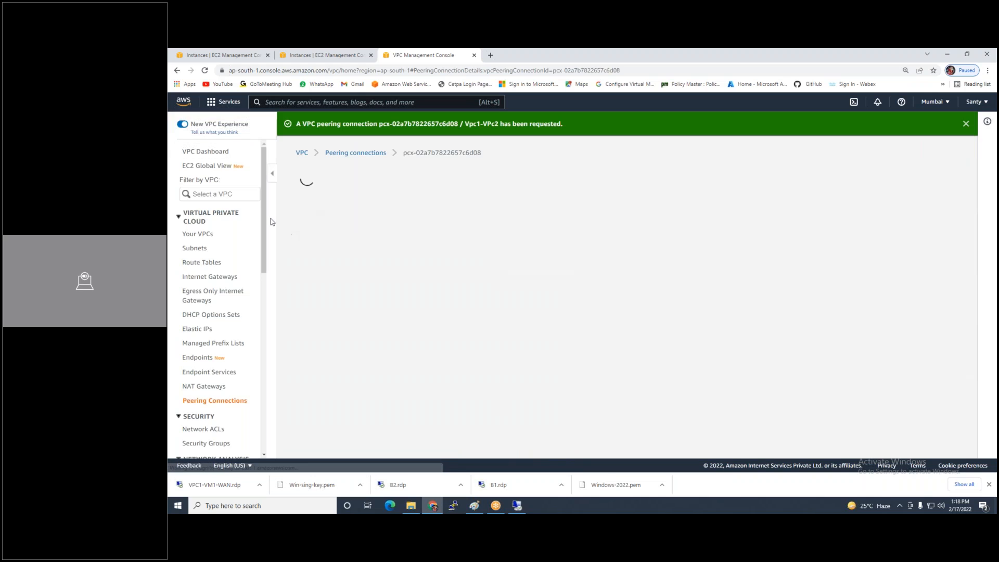
Accept the pending Vpc1-VPc2 peering request via Actions so the connection turns Active
click(208, 401)
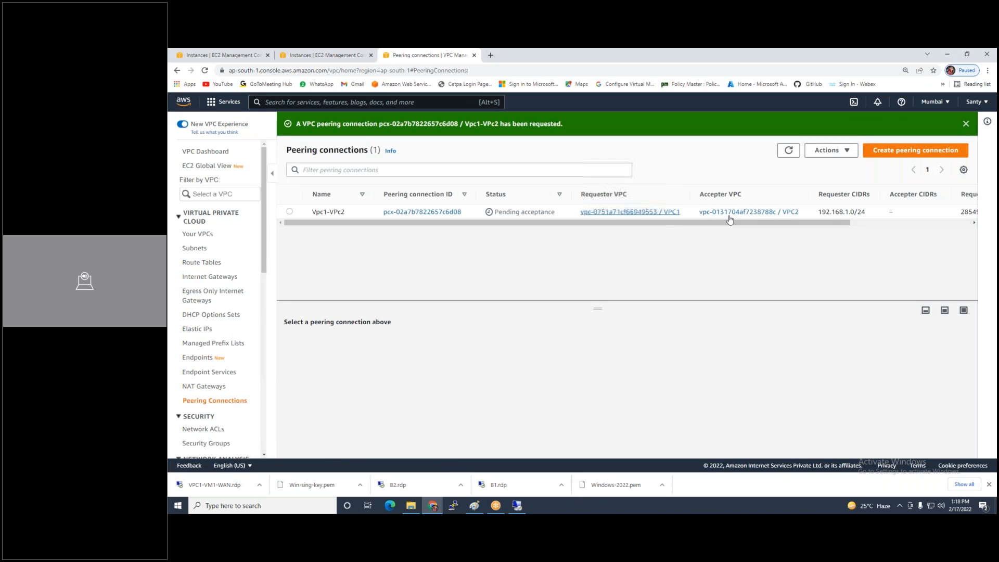
click(289, 212)
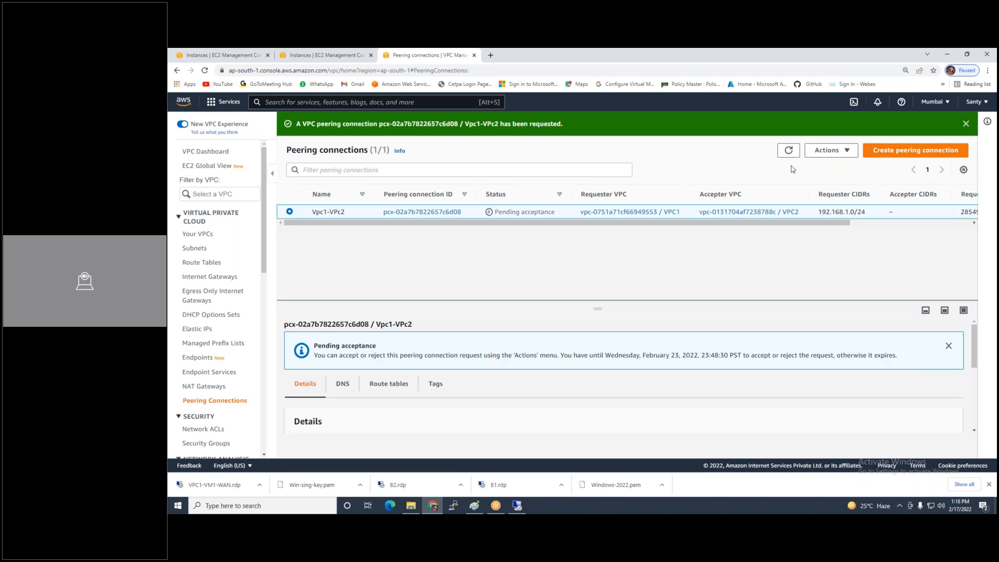
click(833, 150)
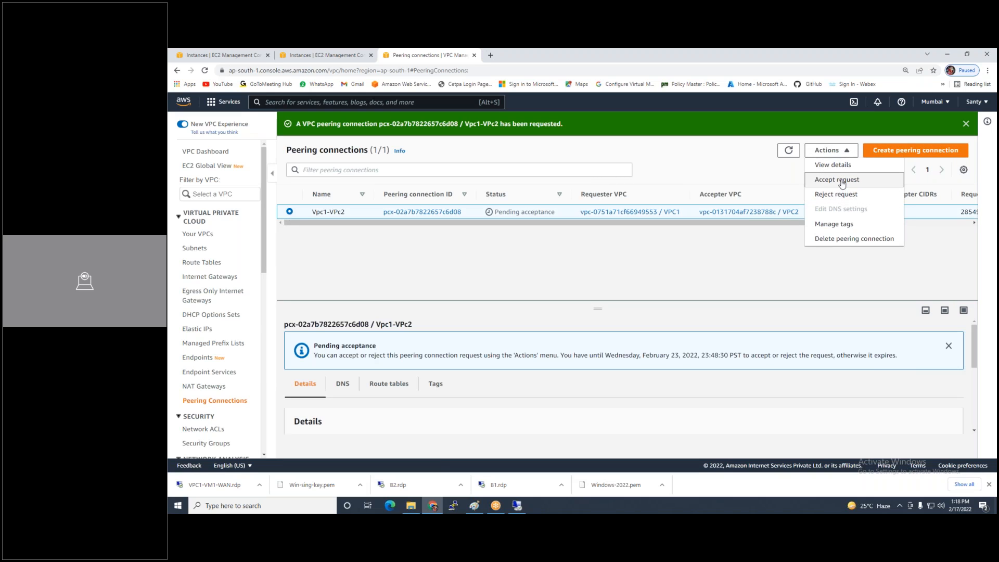
click(842, 181)
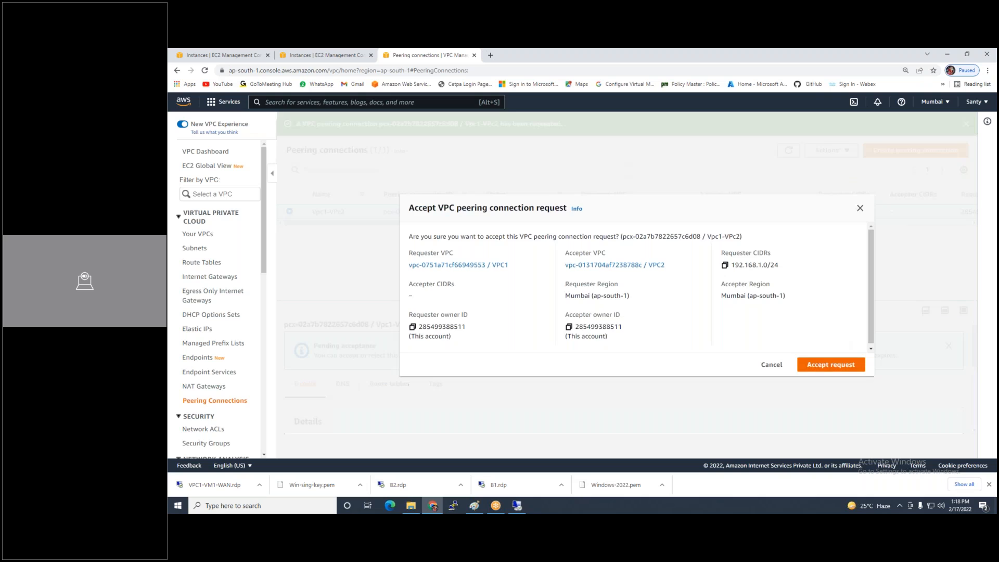
click(829, 364)
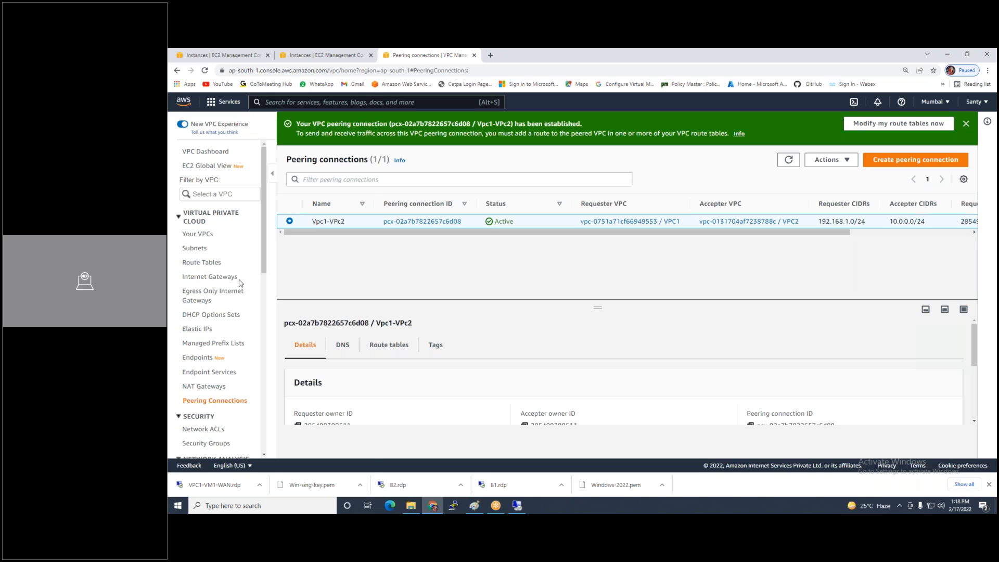
click(201, 262)
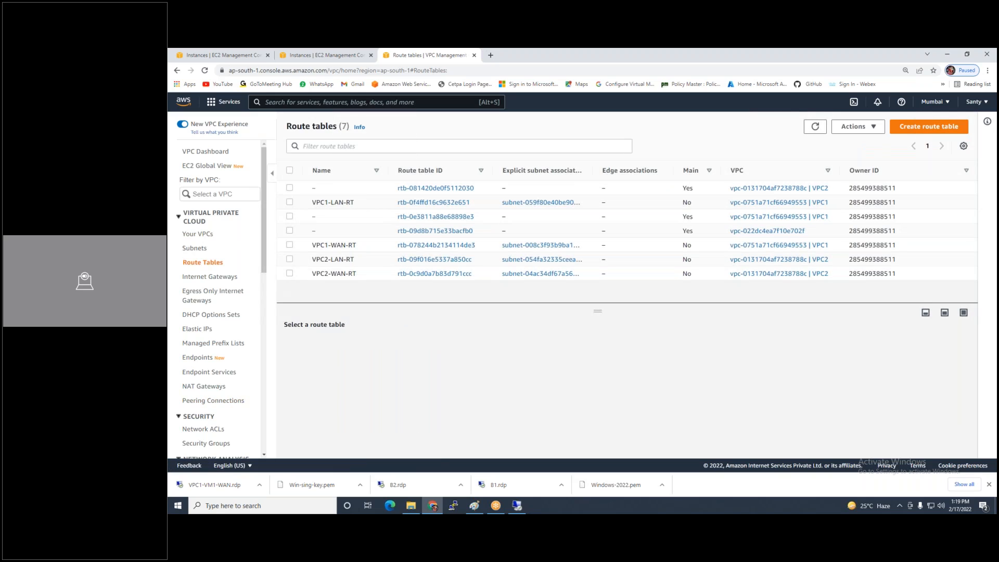
Add a 10.0.0.0/24 route to VPC1-WAN-RT targeting the Vpc1-VPc2 peering connection and save
mouse_move(517, 506)
click(290, 245)
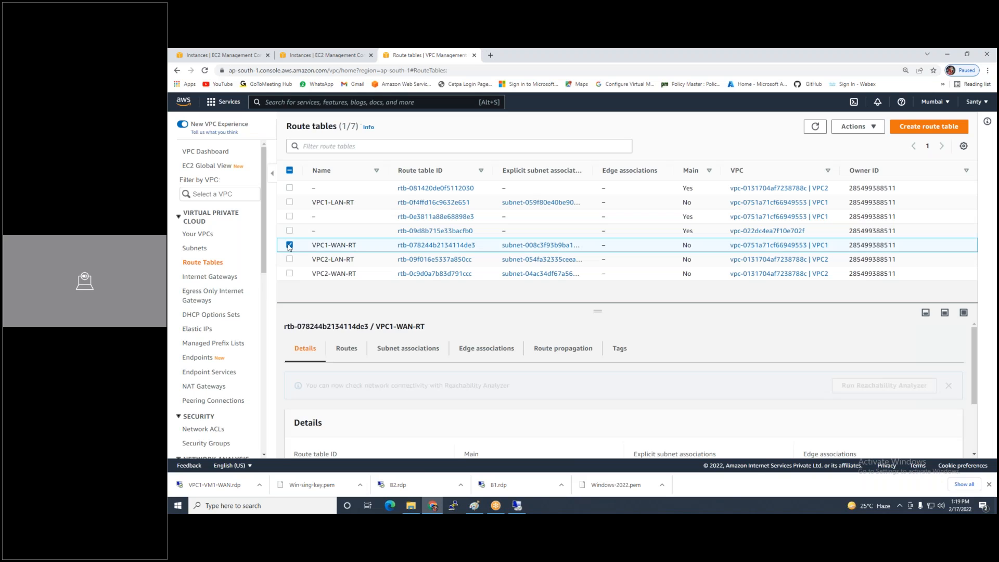
click(348, 356)
click(931, 387)
click(243, 266)
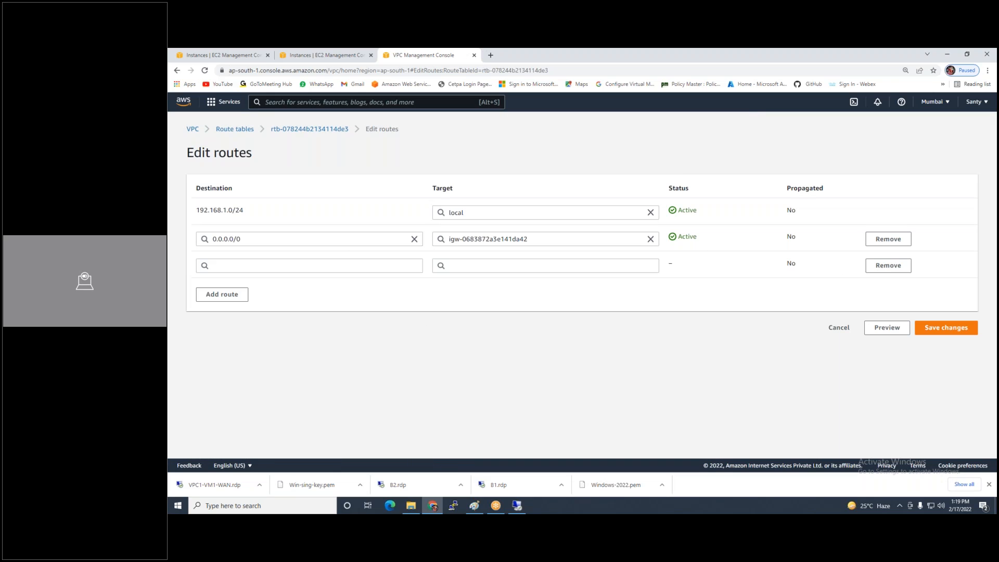
click(243, 265)
text(10.0.0.0/24)
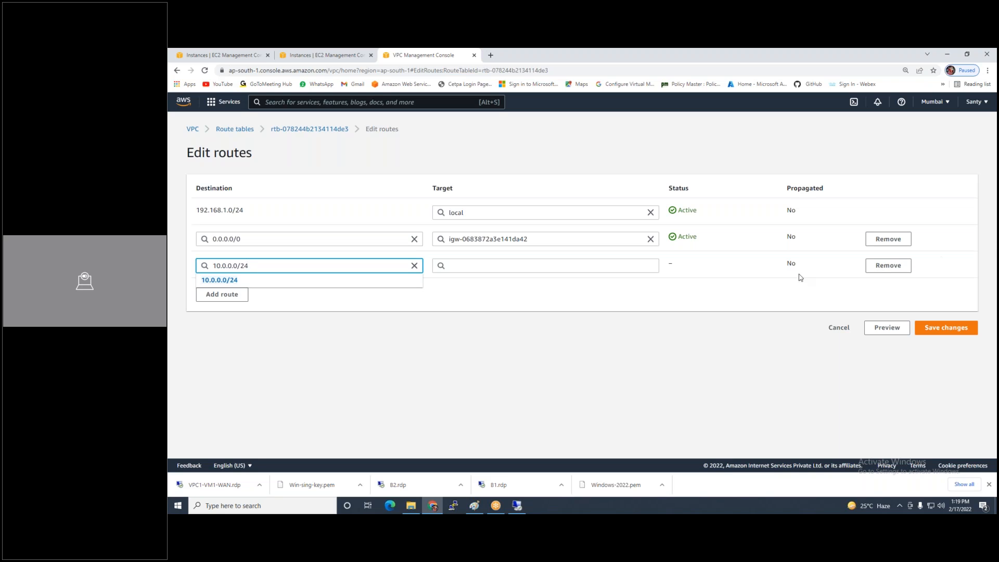
click(604, 264)
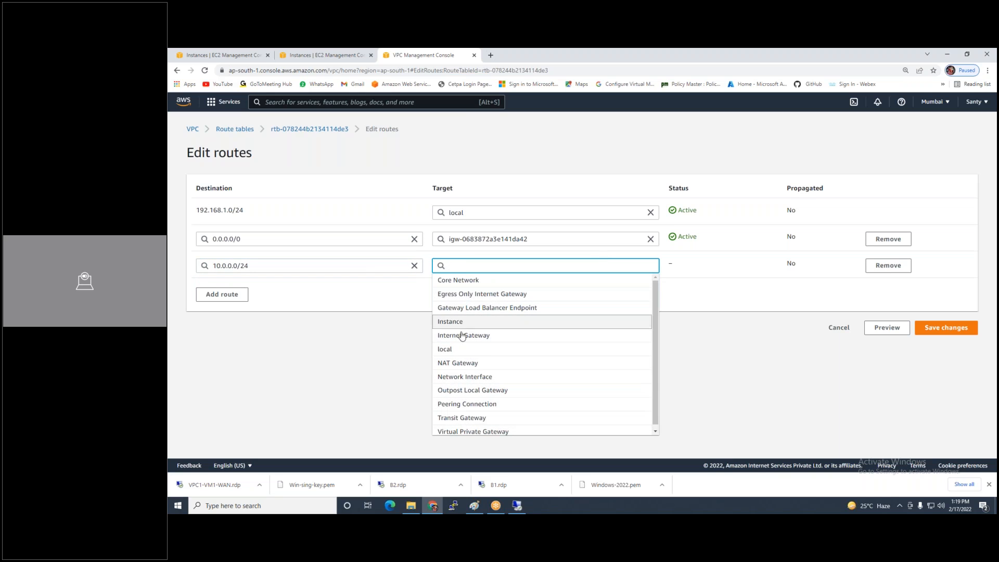
click(475, 404)
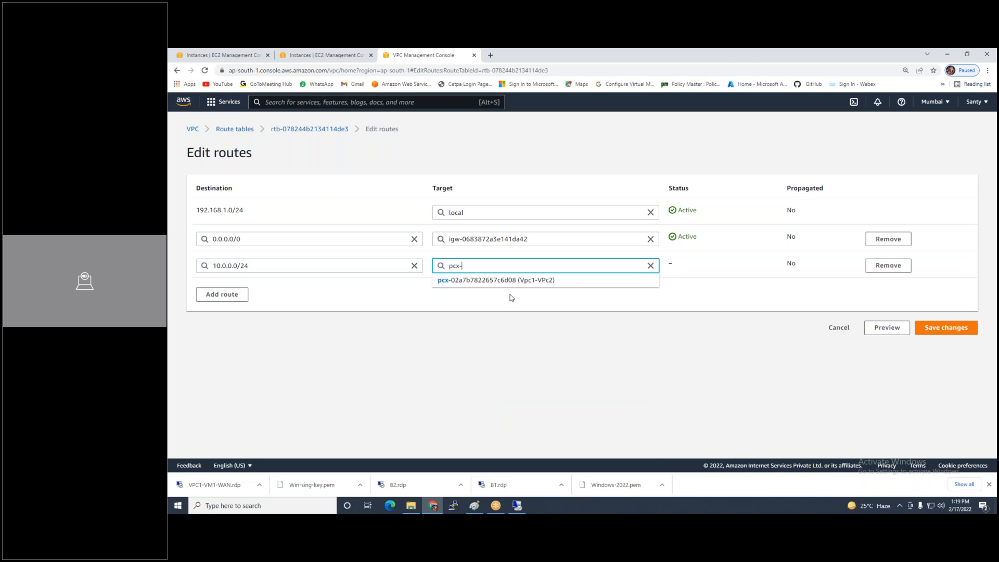
click(547, 281)
click(943, 328)
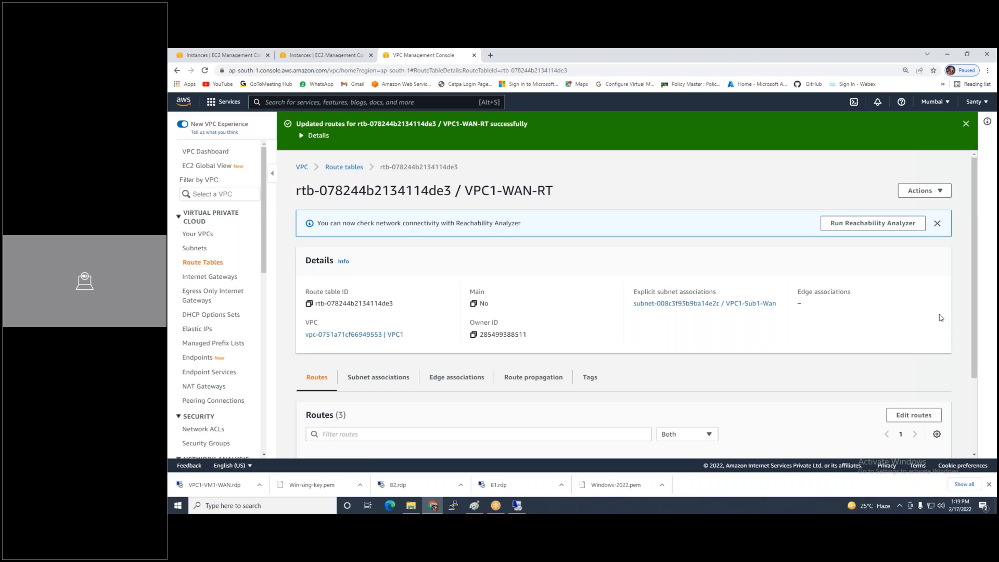
click(197, 263)
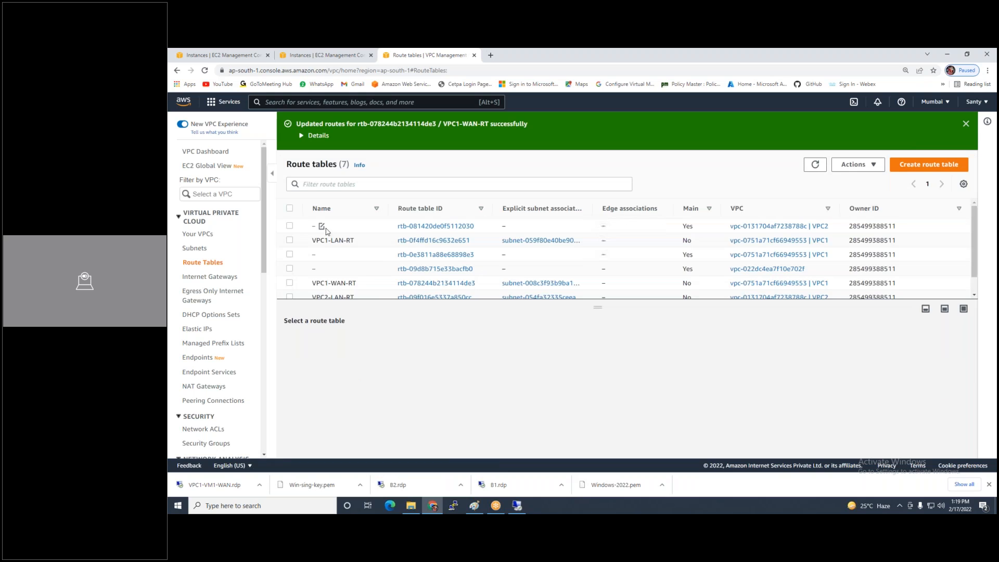
Add a 192.168.1.30/24 route to VPC2-WAN-RT targeting peering connection pcx-02a7b7822657c6d08 and save
scroll(384, 267, down, 1)
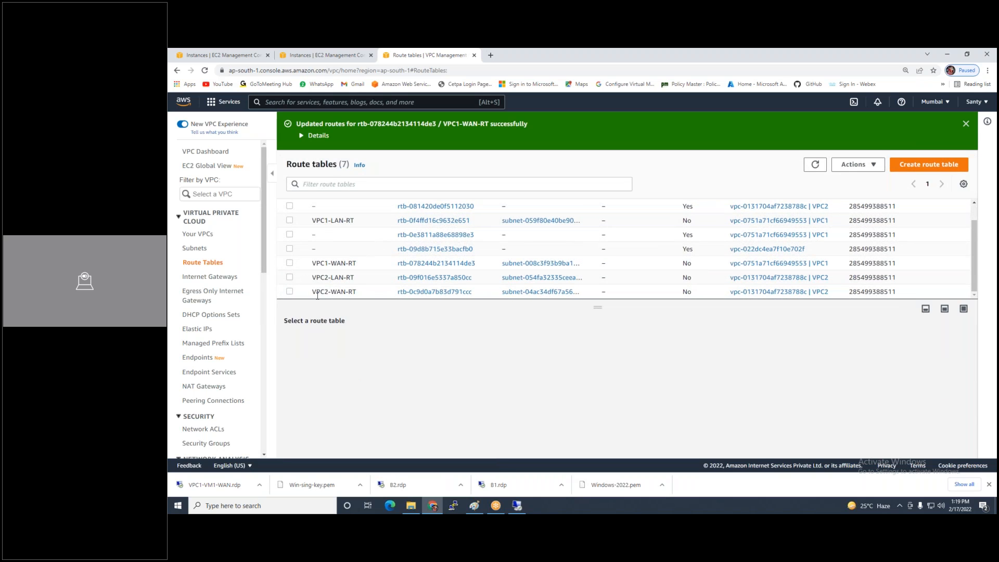
click(317, 293)
click(343, 351)
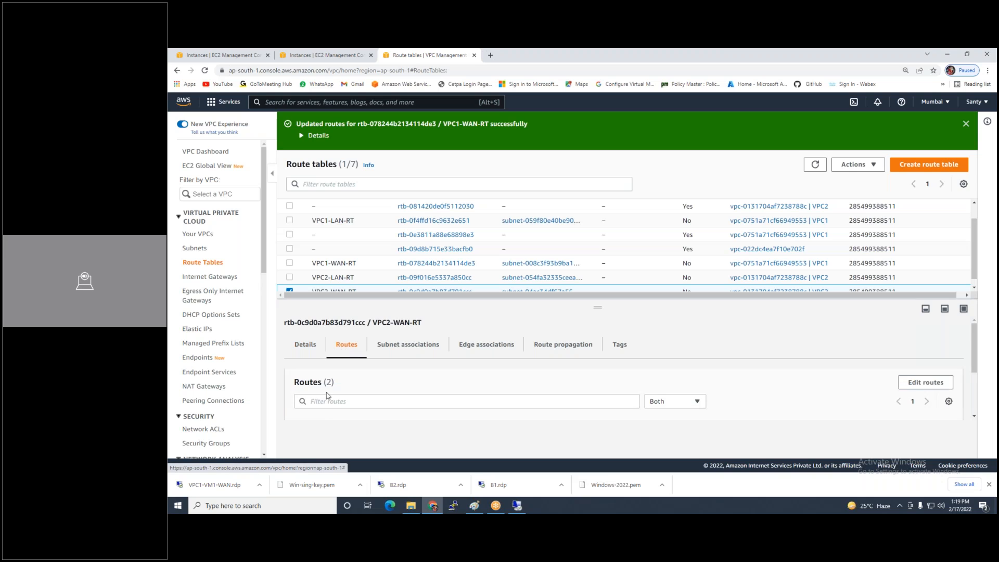
click(920, 383)
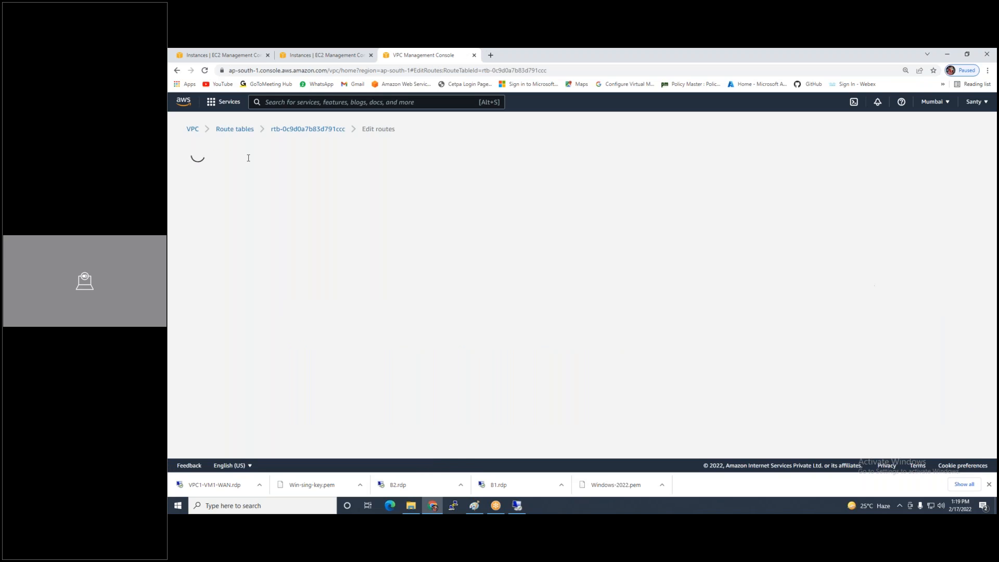
click(224, 267)
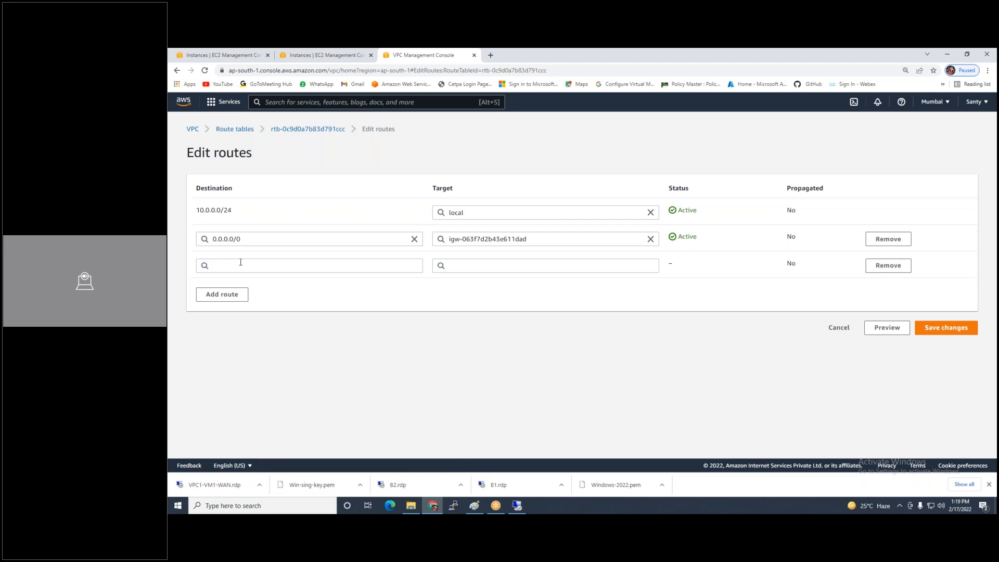
click(240, 263)
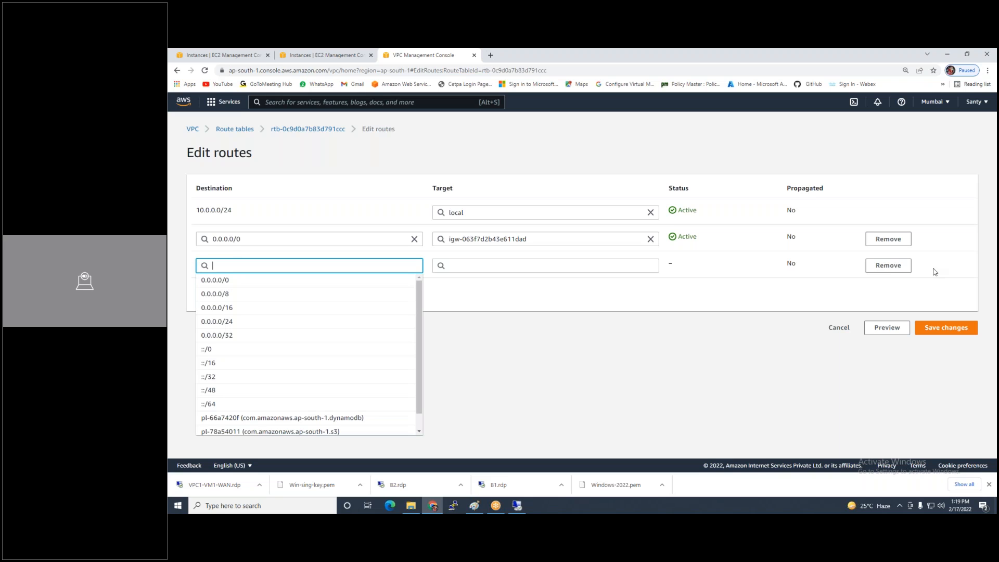
text(192.168.1.30/24)
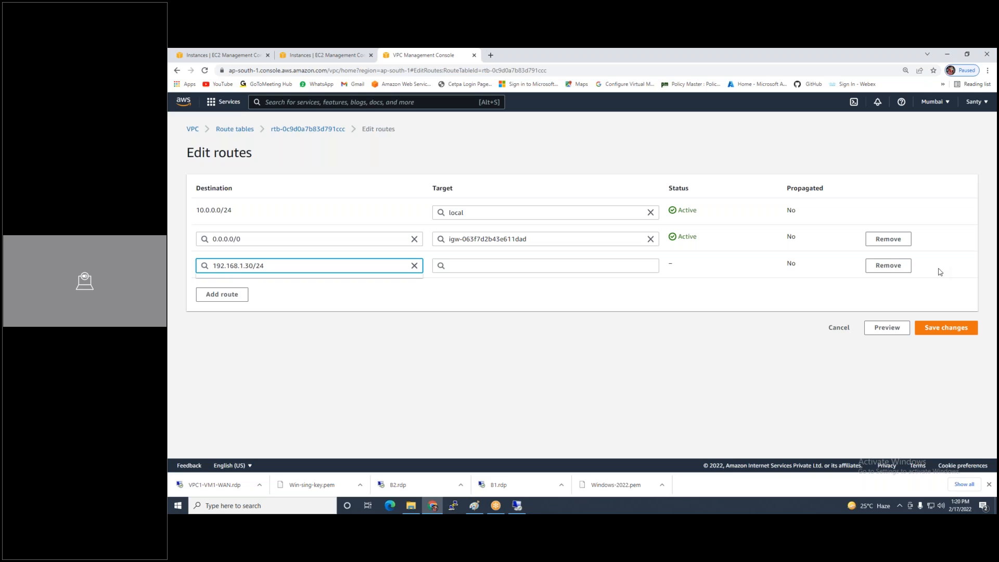
click(541, 266)
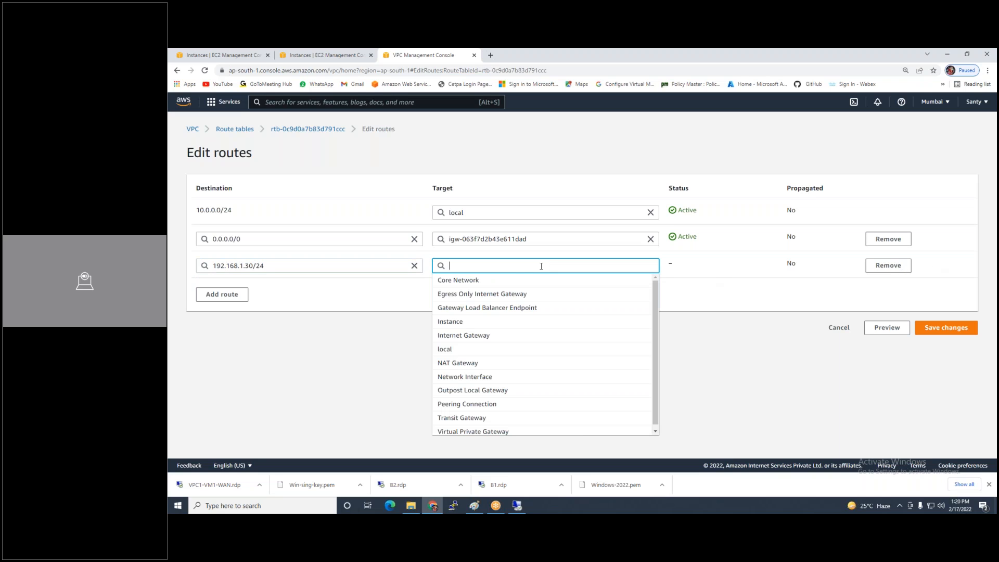
click(467, 405)
click(498, 280)
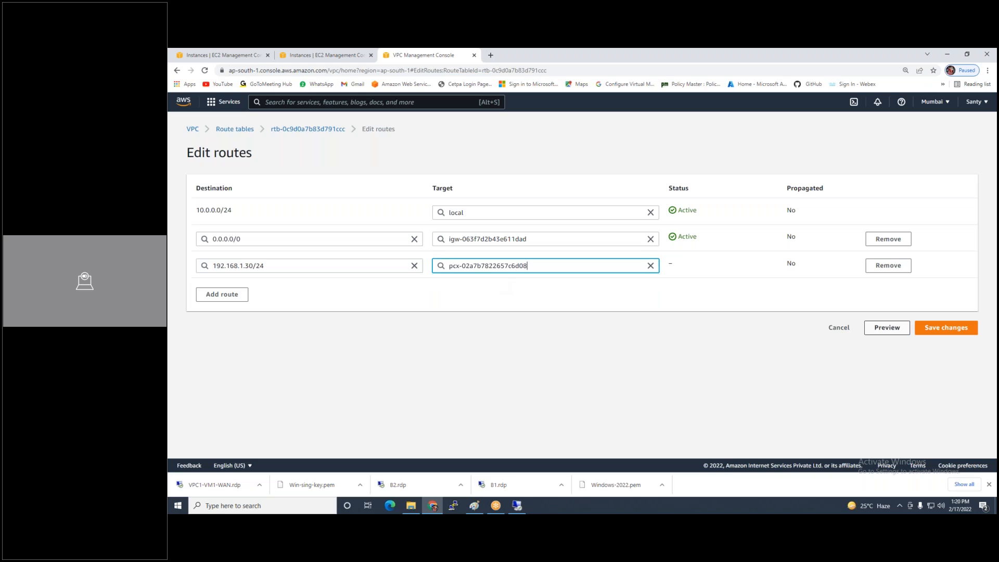
click(942, 327)
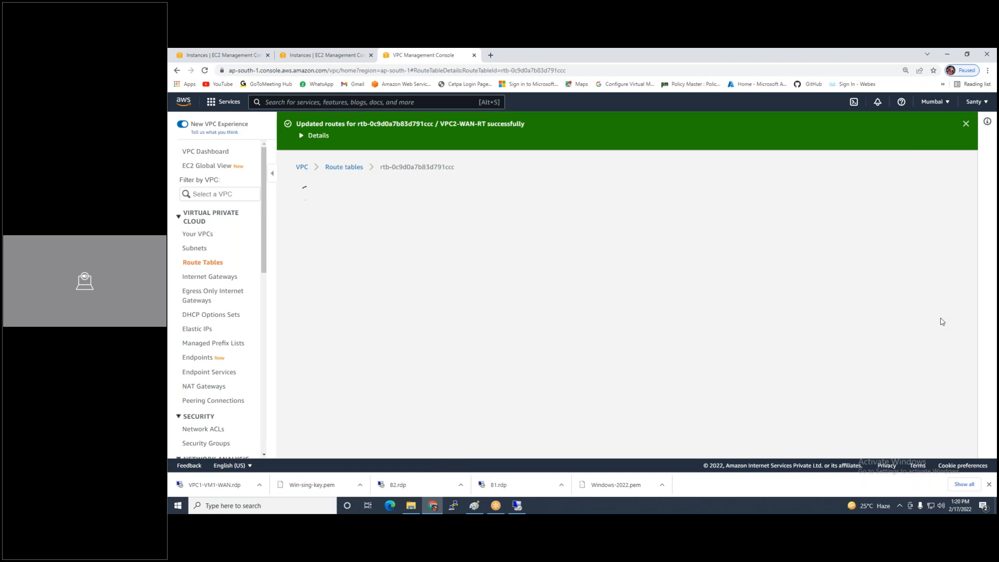
Check the network diagram in Paint, then go back to the EC2 instances list
click(474, 508)
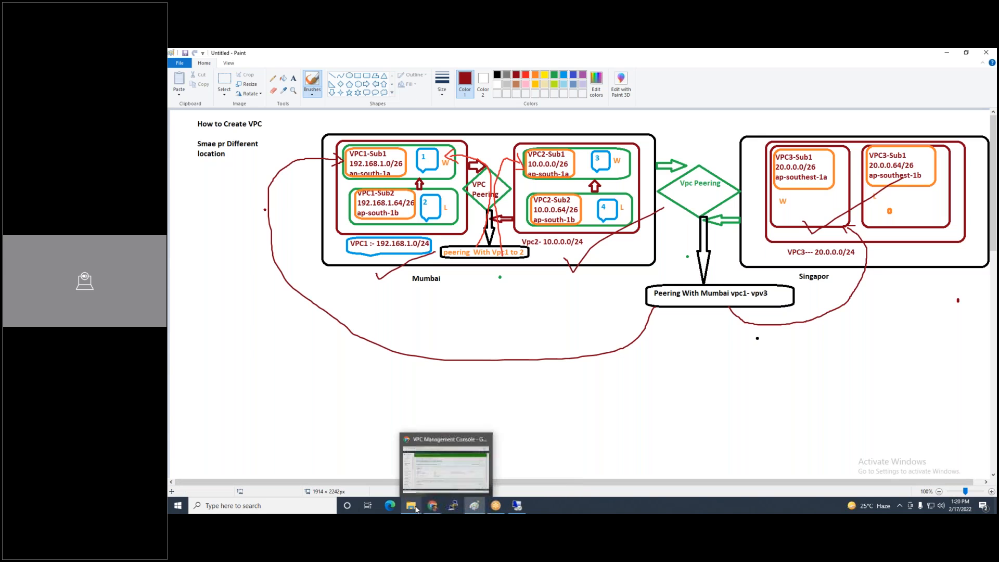
click(416, 463)
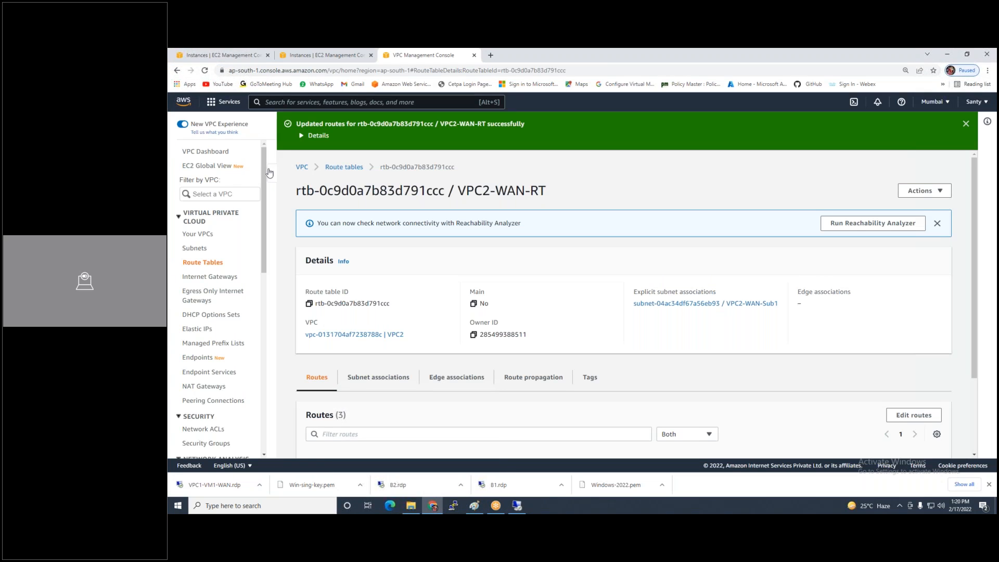
click(316, 52)
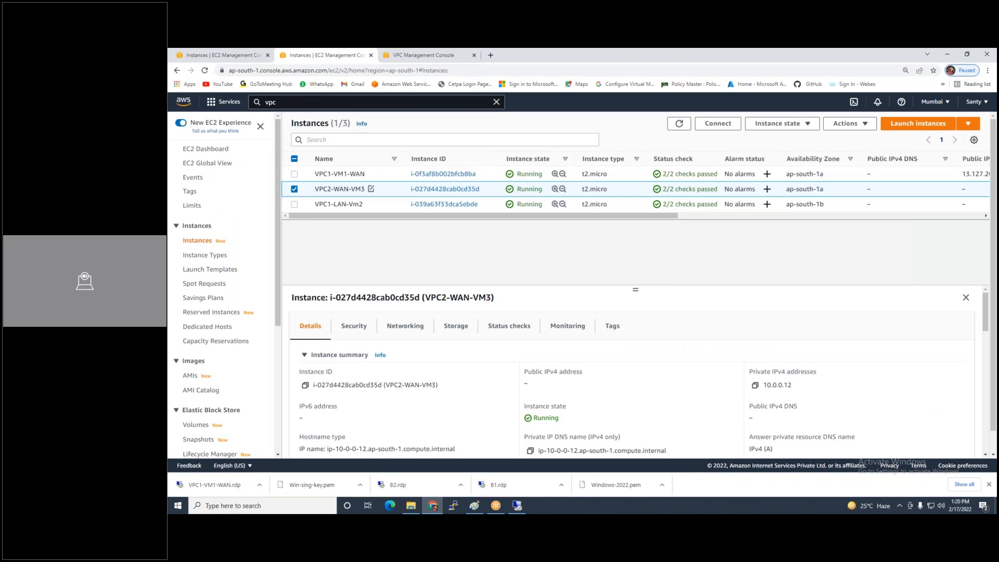
Decrypt VPC2-WAN-VM3's administrator password using Windows-2022.pem and copy it
click(723, 125)
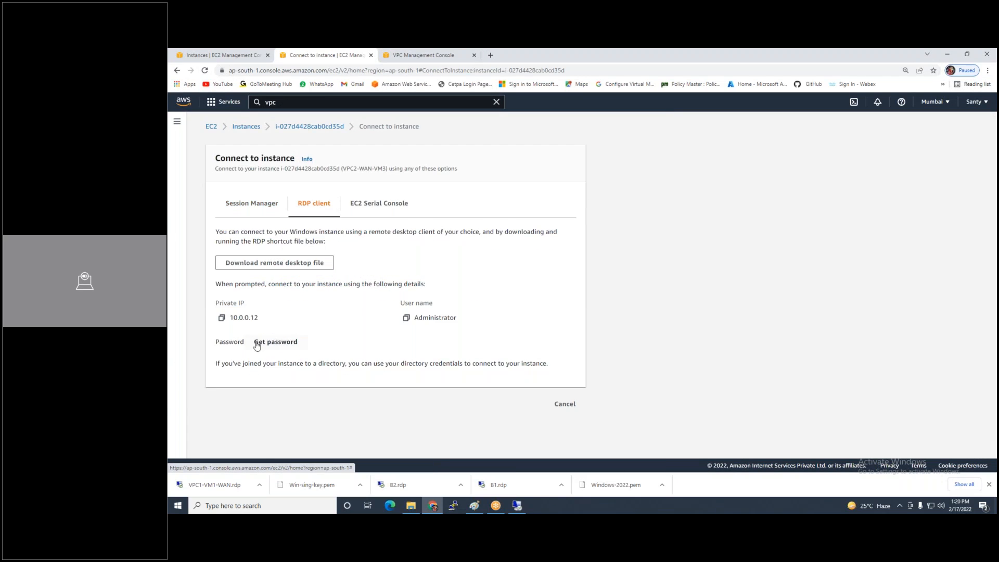
click(256, 343)
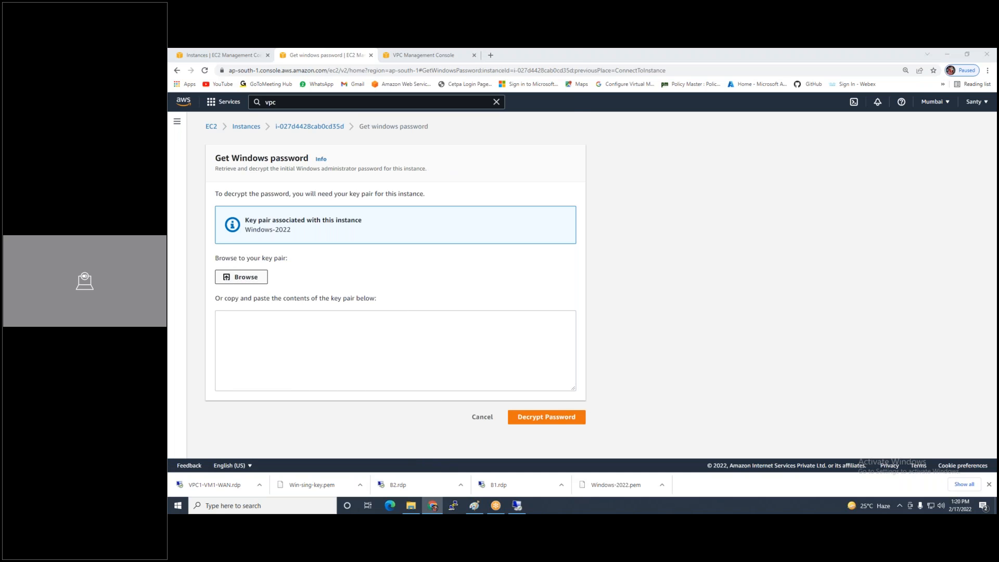
click(241, 277)
click(277, 133)
double_click(277, 133)
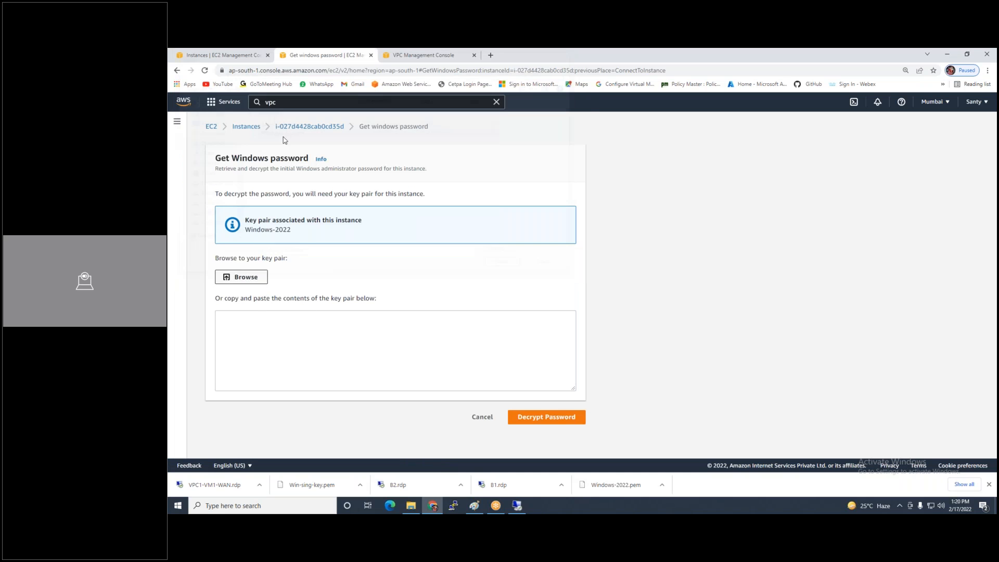
click(526, 416)
click(221, 386)
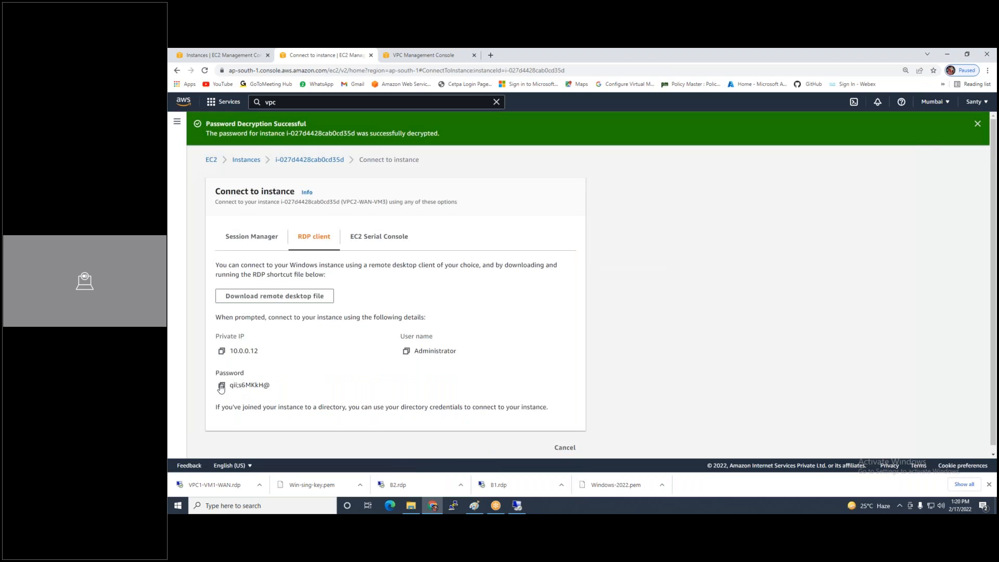
click(517, 505)
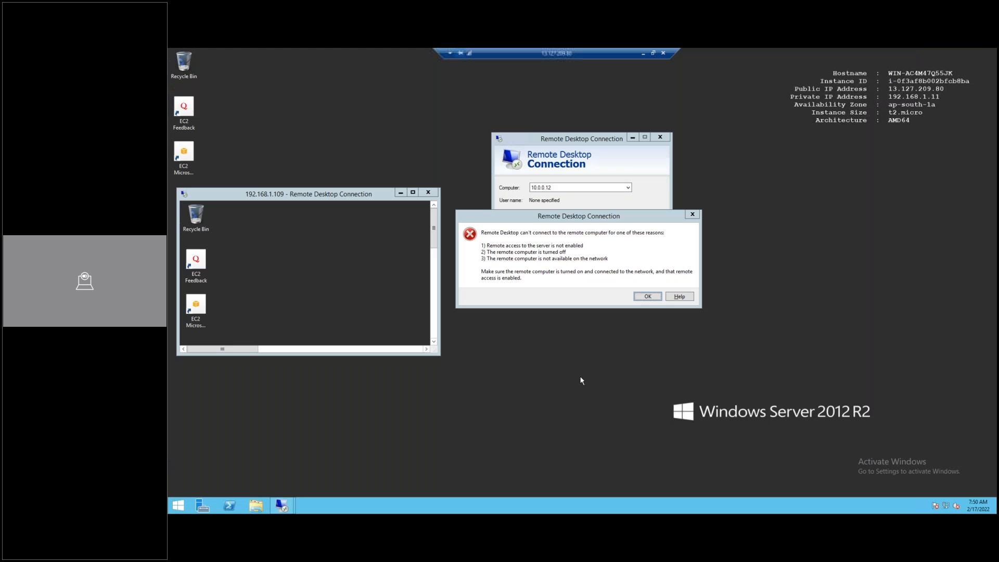
Retry the connection to 10.0.0.12 as administrator with the pasted password, accepting the certificate
click(641, 296)
click(615, 233)
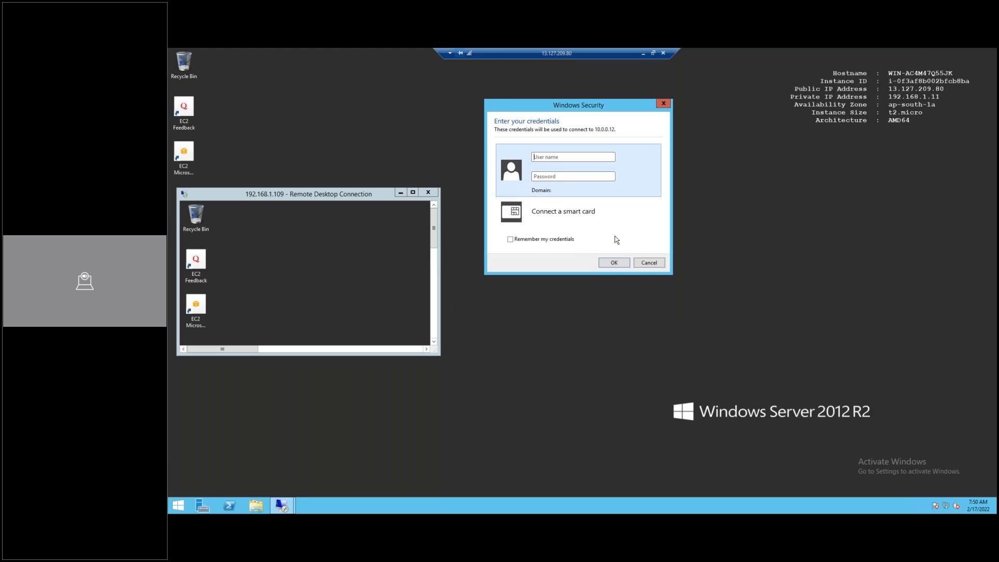
text(administrator)
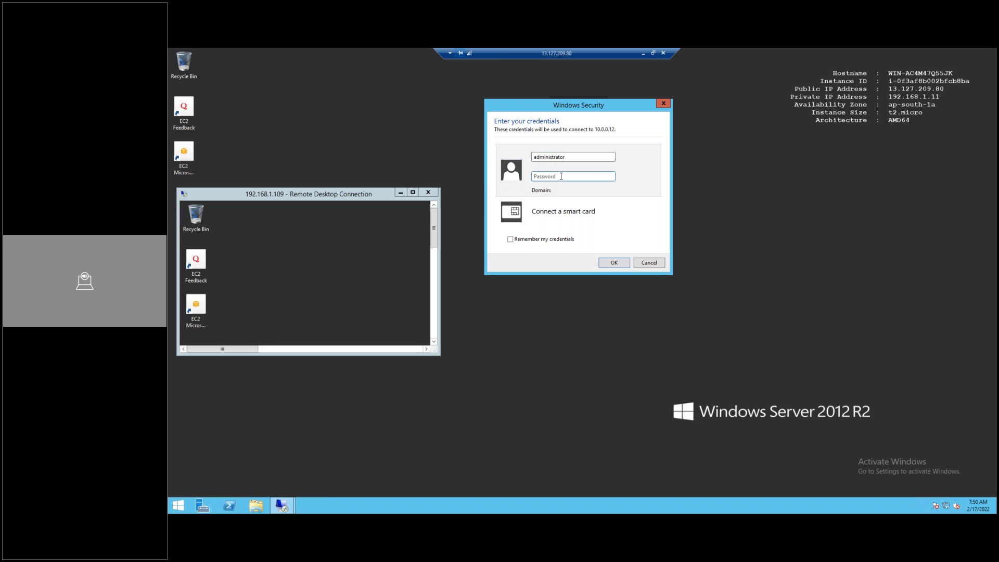
key(ctrl+v)
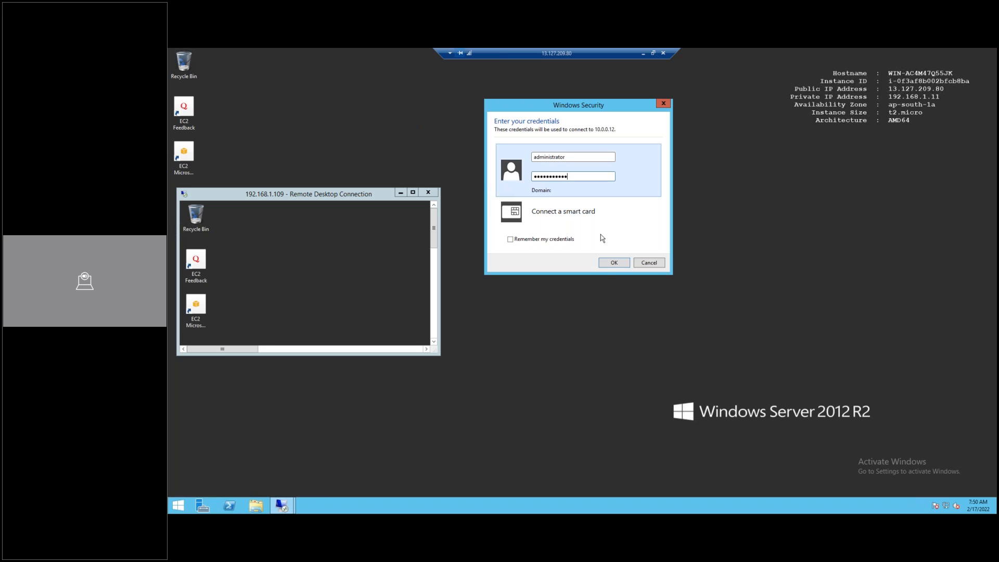
click(607, 262)
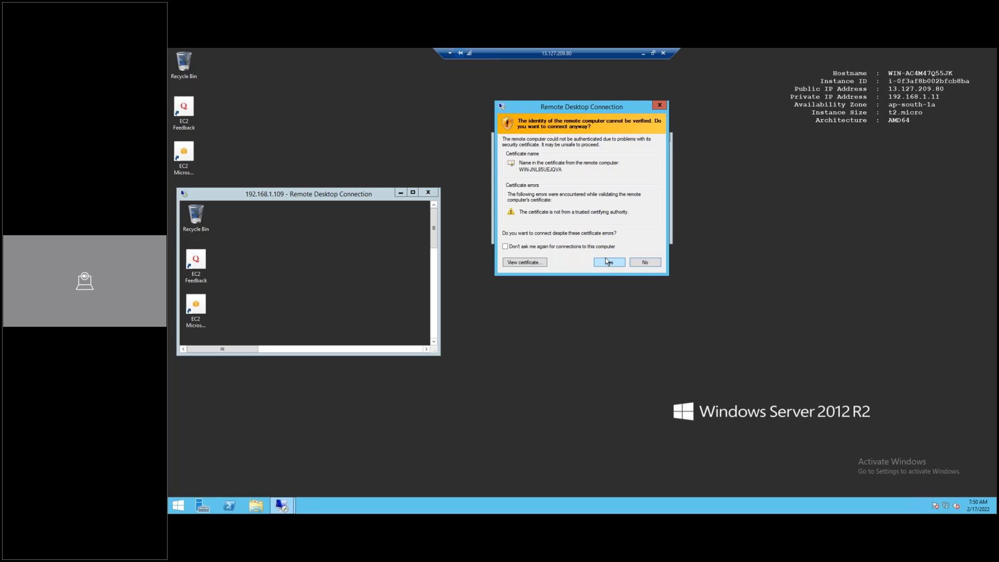
click(607, 262)
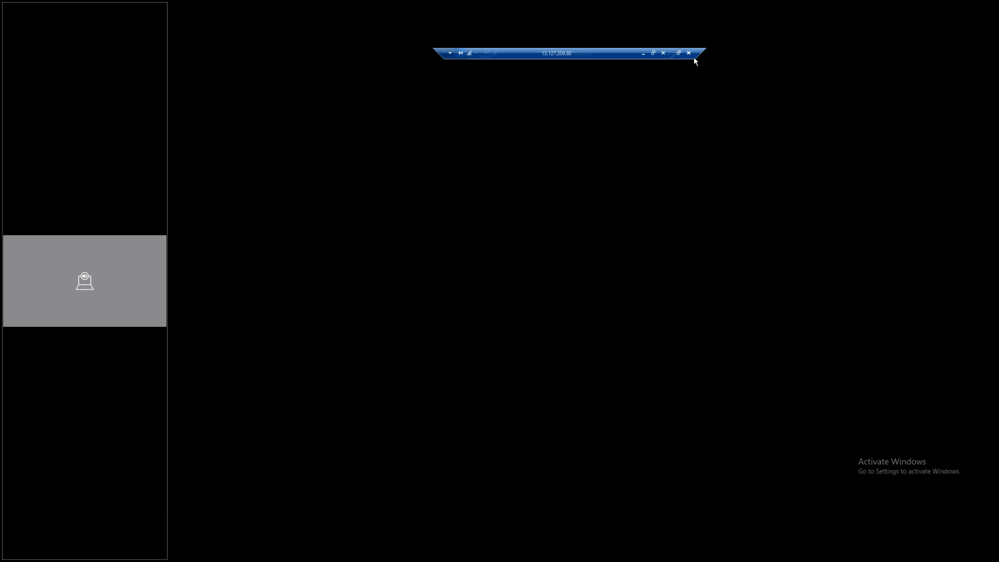
drag(614, 54, 531, 95)
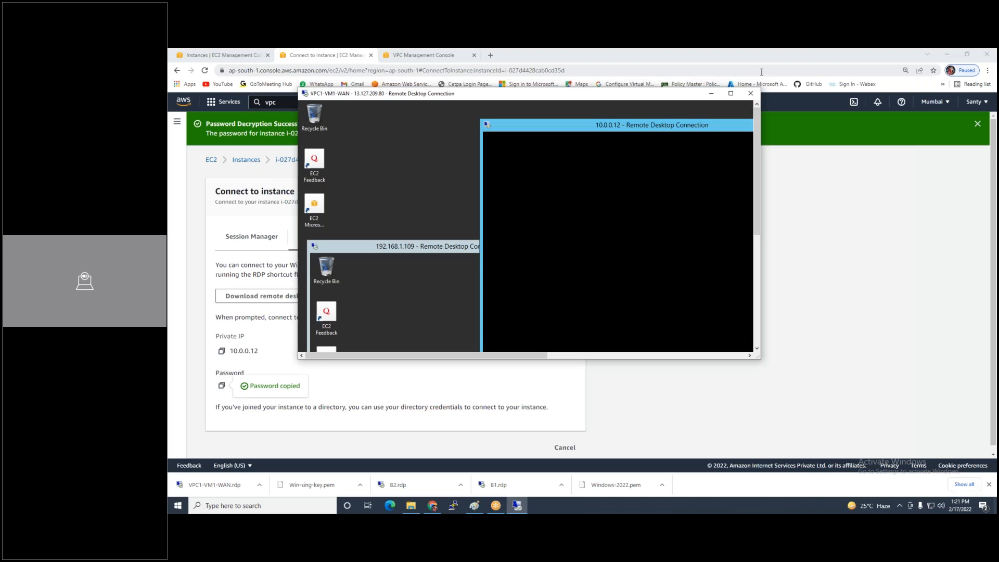
Resize and stack the 10.0.0.12 session window above the 192.168.1.109 window
click(731, 93)
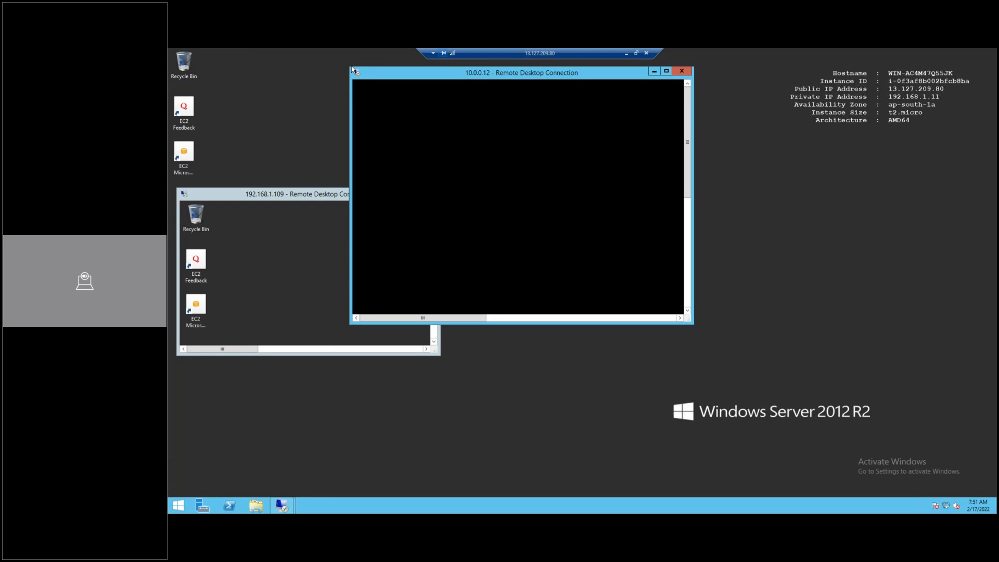
mouse_move(353, 70)
mouse_down()
mouse_move(503, 122)
mouse_move(417, 139)
mouse_move(418, 118)
mouse_move(367, 96)
mouse_up()
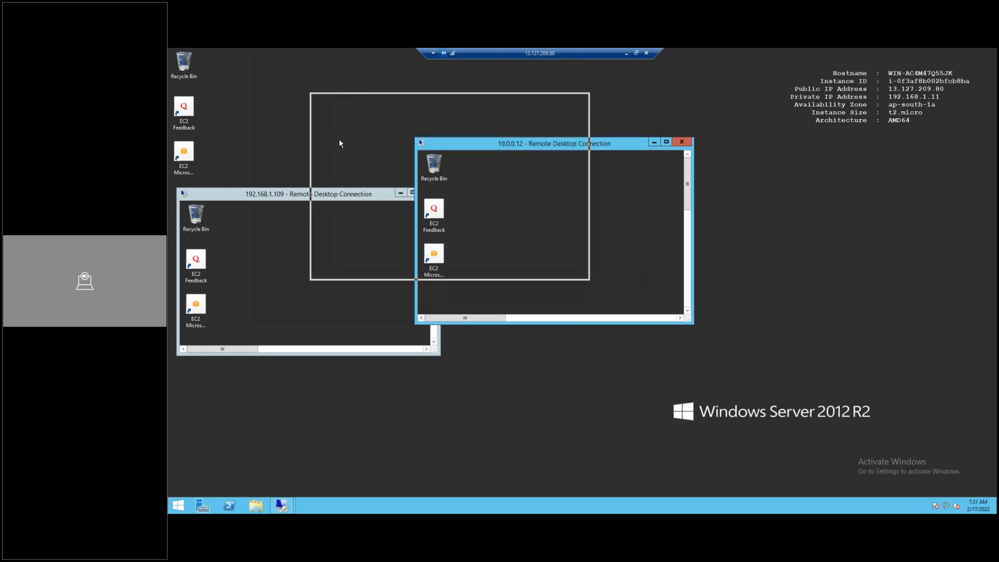
drag(221, 197, 286, 318)
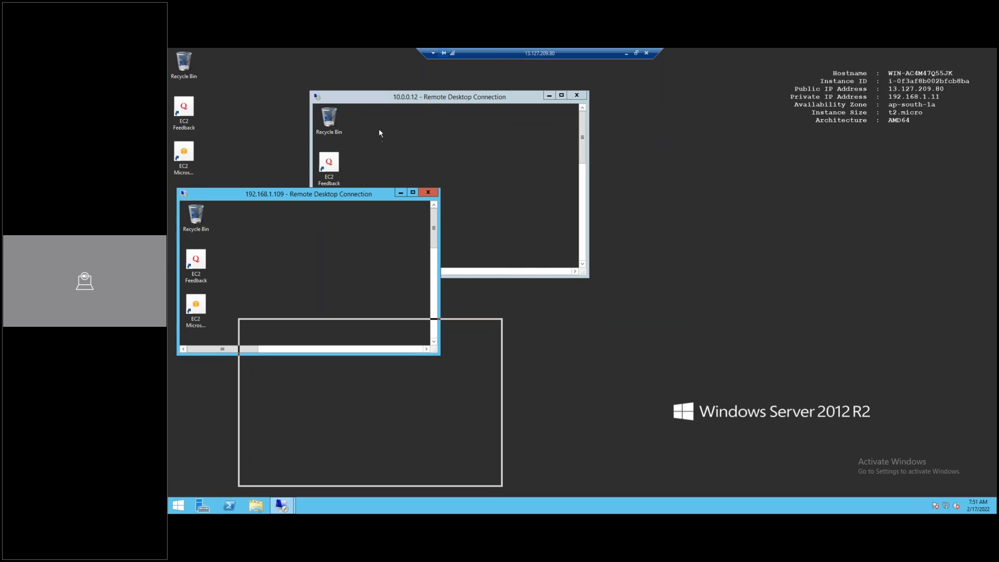
drag(361, 102, 319, 94)
drag(297, 327, 314, 296)
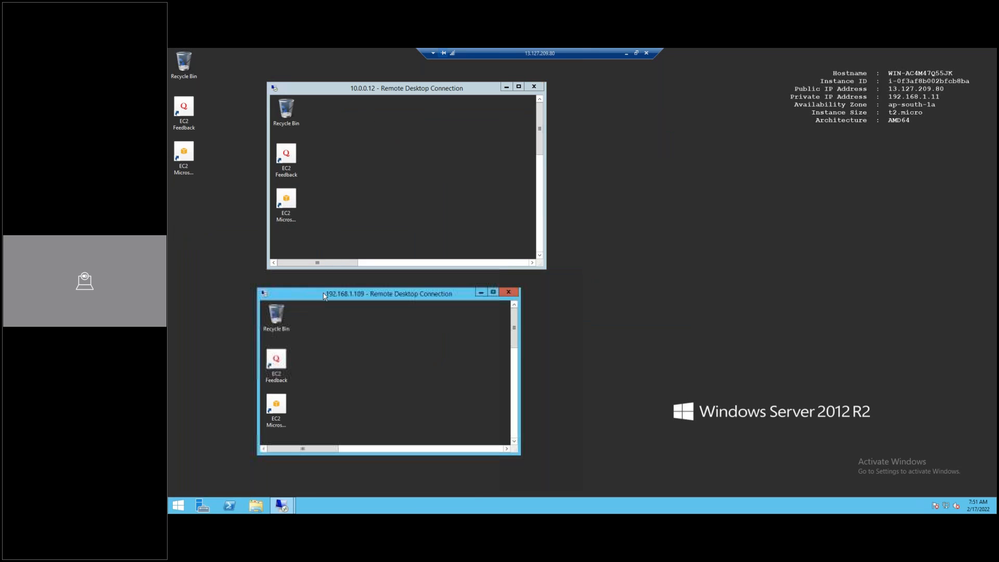
click(707, 241)
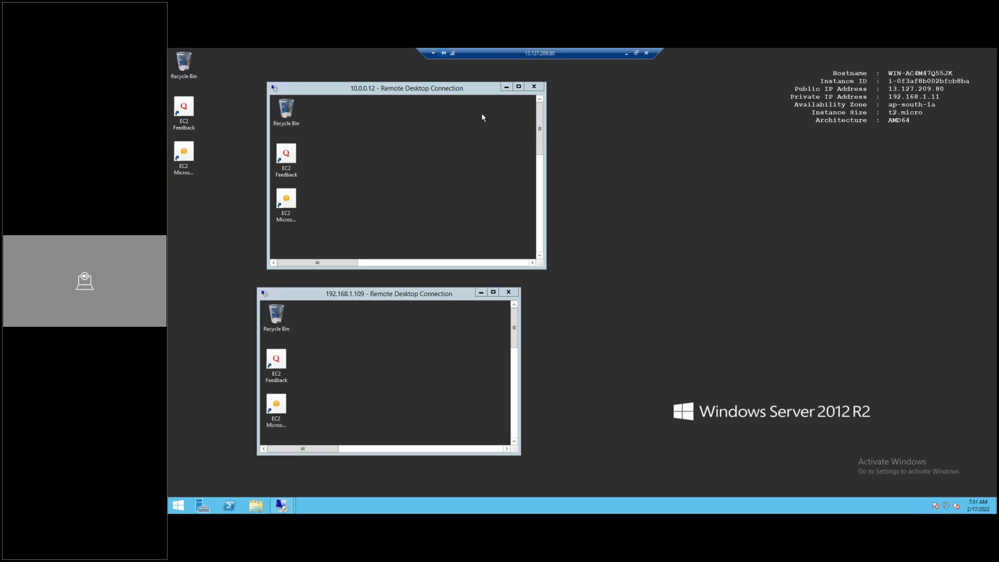
click(626, 53)
Look up Singapore-VM1's private IP 20.0.0.6 and launch a new Remote Desktop connection to it
click(214, 55)
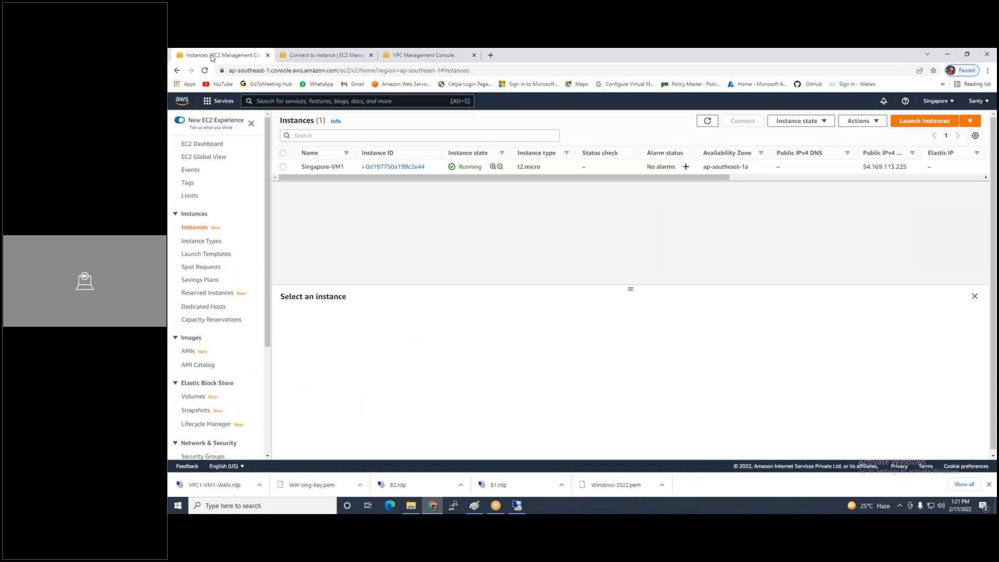
click(283, 167)
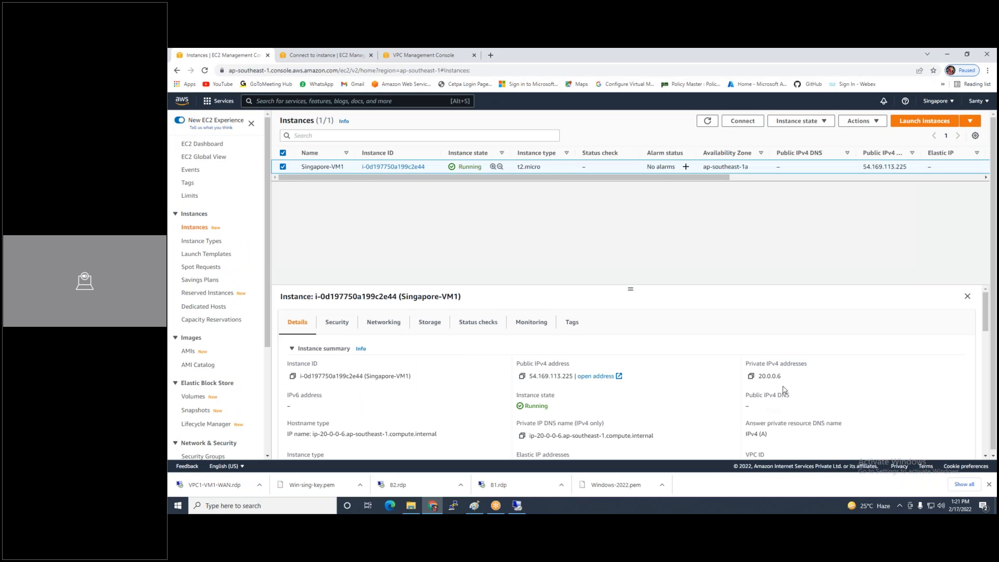
click(516, 506)
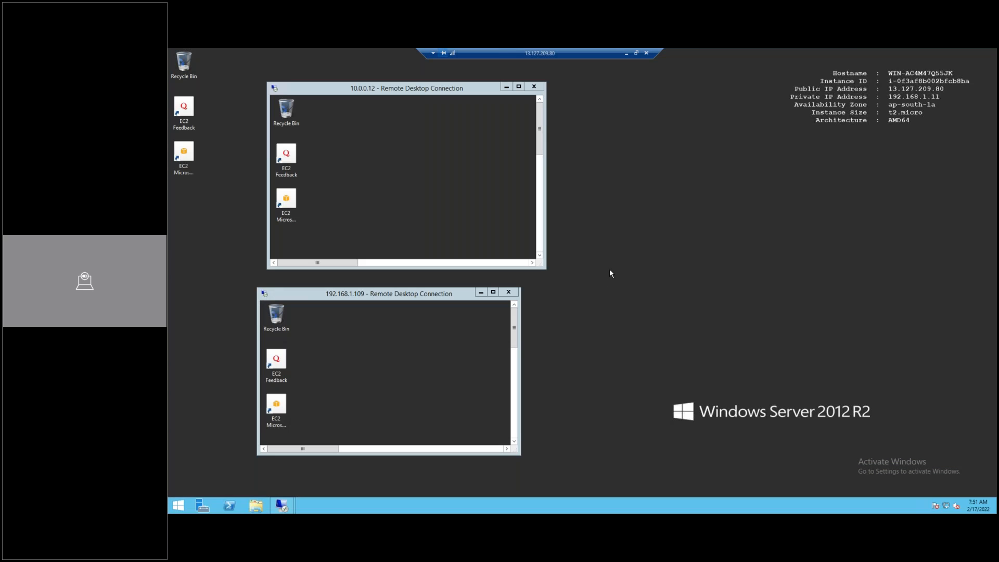
key(super)
text(remote Desktop Connection)
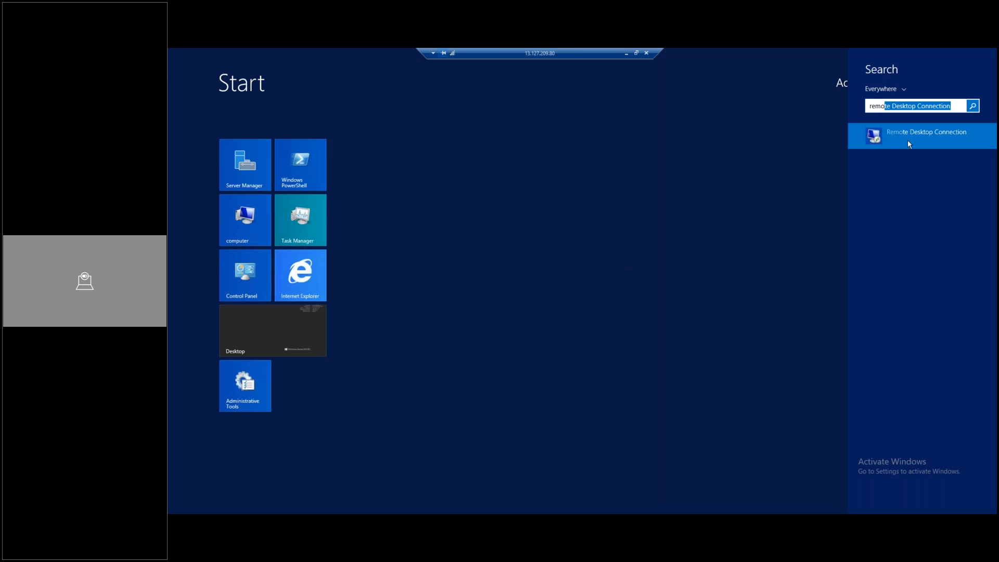
right_click(907, 140)
click(926, 186)
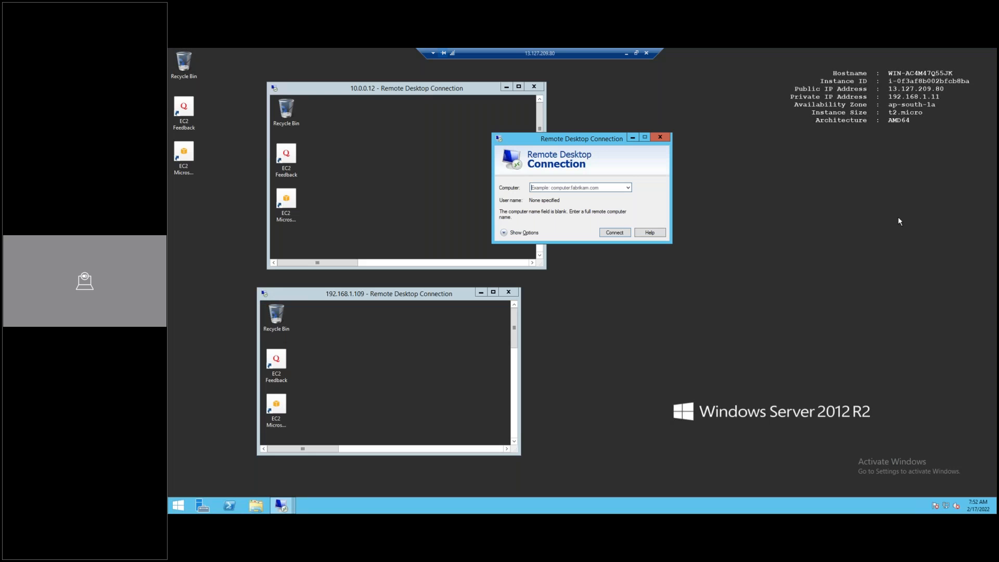
text(20.0.0)
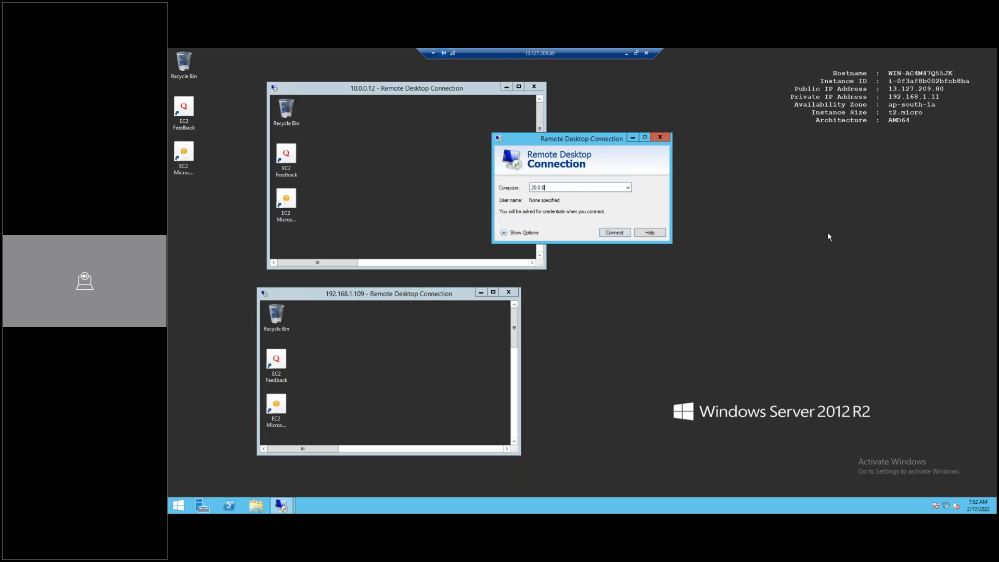
text(.6)
click(614, 232)
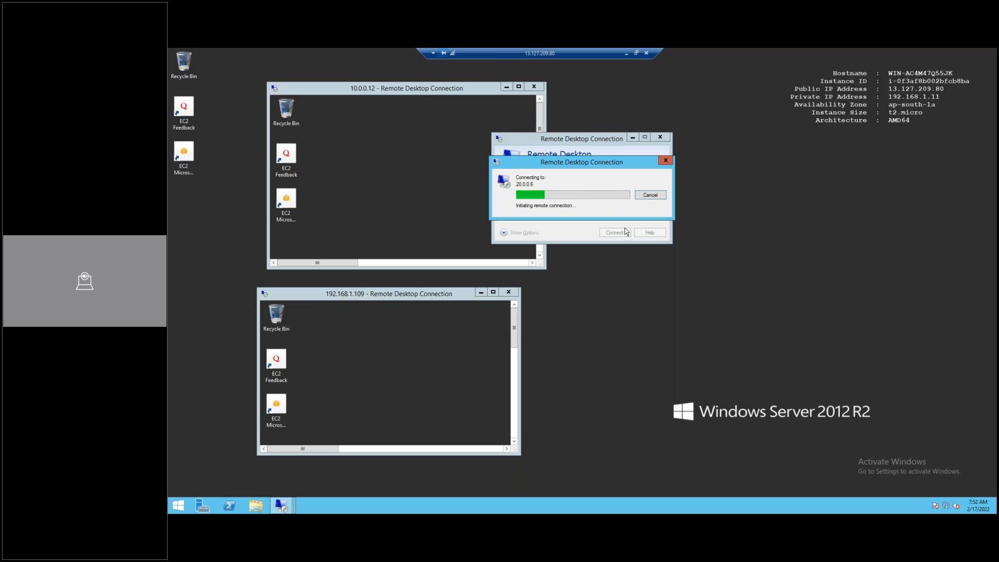
click(627, 54)
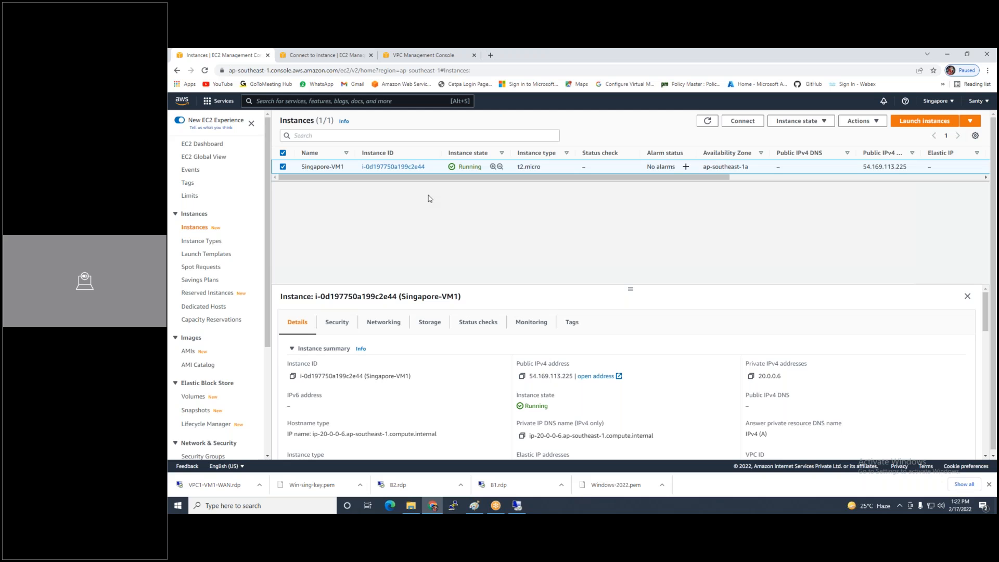
Start a new VPC peering connection named Mumbai-to-Singapore
click(425, 59)
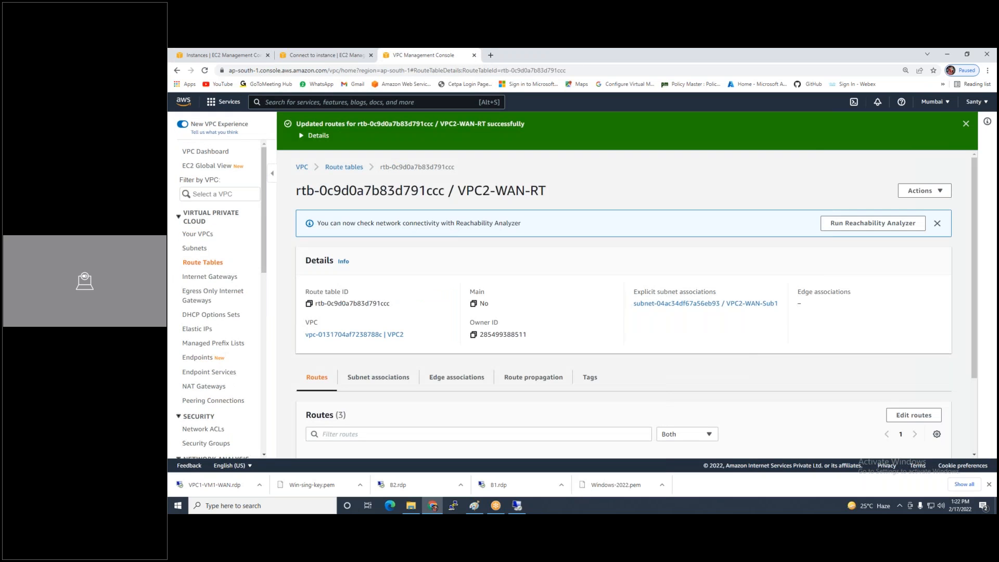
click(204, 401)
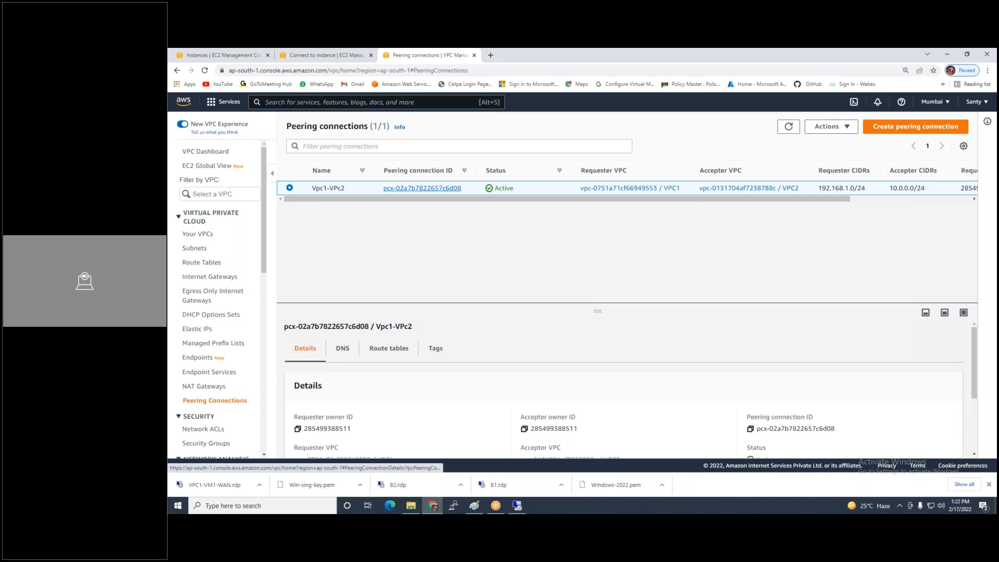
click(915, 130)
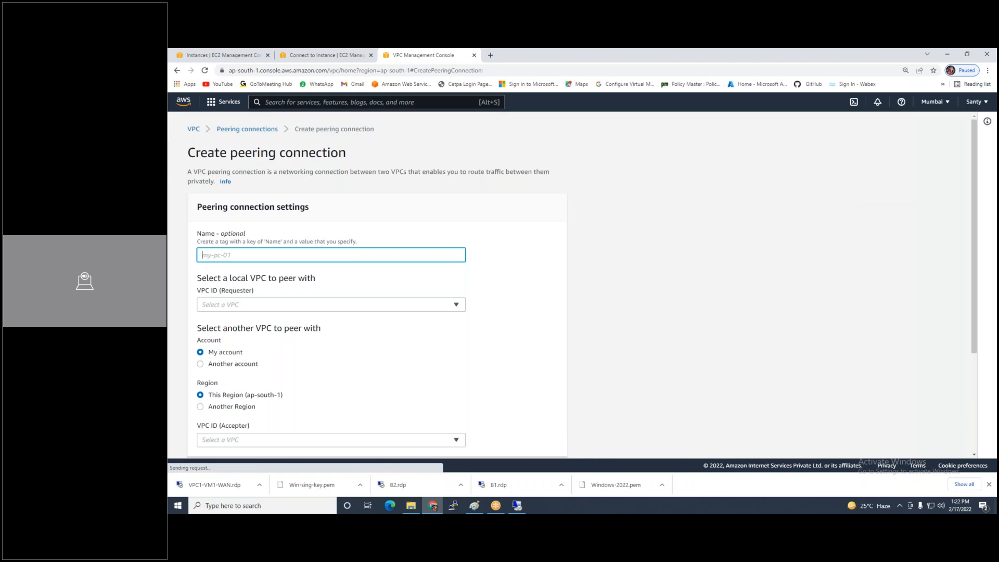
text(Mumbai-to-)
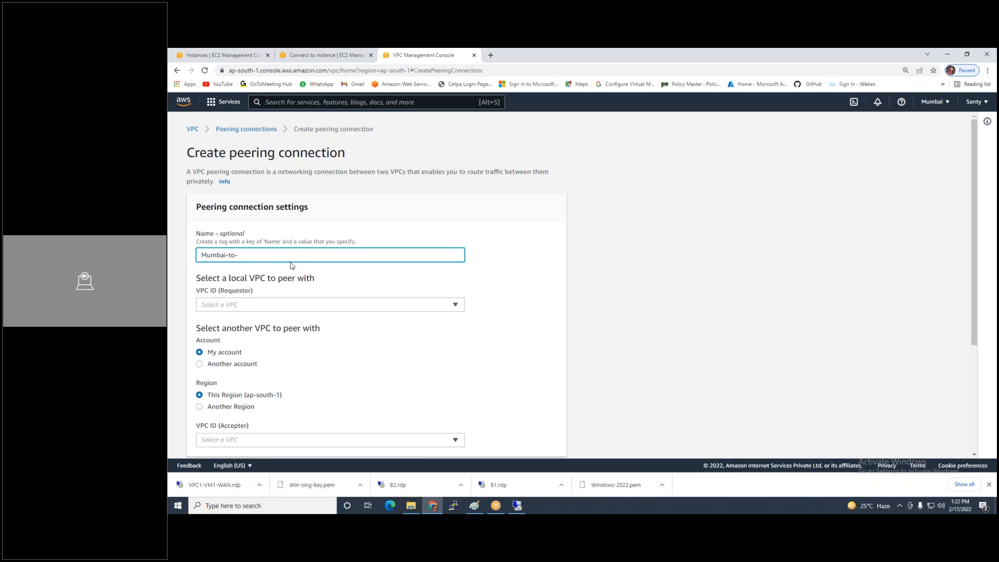
text(Singapore)
Set VPC1 as the requester and Asia Pacific (Singapore) as the accepter region
click(247, 306)
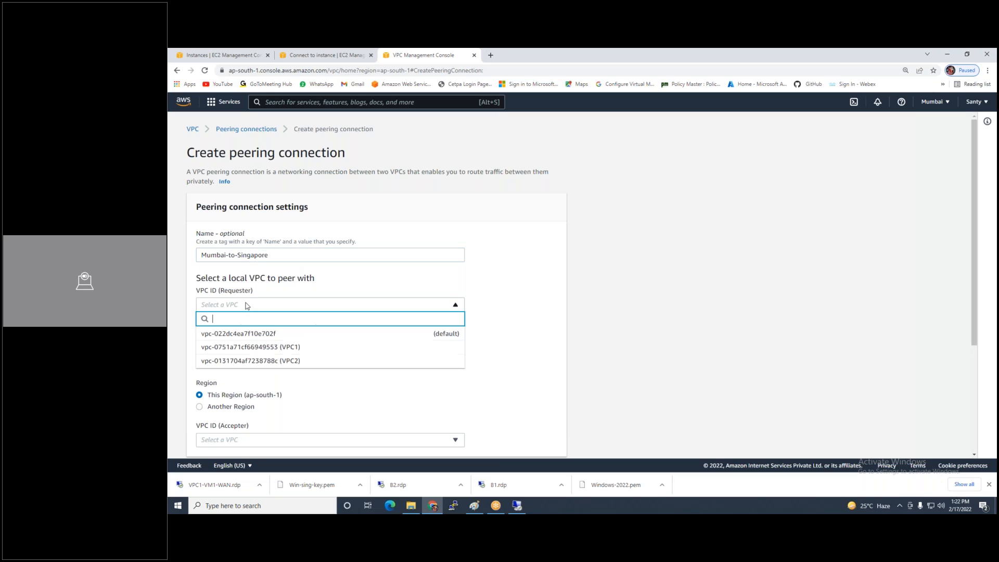
click(272, 352)
scroll(408, 367, down, 2)
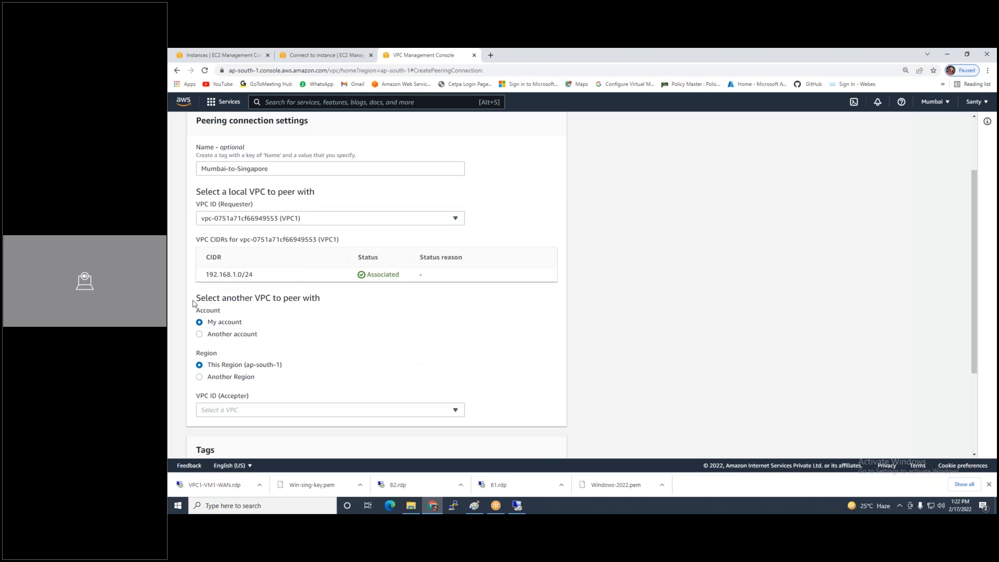
scroll(203, 349, down, 1)
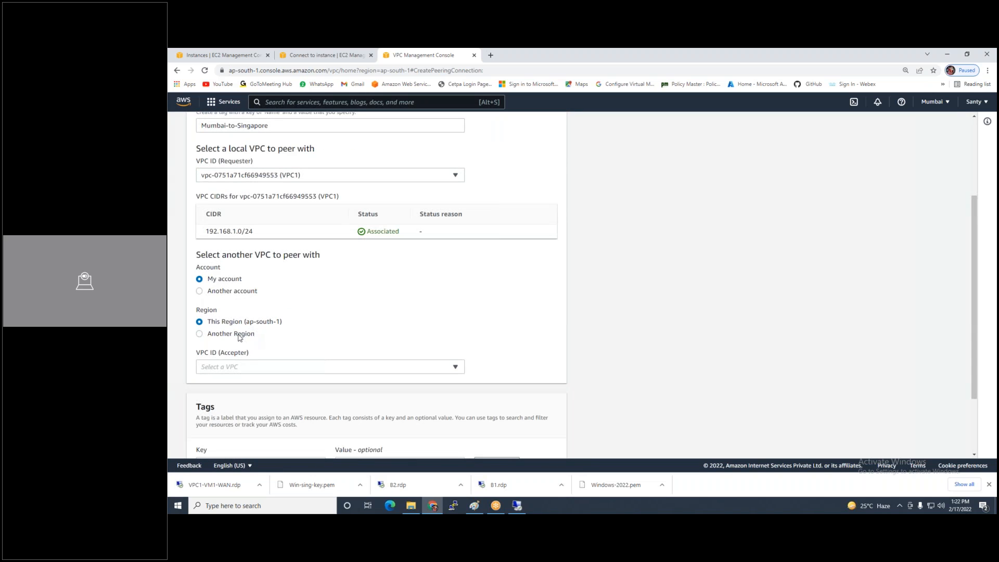
click(239, 337)
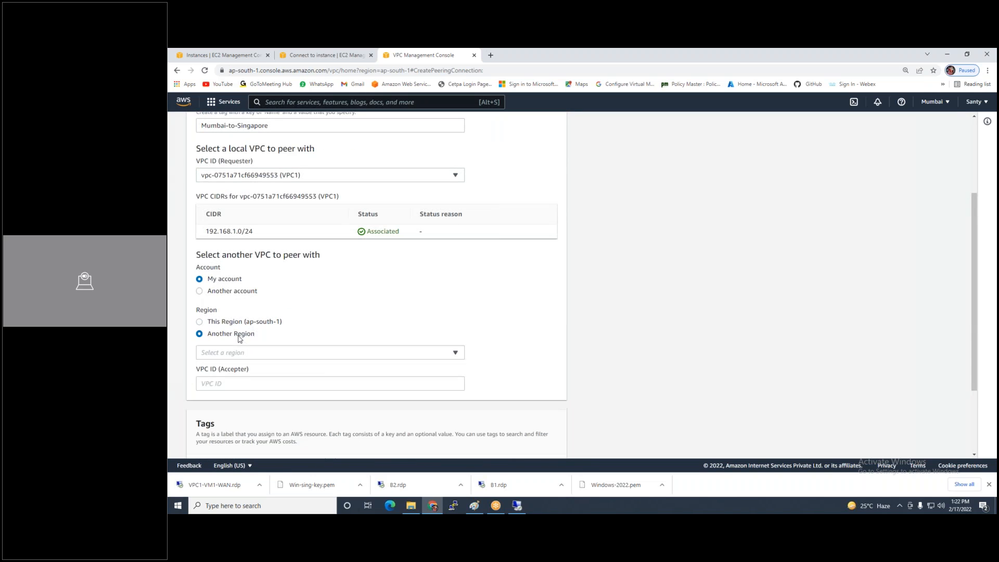
click(261, 352)
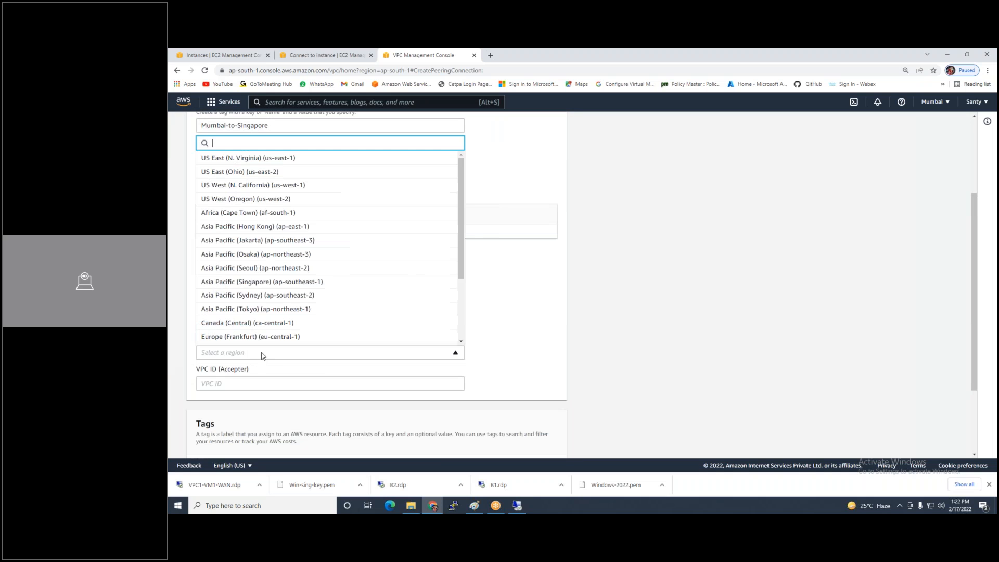
click(264, 282)
click(233, 385)
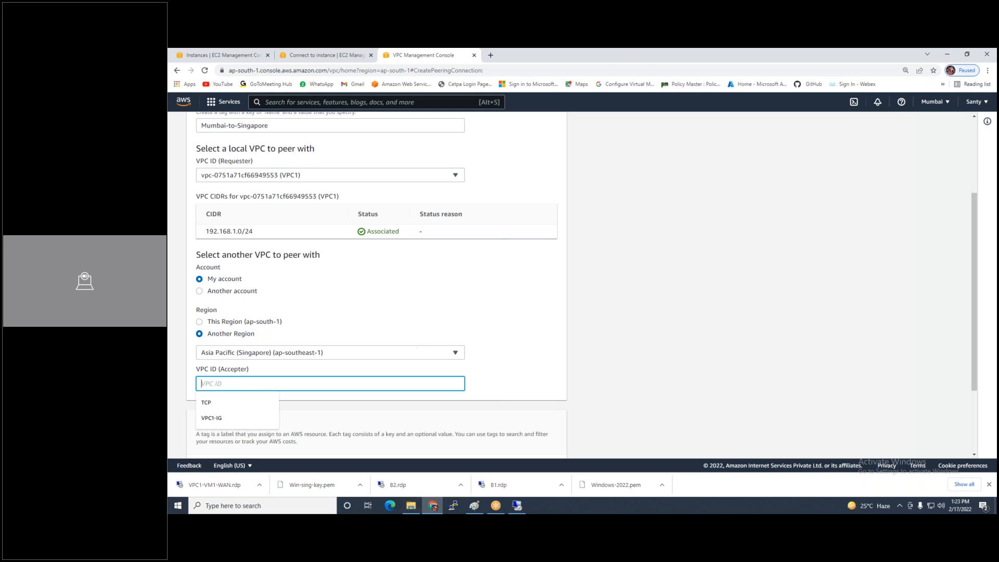
Open the VPC console in the Singapore tab by searching for vpc
click(226, 56)
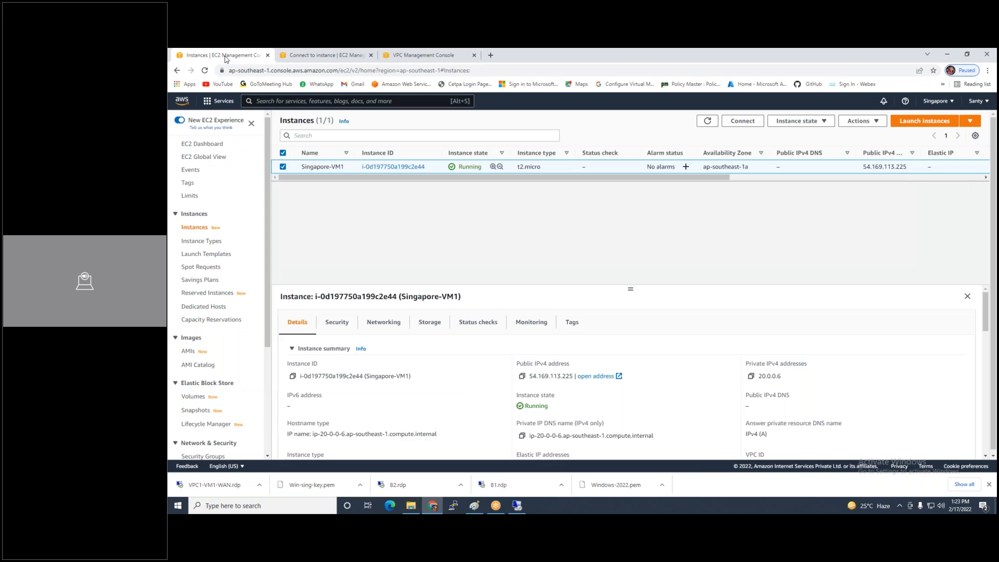
click(371, 100)
text(vpc)
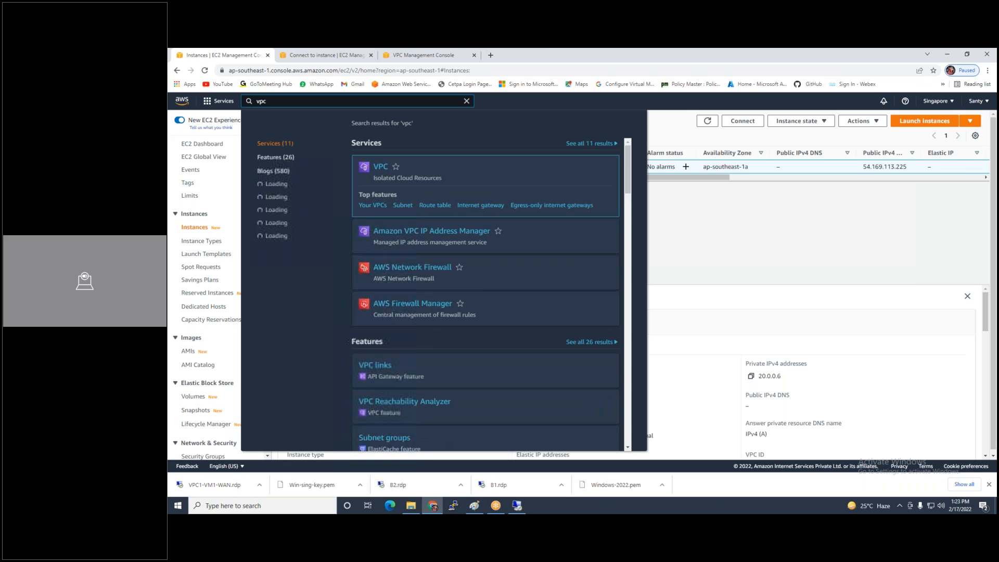
right_click(391, 174)
right_click(368, 166)
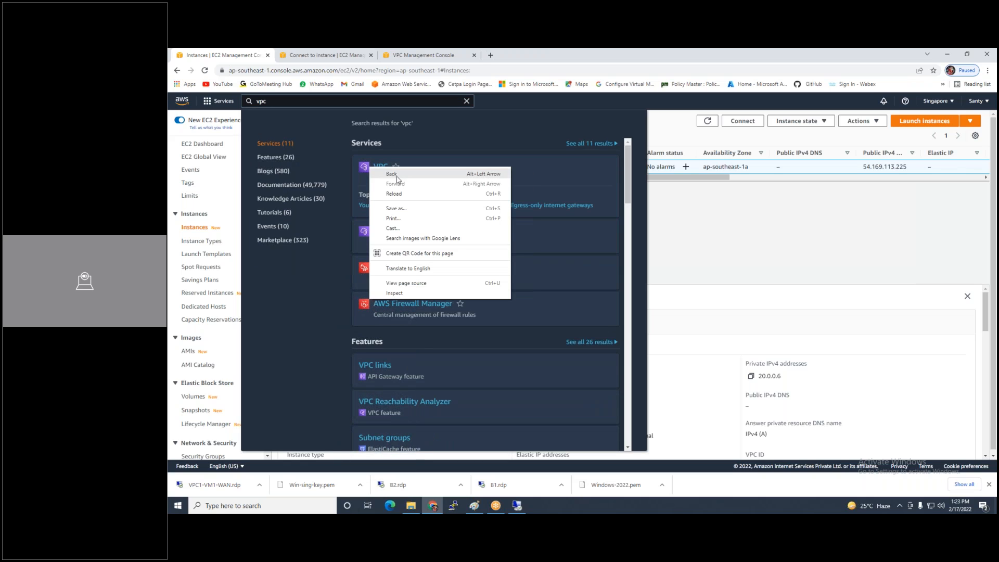
click(528, 171)
right_click(528, 174)
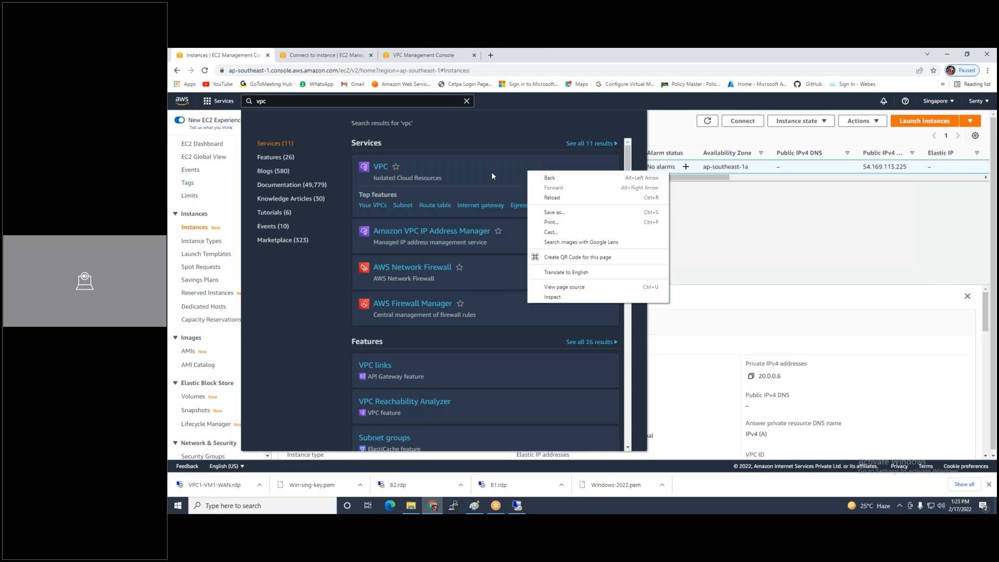
click(410, 180)
right_click(410, 179)
click(396, 172)
click(377, 167)
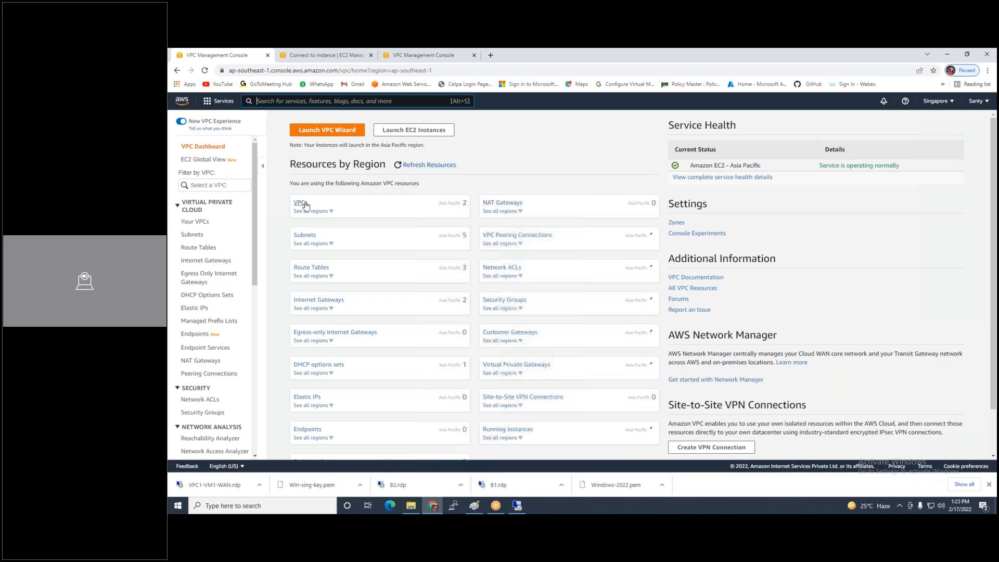
Copy VPC3's VPC ID from Singapore's Your VPCs list
click(302, 203)
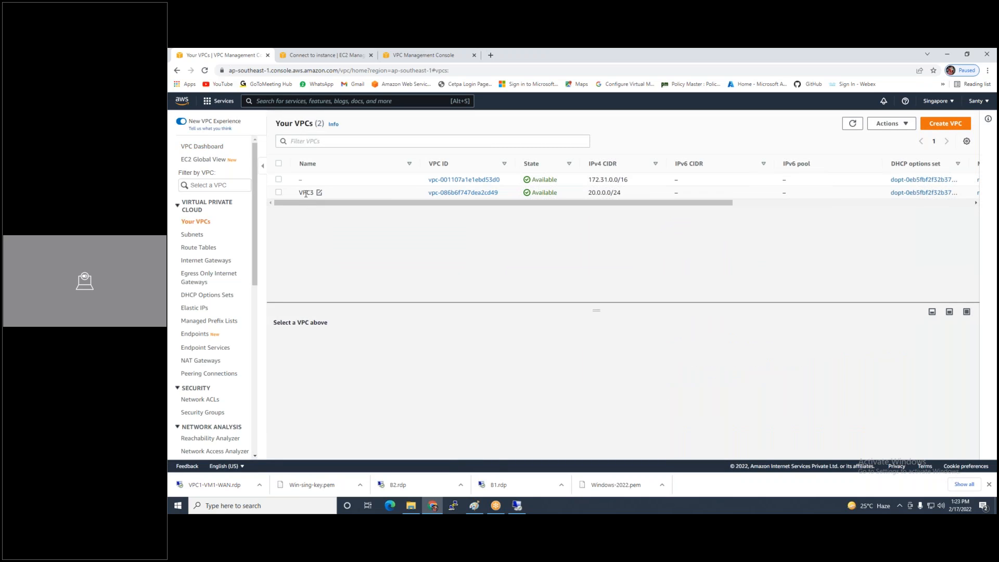
click(306, 194)
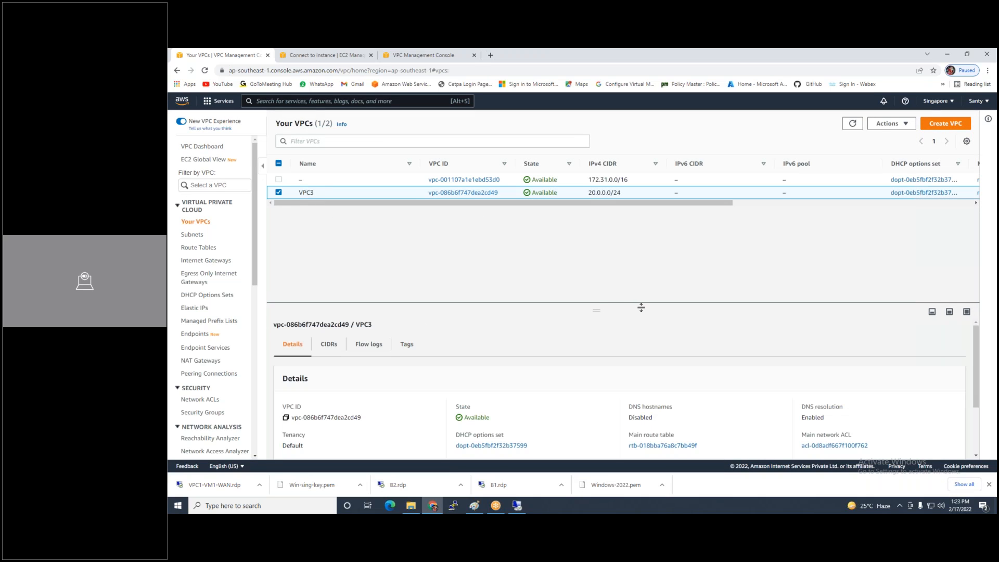
drag(591, 314, 596, 233)
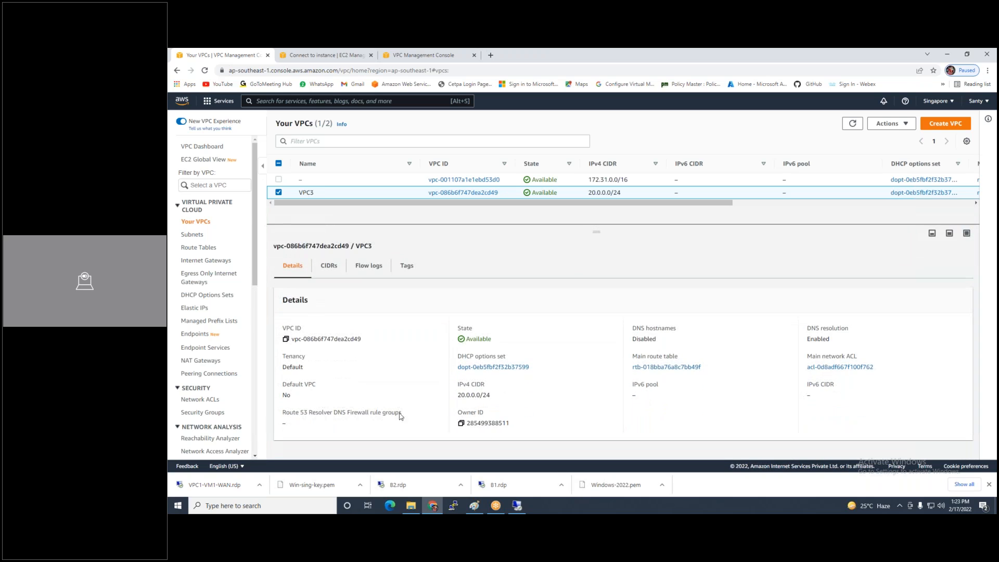
triple_click(353, 338)
key(ctrl+c)
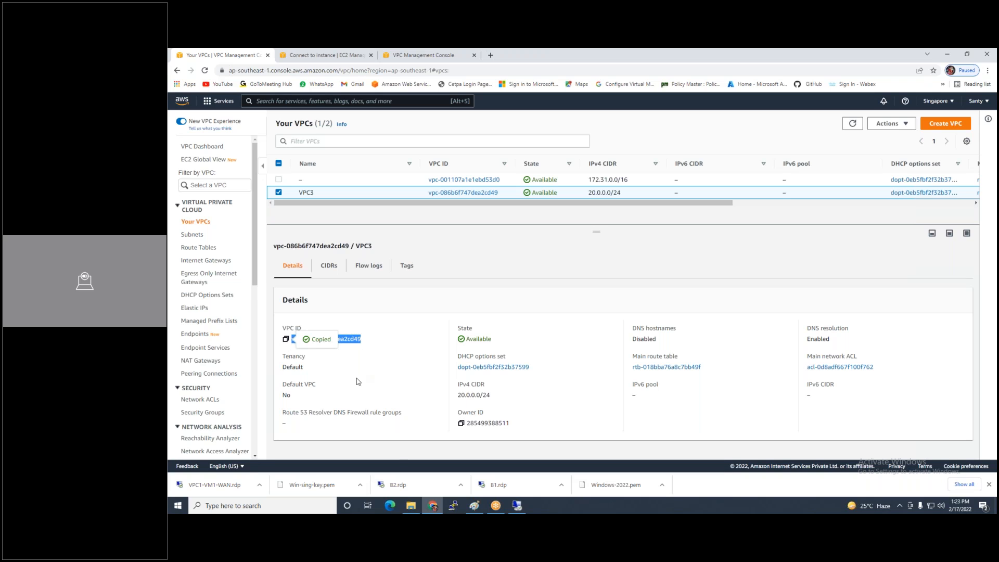
Paste VPC3's ID as the accepter VPC and create the Mumbai-to-Singapore peering connection
click(421, 55)
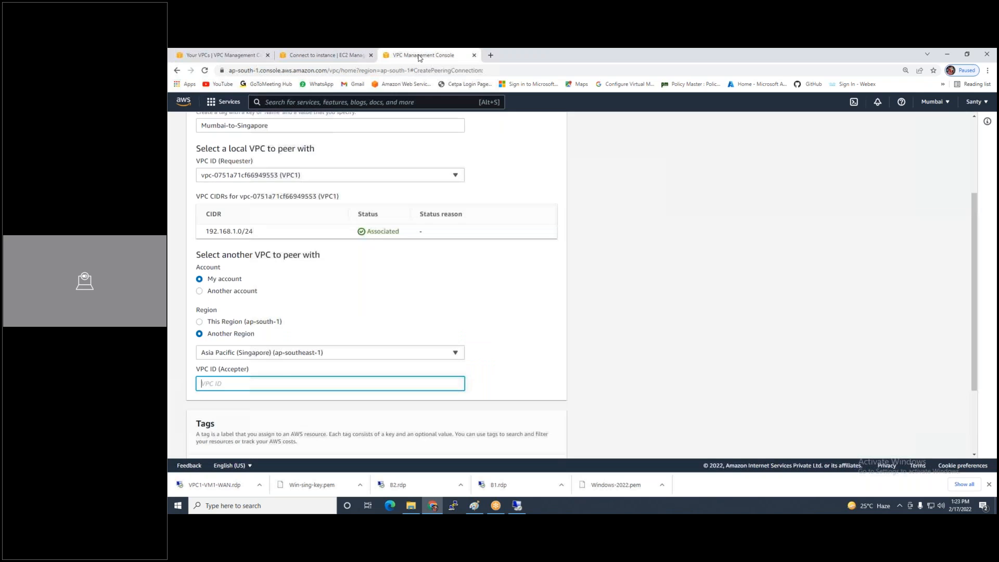
right_click(239, 386)
click(273, 320)
scroll(572, 367, down, 2)
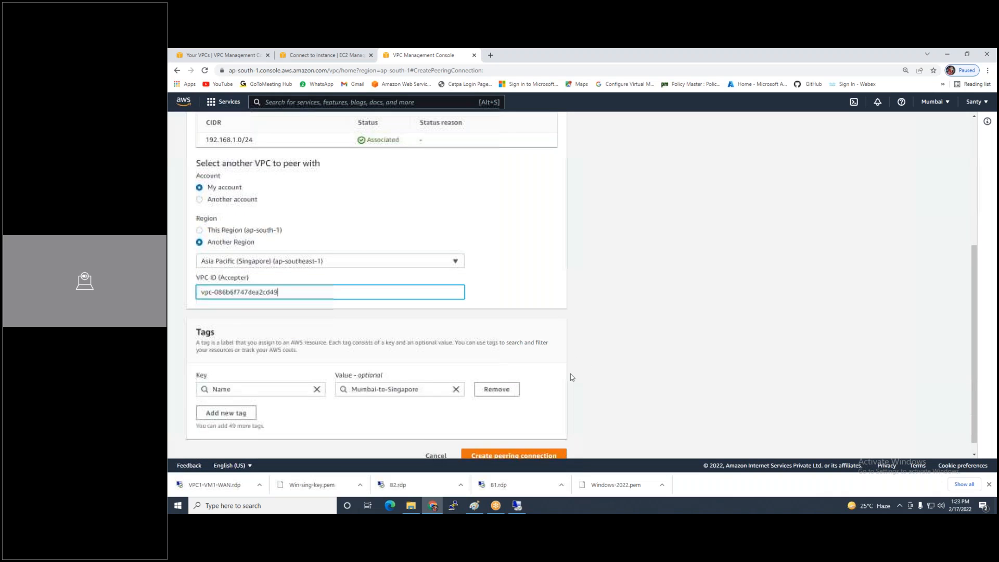
click(515, 442)
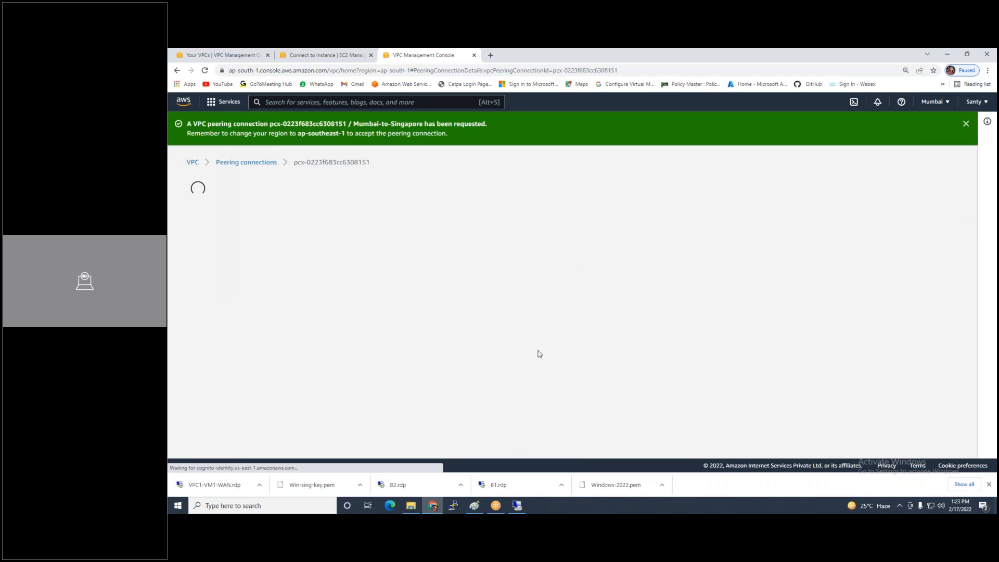
Check the peering list, where Mumbai-to-Singapore is Pending acceptance beside Vpc1-VPc2
click(211, 401)
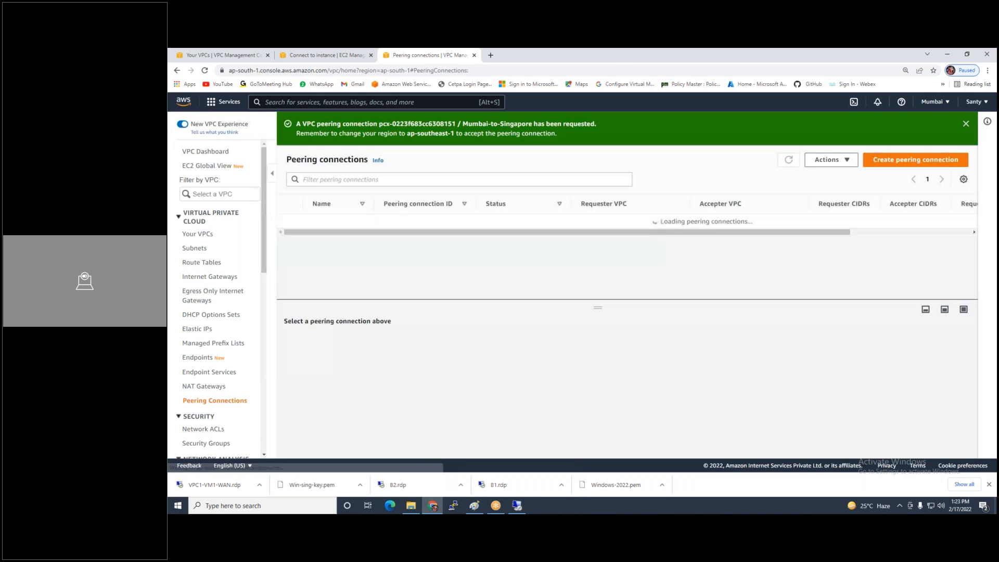
click(288, 235)
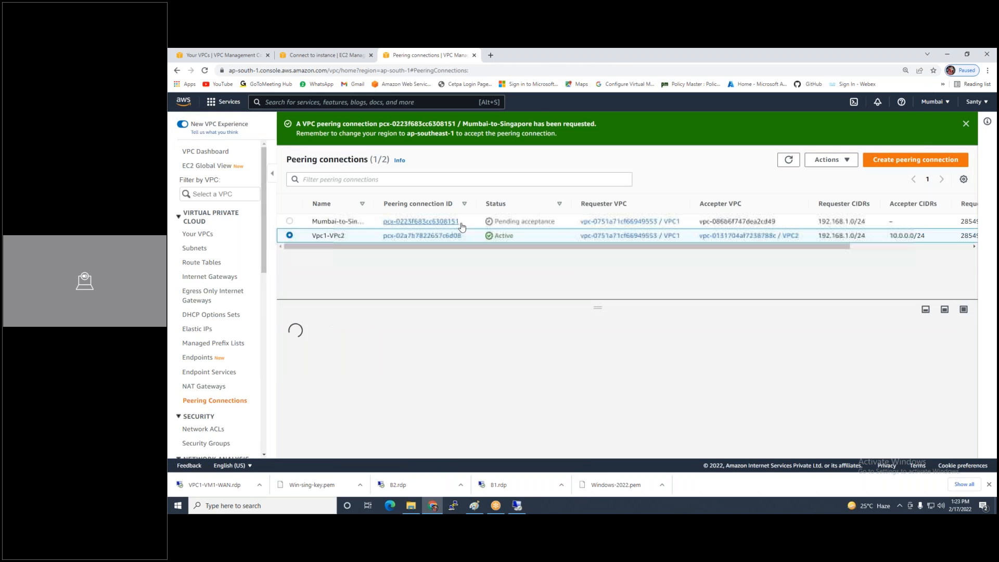
click(290, 221)
click(830, 160)
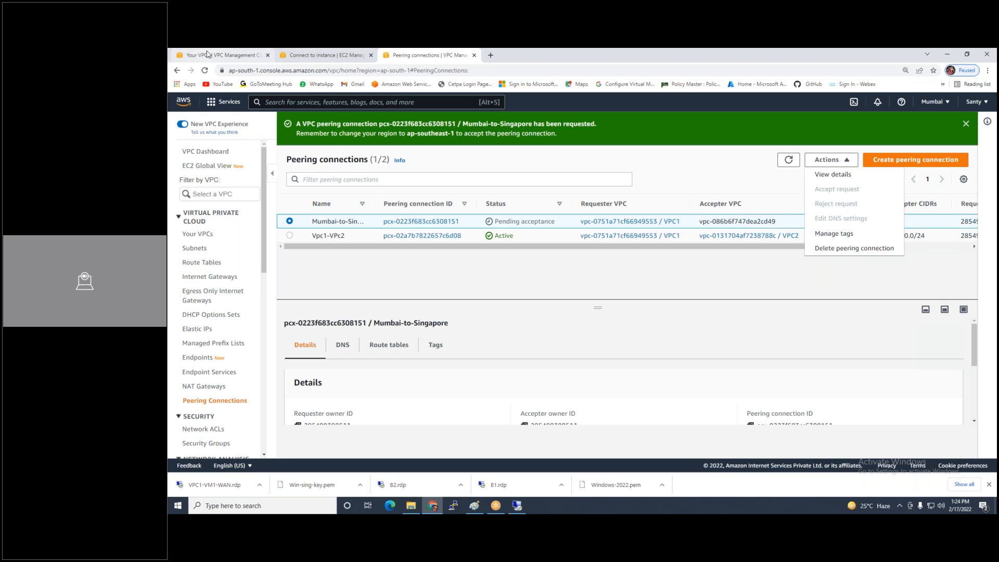
click(207, 53)
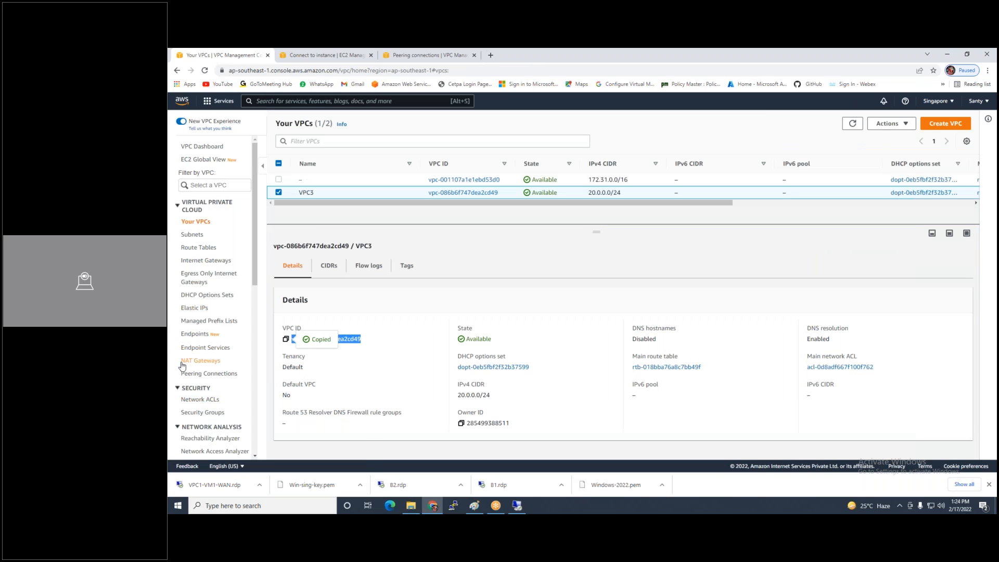
Accept the pending Mumbai-to-Singapore request from Singapore's Peering Connections list
click(190, 376)
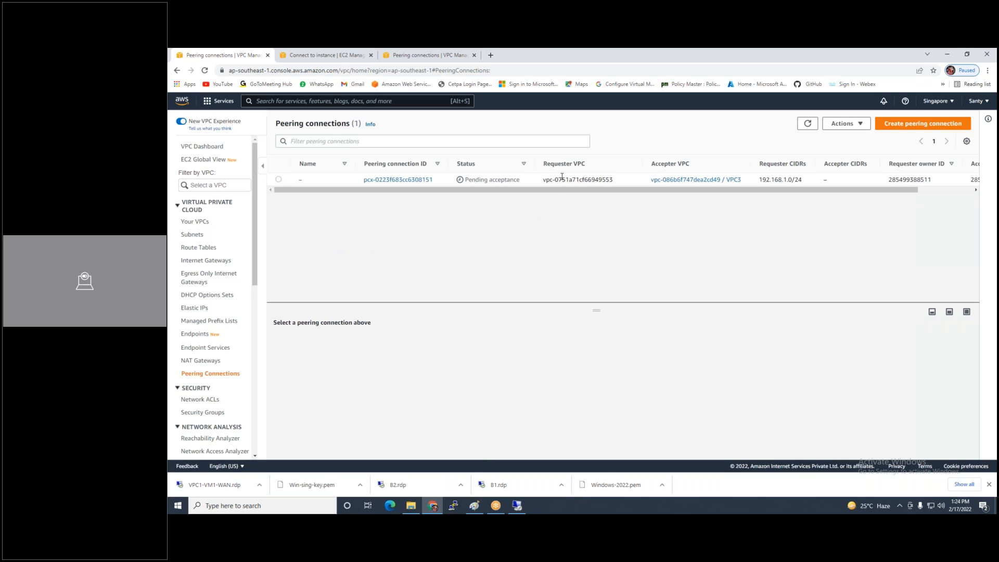
click(279, 180)
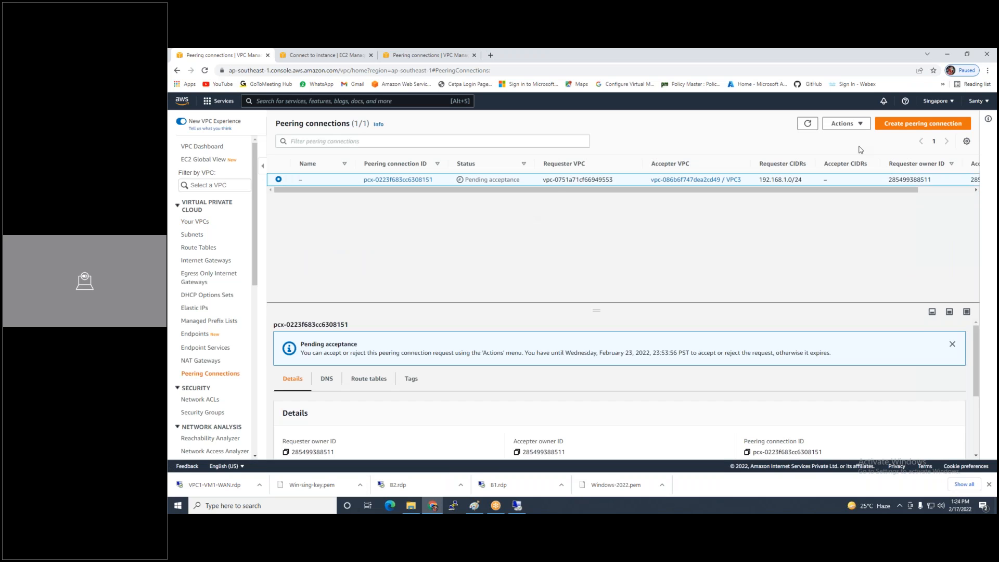
click(843, 123)
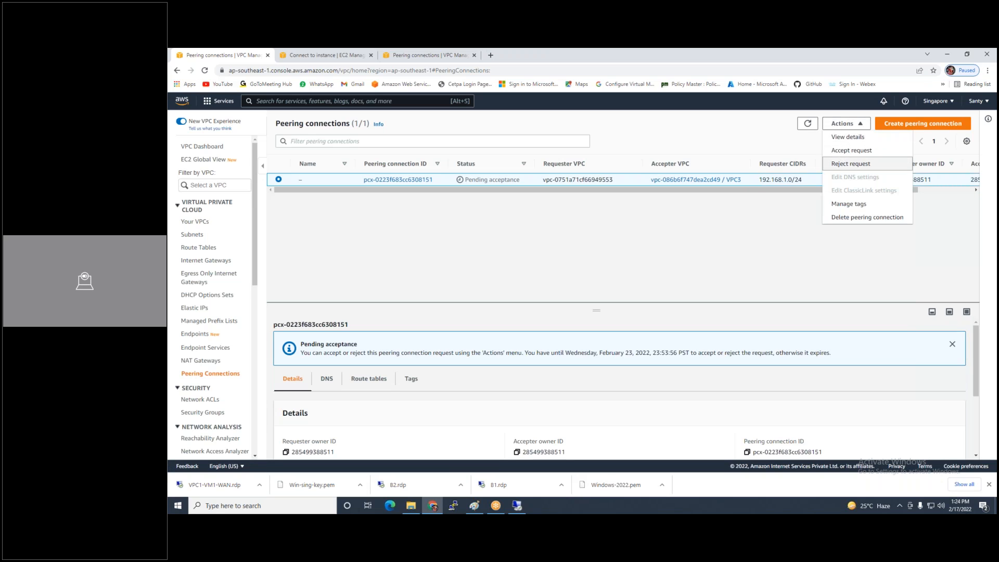
click(844, 152)
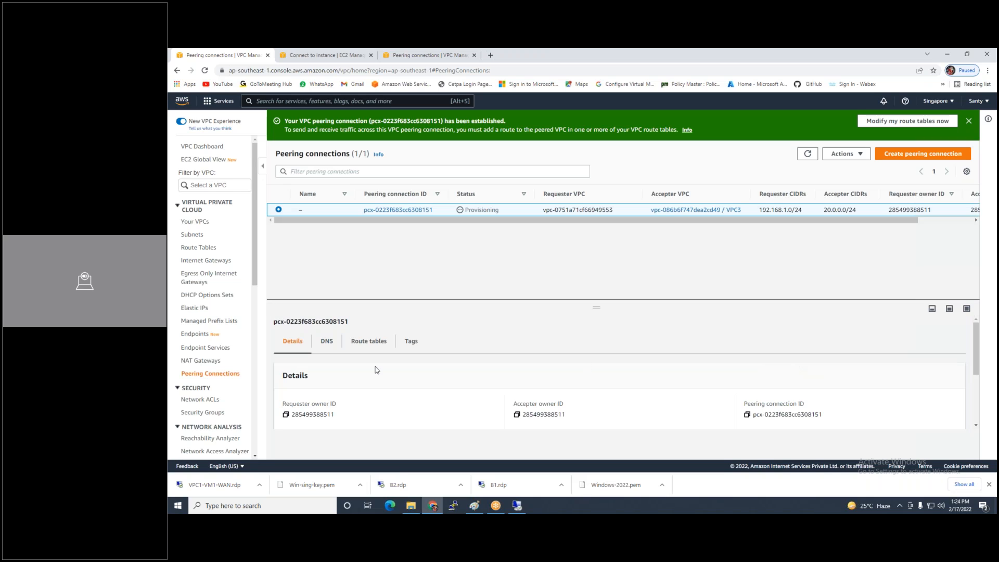
Open the VPC3-WAN-RT route table's routes for editing
click(197, 248)
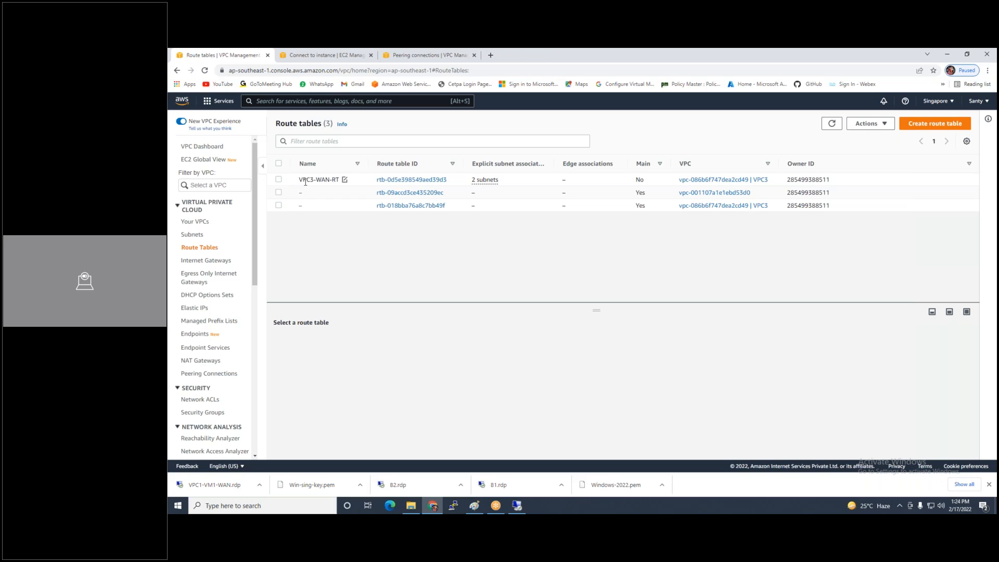
click(280, 181)
click(330, 346)
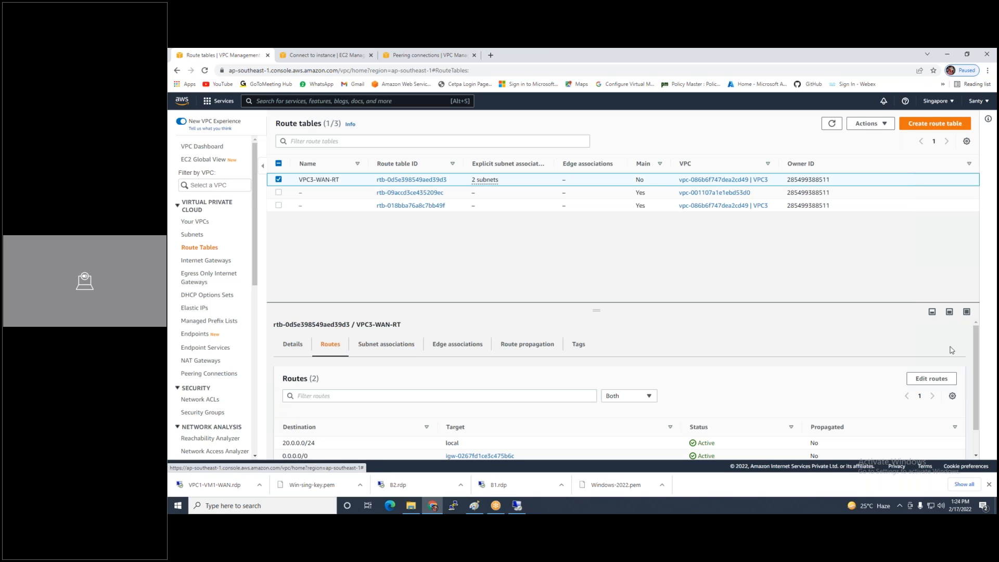
click(935, 377)
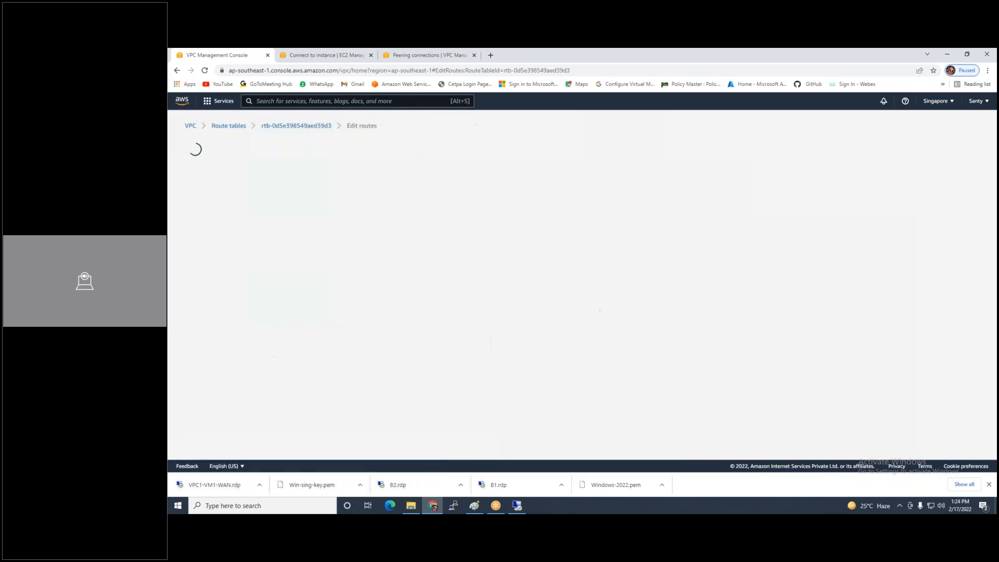
Add a 192.168.1.0/24 route targeting peering connection pcx-0223f683cc6308151 and save
click(227, 256)
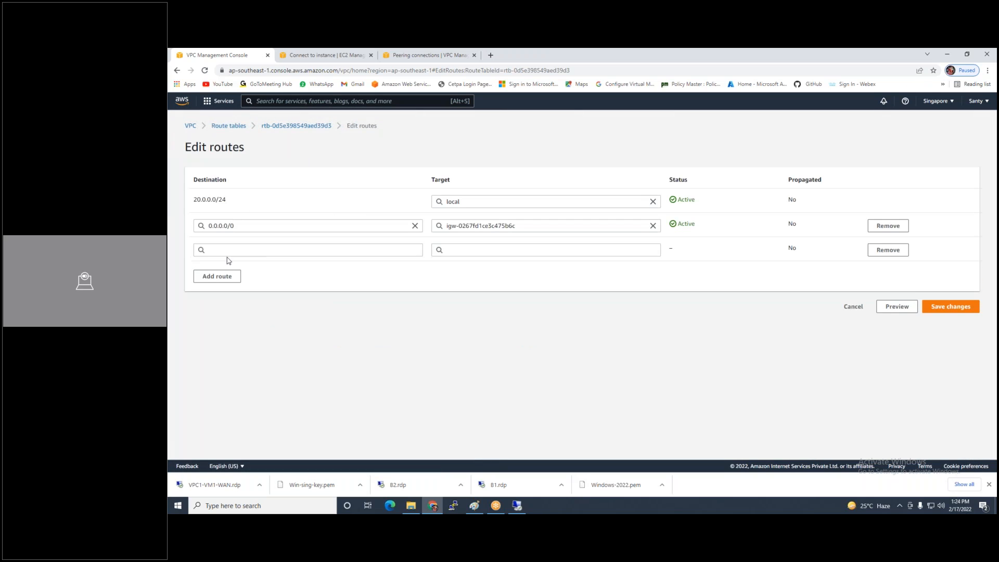
click(318, 250)
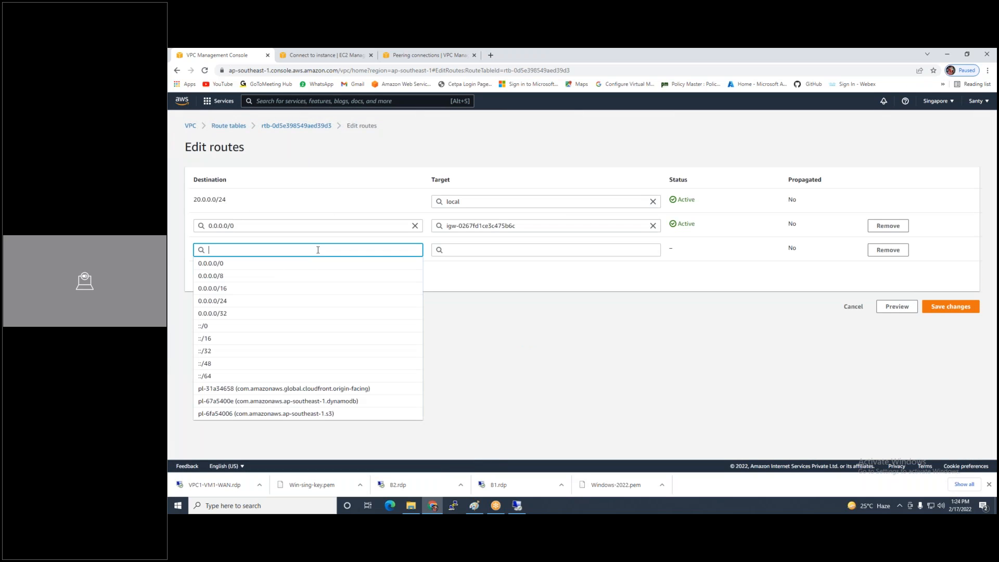
text(192.16)
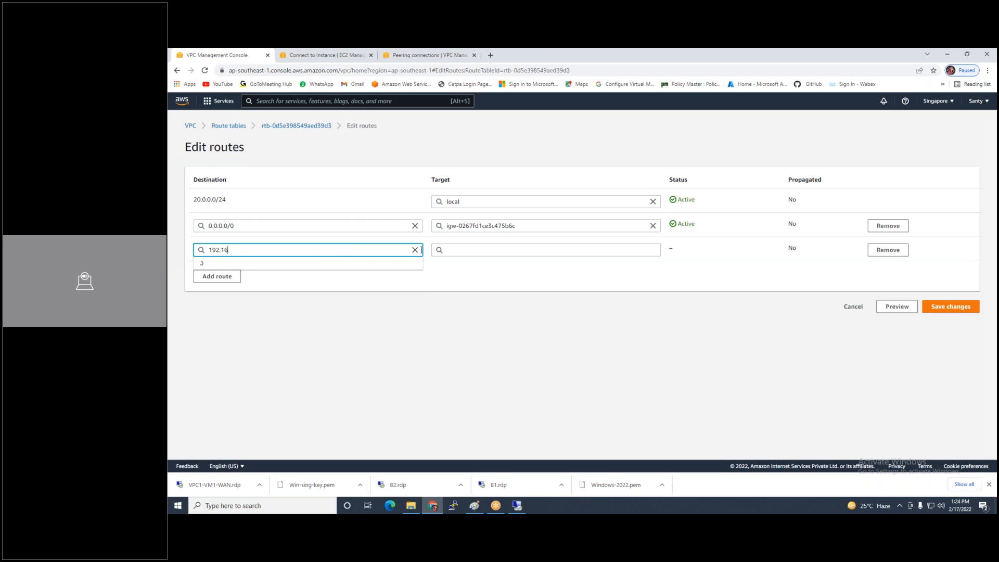
text(8.1.0/24)
click(312, 264)
click(542, 252)
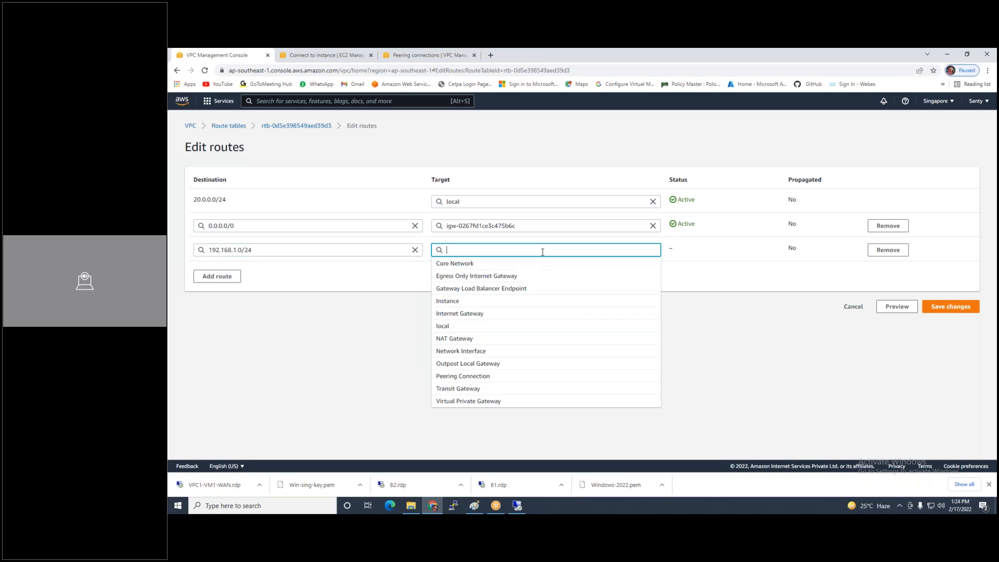
click(463, 376)
click(490, 265)
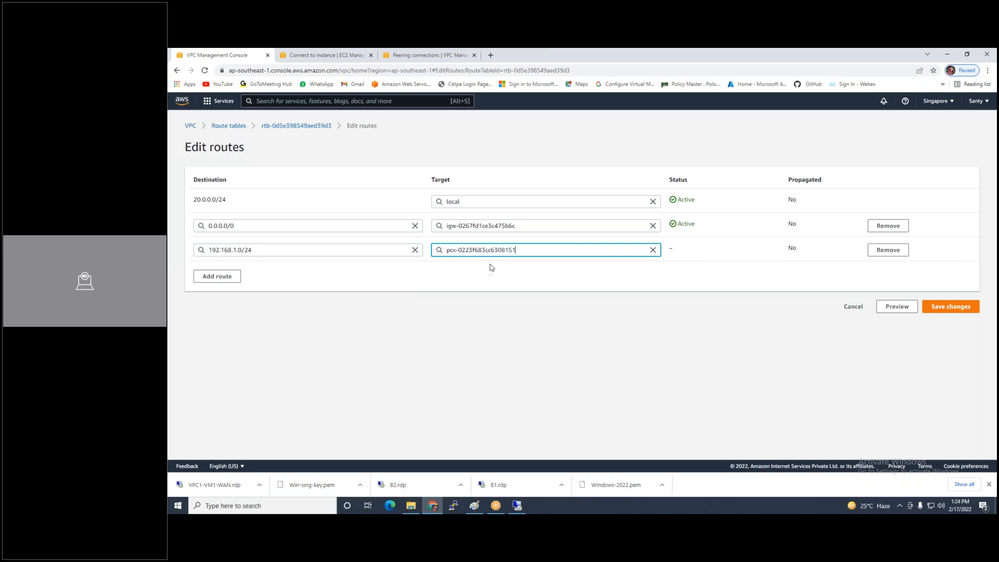
click(960, 307)
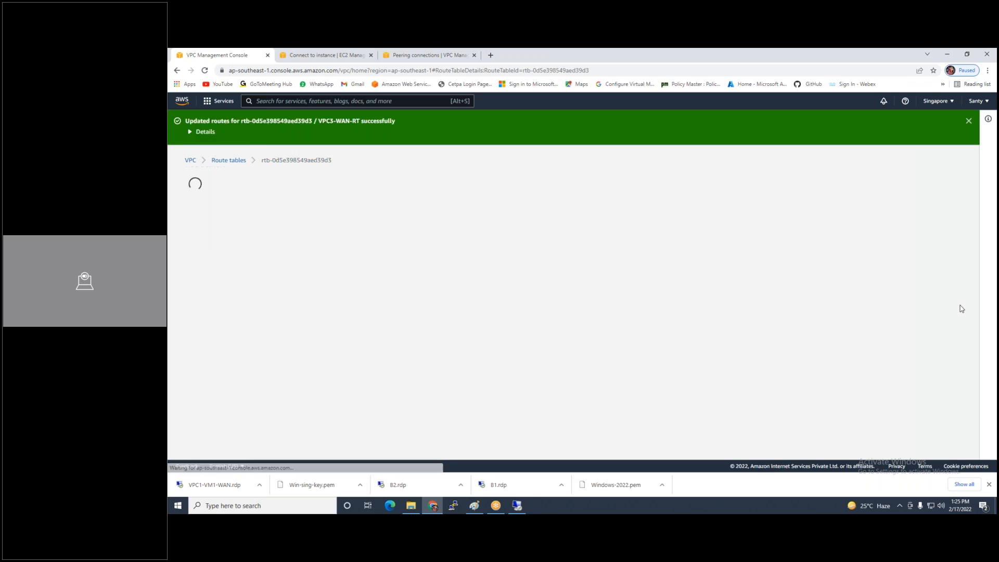
Refresh the Mumbai peering list, then open VPC1-WAN-RT's routes for editing
click(426, 55)
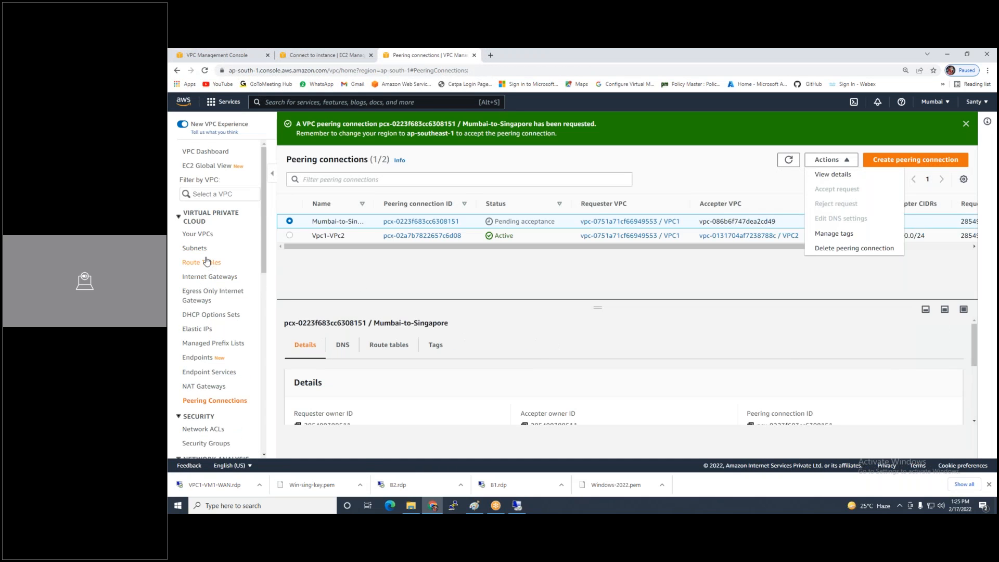
click(789, 160)
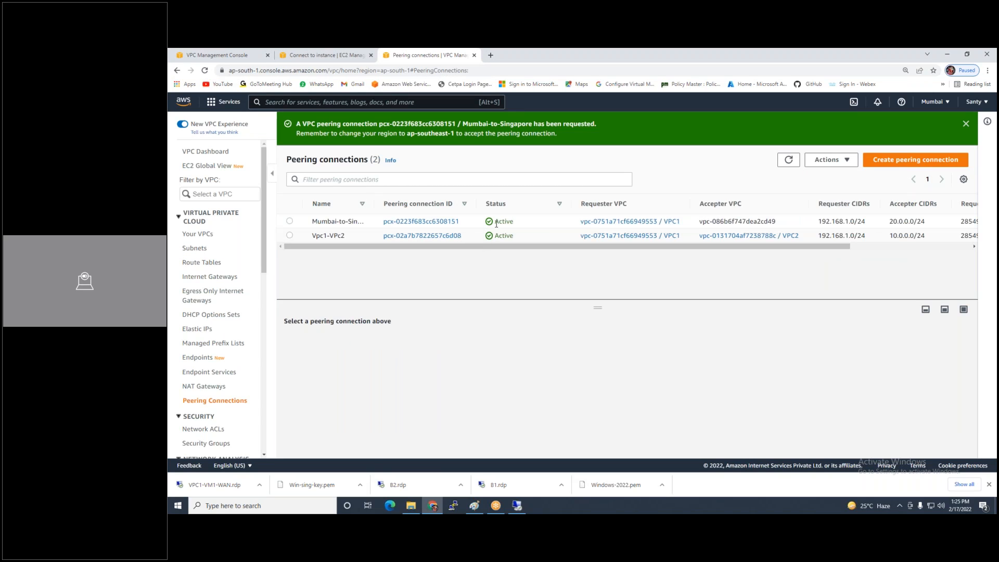
click(203, 267)
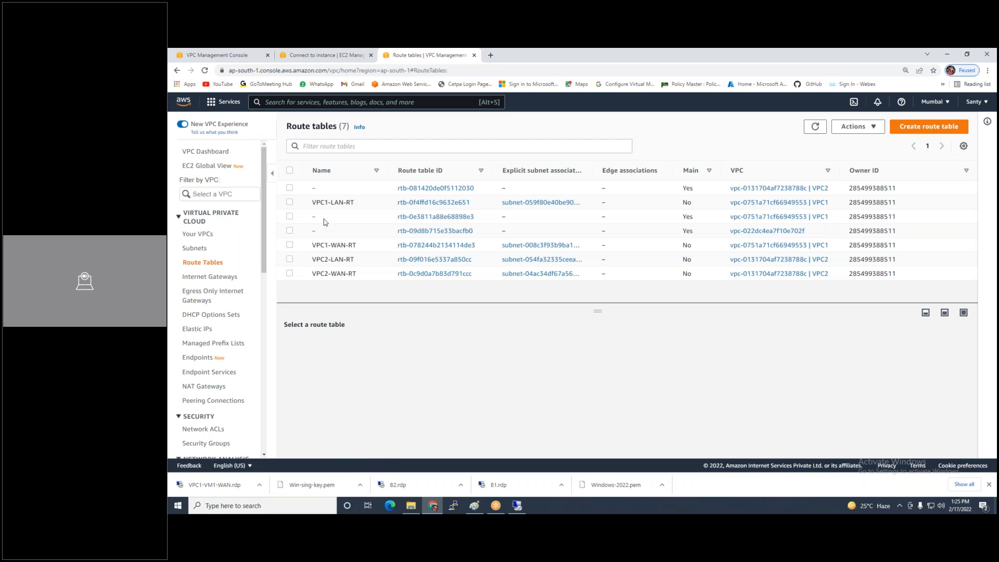
click(289, 245)
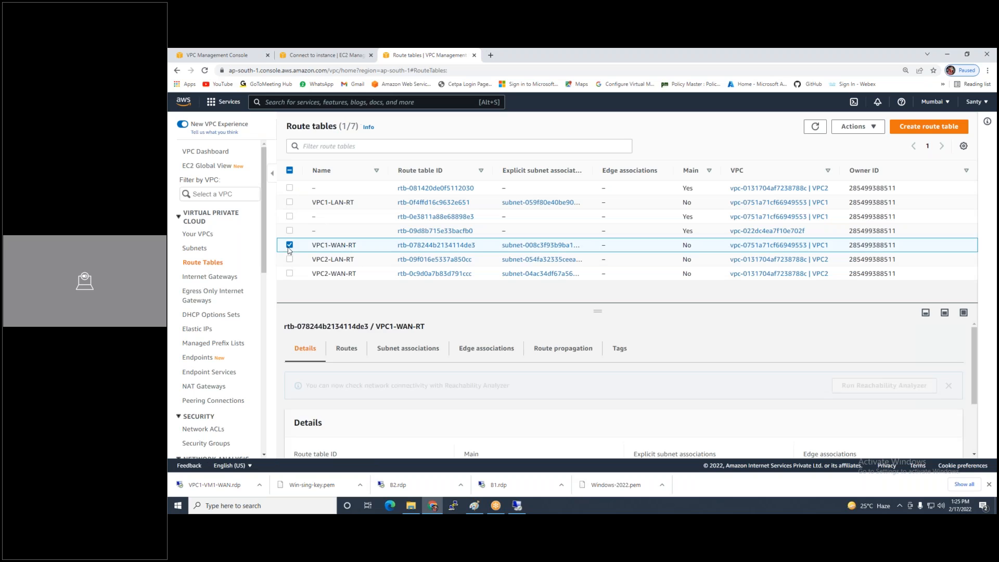
click(345, 350)
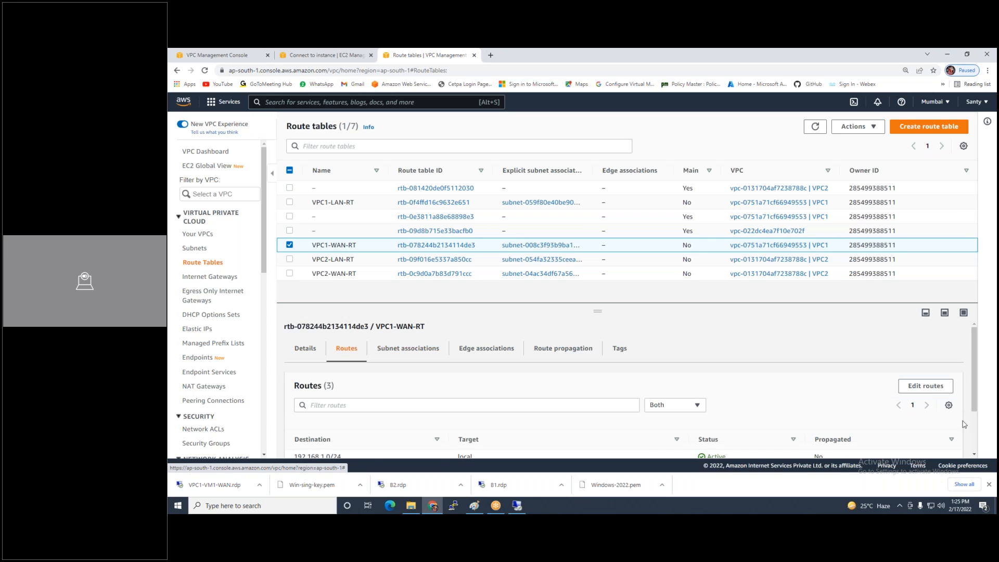
click(925, 388)
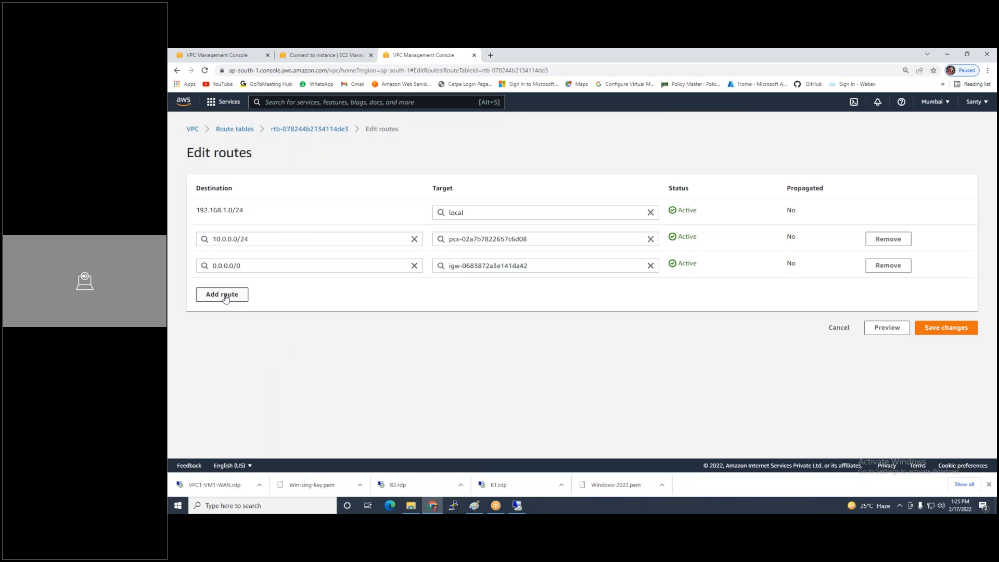
Add a 20.0.0.0/24 route via the Mumbai-to-Singapore peering connection and save
click(221, 293)
click(228, 294)
text(20)
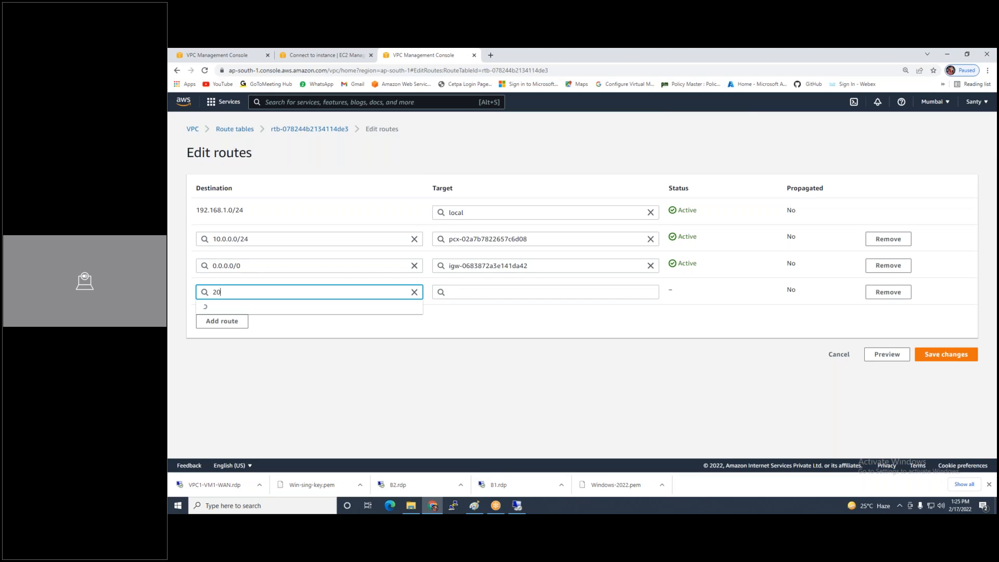
text(.0.0.)
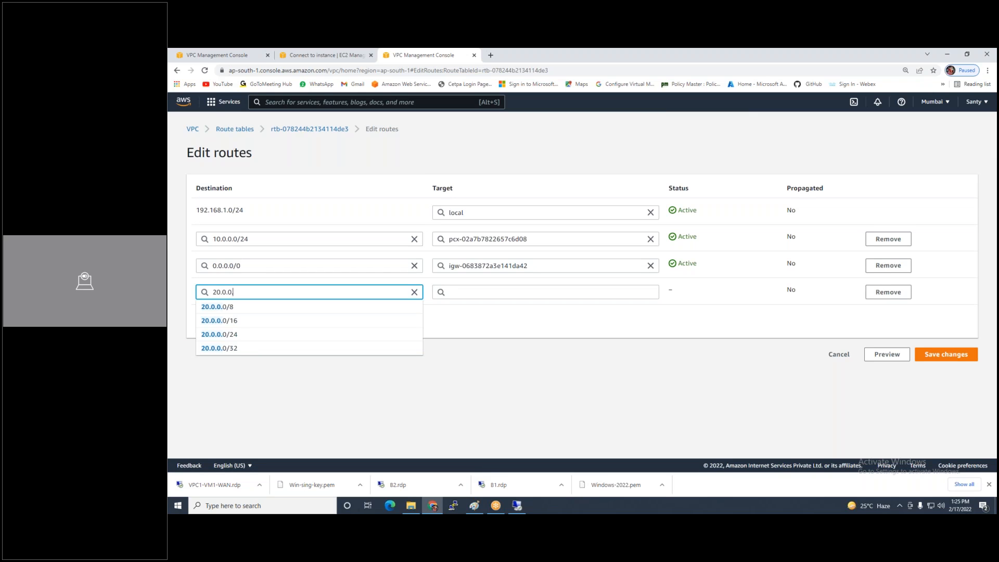
text(0/24)
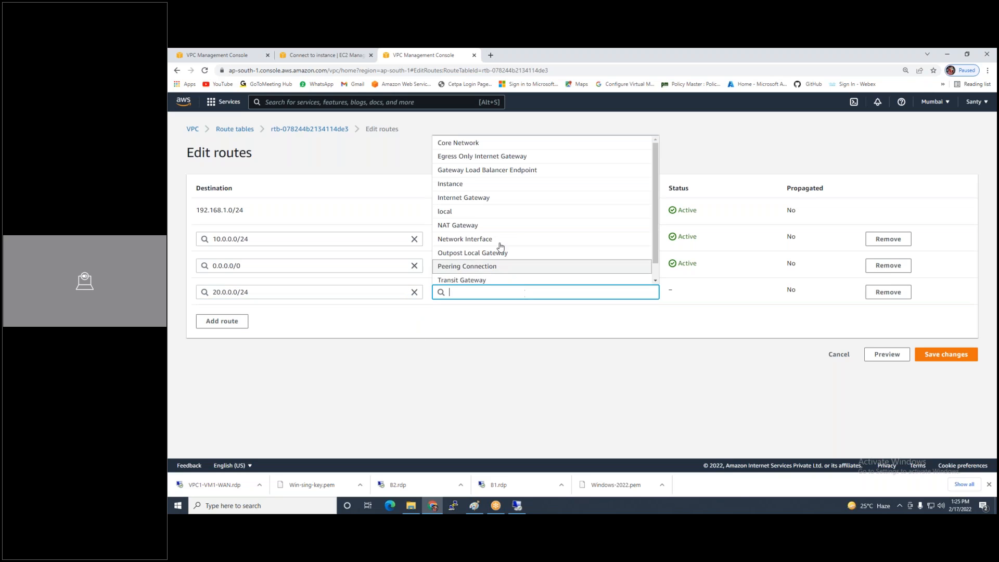
click(522, 291)
click(477, 266)
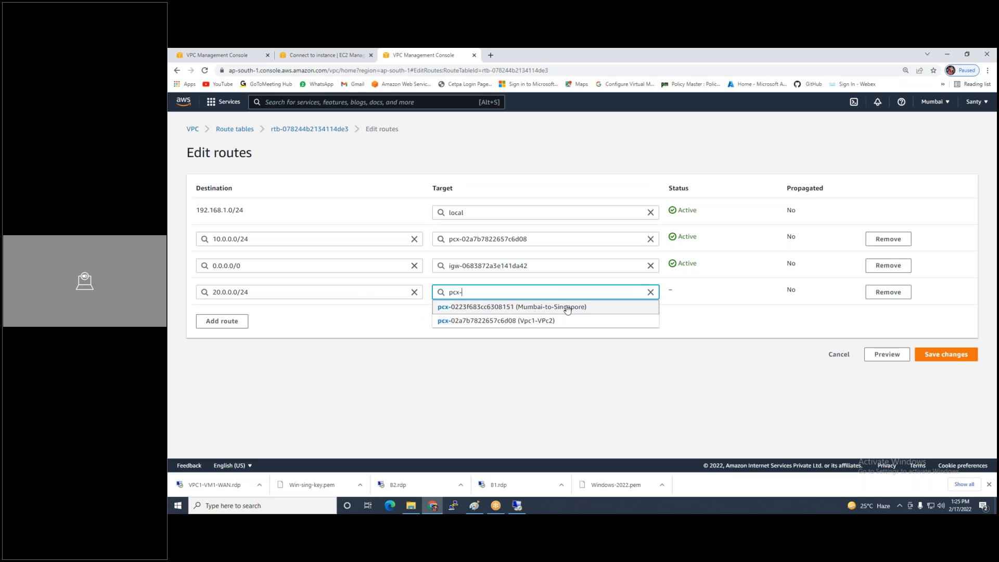
click(567, 308)
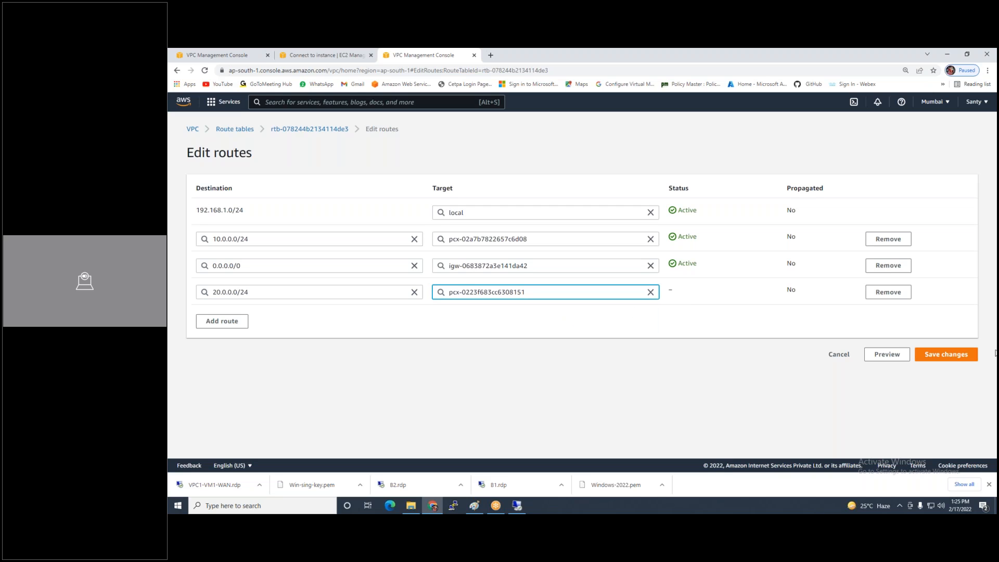
click(954, 358)
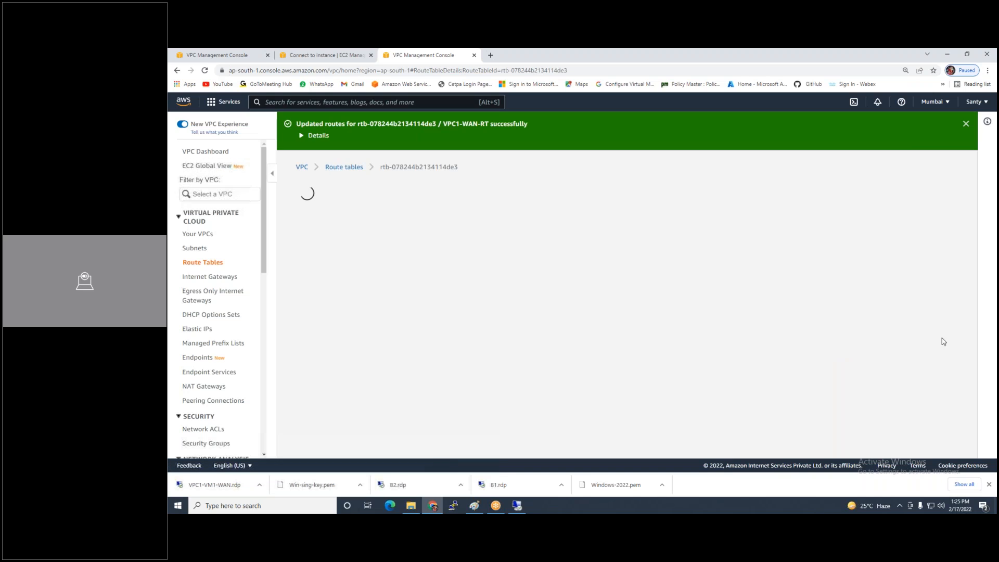
click(228, 62)
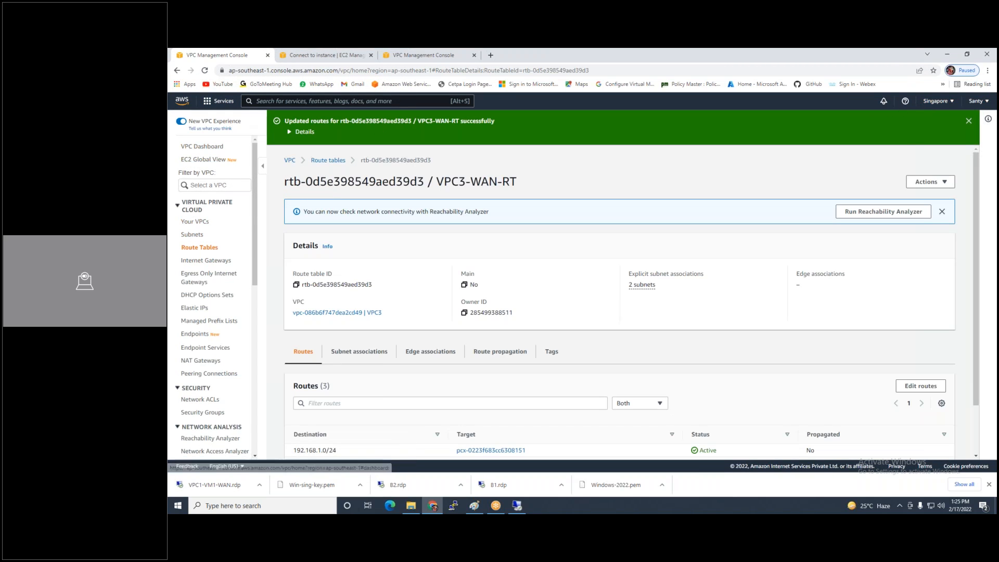
In EC2, bring up the RDP client connection details for Singapore-VM1
click(280, 102)
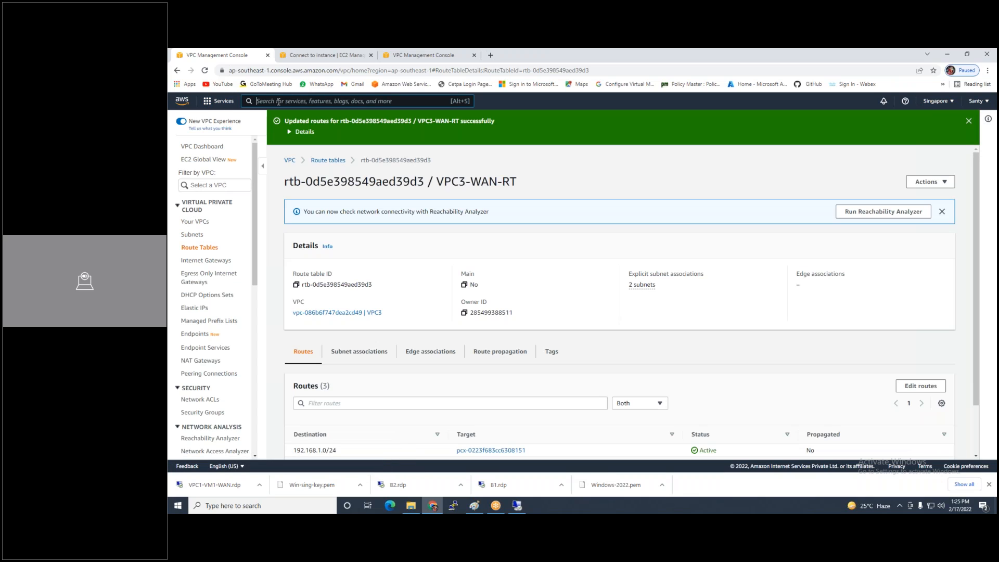
text(ec2)
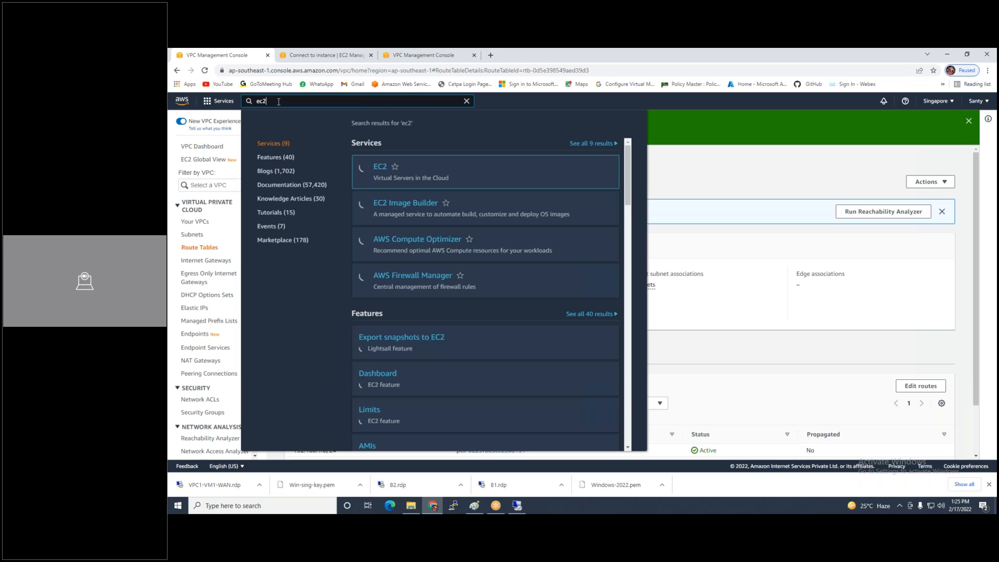
click(381, 167)
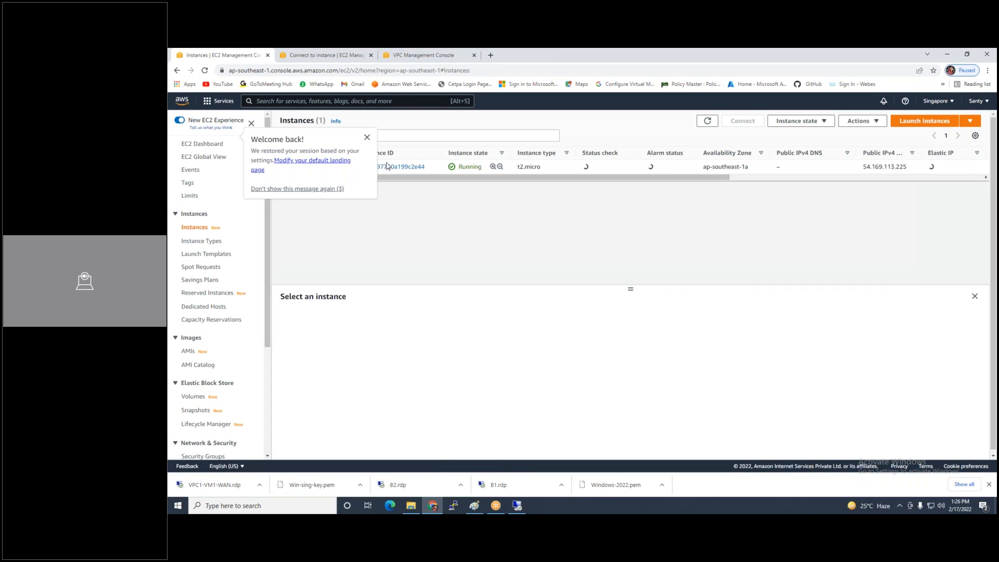
click(367, 137)
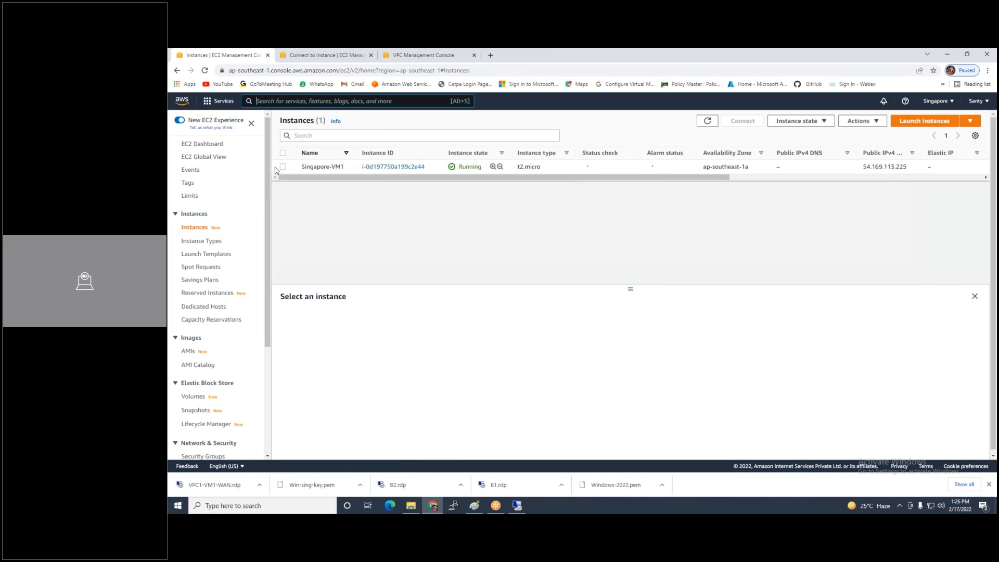
click(282, 168)
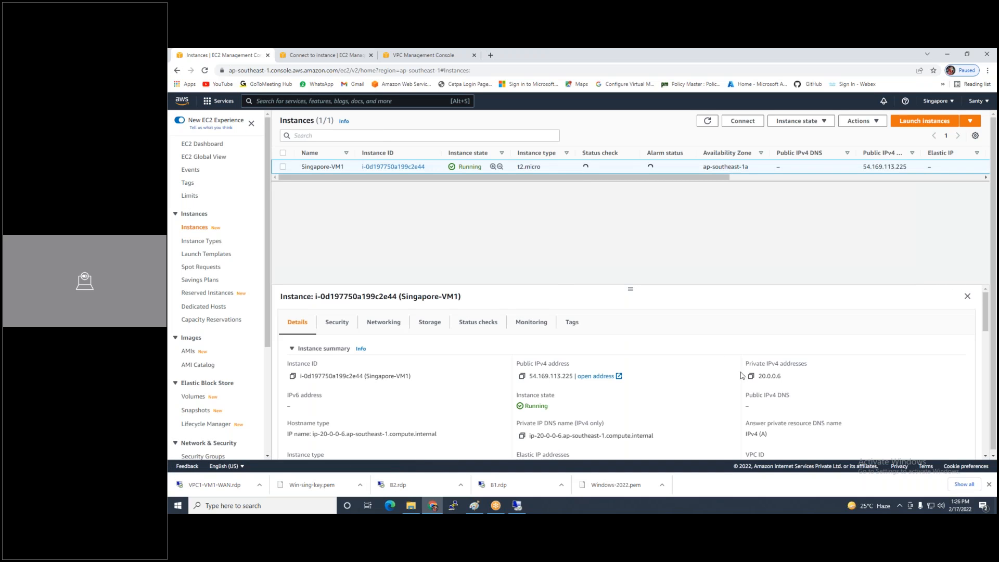
click(744, 124)
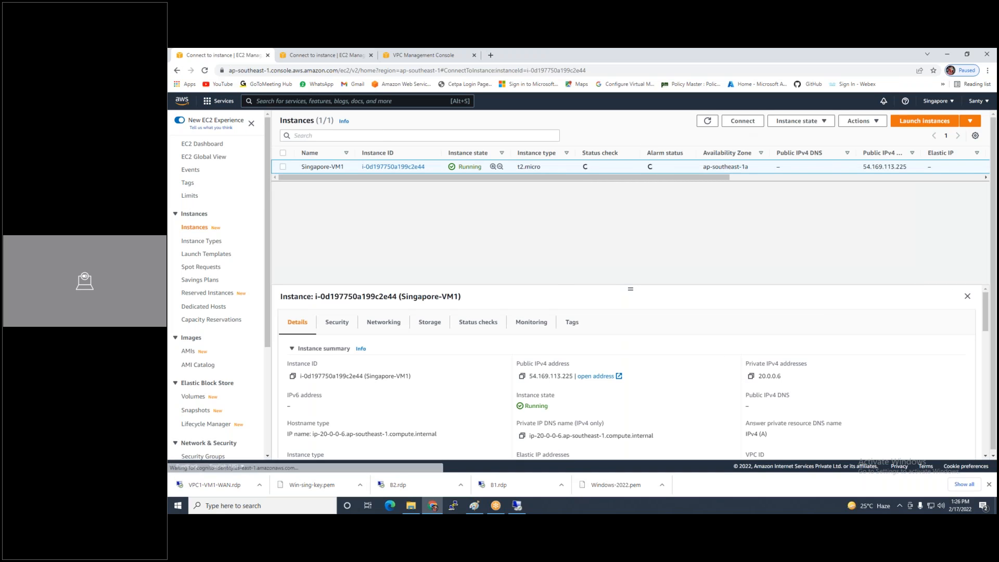
click(299, 194)
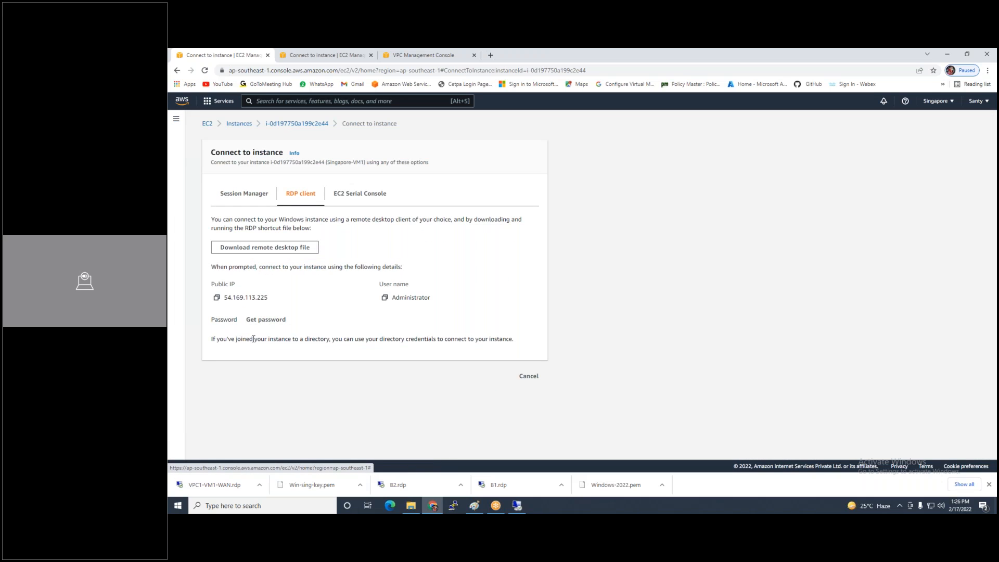
Decrypt the Windows administrator password using the Win-sing-key.pem key file
click(260, 321)
click(234, 260)
double_click(285, 122)
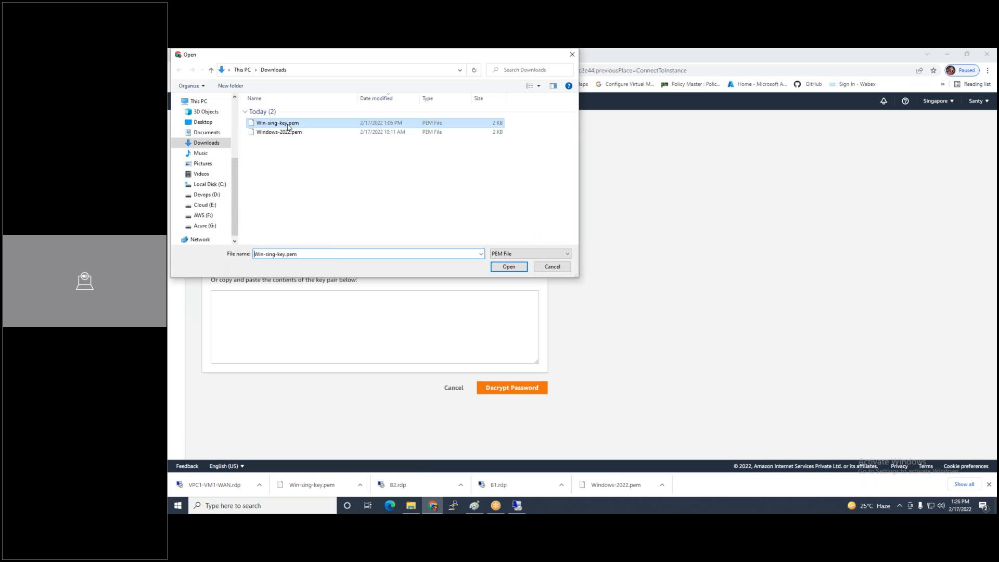
click(512, 413)
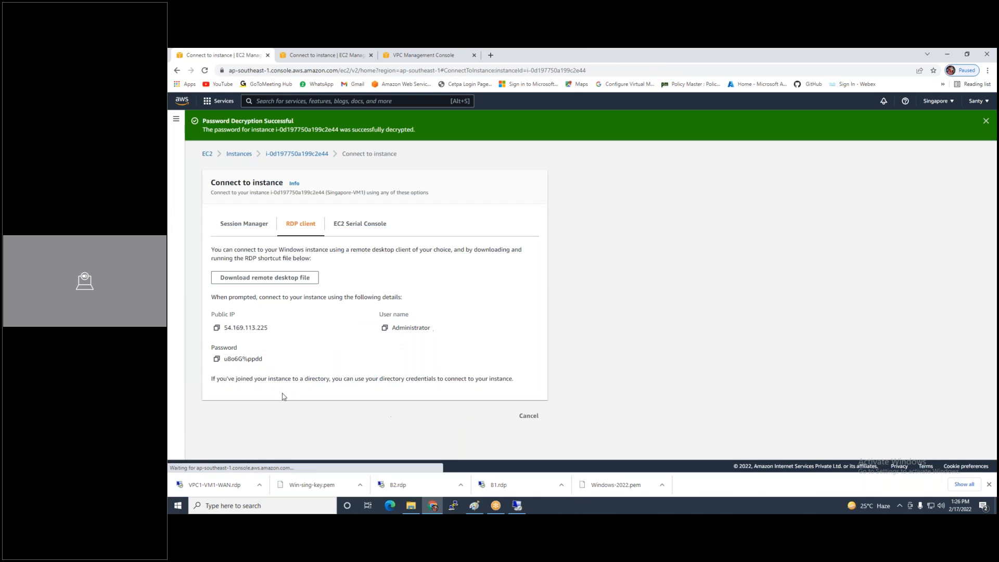
From the VPC1 server, log in to 20.0.0.6 as admin with the copied password
click(217, 359)
click(517, 505)
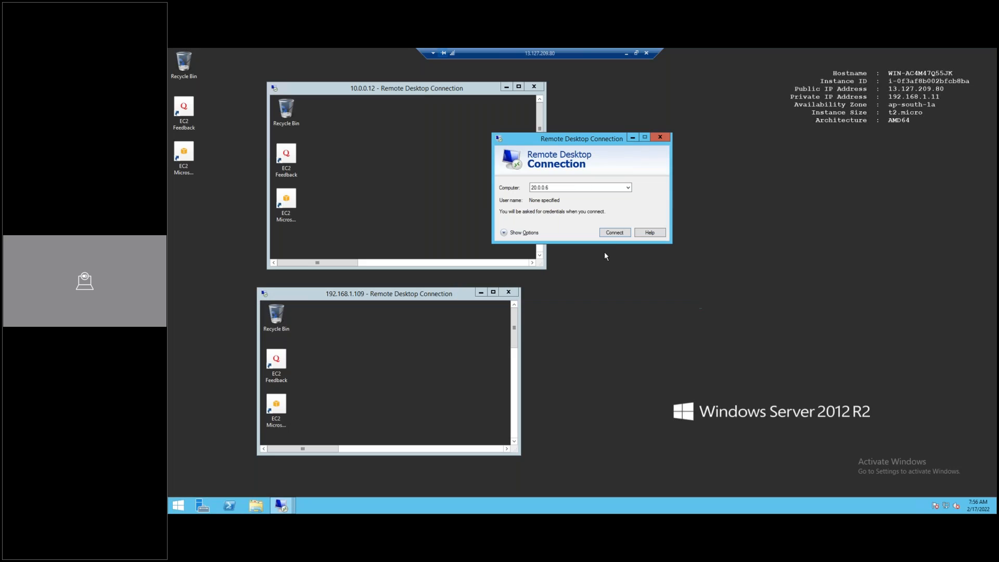
click(621, 232)
text(administrator)
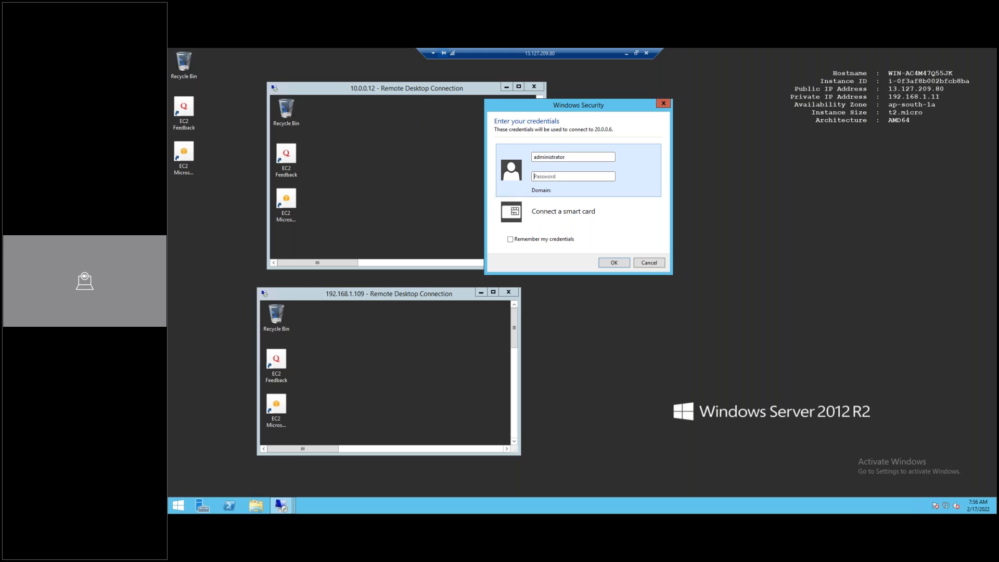
key(ctrl+v)
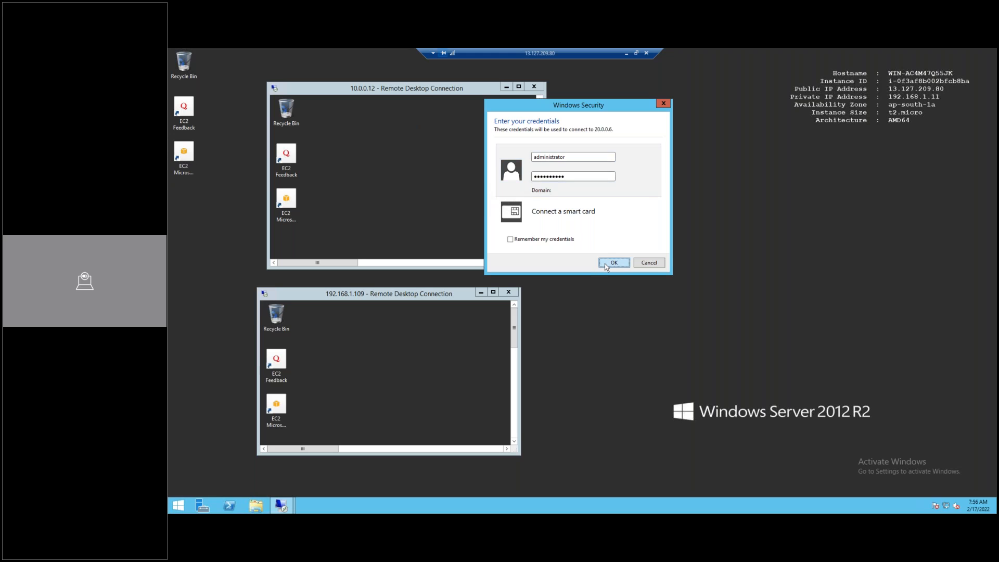
click(605, 266)
click(608, 265)
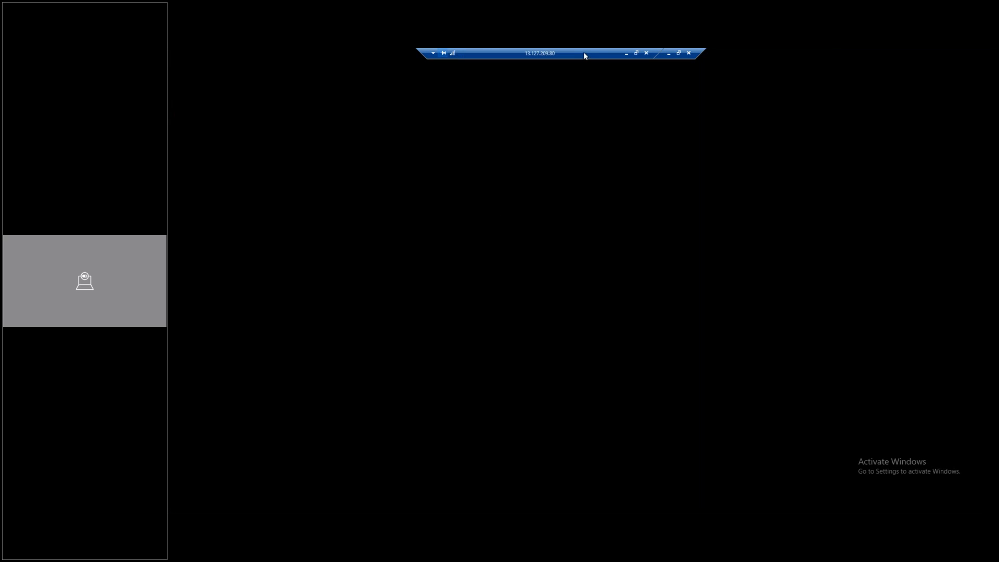
Make the 20.0.0.6 session windowed and resize it beside the VPC1 server session
double_click(567, 53)
double_click(686, 132)
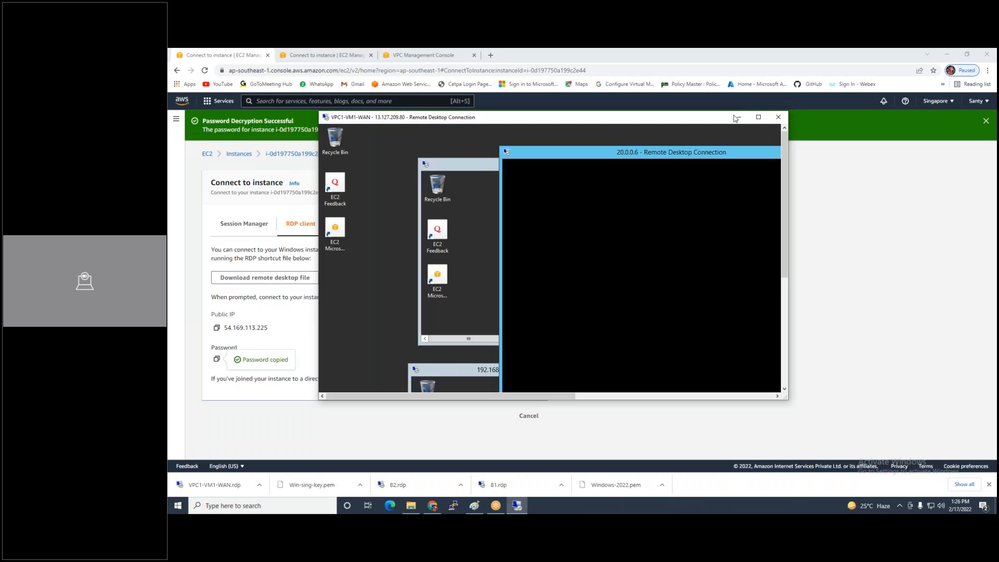
click(760, 118)
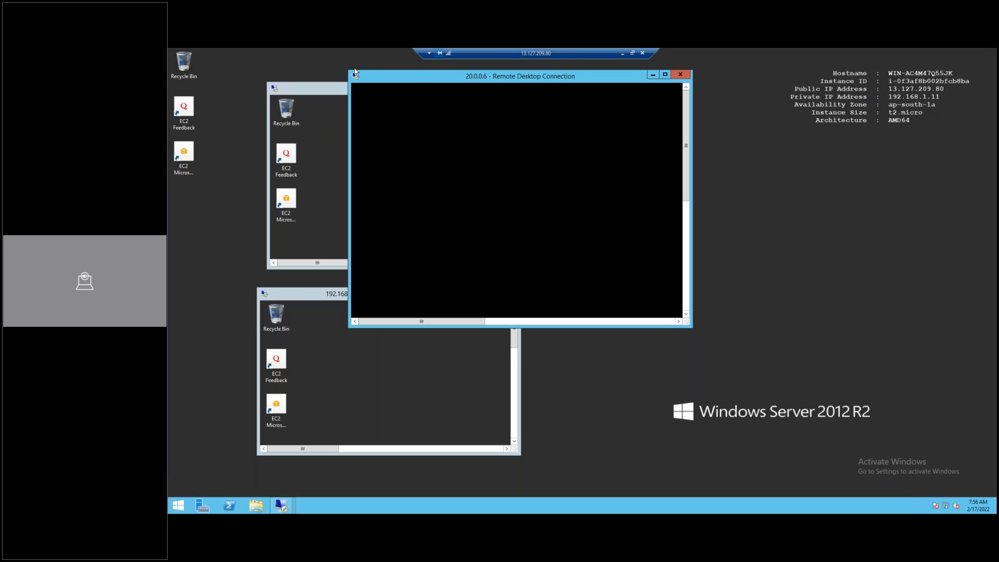
drag(349, 70, 689, 89)
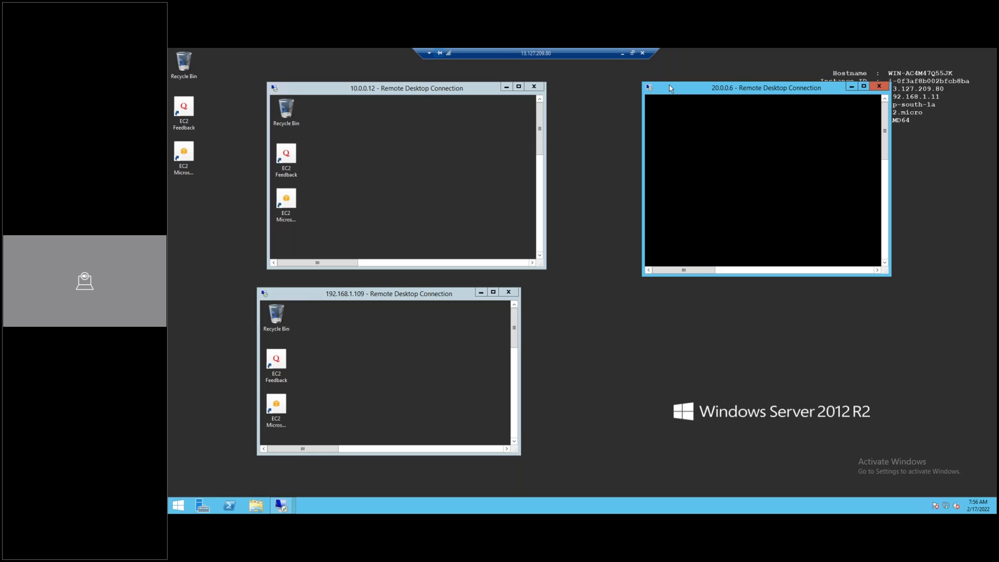
Delete the Mumbai-to-Singapore peering connection along with its related route table entries
click(623, 54)
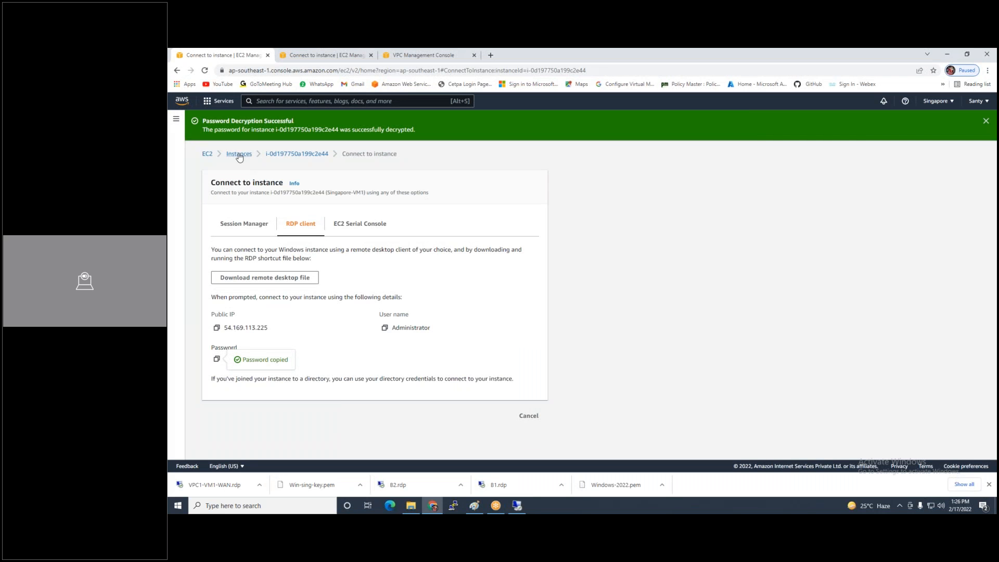
click(424, 54)
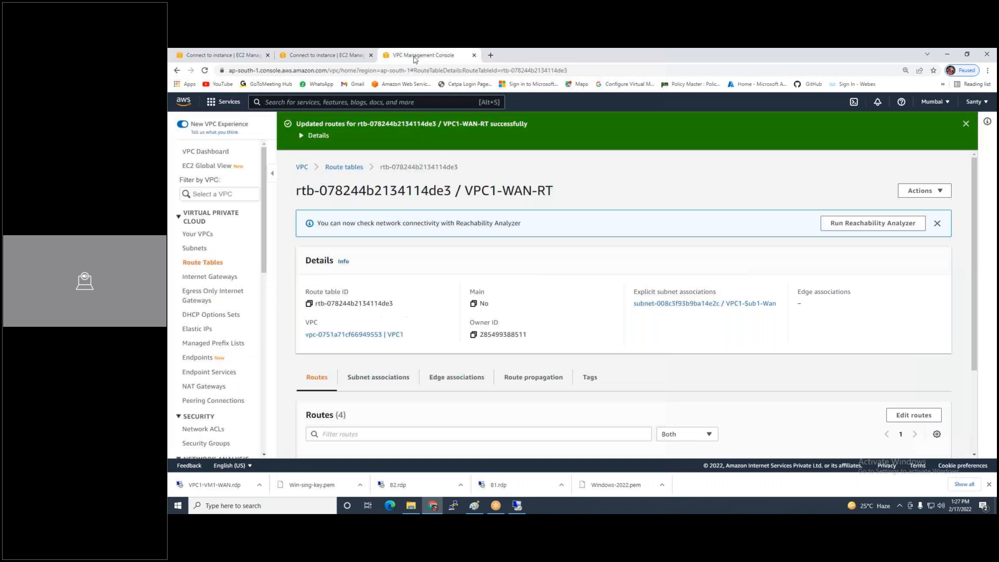
click(205, 400)
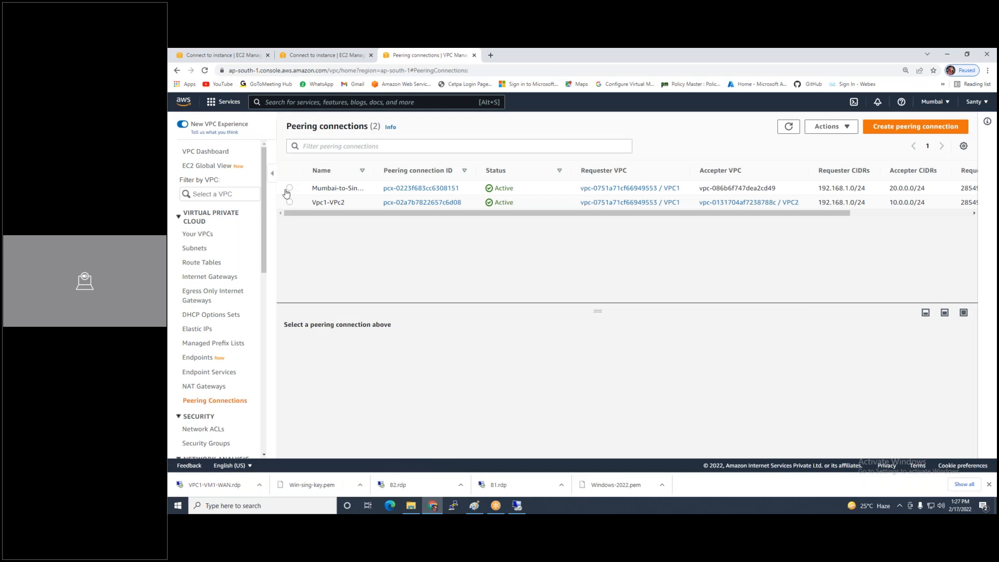
click(290, 189)
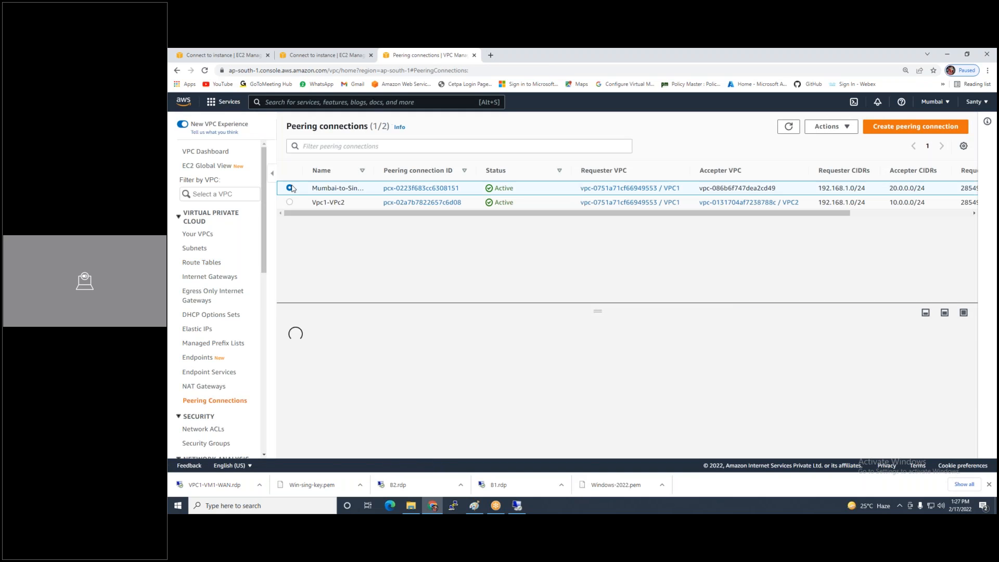
click(848, 127)
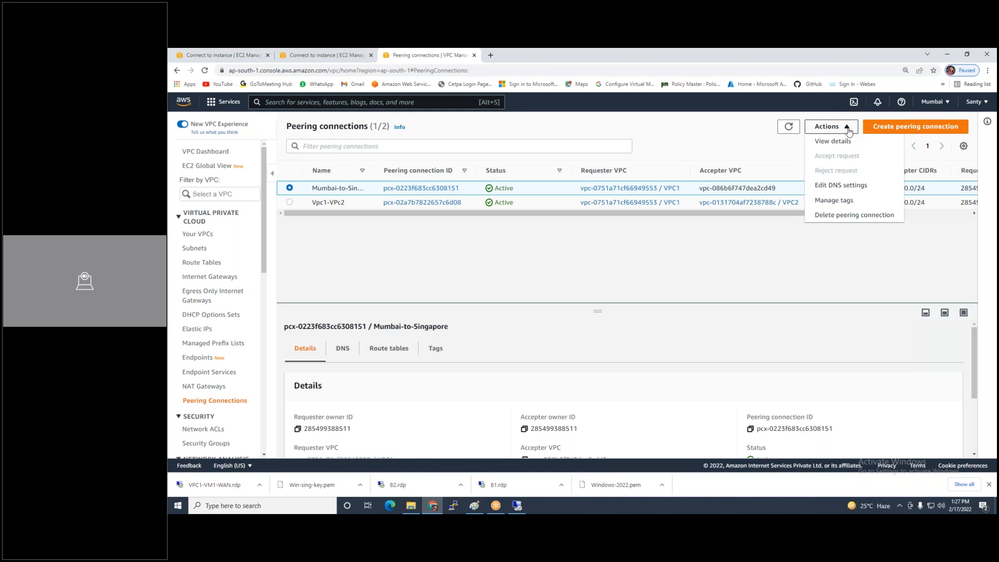
click(822, 219)
scroll(451, 353, down, 2)
scroll(451, 353, up, 1)
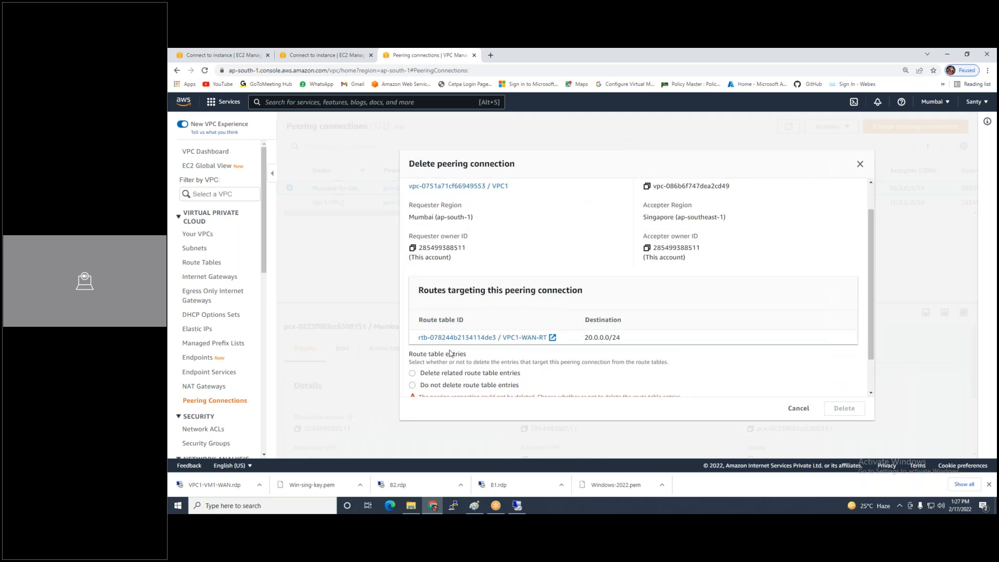
click(483, 375)
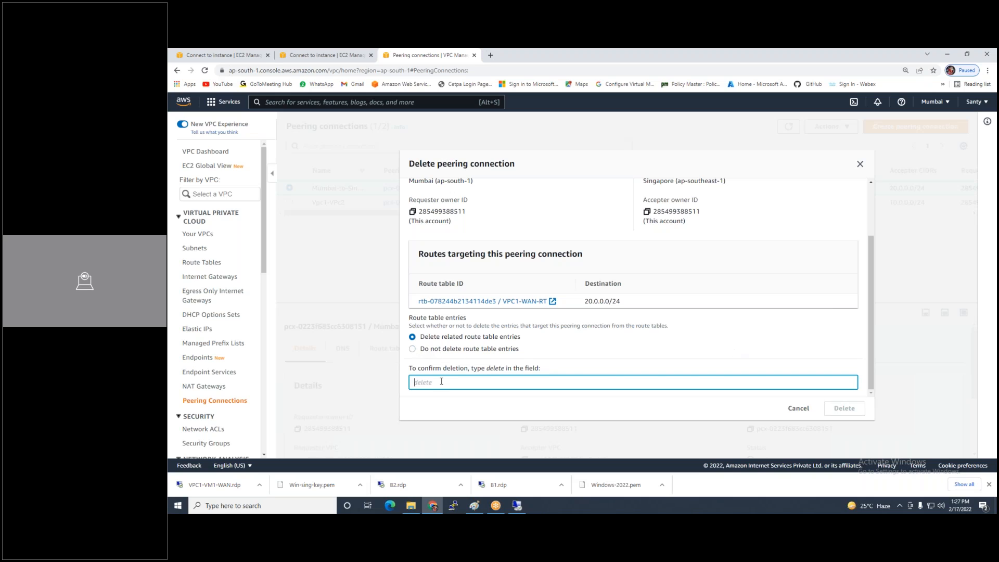
text(delete)
click(840, 409)
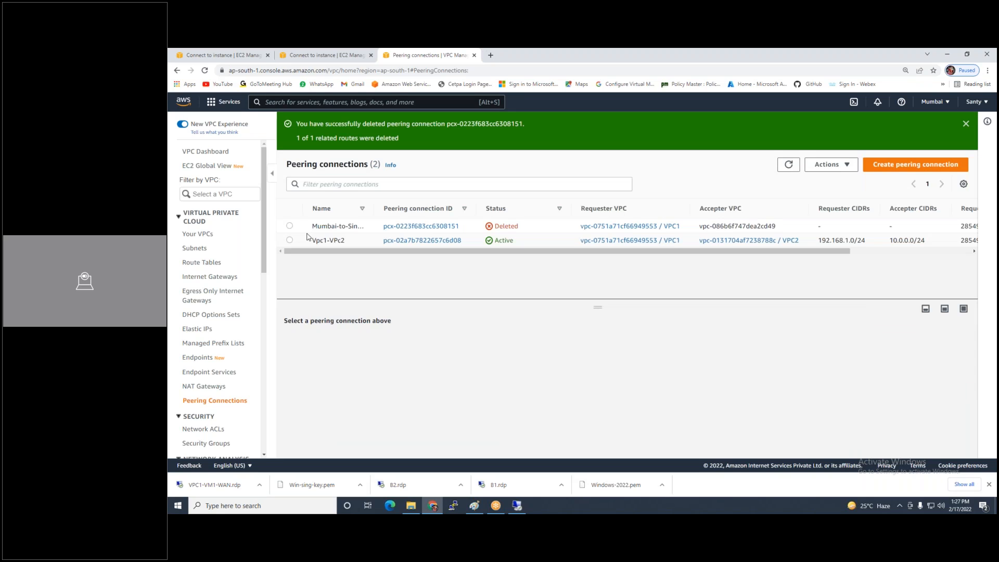
Delete the Vpc1-VPc2 peering connection along with its related route table entries
click(289, 240)
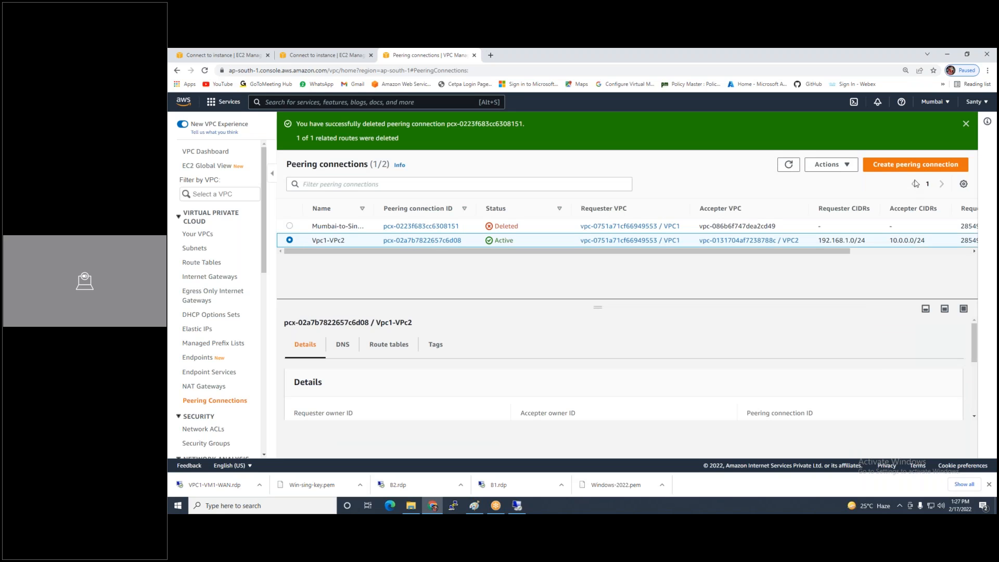
click(831, 164)
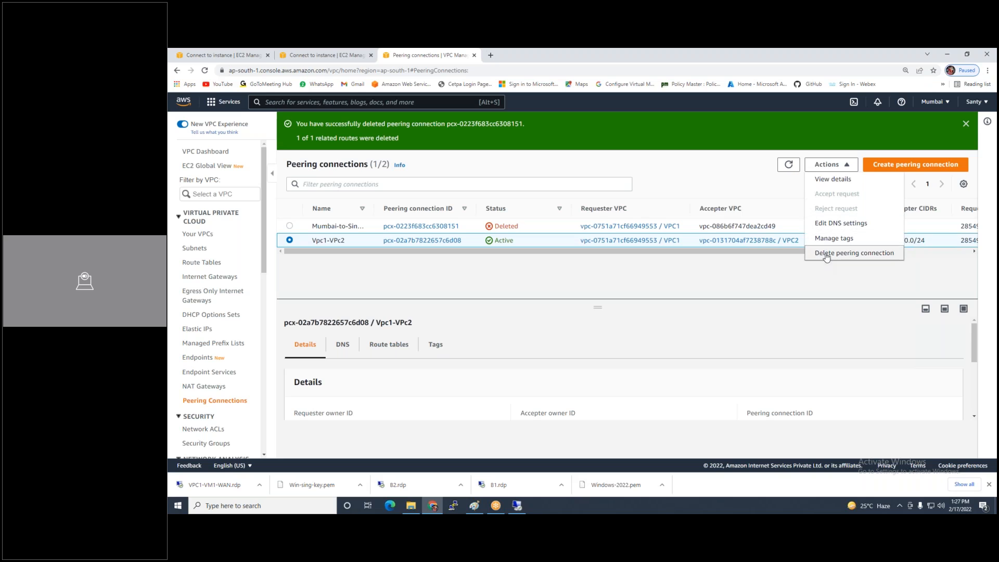
click(825, 254)
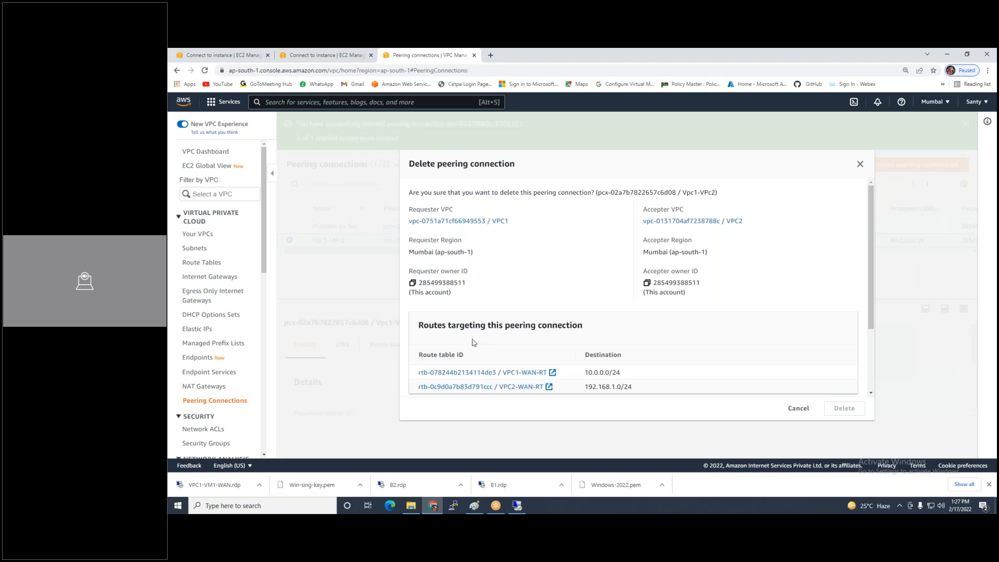
scroll(482, 335, down, 3)
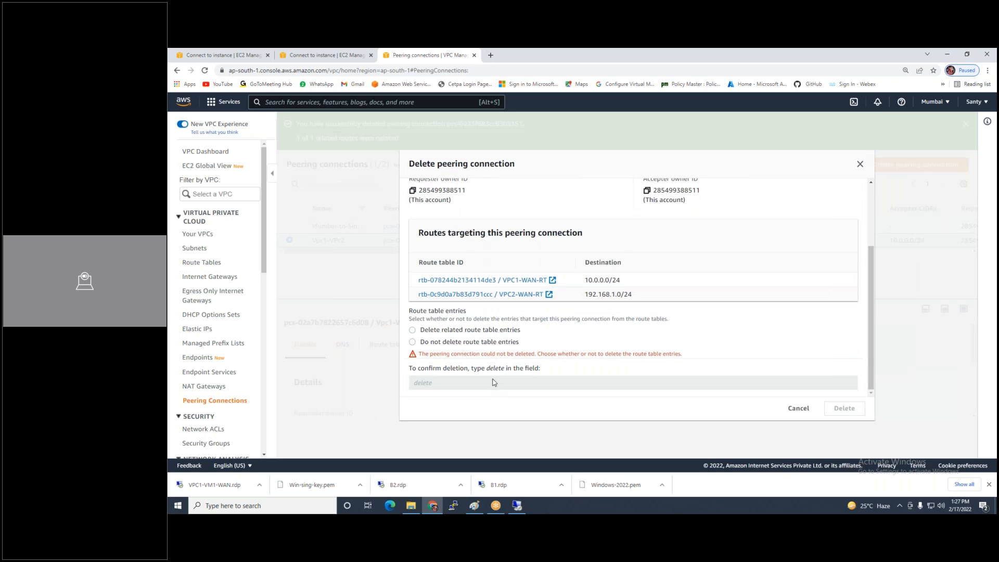
click(421, 331)
click(426, 377)
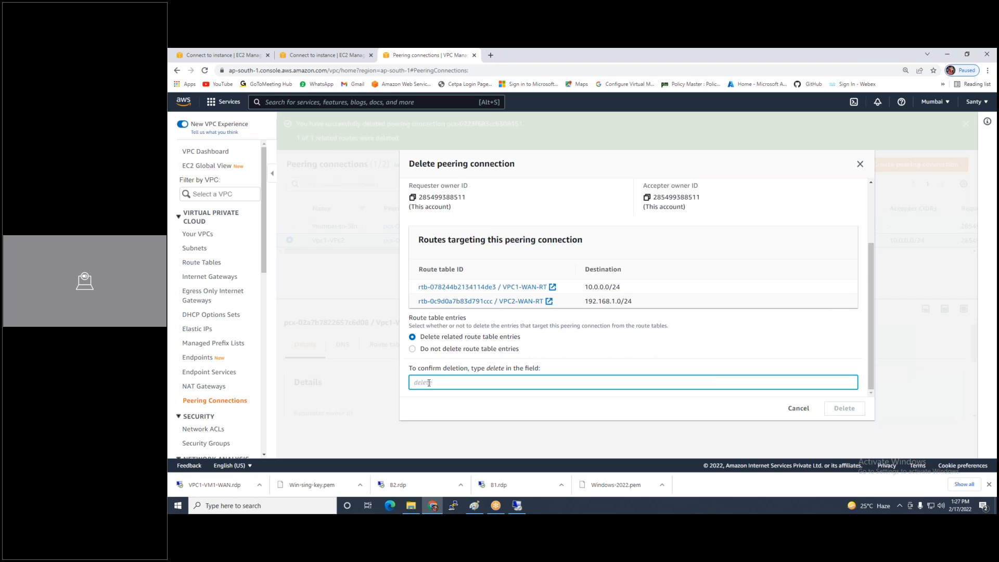
text(delete)
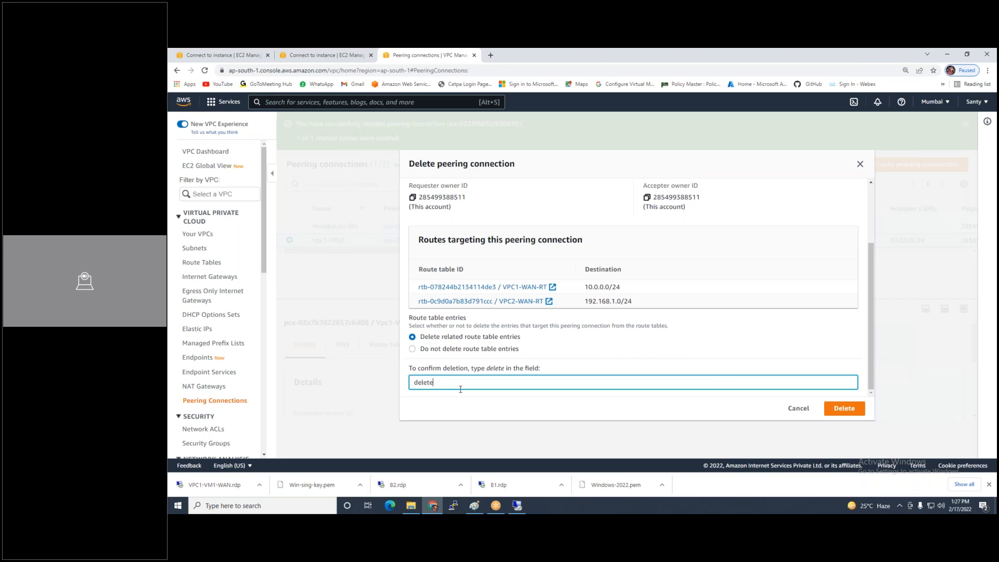
click(842, 411)
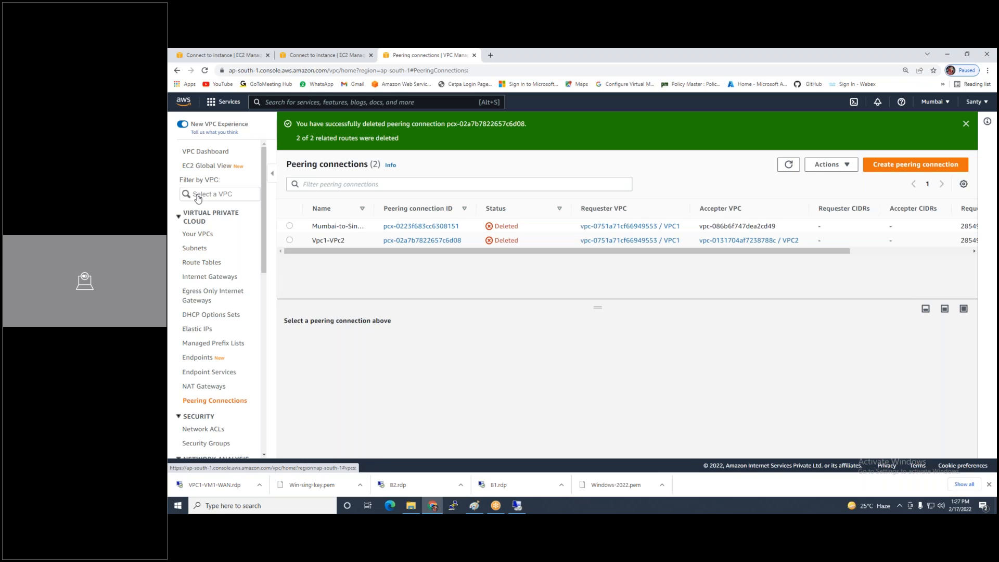
Terminate all three Mumbai EC2 instances
click(312, 55)
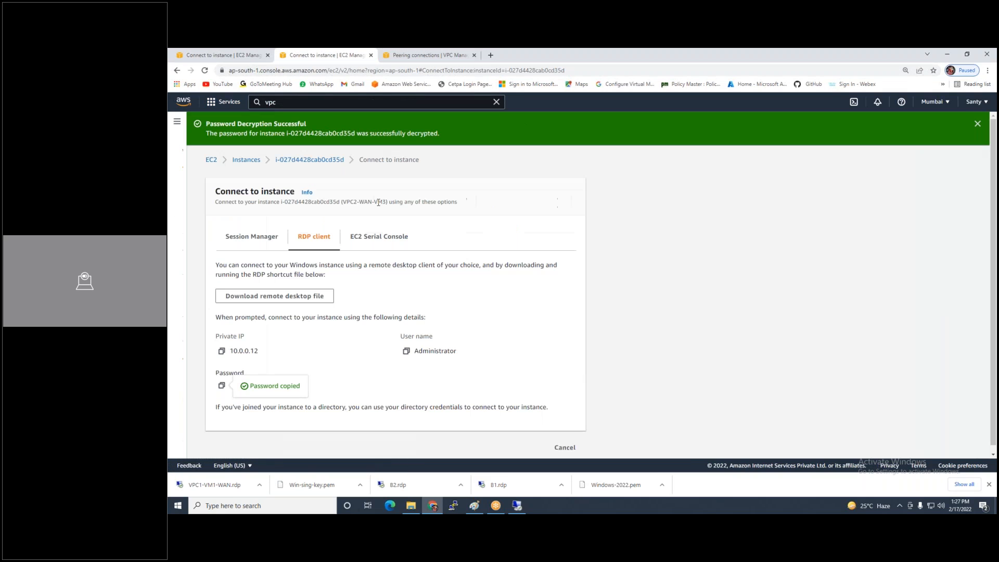
click(246, 159)
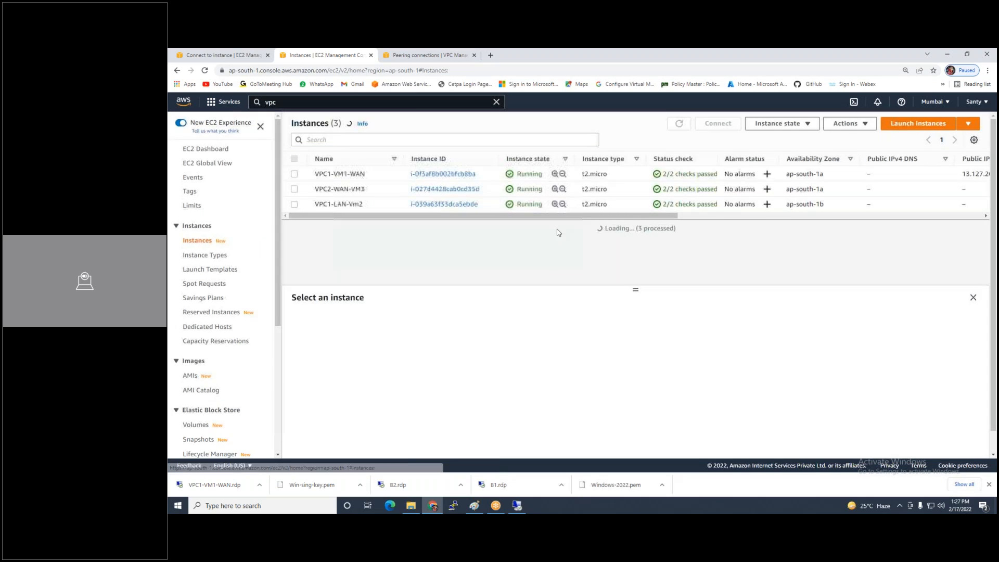
click(294, 158)
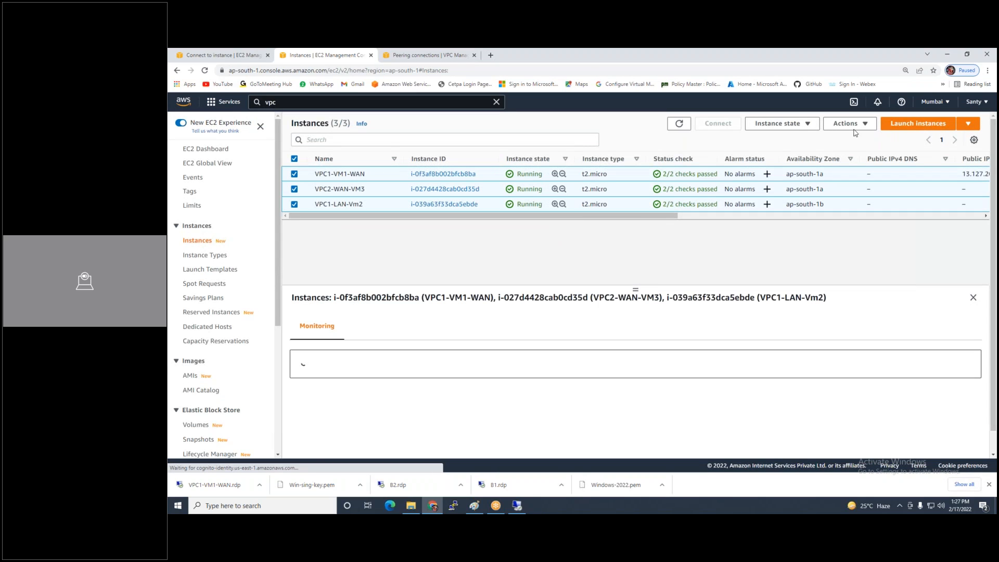
click(795, 127)
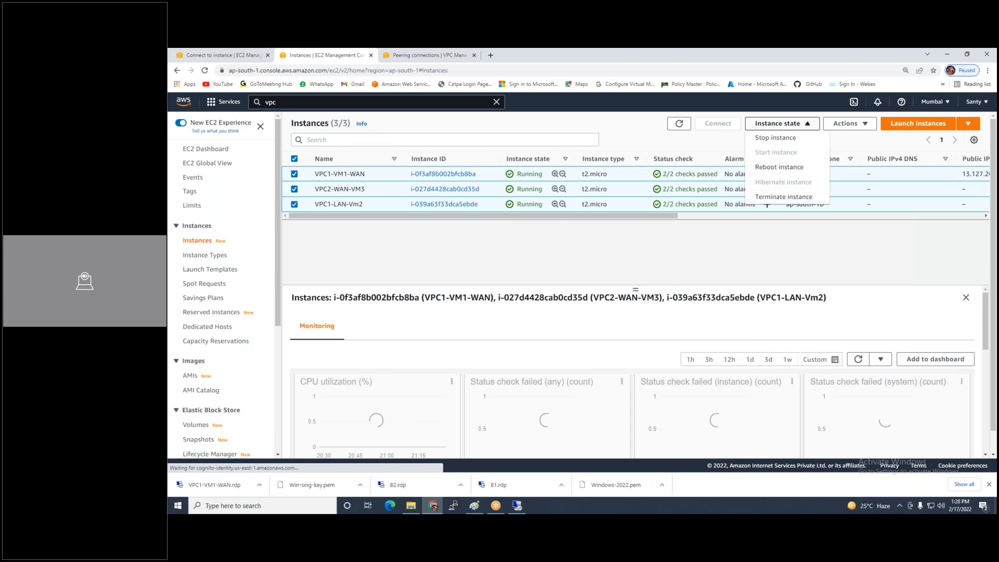
click(778, 198)
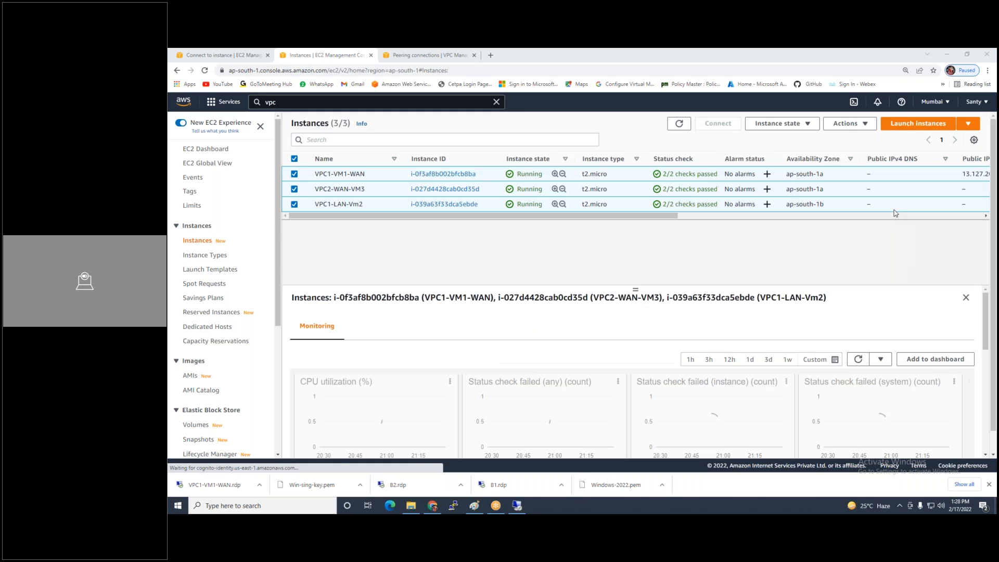
click(236, 58)
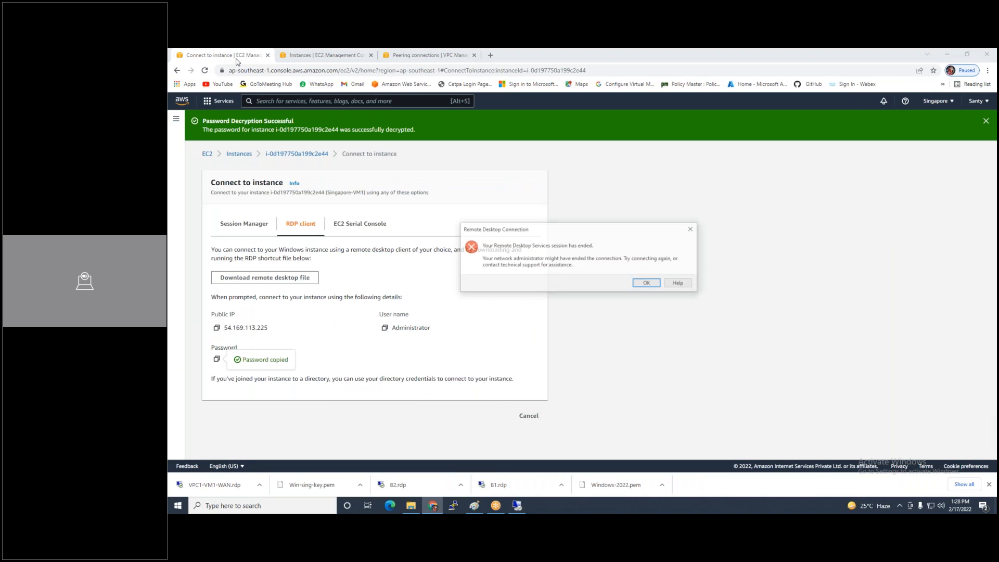
Terminate the Singapore-VM1 instance in the Singapore region
click(646, 282)
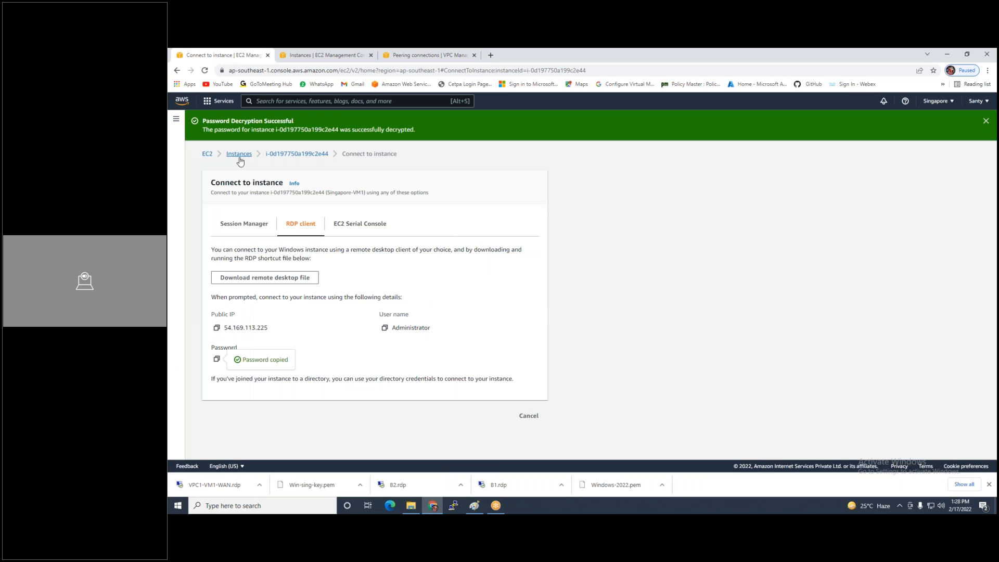
click(240, 158)
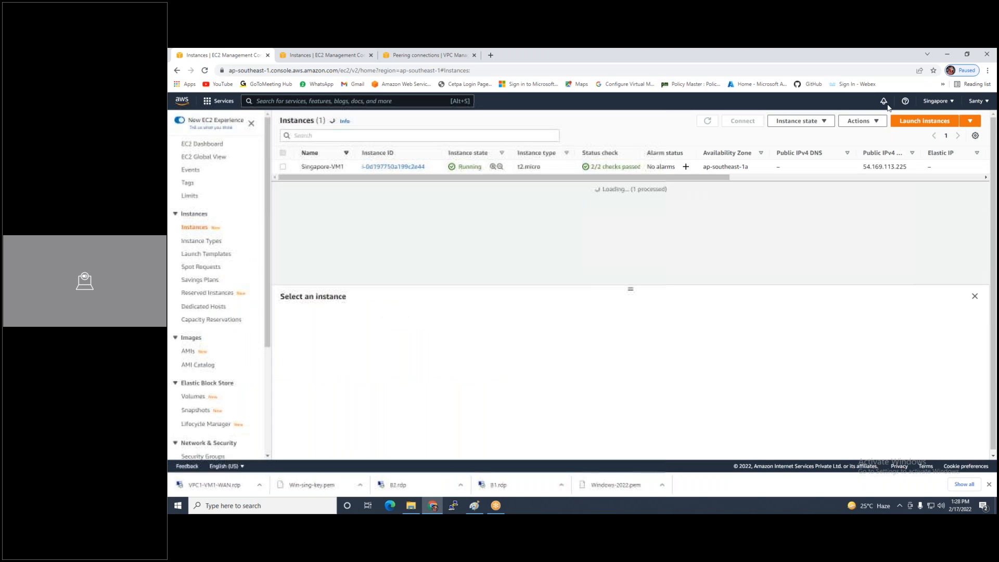
click(282, 168)
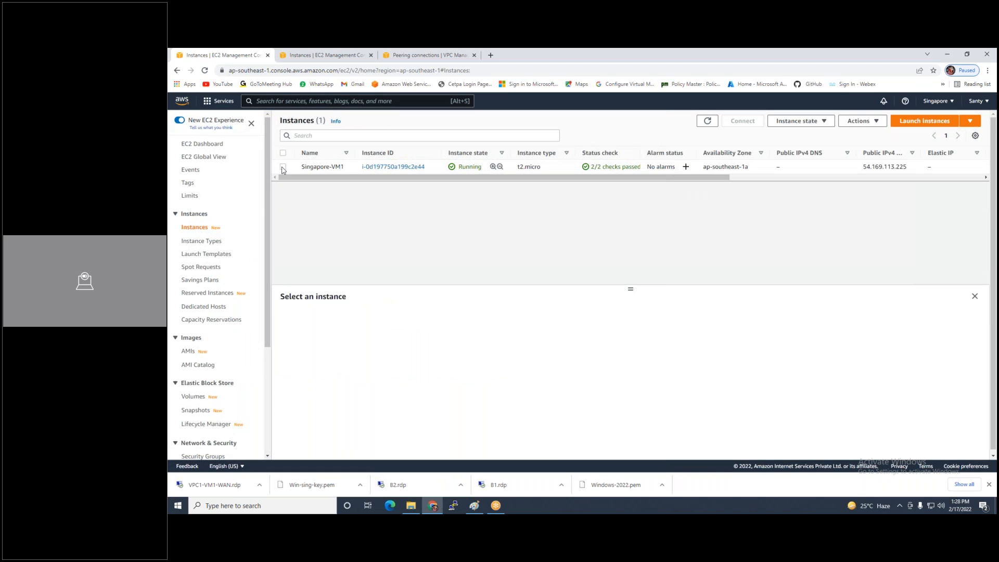
click(282, 167)
click(862, 121)
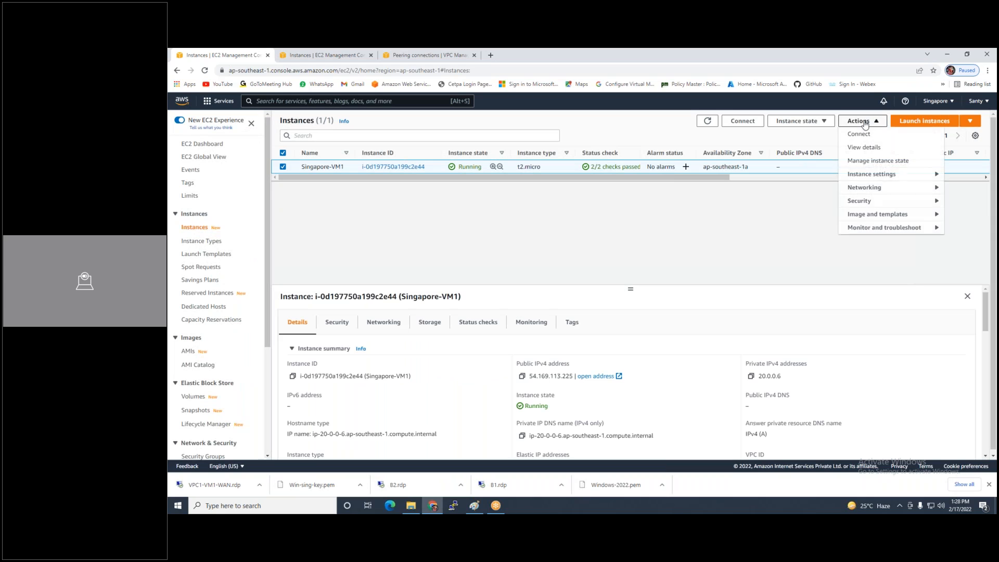
click(788, 121)
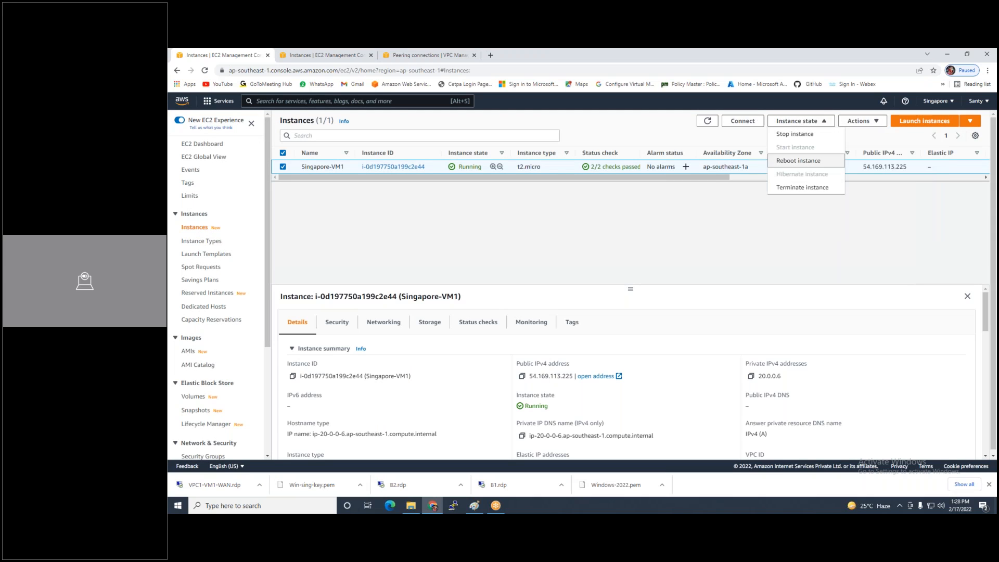
click(786, 188)
click(728, 353)
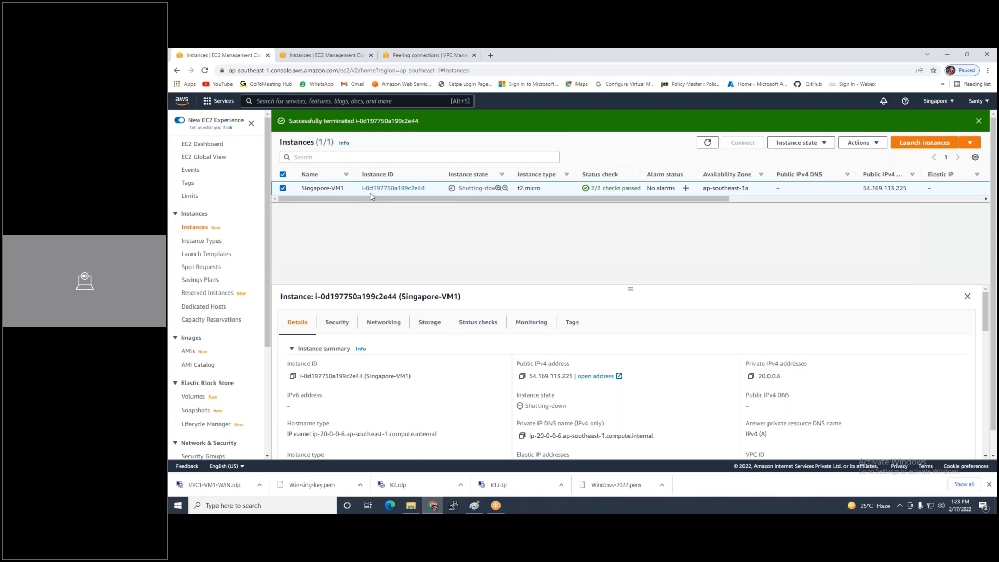
click(451, 58)
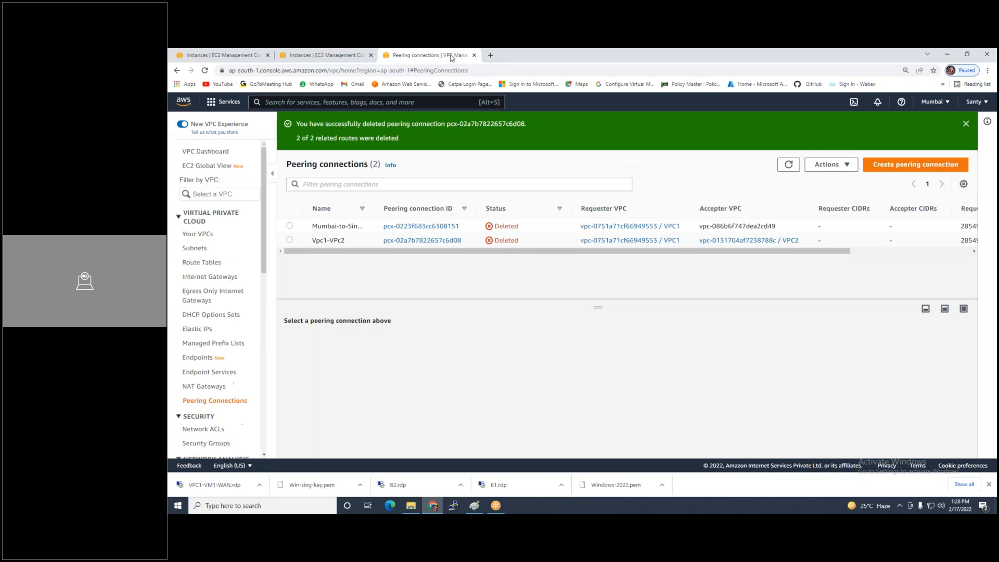
Try deleting VPC1, then close the notice that VPC1-LAN-Vm2 and its interface block it
click(202, 235)
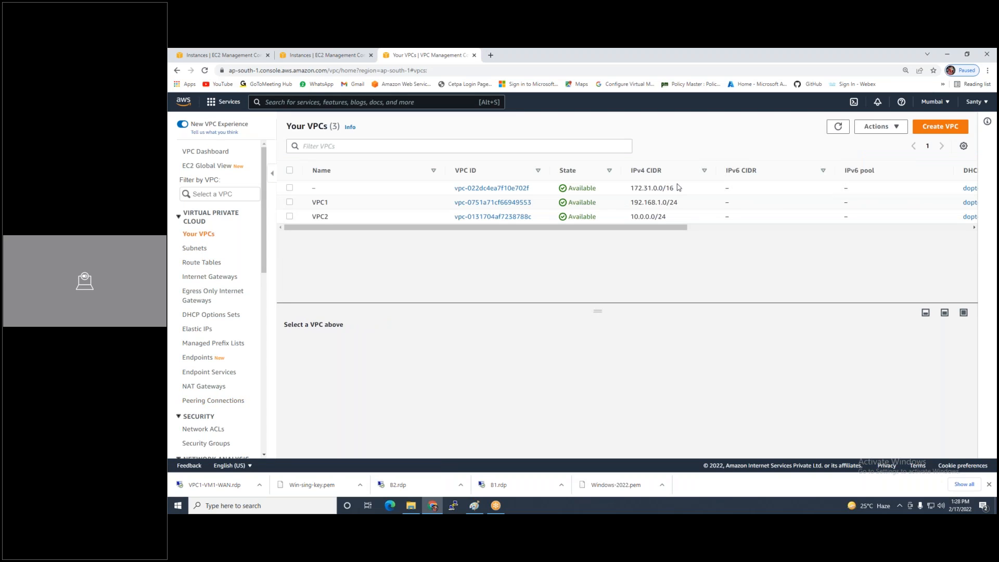
click(290, 202)
click(880, 126)
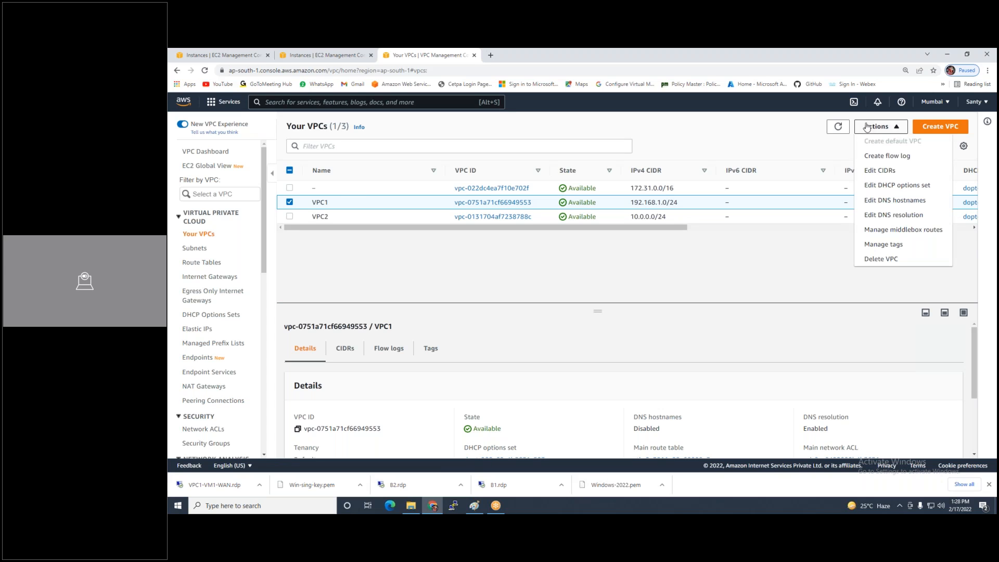
click(873, 259)
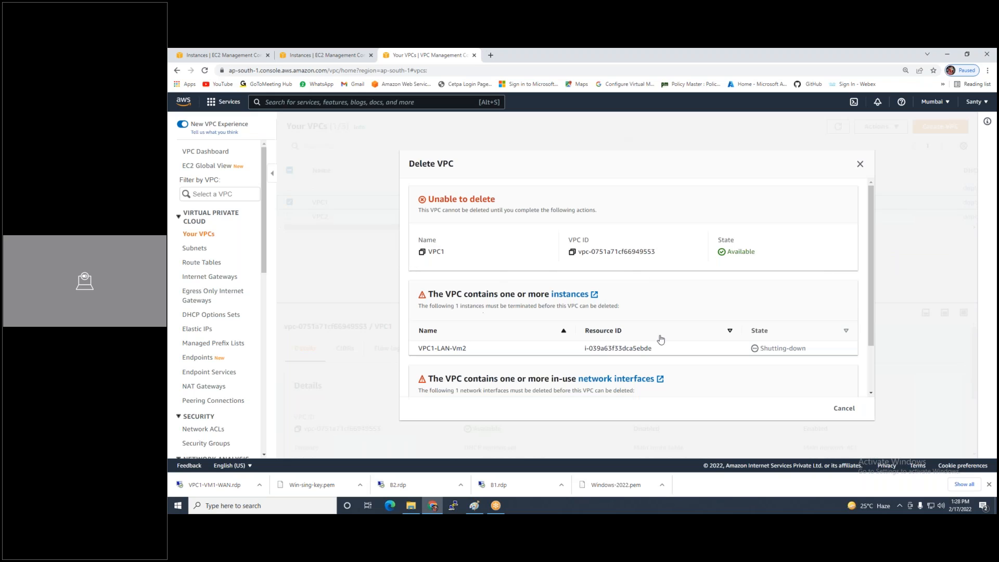
scroll(680, 338, down, 1)
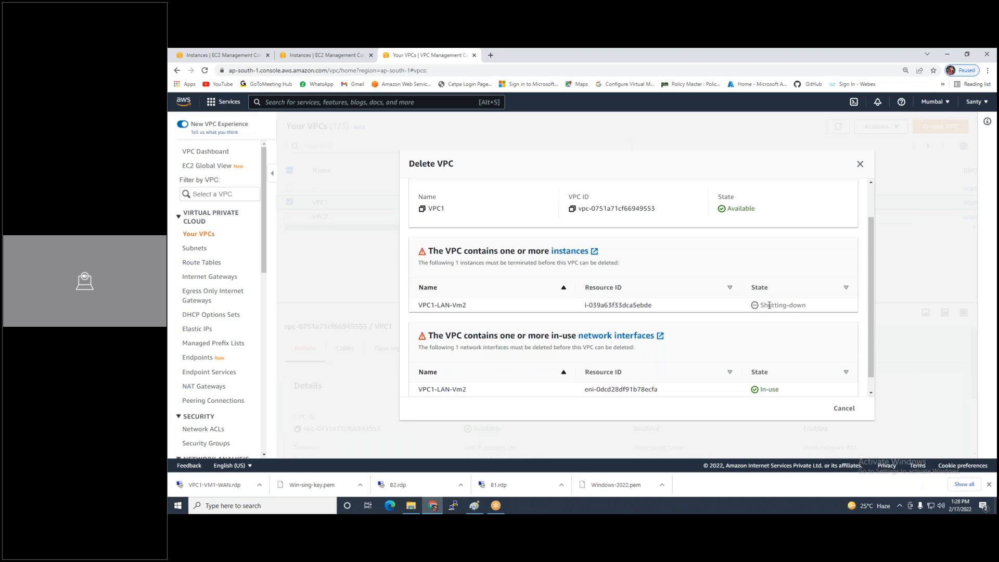
click(859, 165)
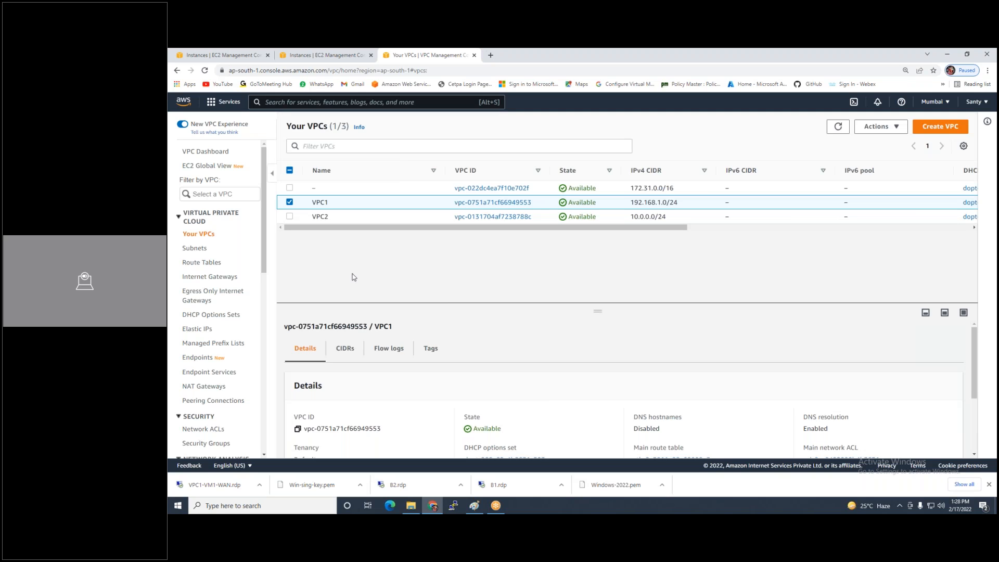